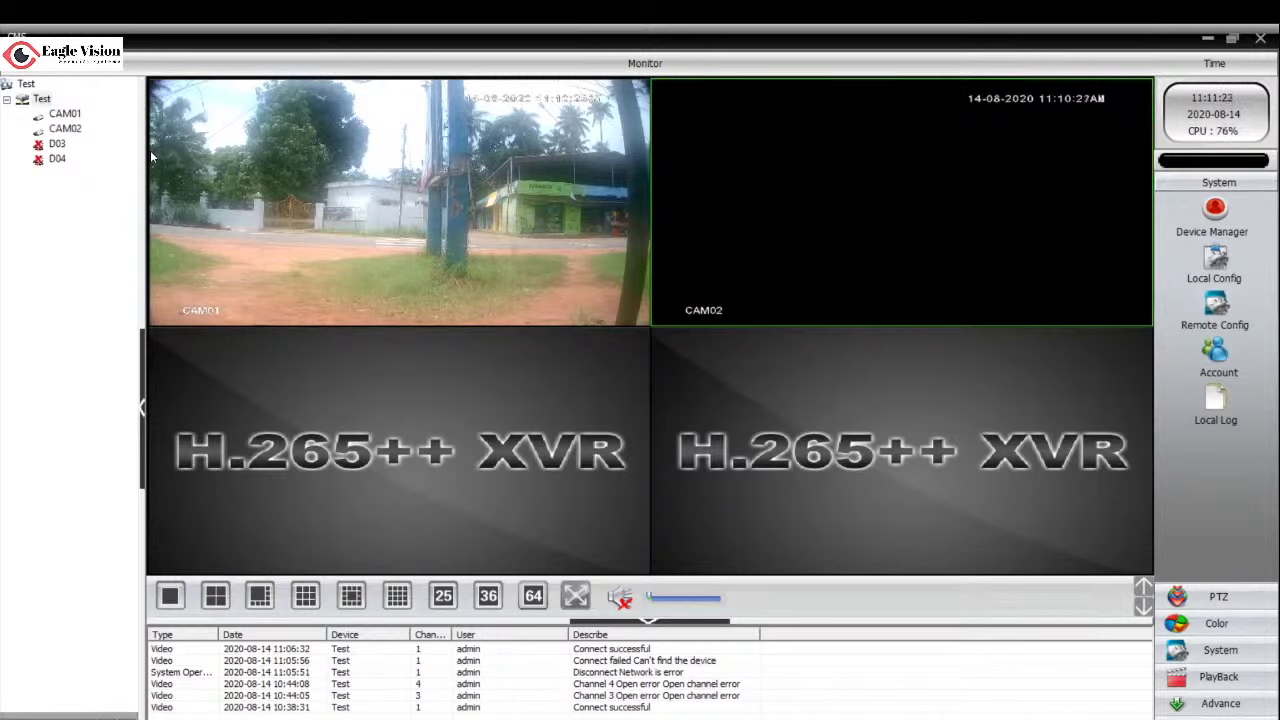
- Disconnect the Test device and reconnect to it so its channels are listed again
{"action": "mouse_move", "coordinate": [41, 104]}
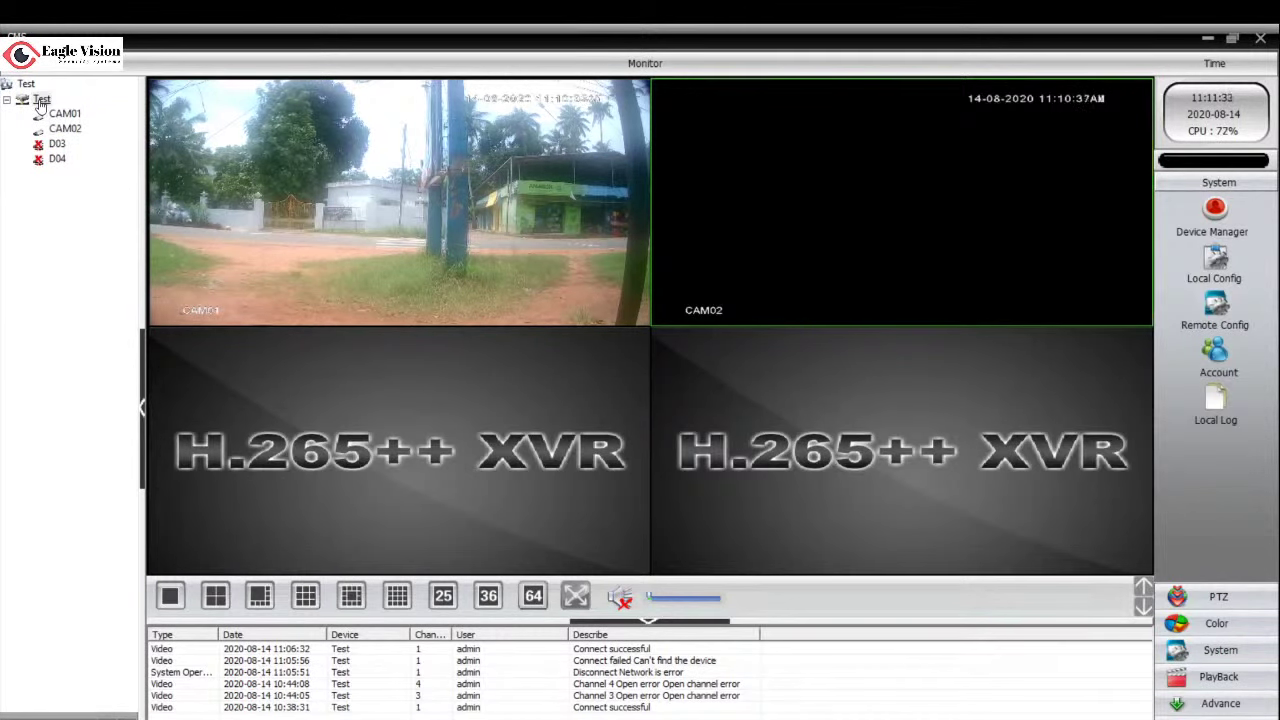
{"action": "double_click", "coordinate": [41, 100]}
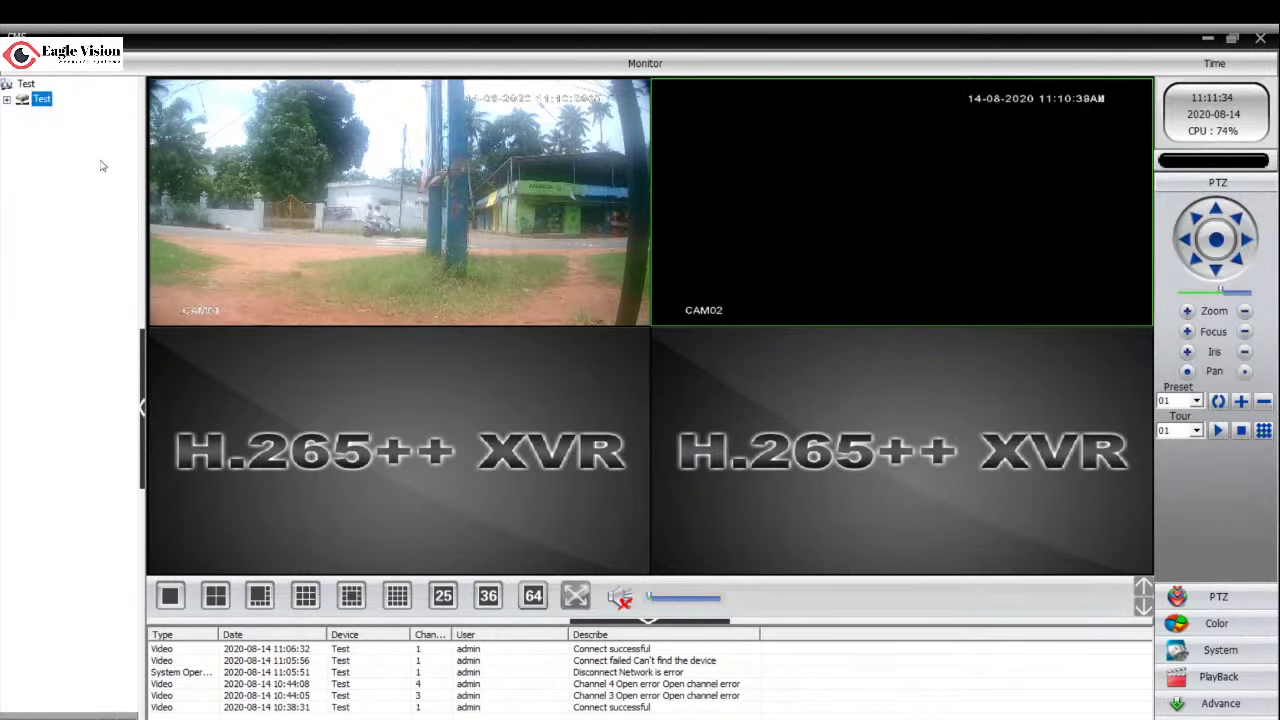
{"action": "left_click", "coordinate": [7, 100]}
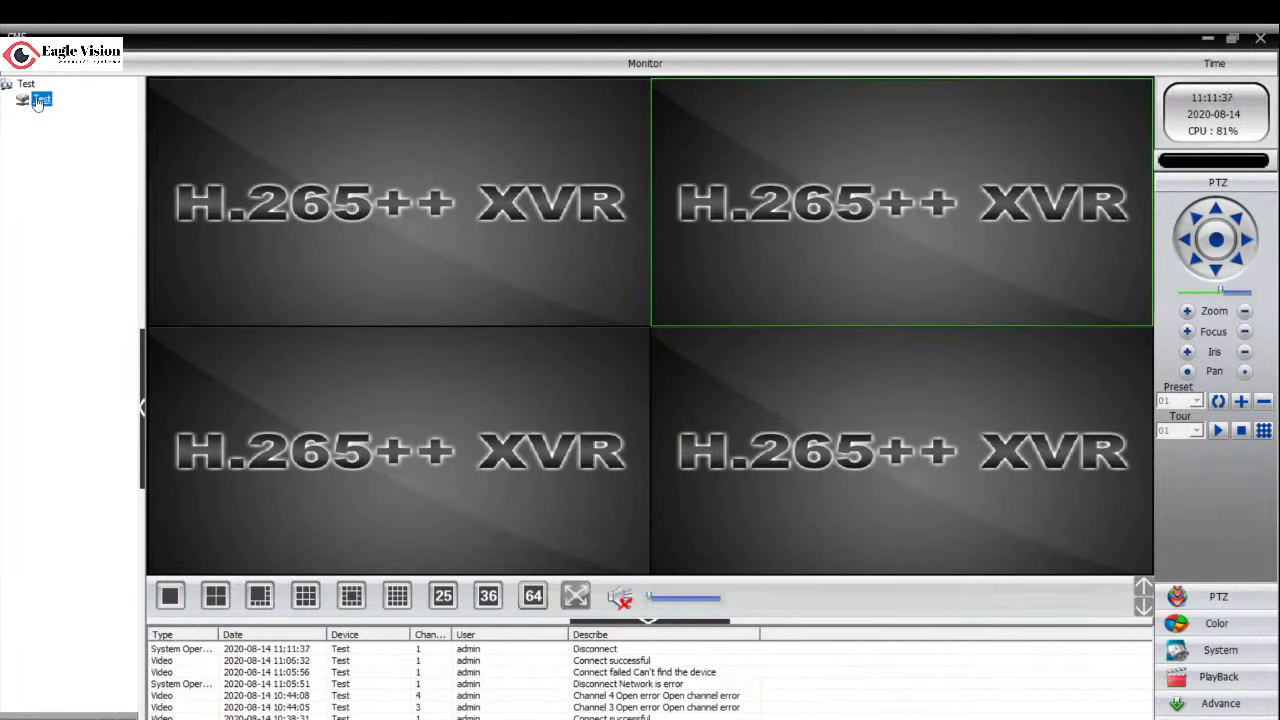
{"action": "double_click", "coordinate": [41, 98]}
- Show CAM01 live in the first window, view it enlarged, and return to the four-window layout
{"action": "left_click", "coordinate": [64, 113]}
{"action": "left_click_drag", "start_coordinate": [289, 186], "coordinate": [300, 190]}
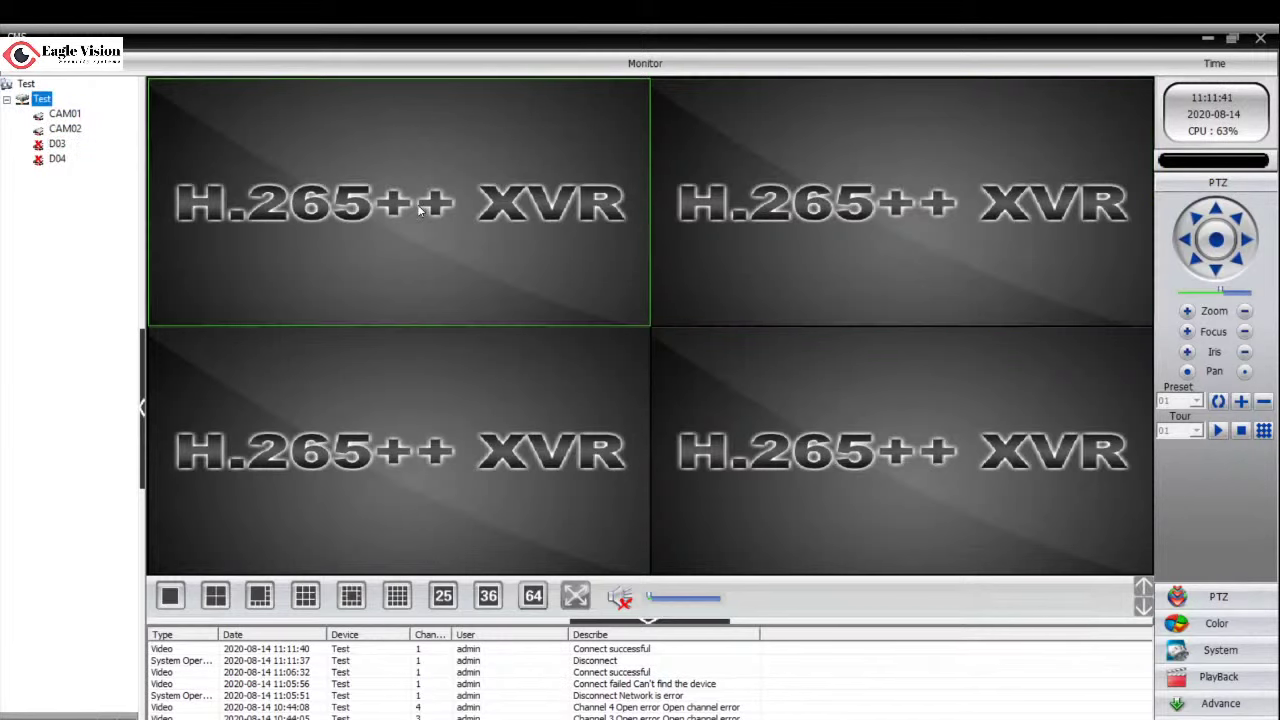
{"action": "double_click", "coordinate": [419, 208]}
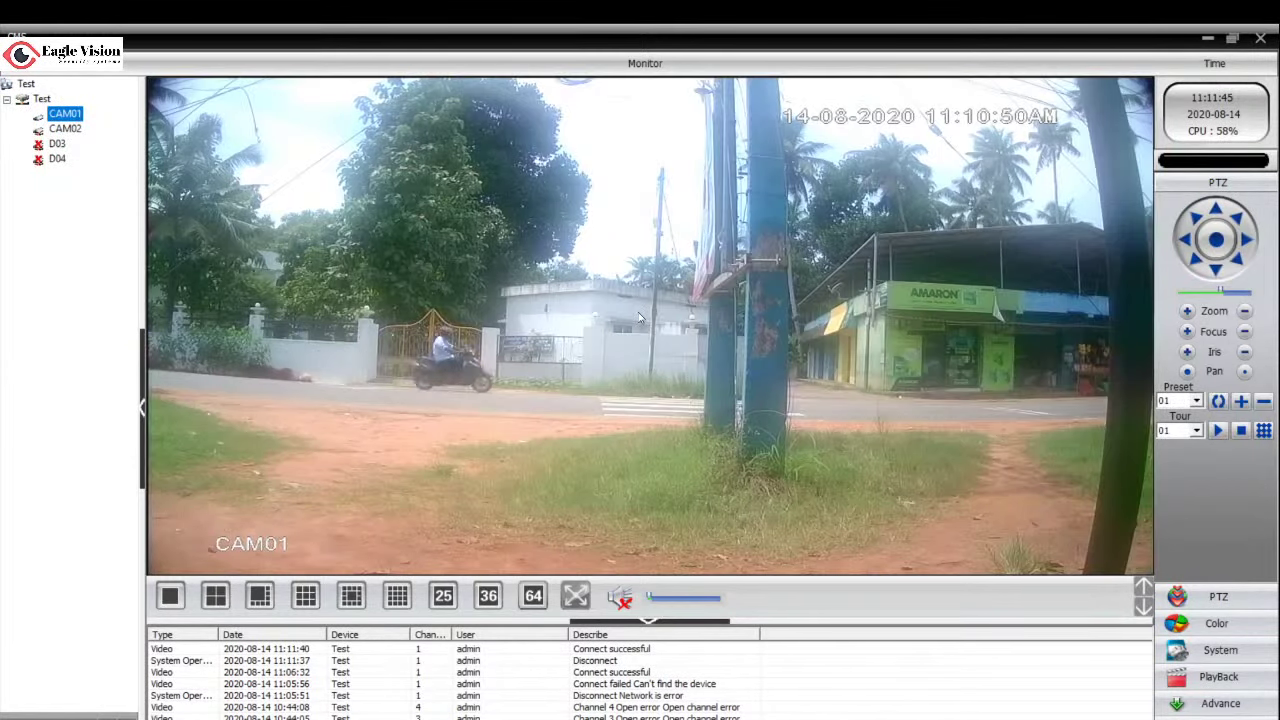
{"action": "left_click", "coordinate": [1231, 630]}
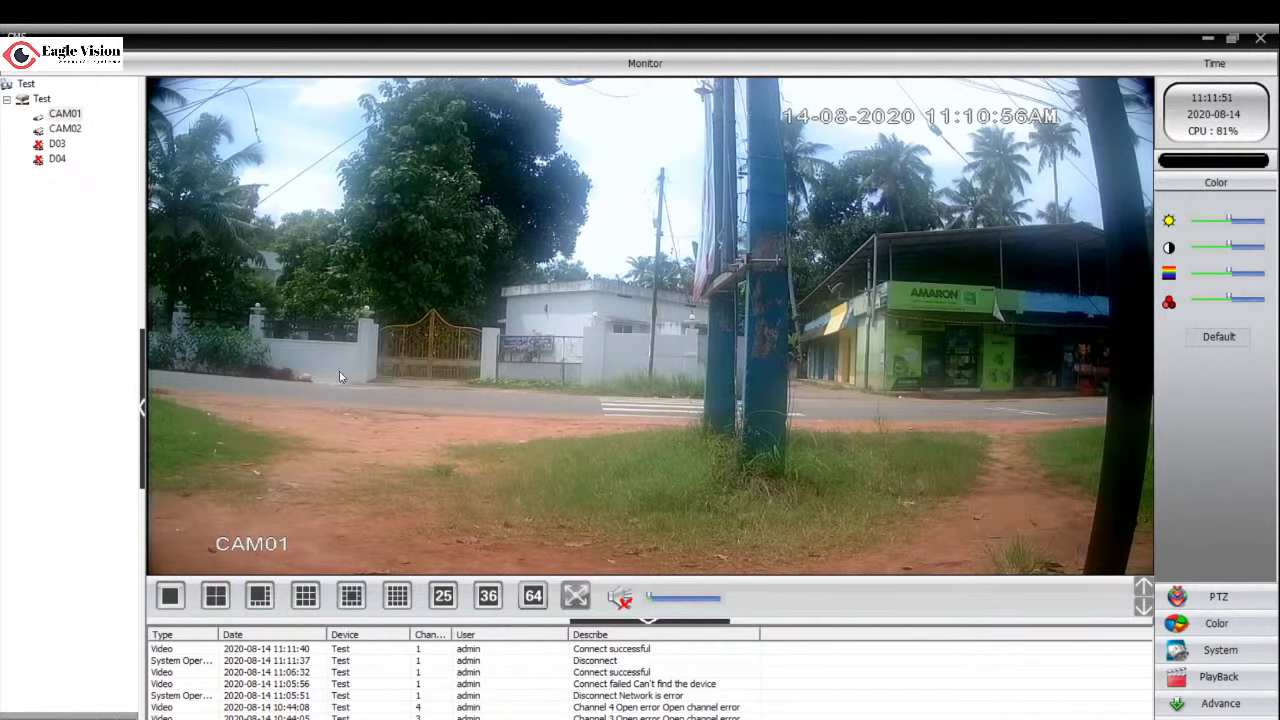
{"action": "double_click", "coordinate": [384, 306]}
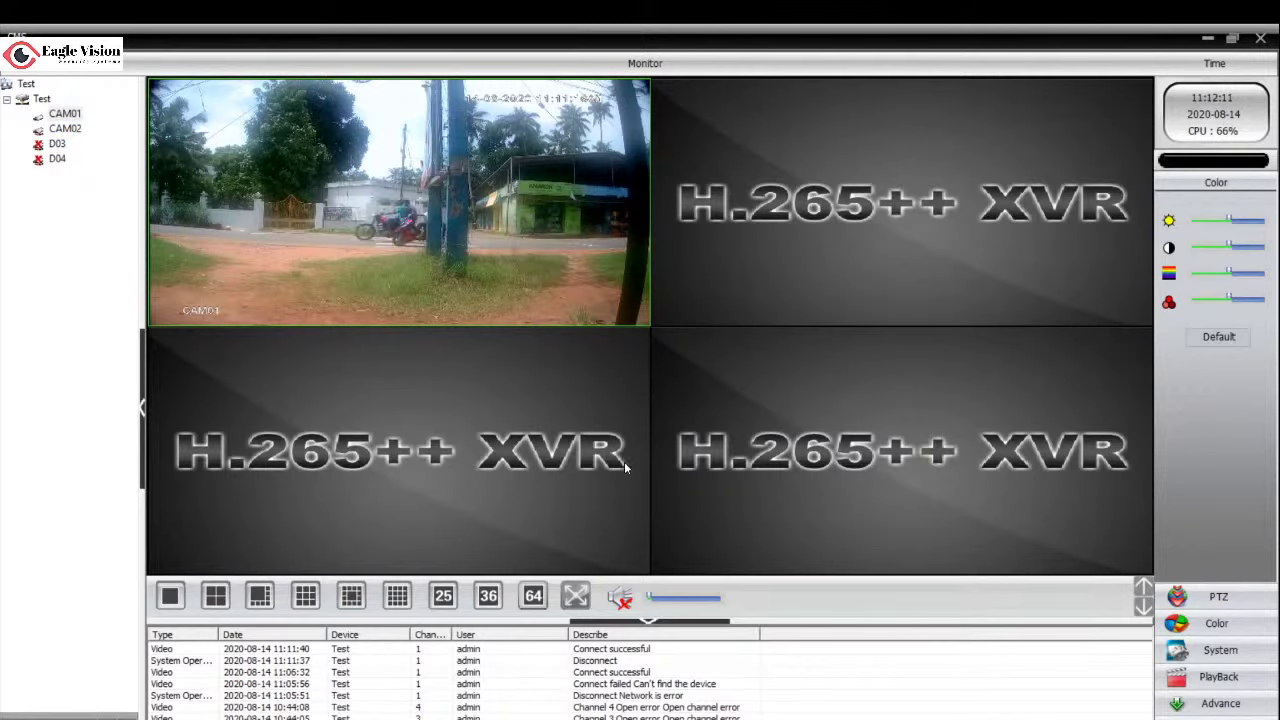
- Open the advanced ChannelType settings in the Test device's remote configuration
{"action": "left_click", "coordinate": [1190, 648]}
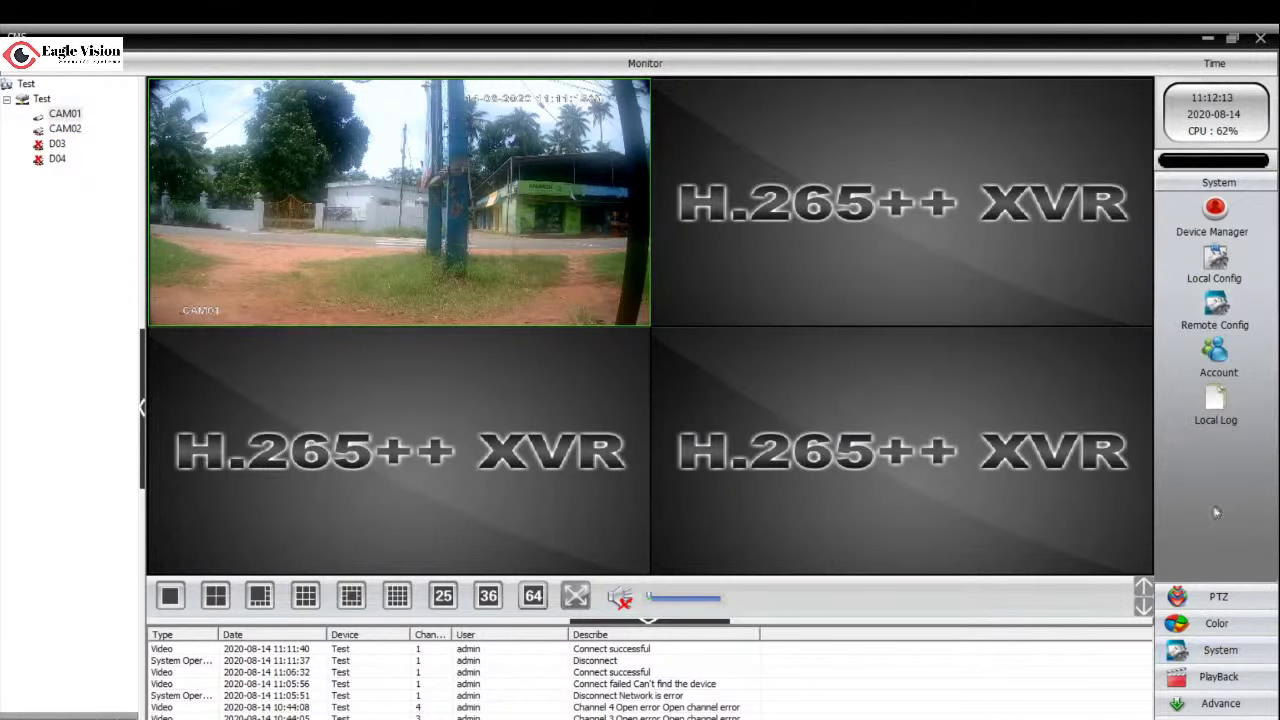
{"action": "left_click", "coordinate": [1222, 312]}
{"action": "left_click", "coordinate": [405, 200]}
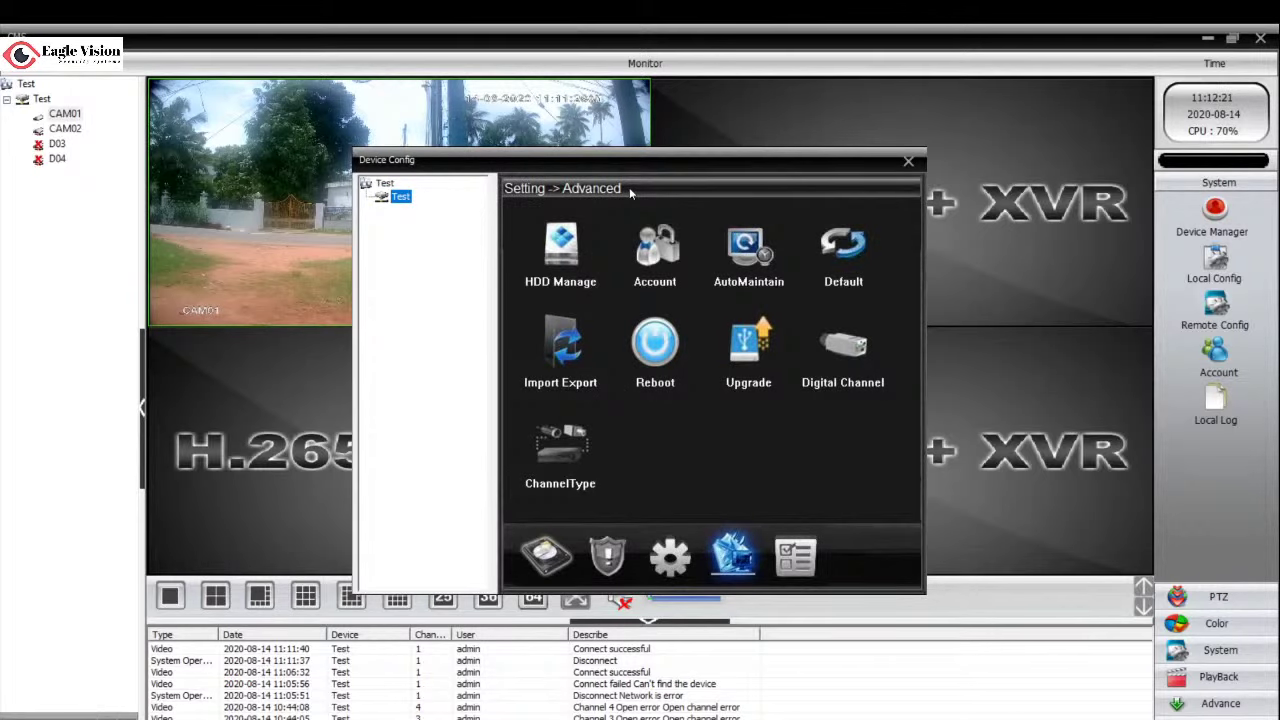
{"action": "left_click", "coordinate": [564, 452]}
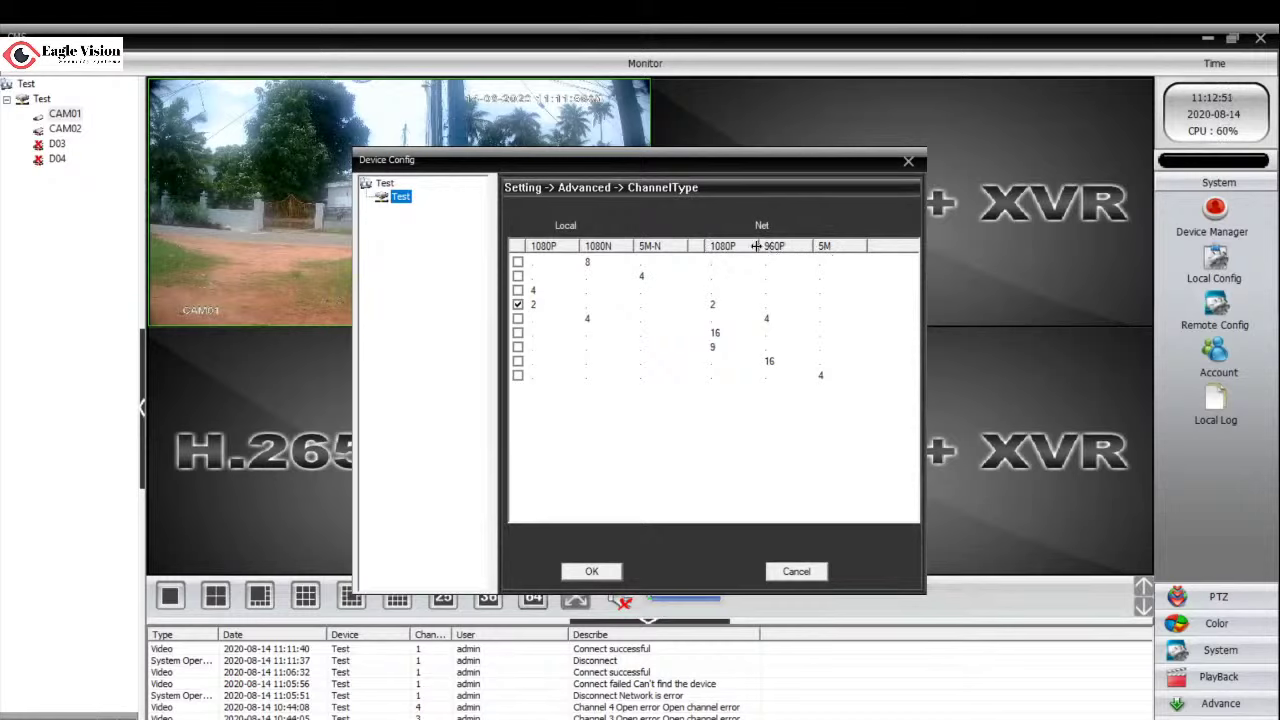
- Try different local and network channel combinations, reselect 2 local 1080P plus 2 network 1080P, then cancel and close the device configuration
{"action": "left_click", "coordinate": [518, 263]}
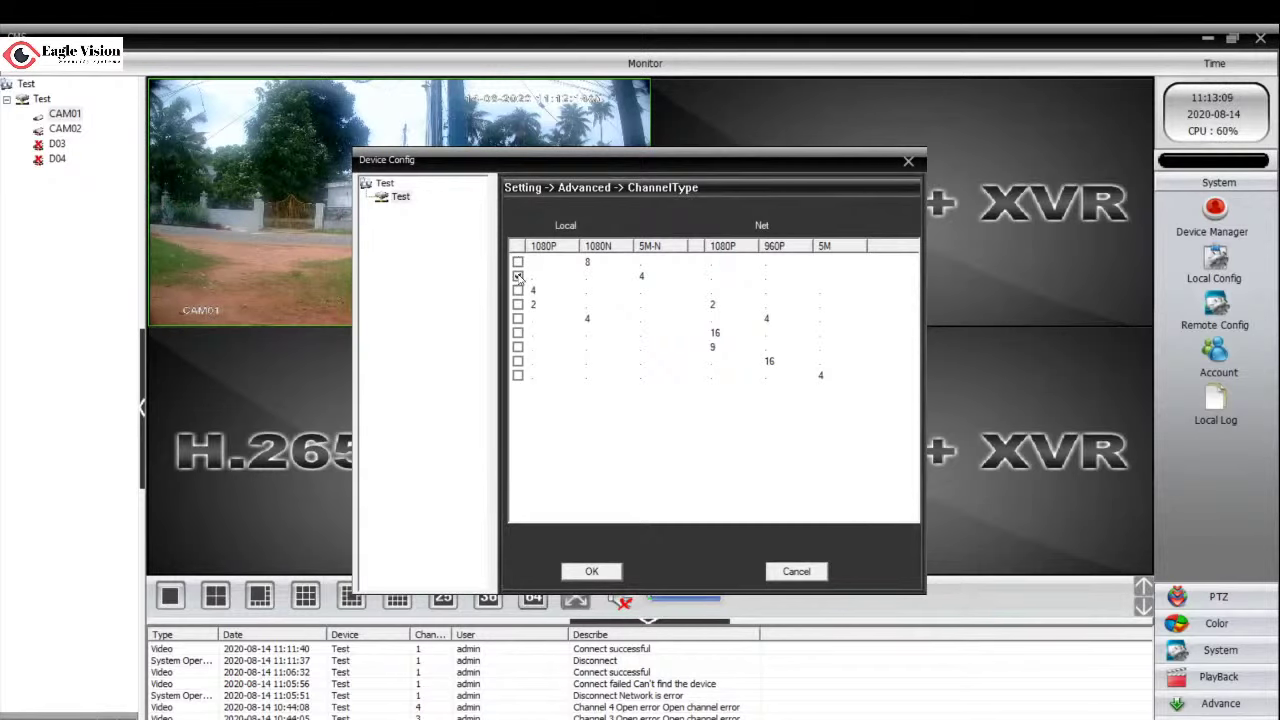
{"action": "left_click", "coordinate": [518, 276]}
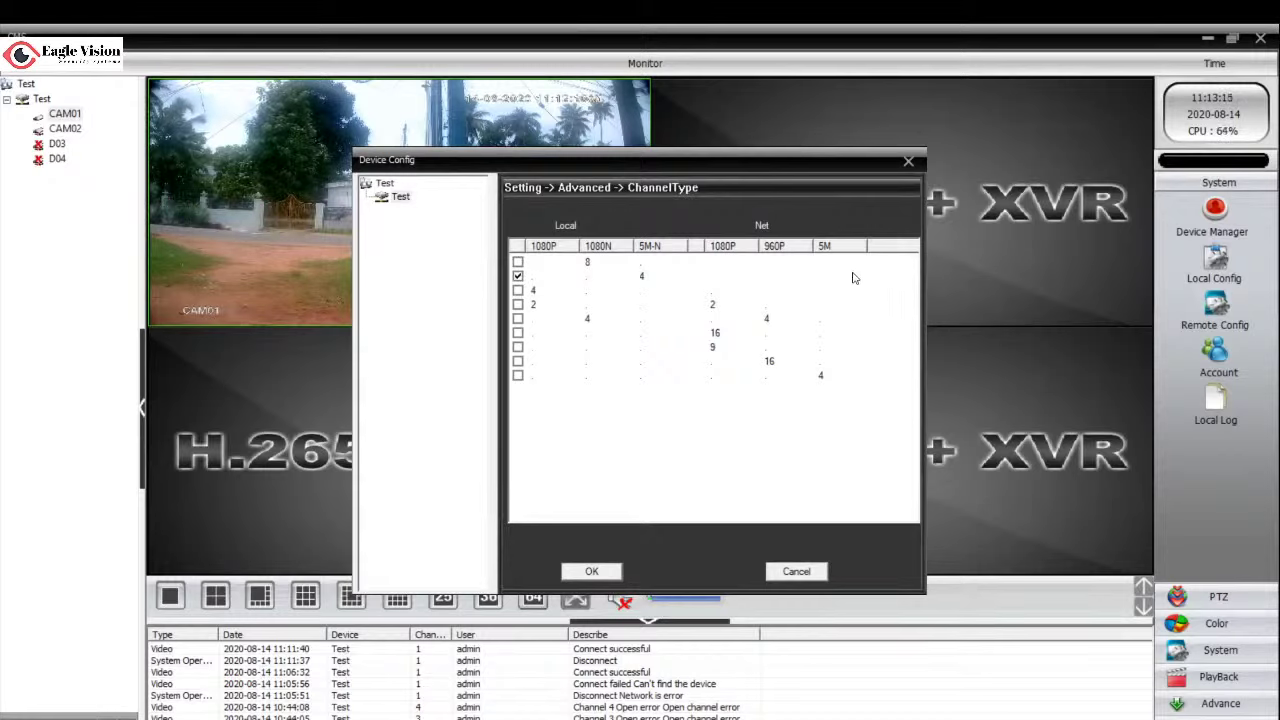
{"action": "left_click", "coordinate": [518, 290]}
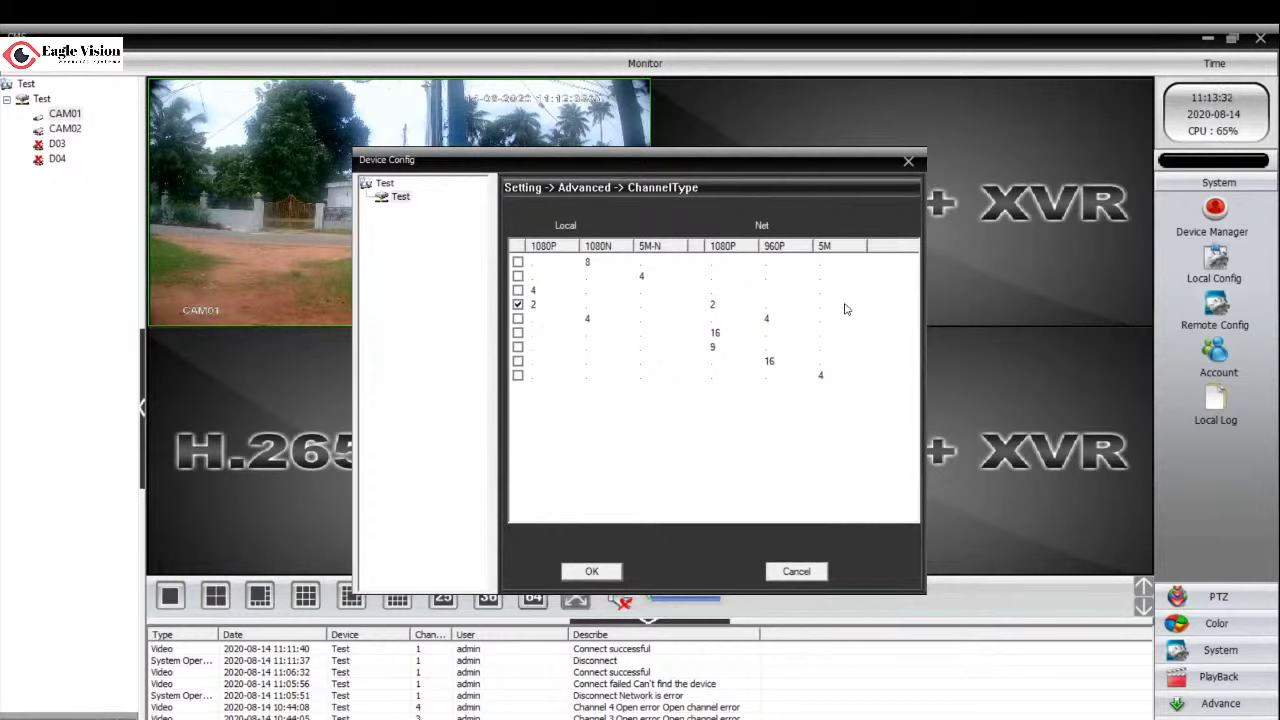
{"action": "left_click", "coordinate": [519, 321]}
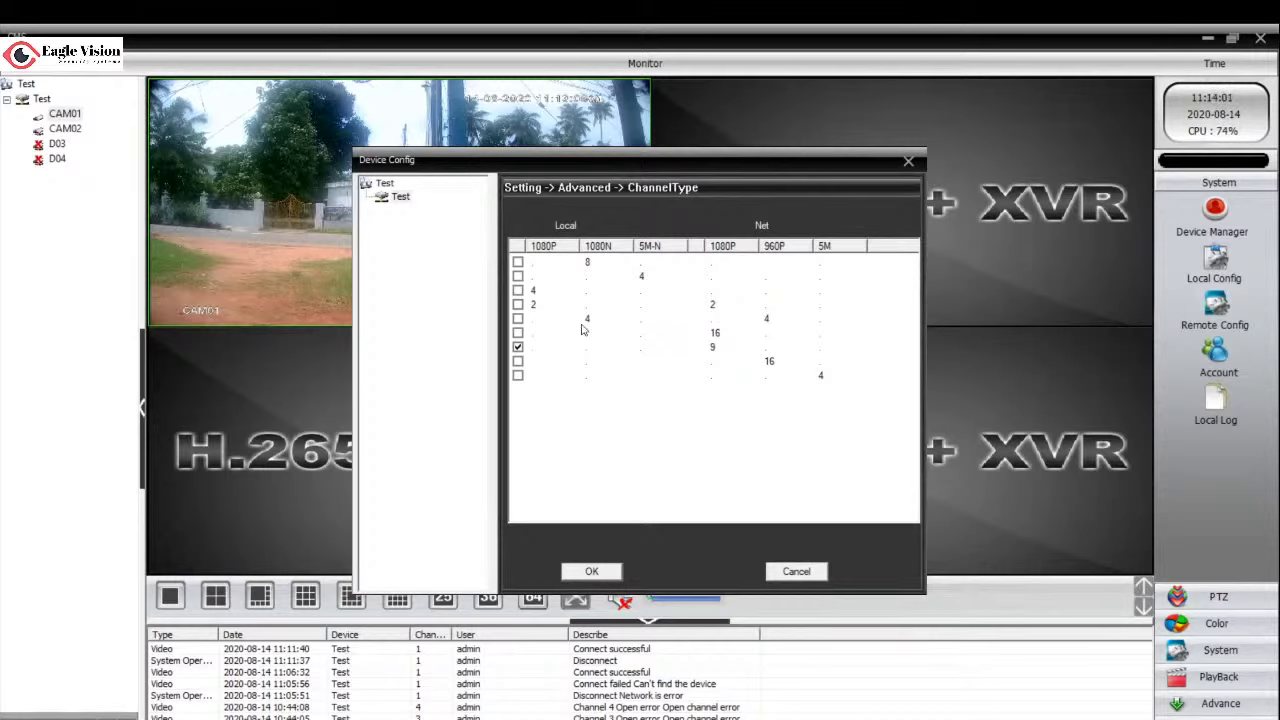
{"action": "left_click", "coordinate": [519, 305]}
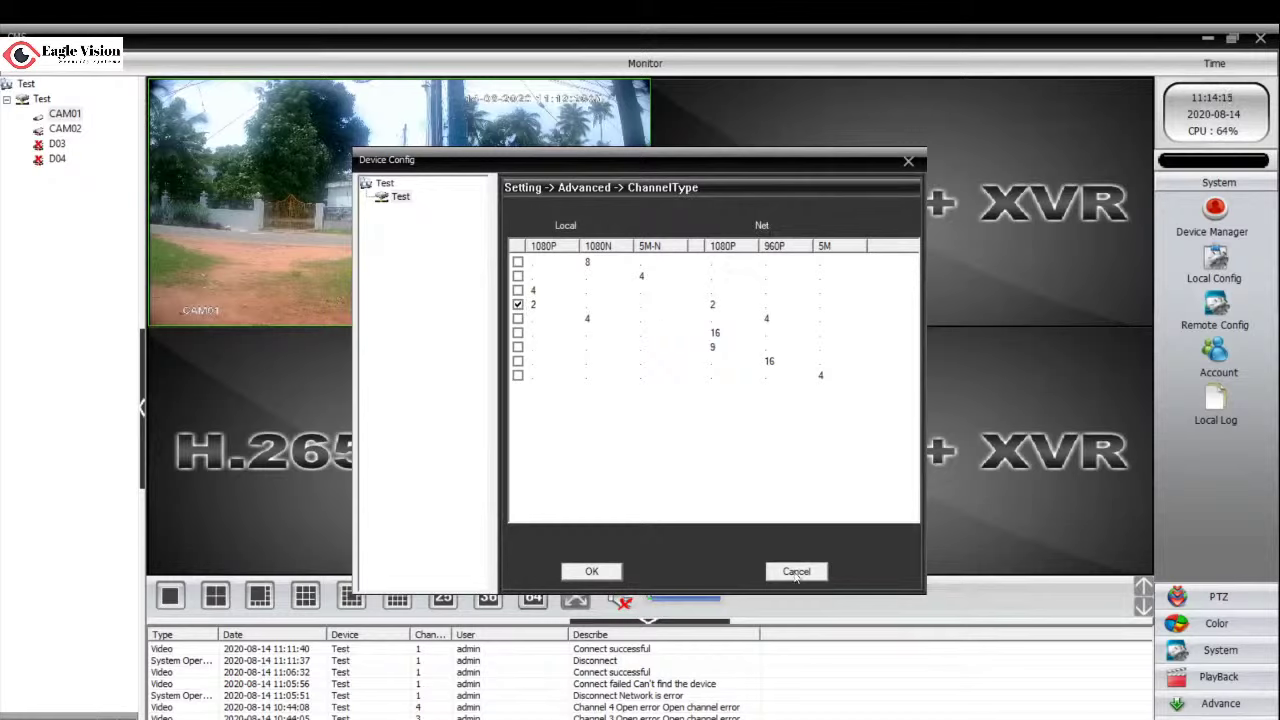
{"action": "left_click", "coordinate": [796, 572]}
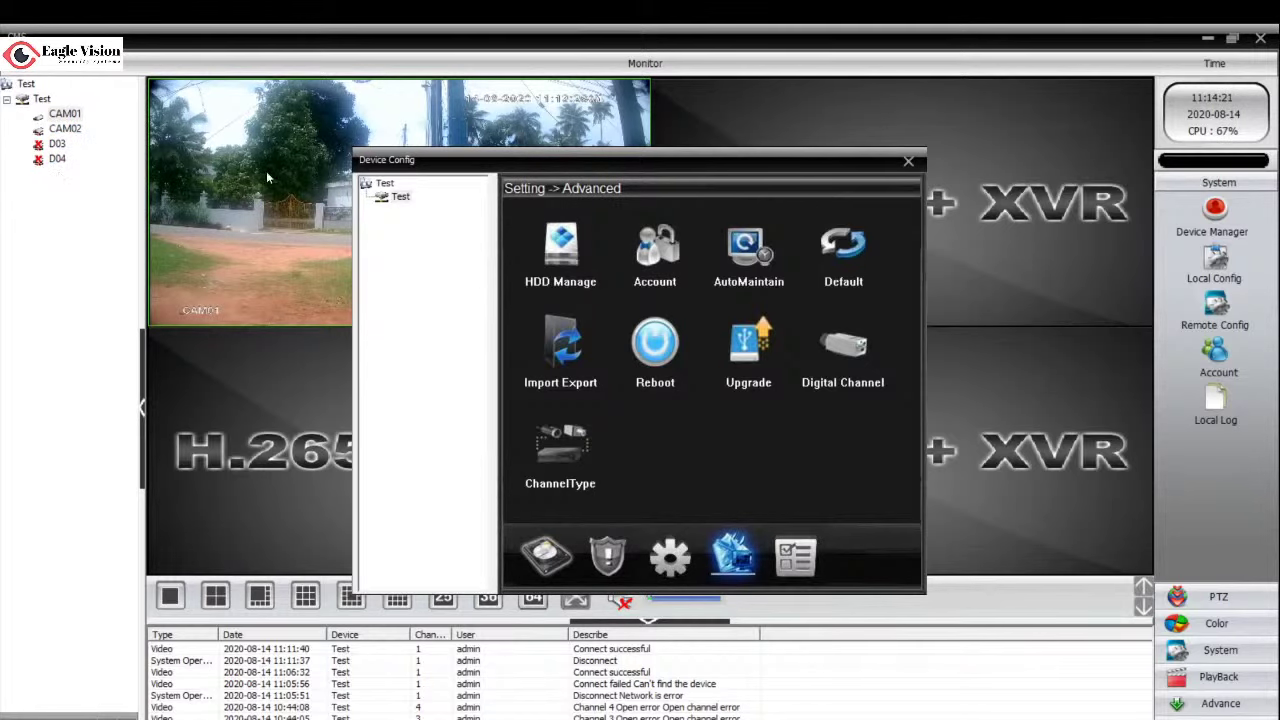
{"action": "left_click_drag", "start_coordinate": [520, 164], "coordinate": [883, 237]}
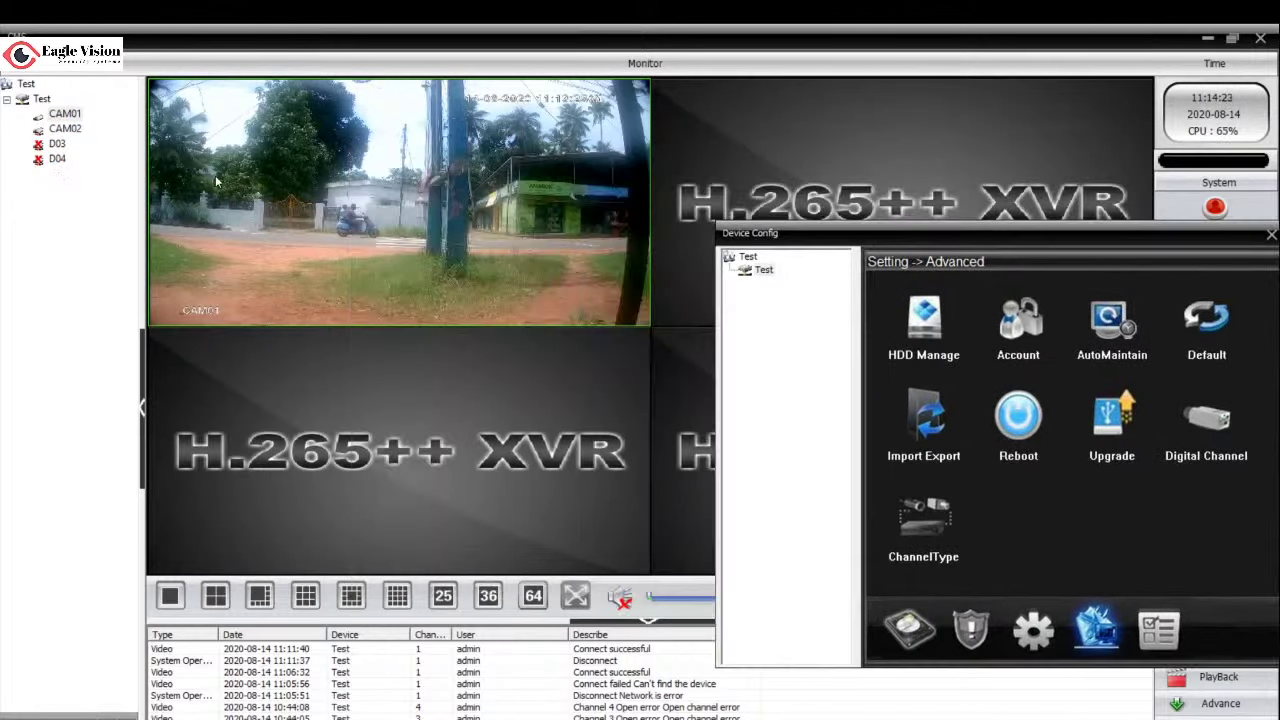
{"action": "left_click_drag", "start_coordinate": [1252, 234], "coordinate": [1022, 237]}
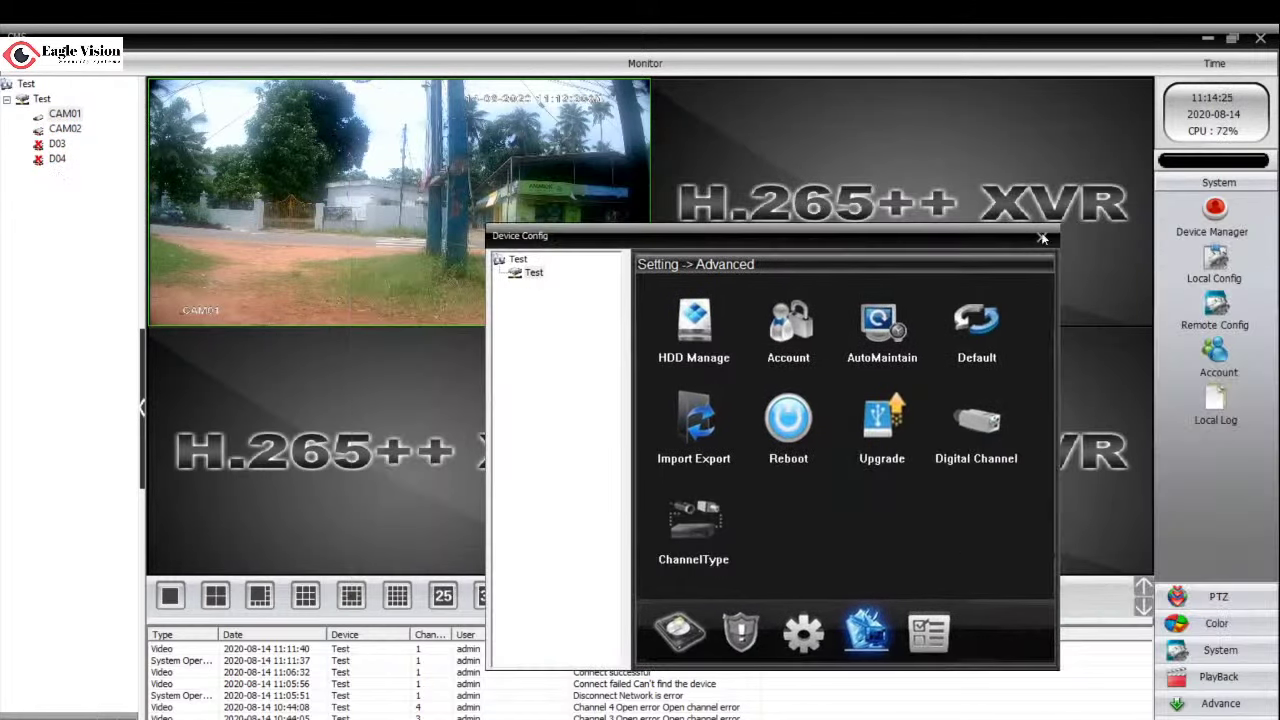
{"action": "left_click", "coordinate": [1043, 238]}
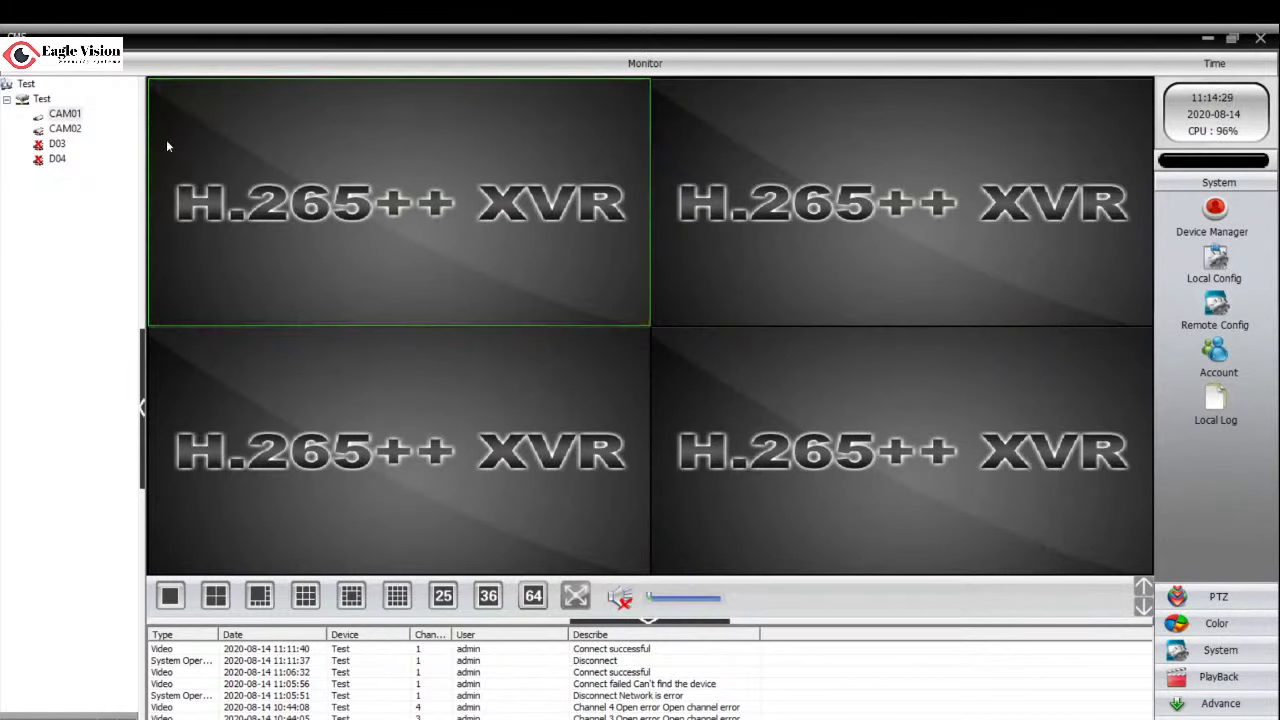
- Assign CAM01, CAM02, D03 and D04 to the four live view windows
{"action": "left_click_drag", "start_coordinate": [64, 129], "coordinate": [398, 150]}
{"action": "left_click_drag", "start_coordinate": [897, 179], "coordinate": [904, 173]}
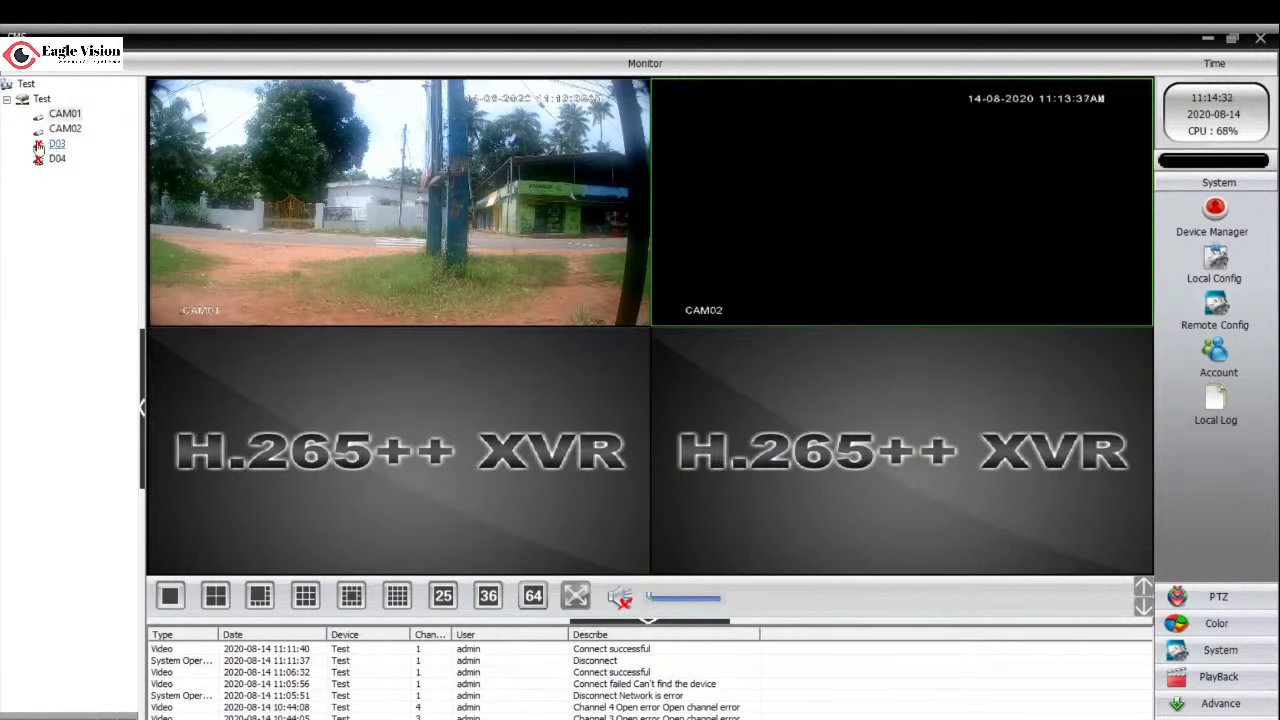
{"action": "left_click", "coordinate": [322, 394]}
{"action": "left_click_drag", "start_coordinate": [57, 158], "coordinate": [800, 455]}
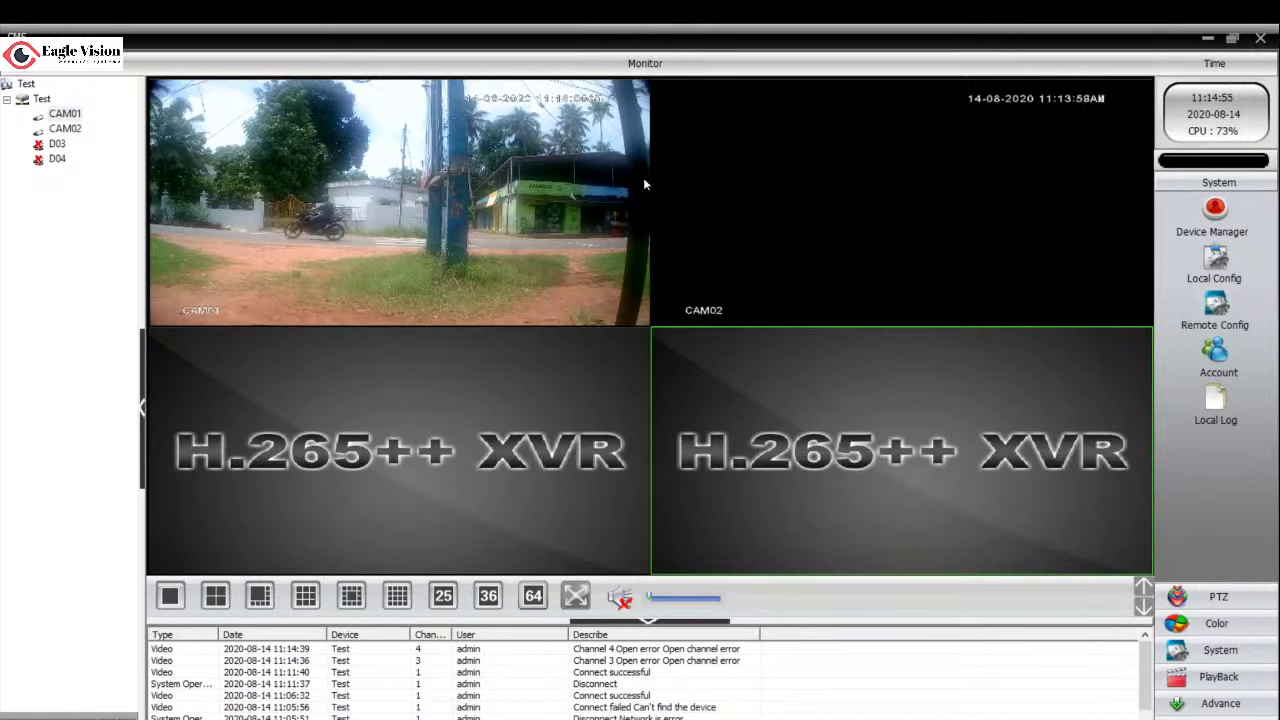
- Open the Digital Channel settings for channel 3 in the Test device's remote configuration
{"action": "left_click", "coordinate": [1215, 305]}
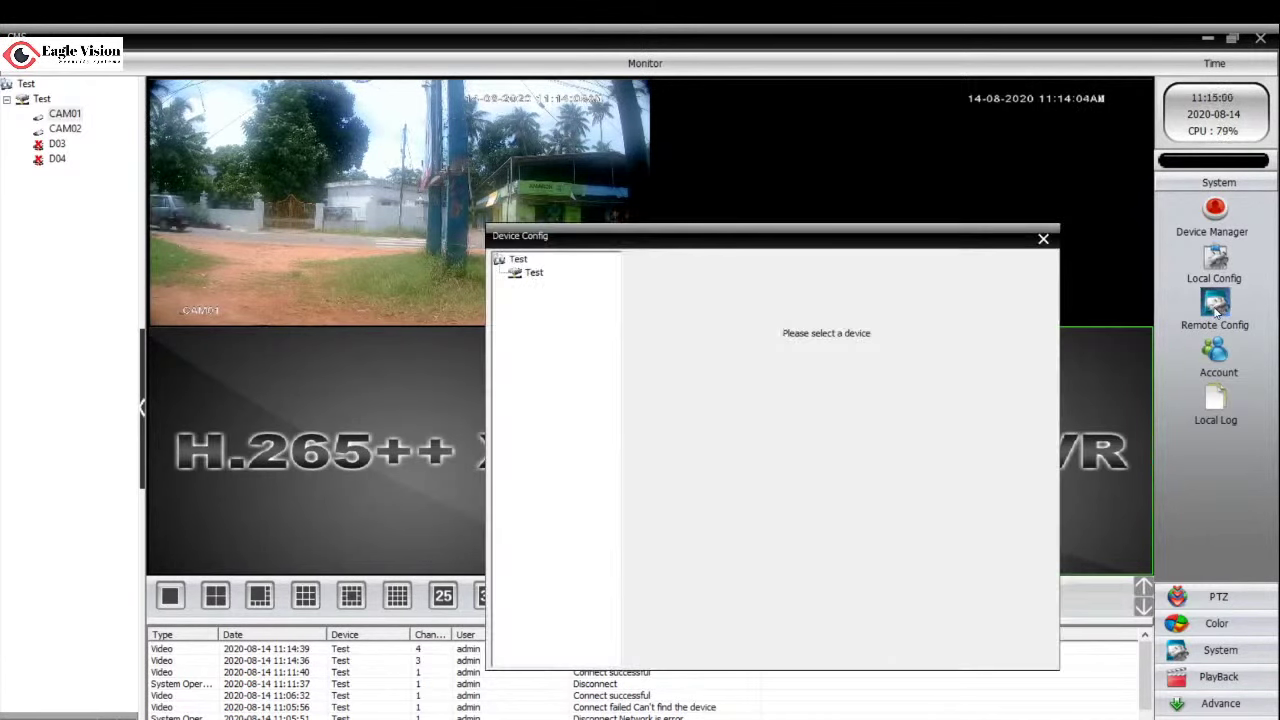
{"action": "left_click", "coordinate": [533, 273]}
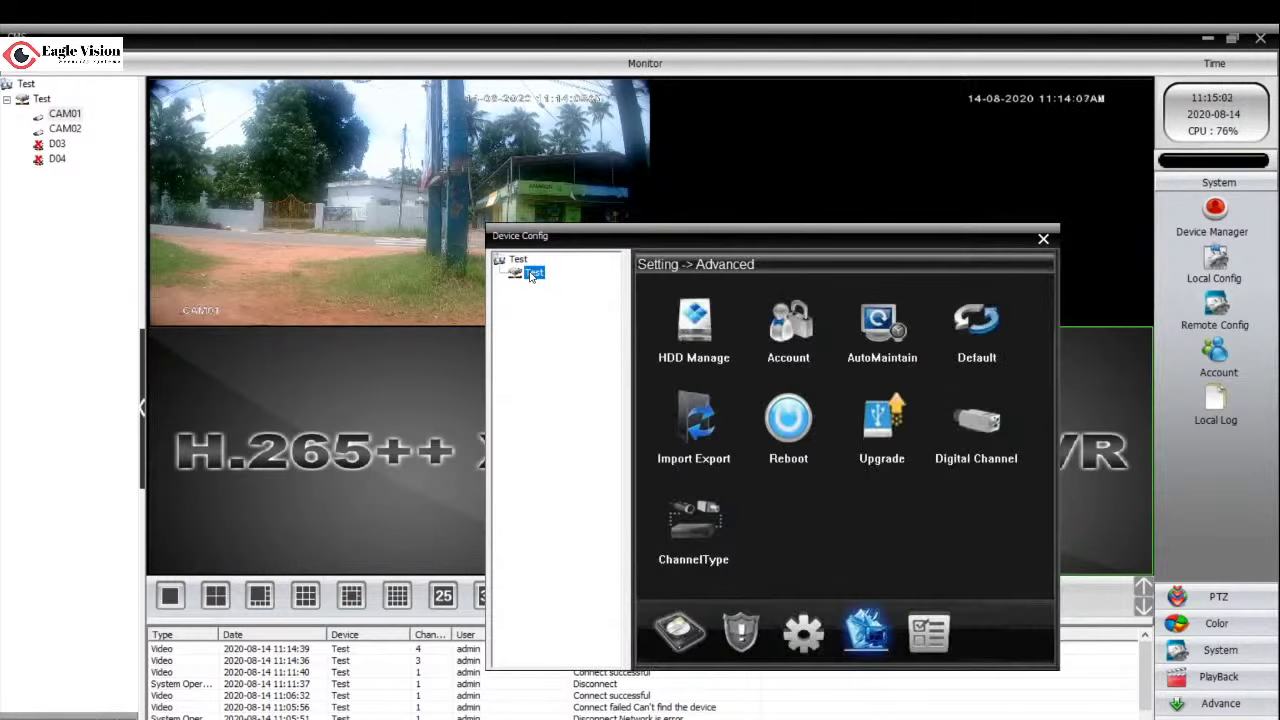
{"action": "left_click", "coordinate": [978, 425]}
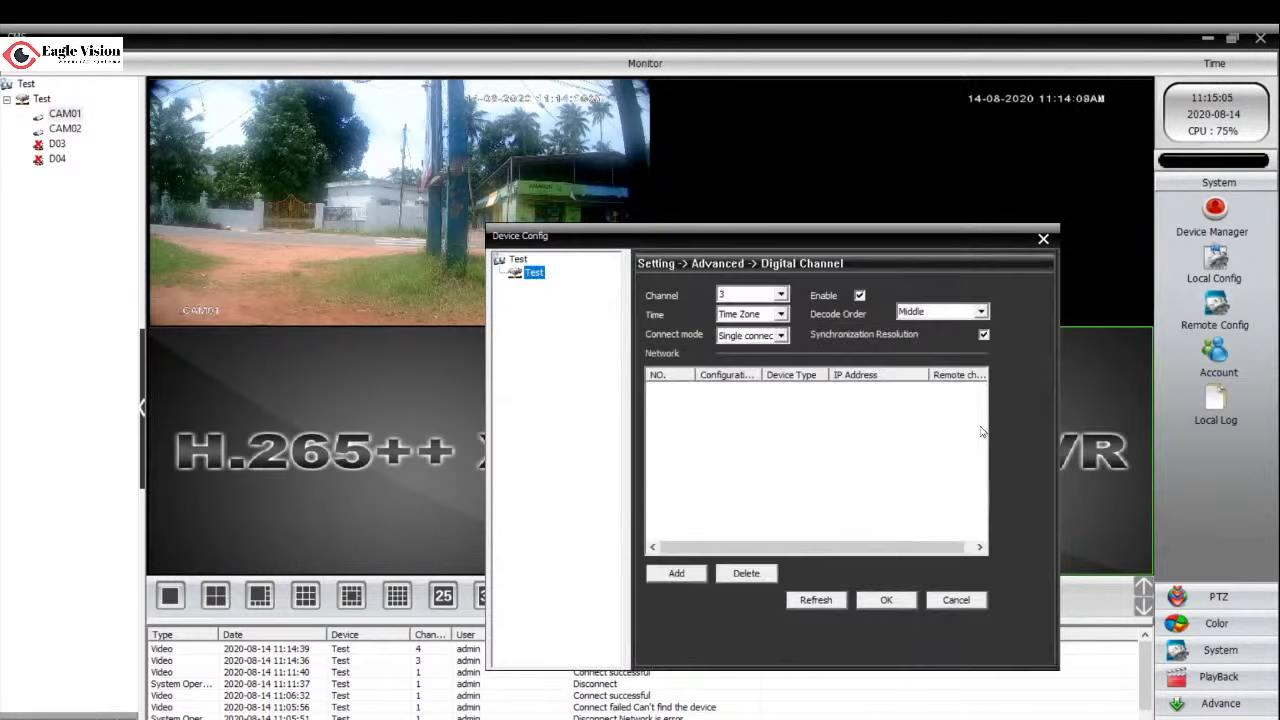
{"action": "left_click_drag", "start_coordinate": [844, 243], "coordinate": [742, 135]}
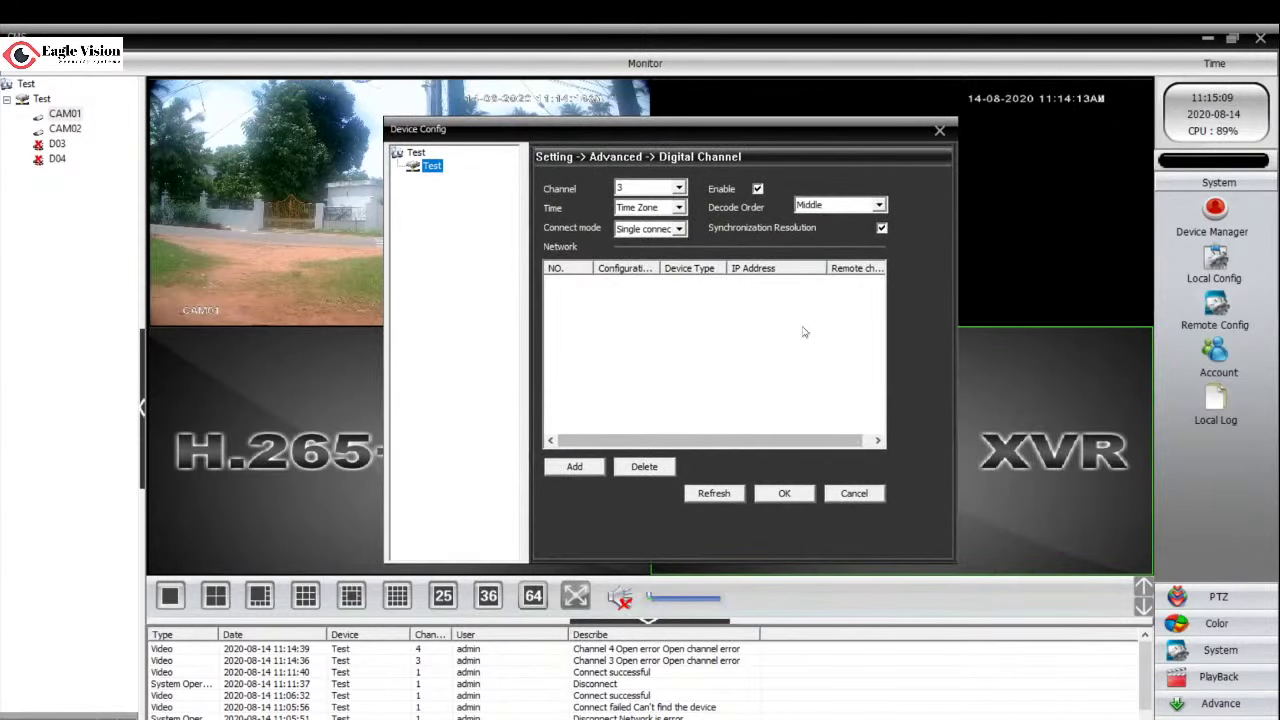
- Start adding a remote channel and search the network for cameras with the protocol set to All
{"action": "left_click", "coordinate": [575, 467]}
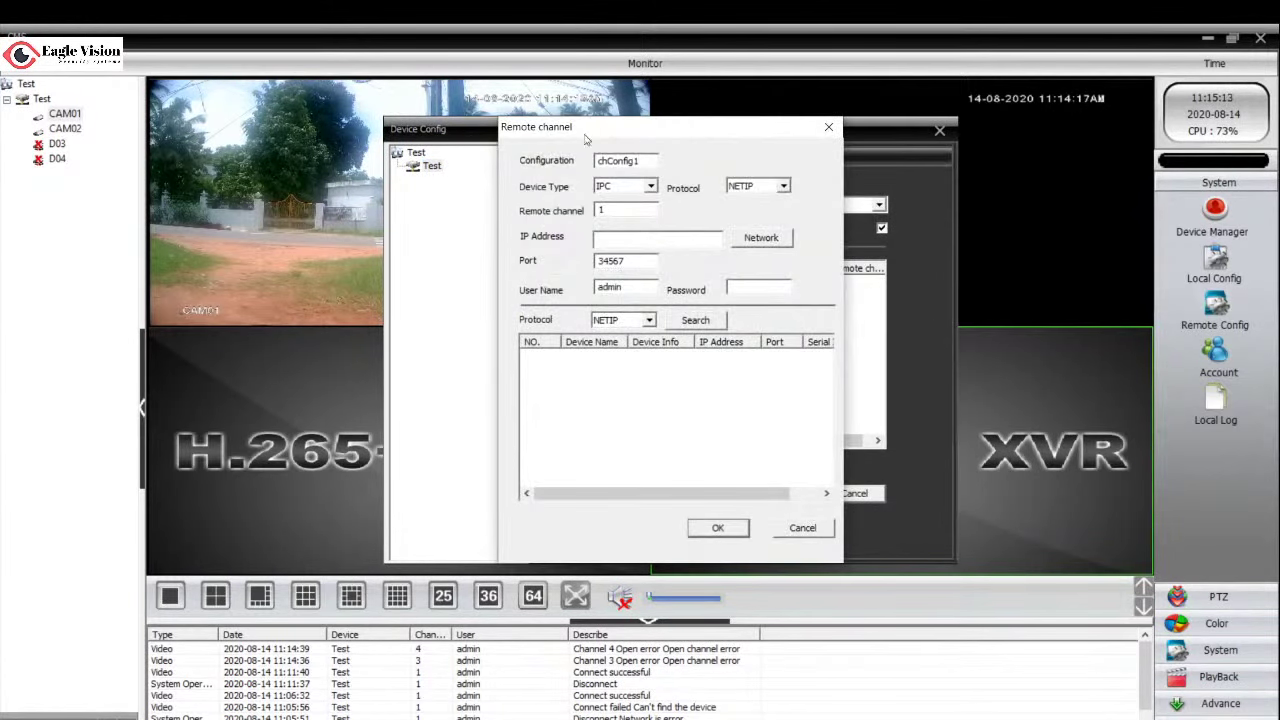
{"action": "left_click", "coordinate": [632, 323]}
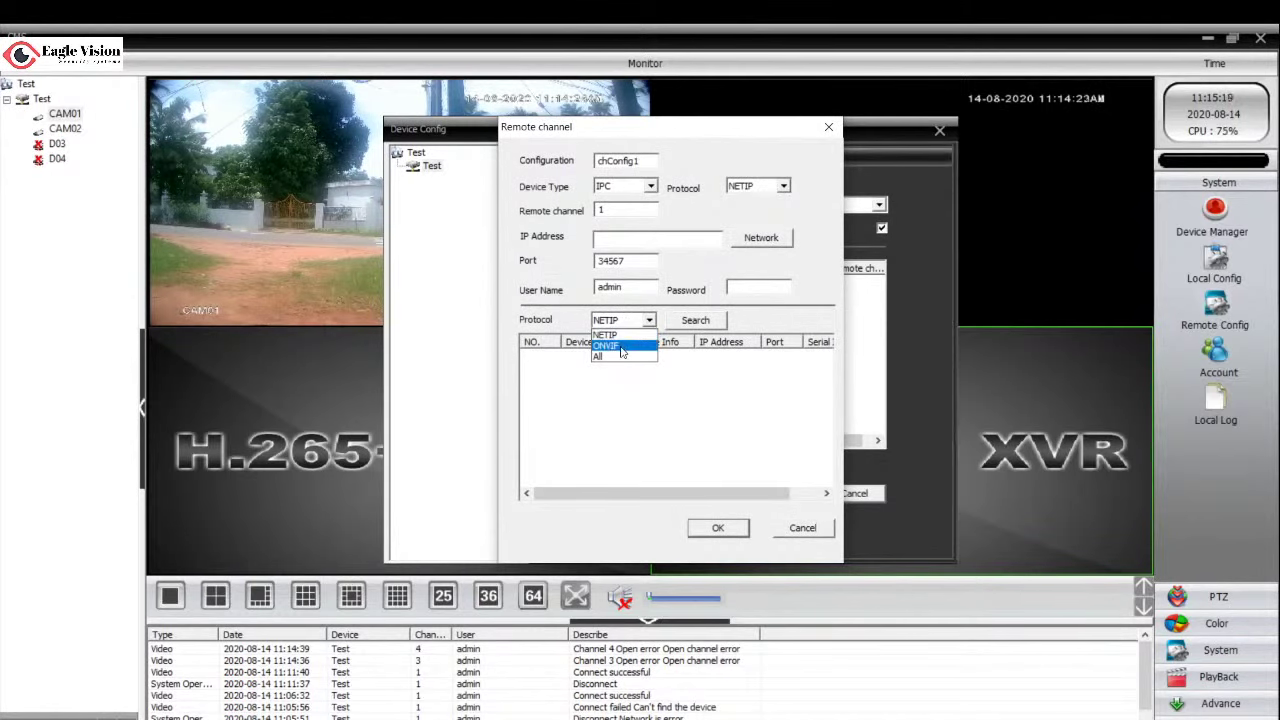
{"action": "left_click", "coordinate": [680, 387]}
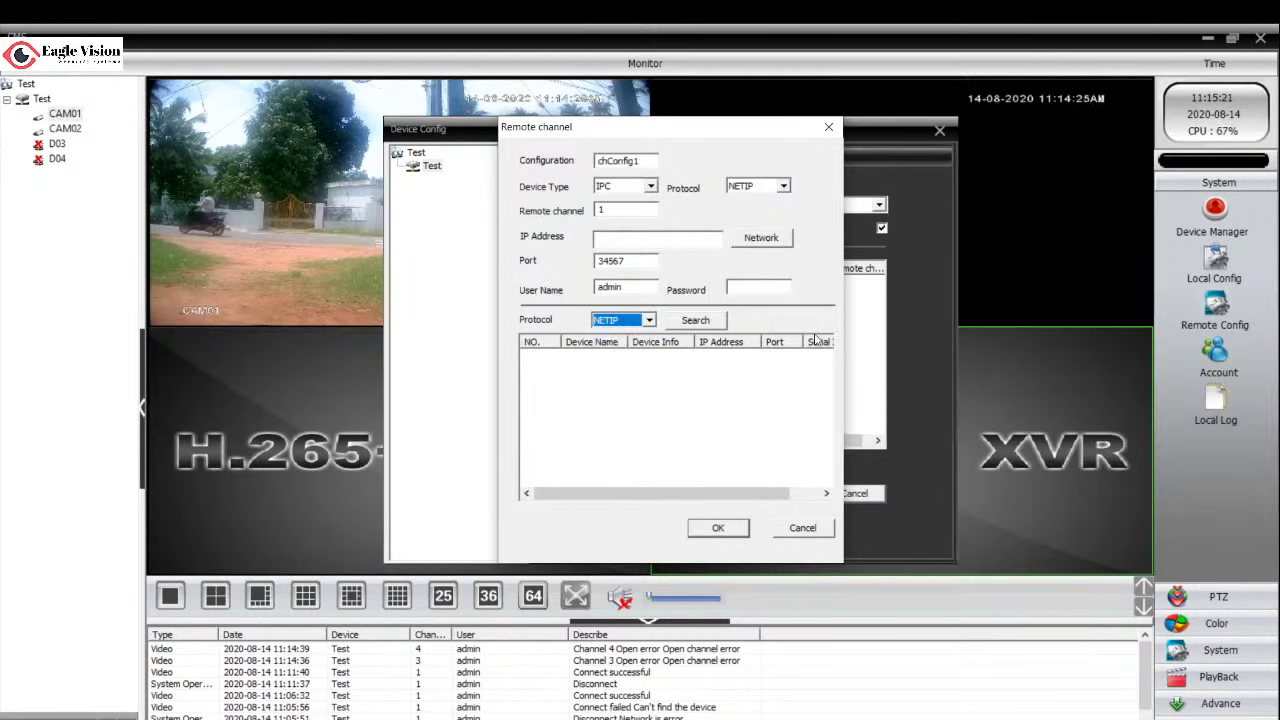
{"action": "left_click", "coordinate": [650, 320]}
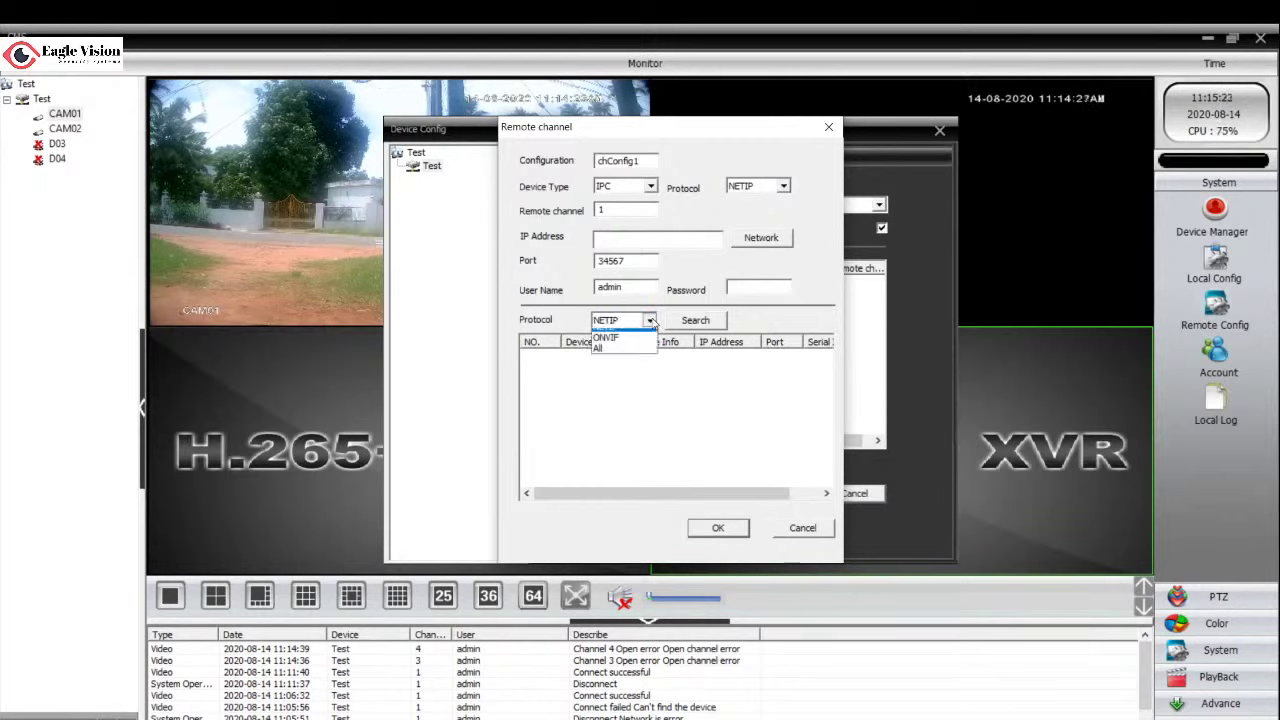
{"action": "left_click", "coordinate": [612, 364]}
{"action": "left_click", "coordinate": [710, 321]}
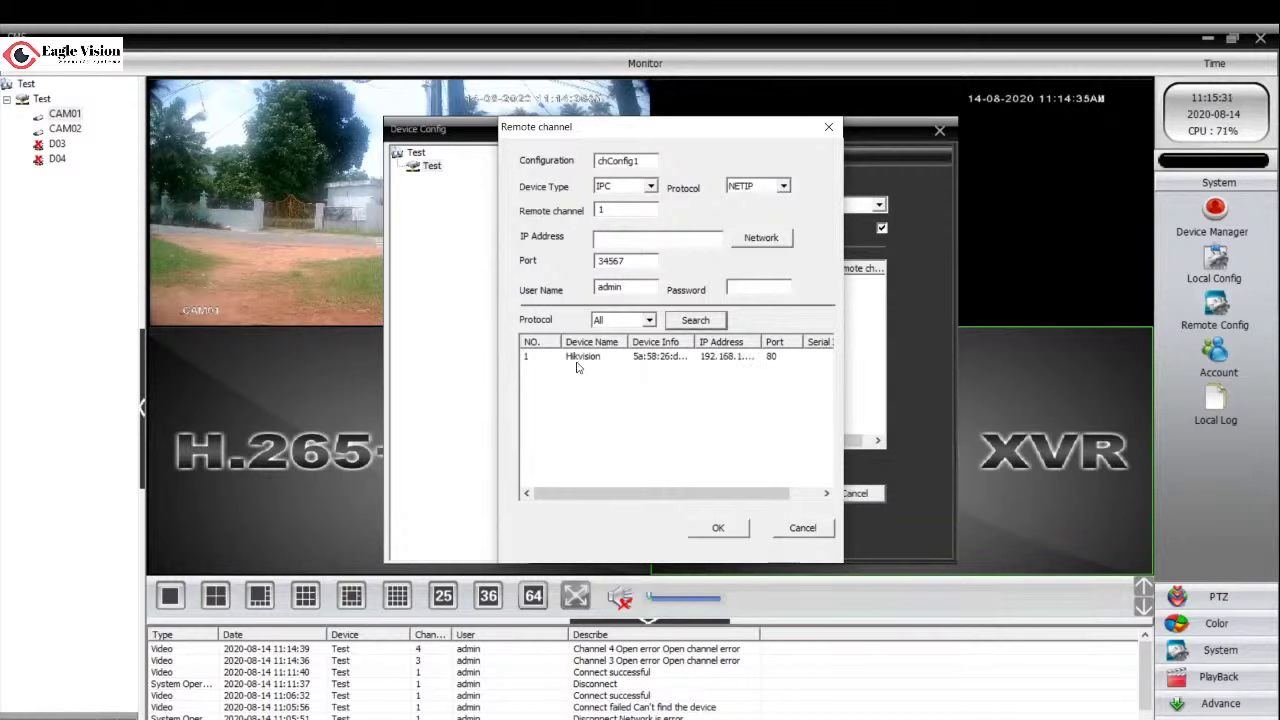
- Add the found Hikvision camera at 192.168.1.200 to channel 3, enable its chConfig1 entry and save the digital channel settings
{"action": "left_click", "coordinate": [582, 358]}
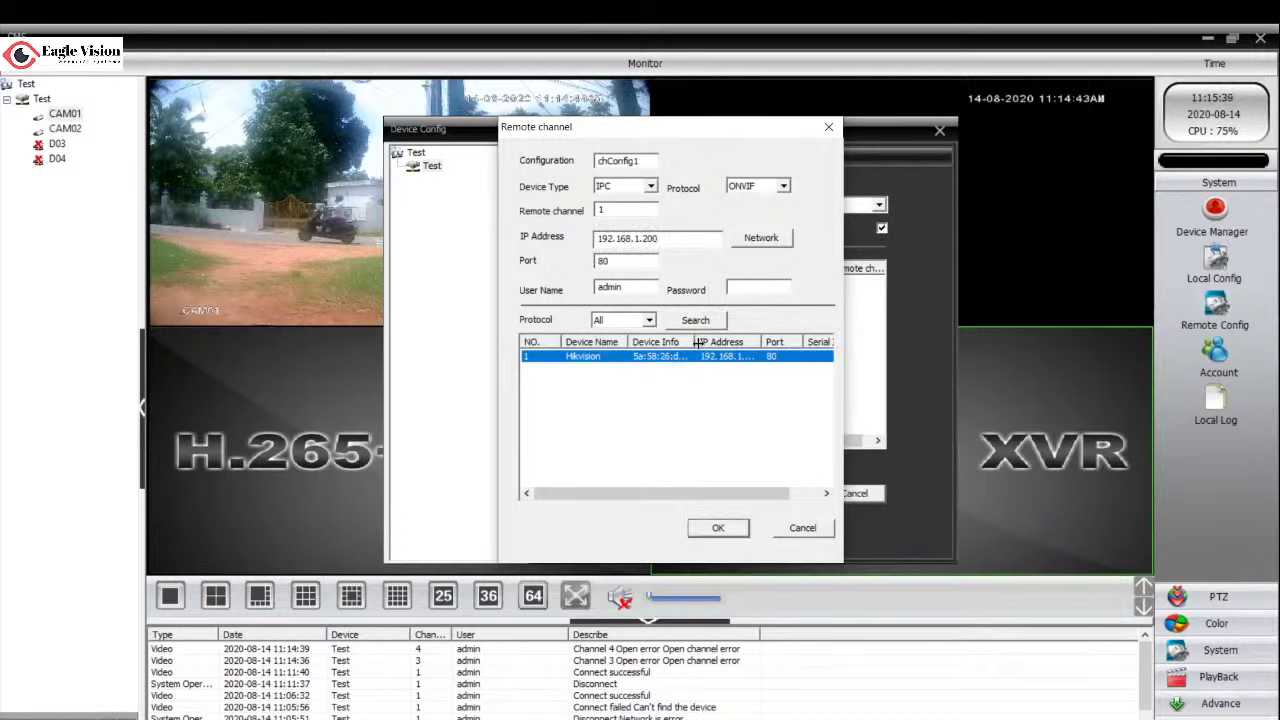
{"action": "left_click", "coordinate": [720, 528]}
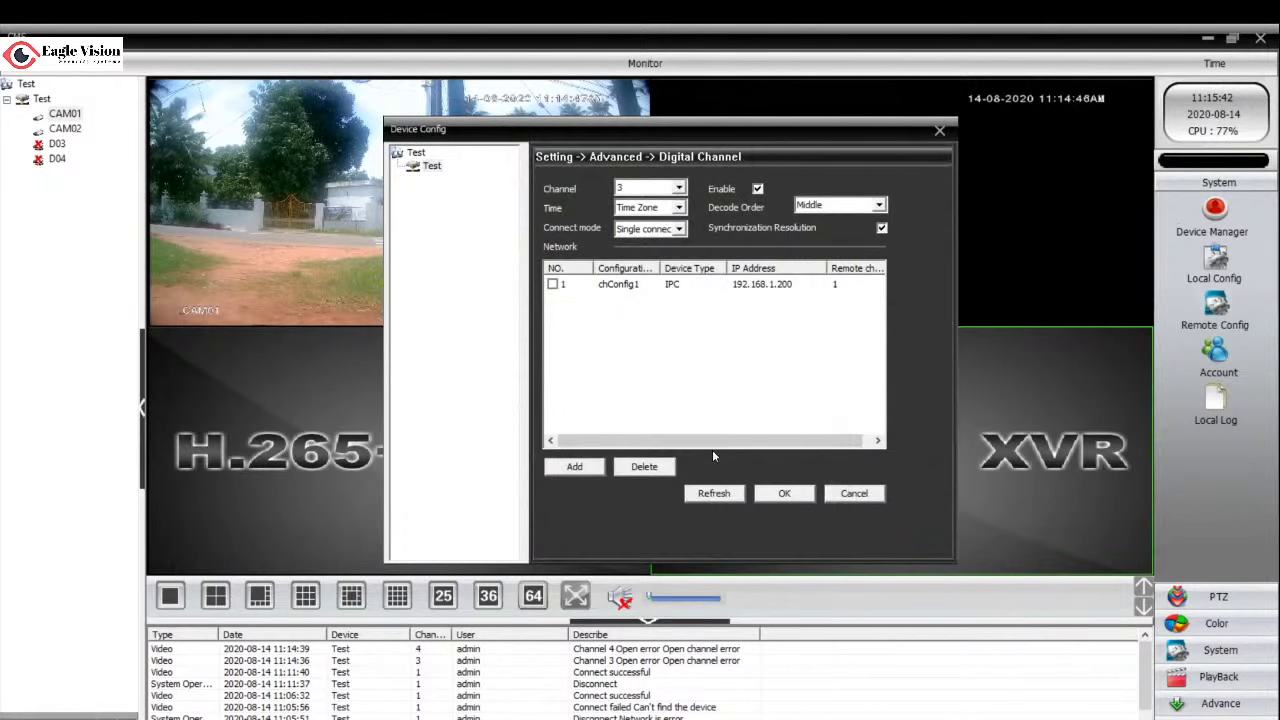
{"action": "left_click", "coordinate": [629, 290]}
{"action": "left_click", "coordinate": [552, 285]}
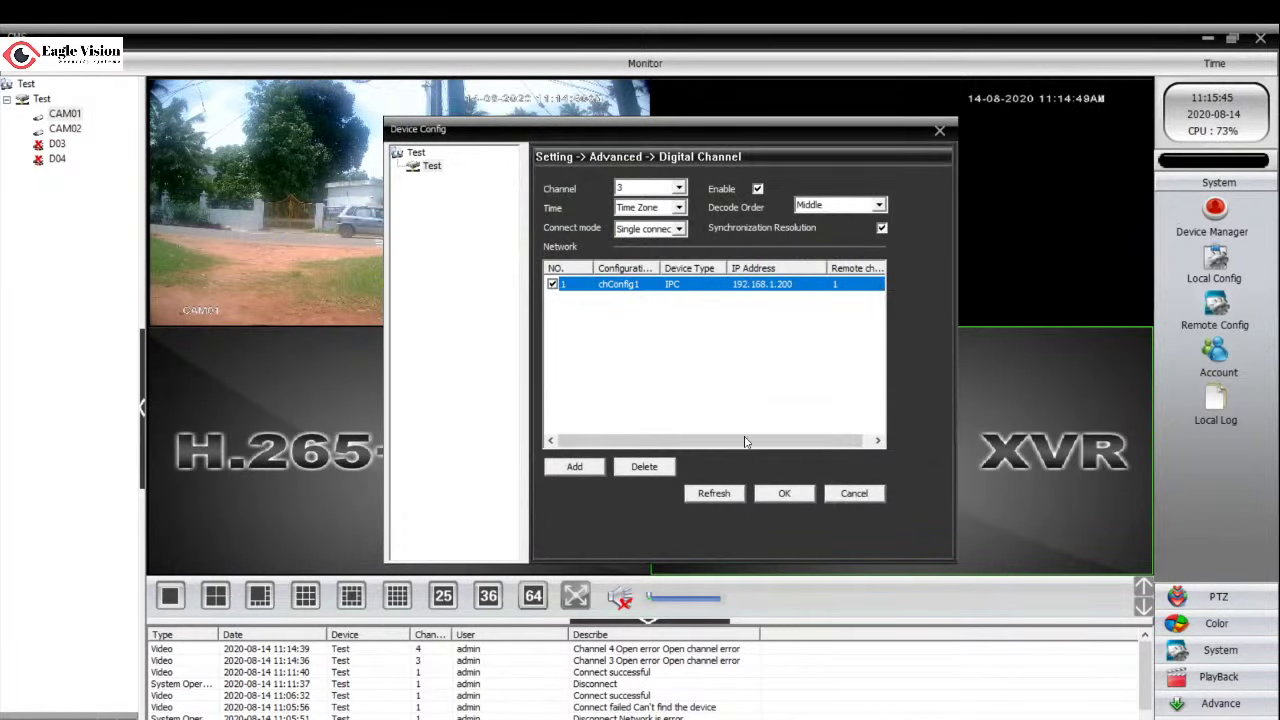
{"action": "left_click", "coordinate": [784, 493]}
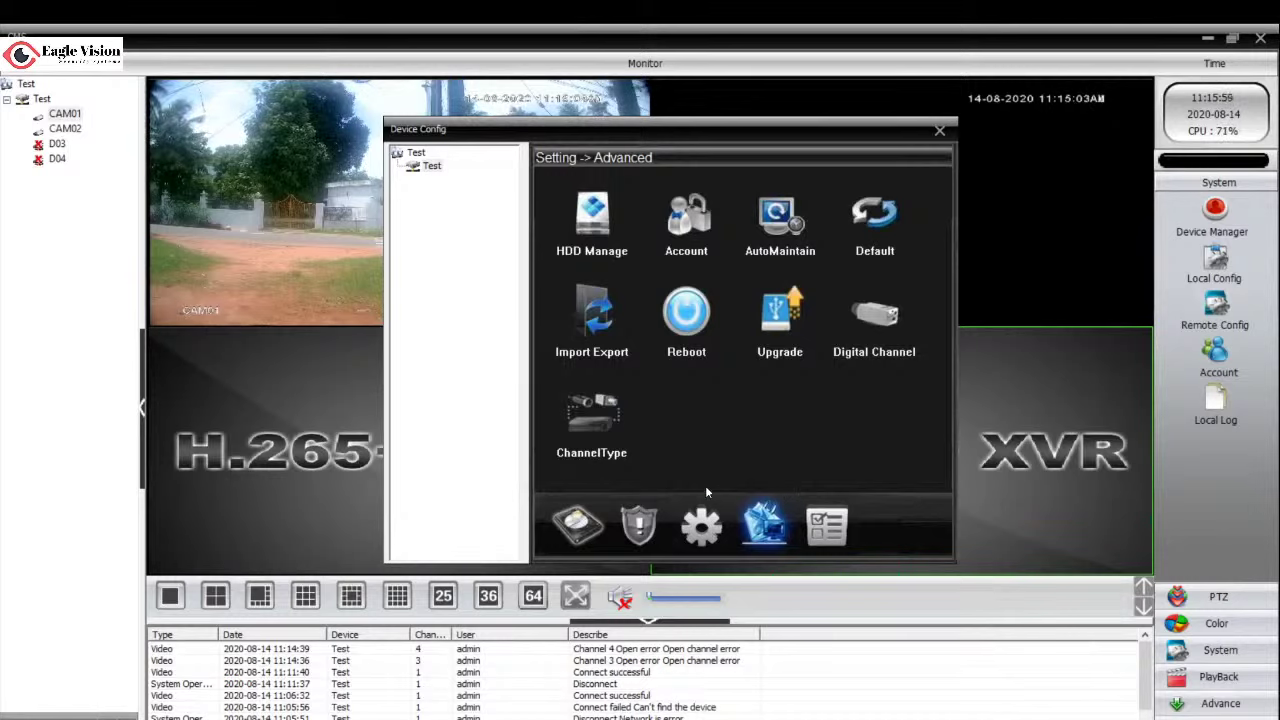
- Reopen the Digital Channel settings for channel 3, confirm them and close the device configuration
{"action": "left_click", "coordinate": [873, 316]}
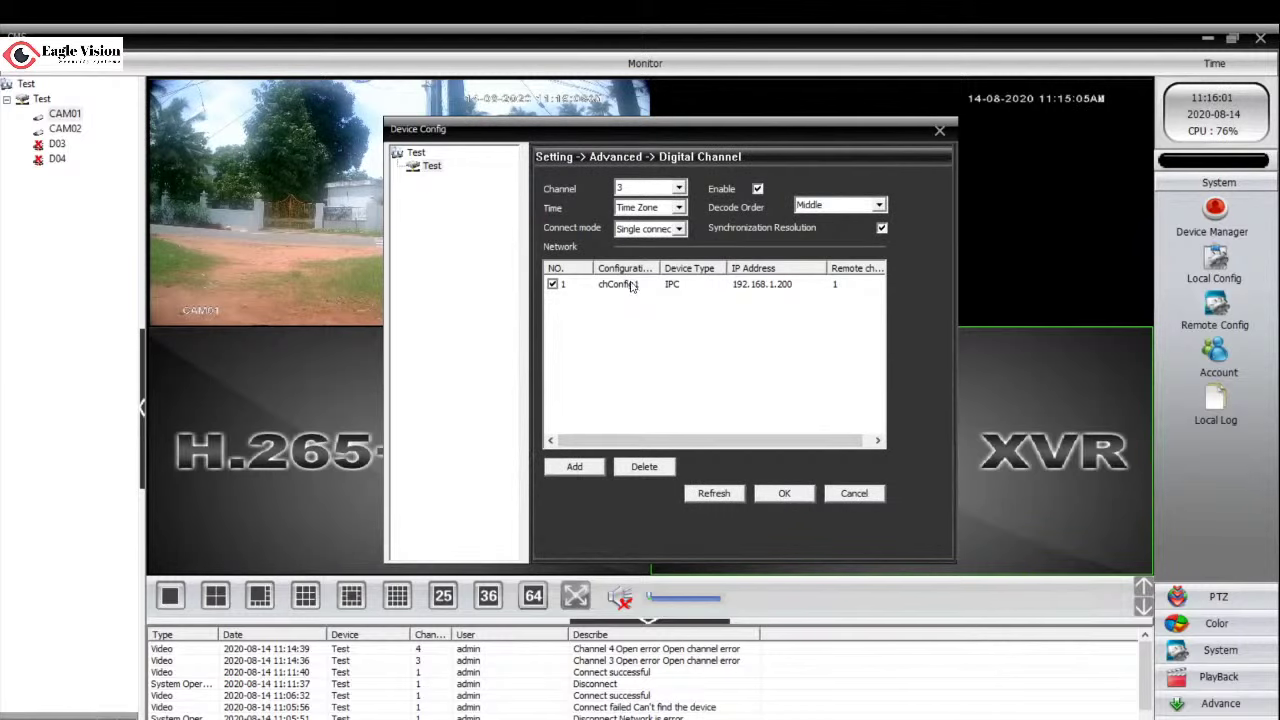
{"action": "left_click", "coordinate": [785, 495]}
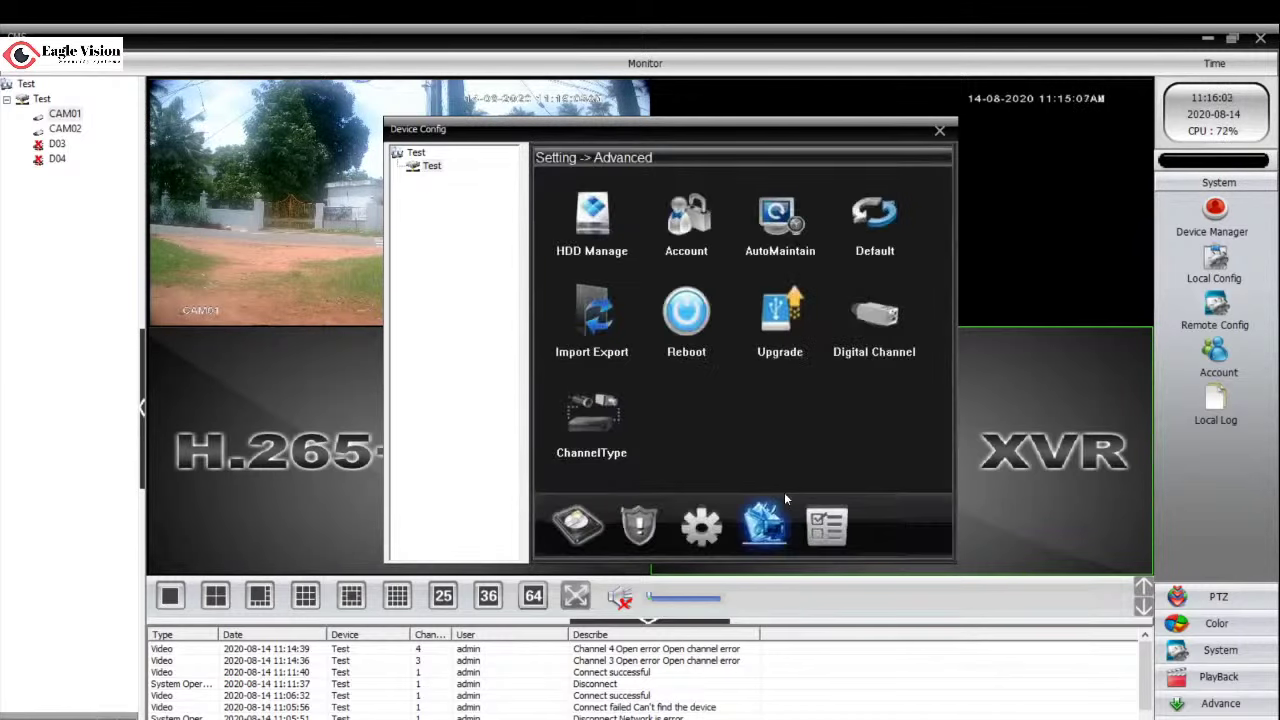
{"action": "left_click", "coordinate": [938, 132]}
- Show D03 in the live view window below CAM01 and enlarge its picture briefly before returning to the four-window view
{"action": "left_click", "coordinate": [56, 145]}
{"action": "left_click_drag", "start_coordinate": [56, 145], "coordinate": [390, 425]}
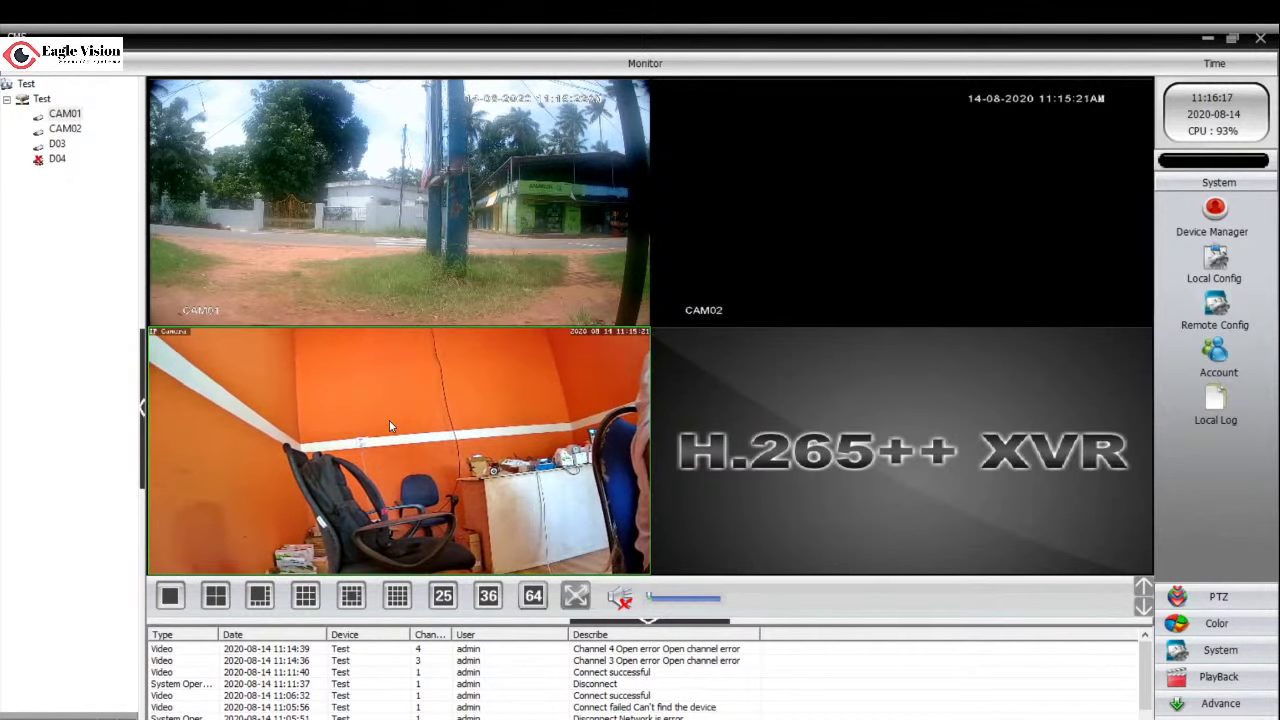
{"action": "double_click", "coordinate": [391, 419]}
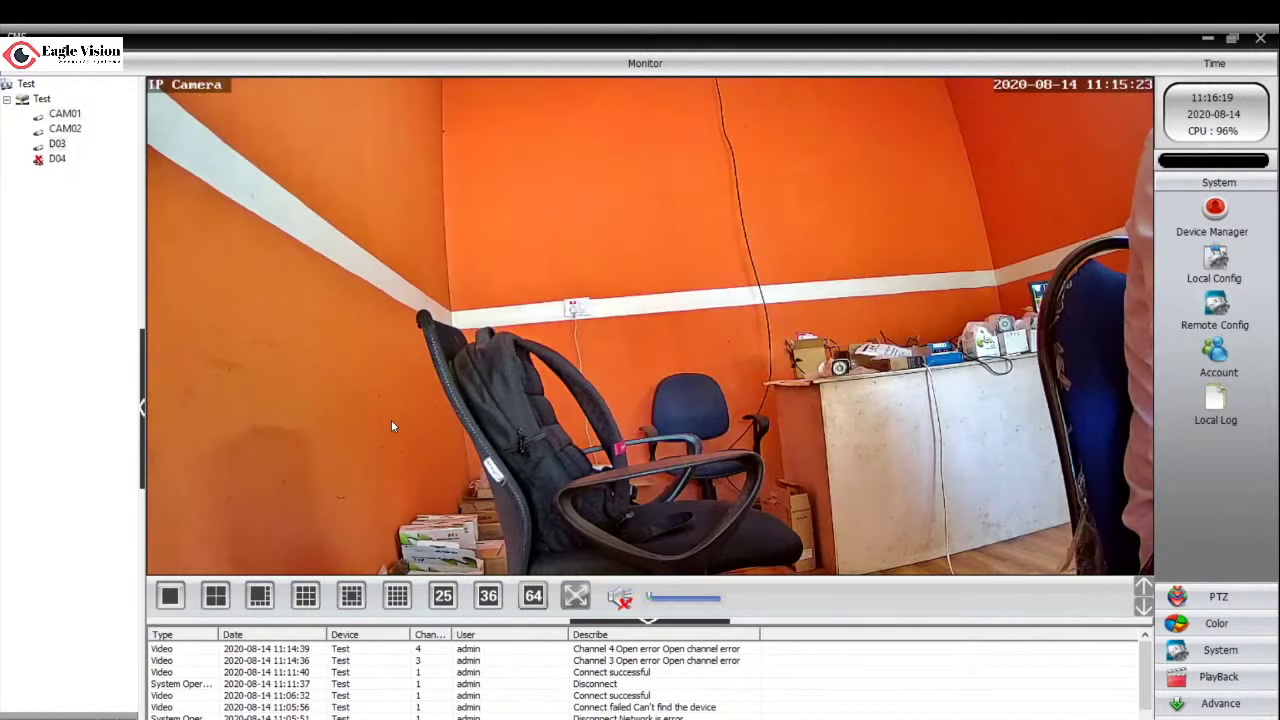
{"action": "double_click", "coordinate": [655, 358]}
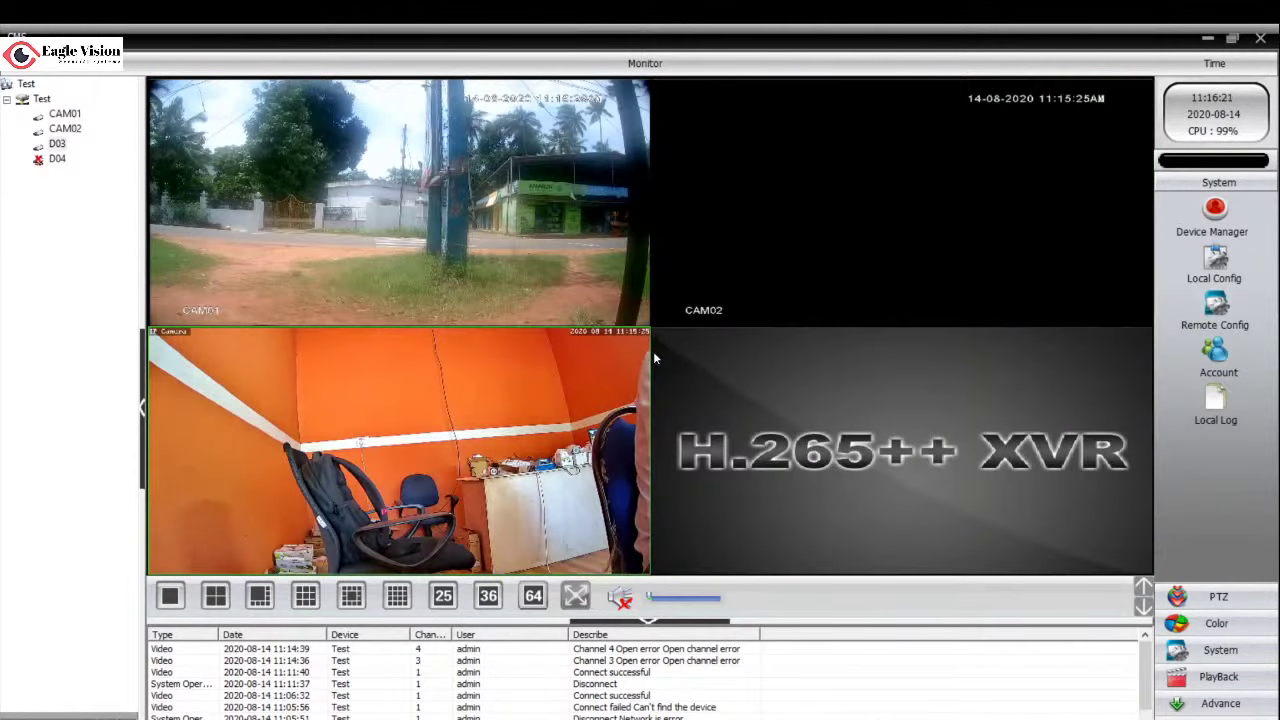
{"action": "left_click", "coordinate": [492, 229]}
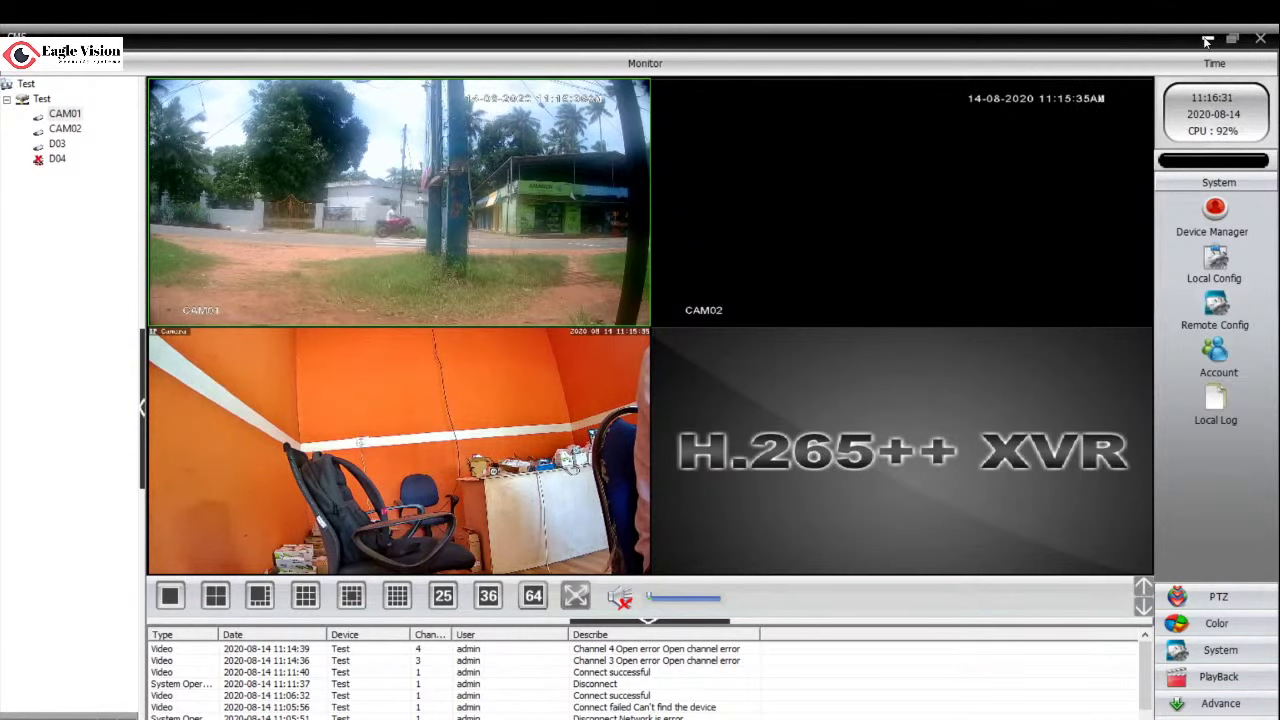
- Exit the CMS software and confirm closing it with the password left blank
{"action": "left_click", "coordinate": [1261, 40]}
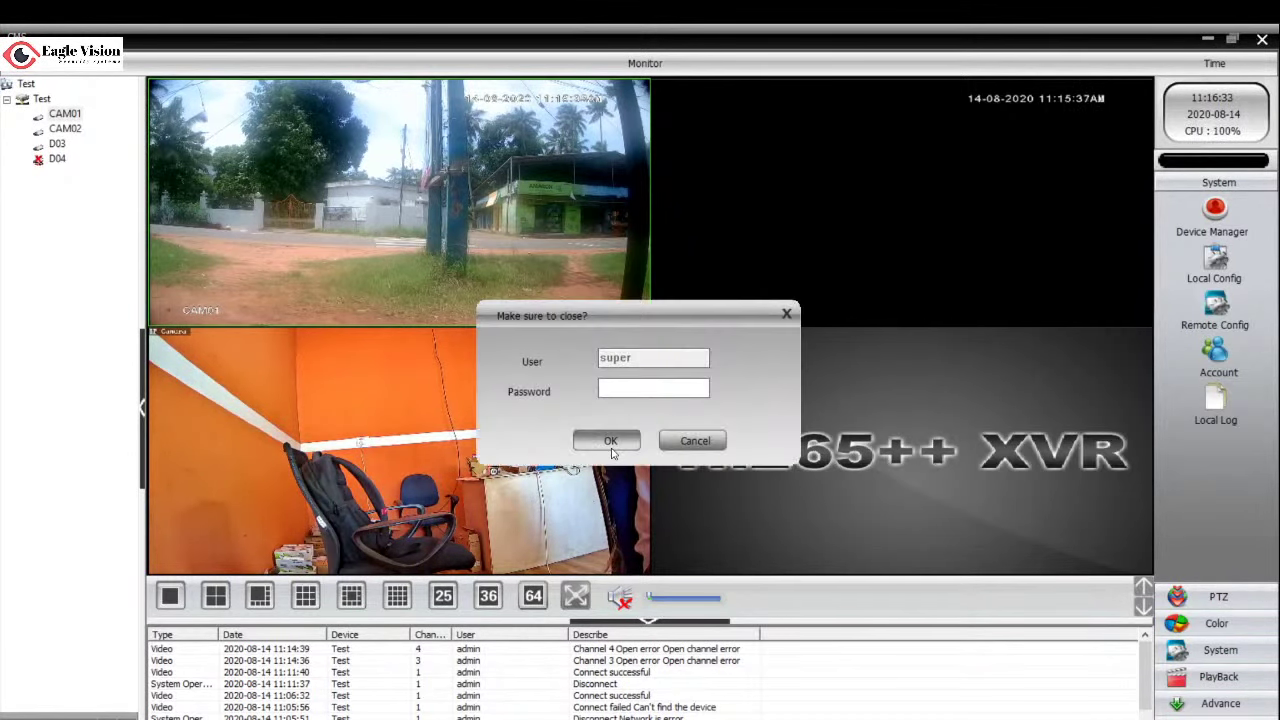
{"action": "left_click", "coordinate": [610, 441]}
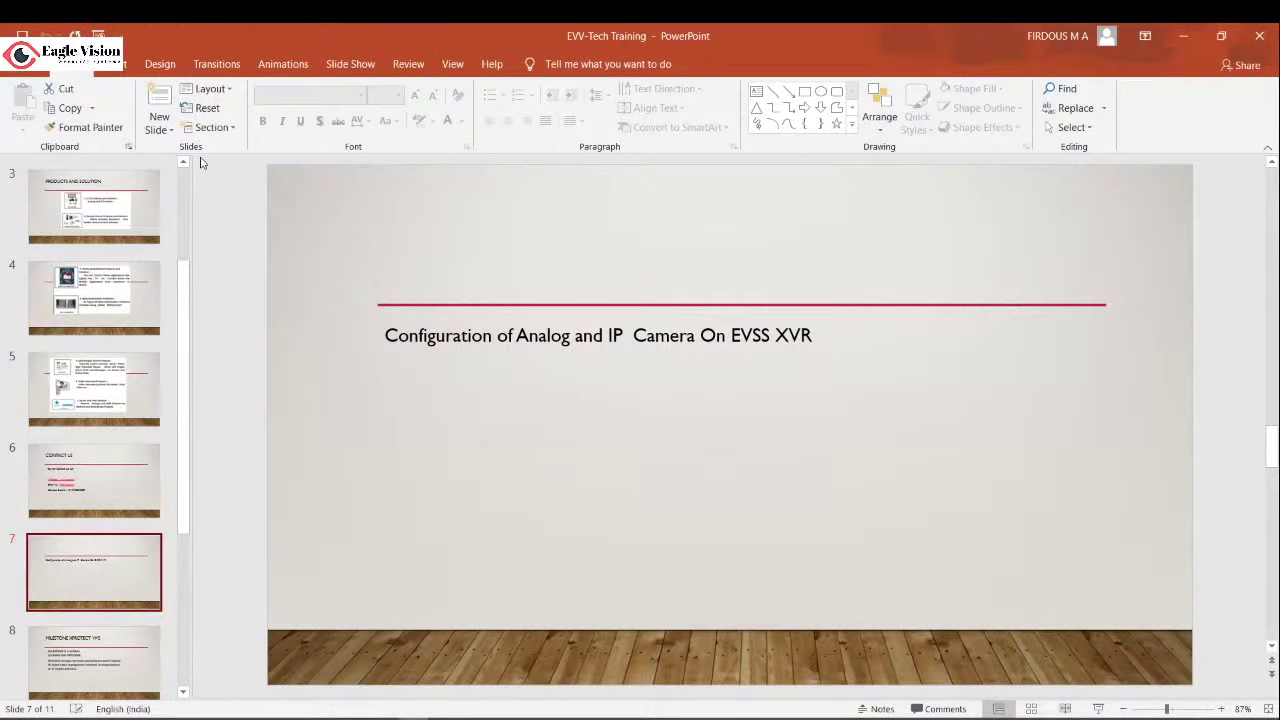
- Start the EVV-Tech Training slide show in PowerPoint and go to the slide "Configuration of Analog and IP Camera On EVSS XVR"
{"action": "key", "text": "XF86MonBrightnessDown"}
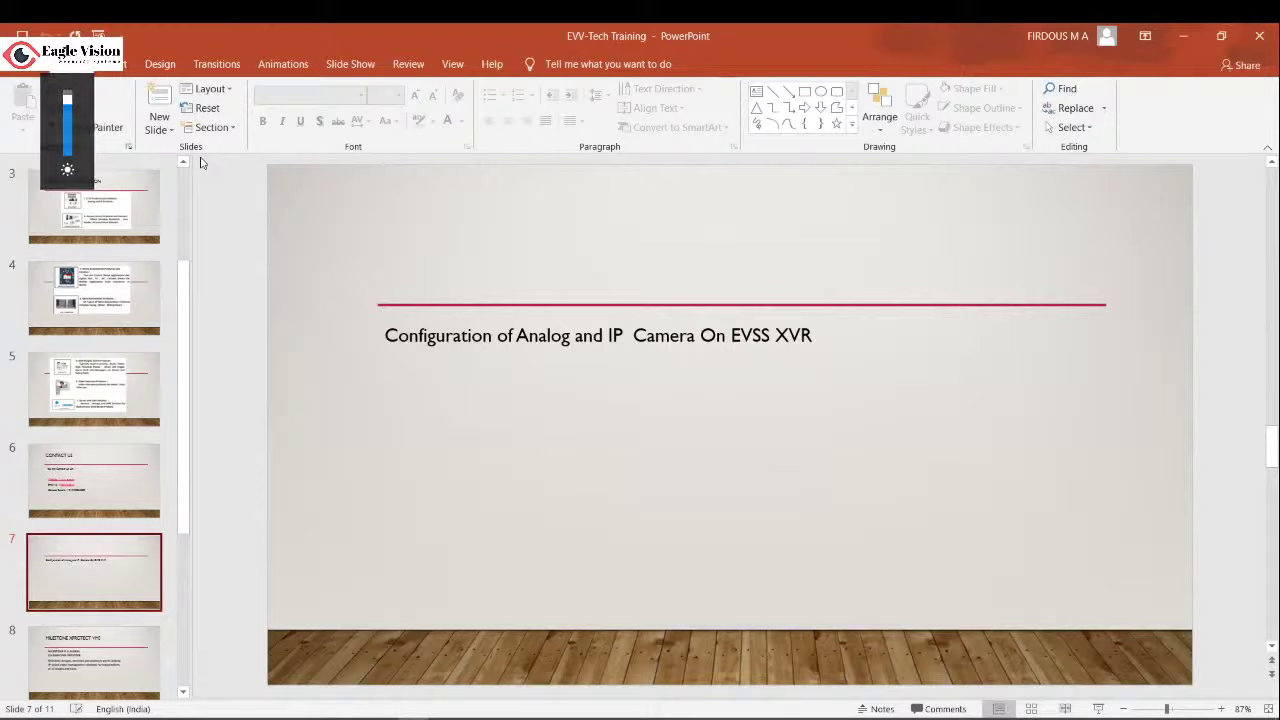
{"action": "key", "text": "F5"}
{"action": "key", "text": "Right"}
{"action": "key", "text": "Right"}
{"action": "key", "text": "Right"}
{"action": "key", "text": "Right"}
{"action": "key", "text": "Right"}
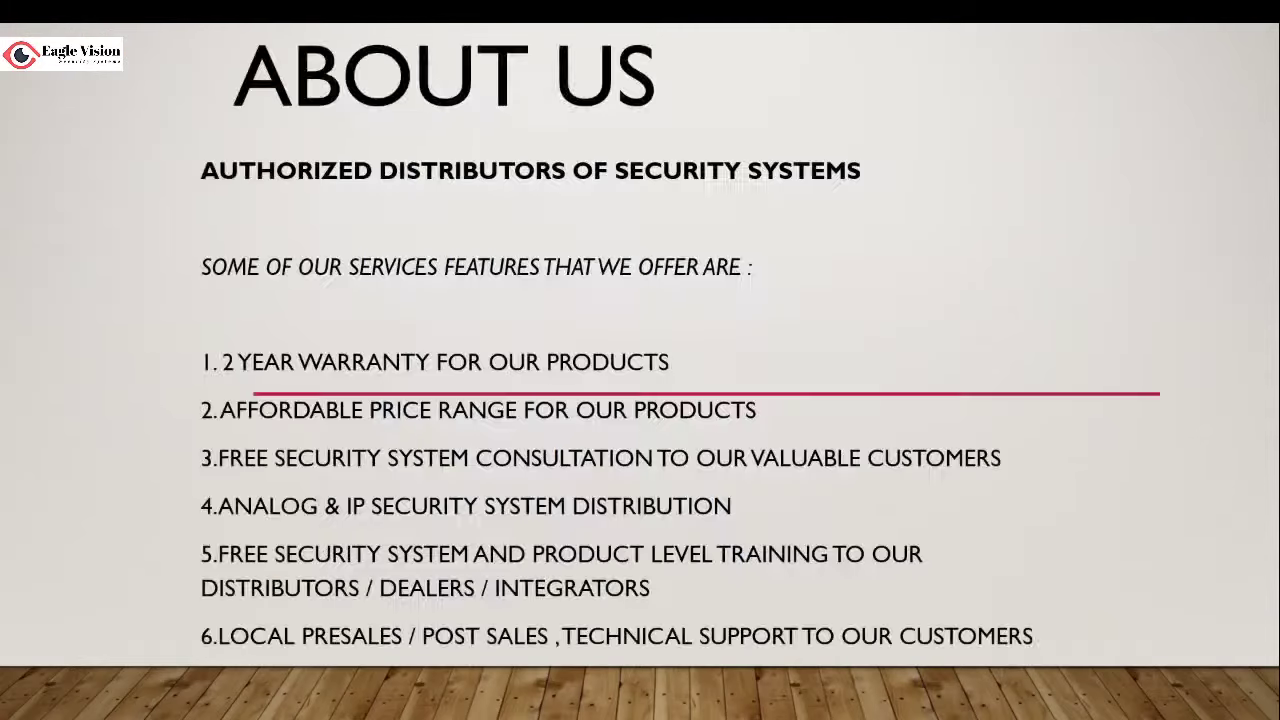
{"action": "key", "text": "Right"}
{"action": "key", "text": "Right"}
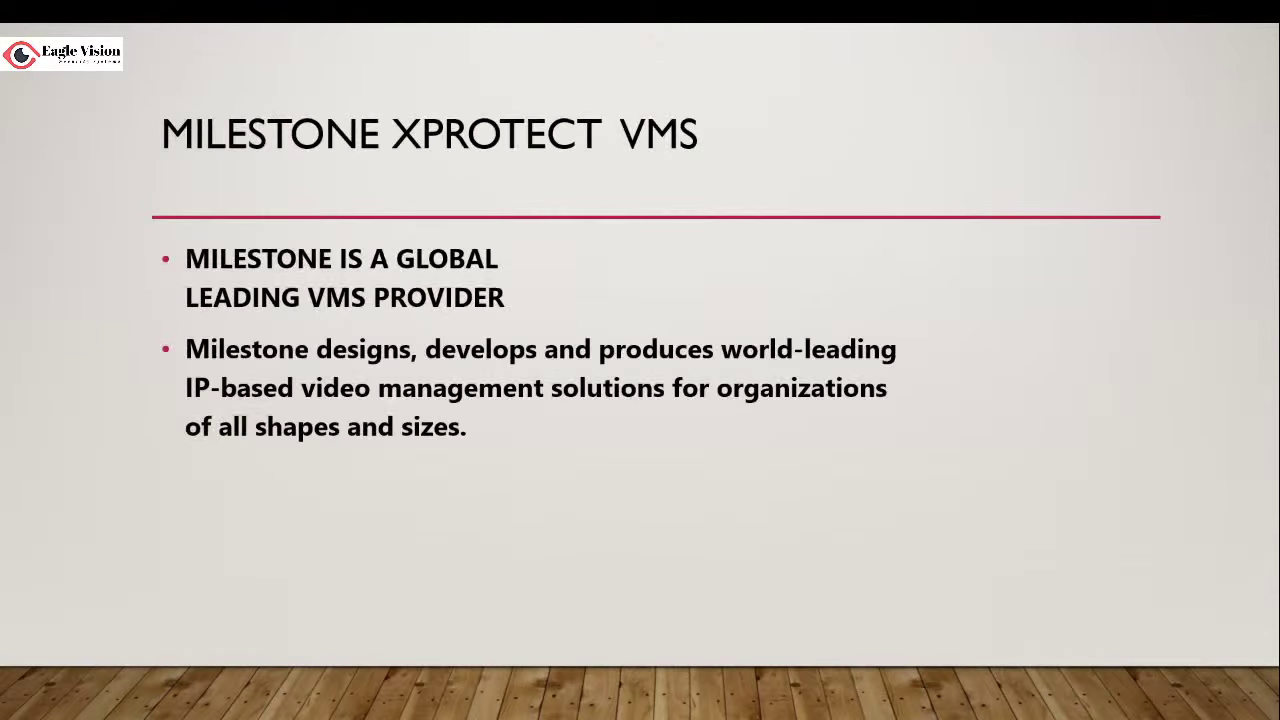
{"action": "key", "text": "Left"}
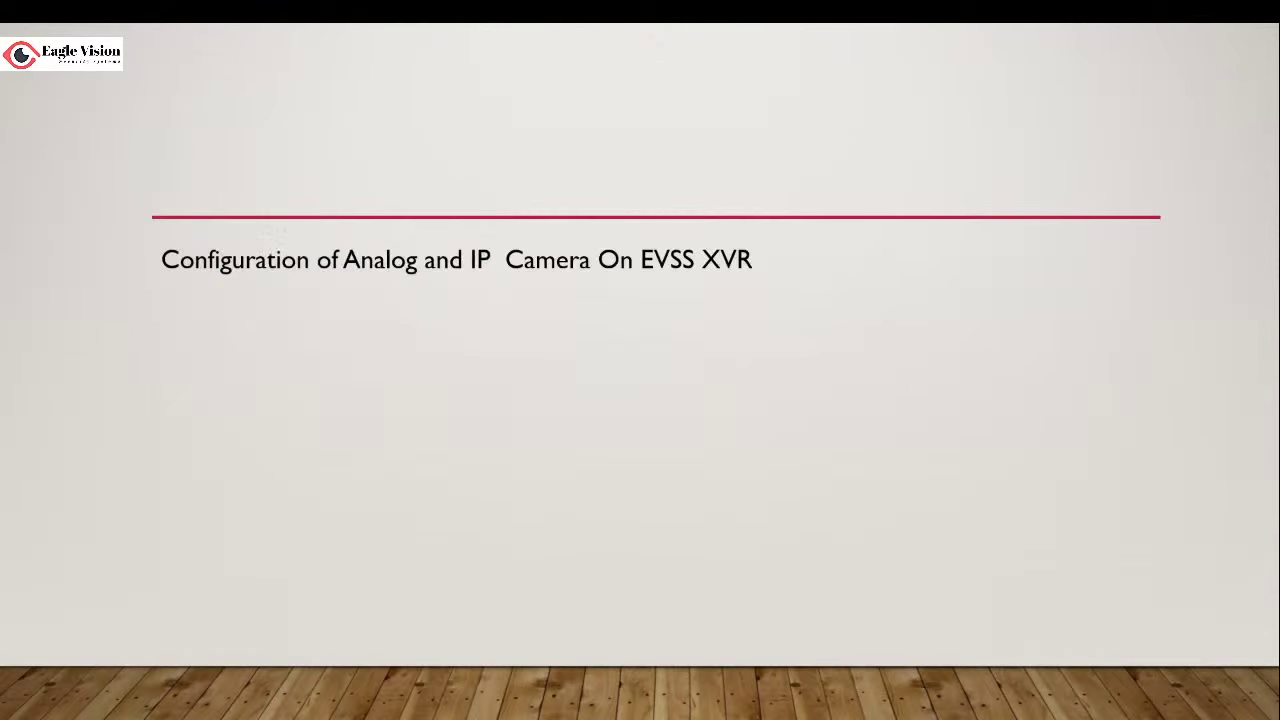
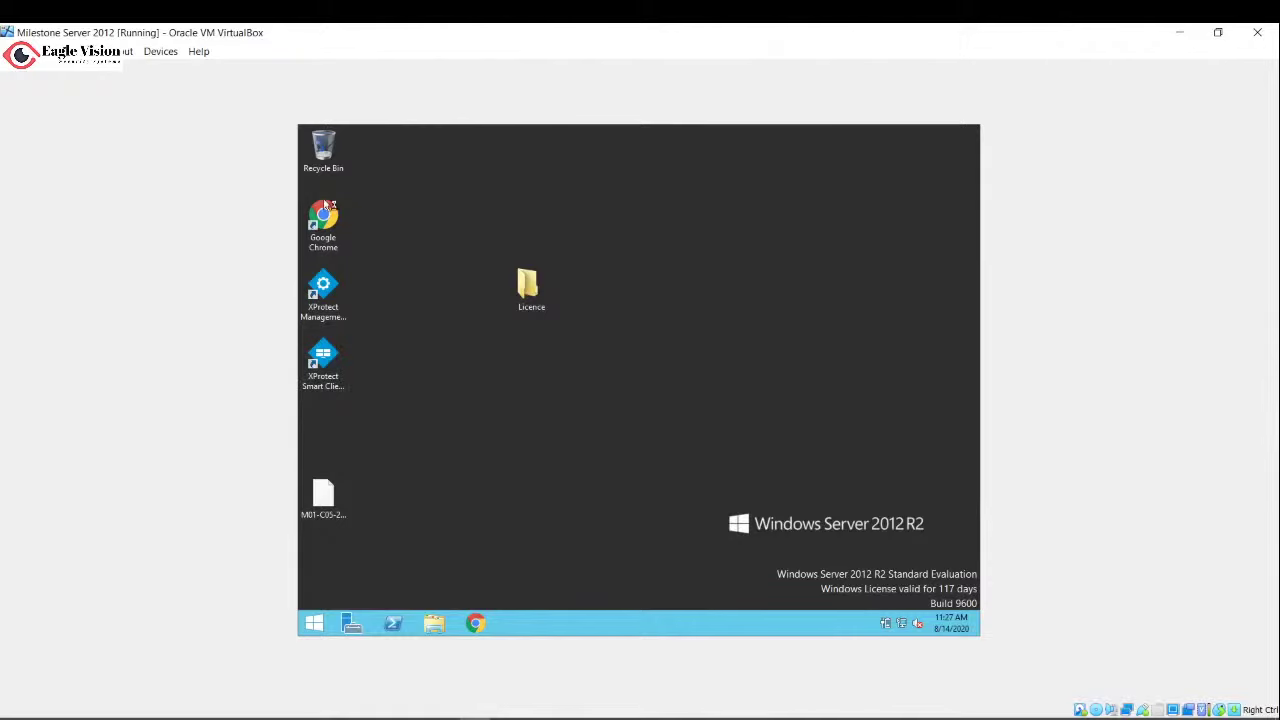
- Launch XProtect Management Client 2020 R2 in the Milestone Server 2012 virtual machine, closing the password notification and Server Manager
{"action": "left_click", "coordinate": [340, 290]}
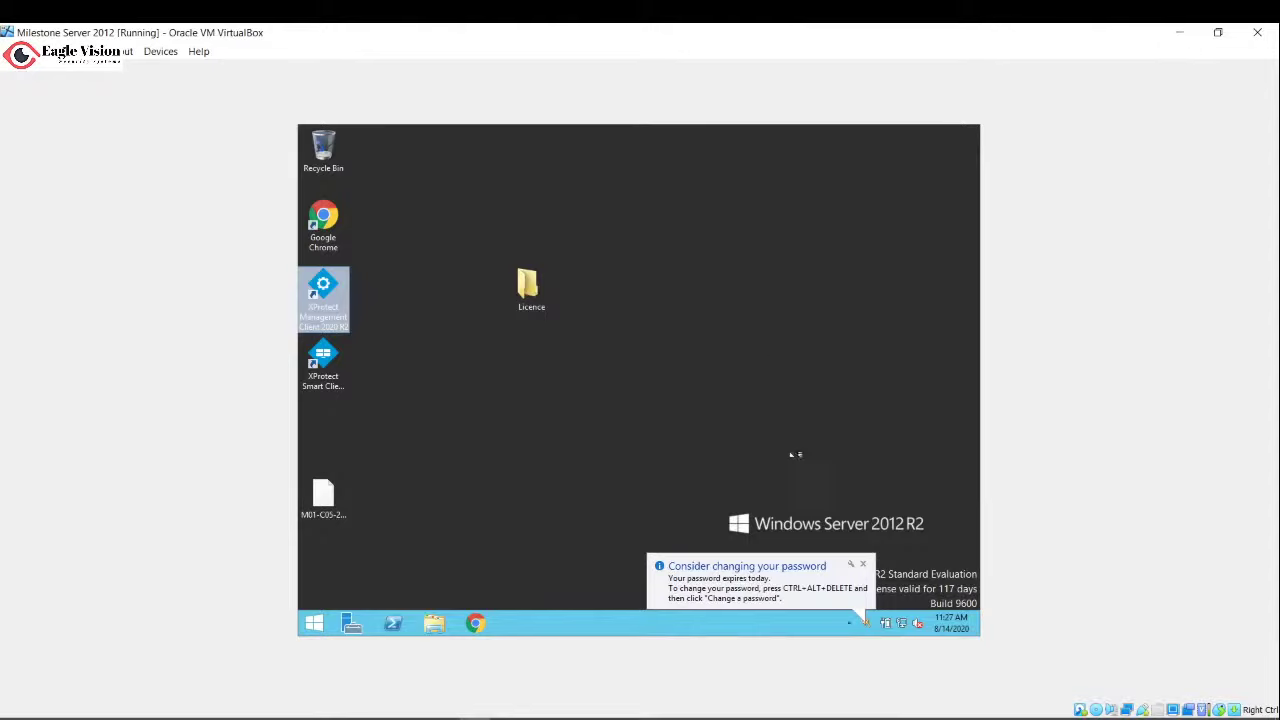
{"action": "left_click", "coordinate": [864, 566]}
{"action": "left_click", "coordinate": [863, 566]}
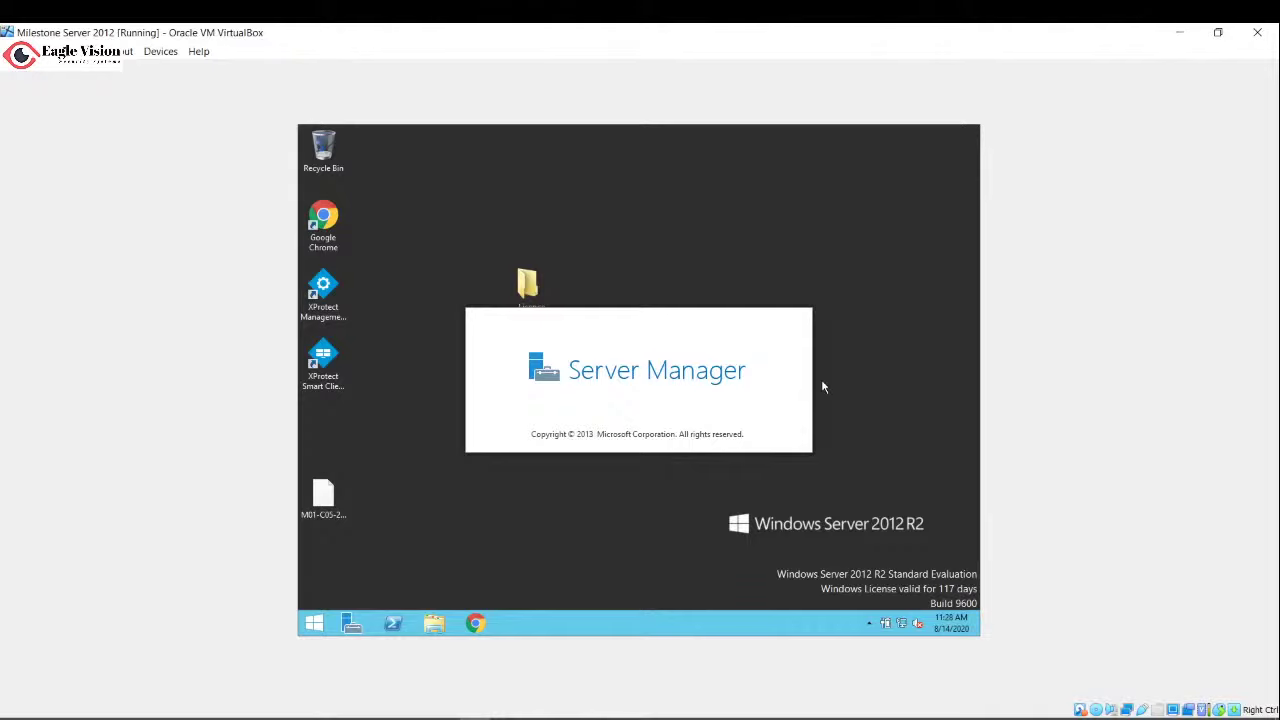
{"action": "left_click", "coordinate": [326, 297]}
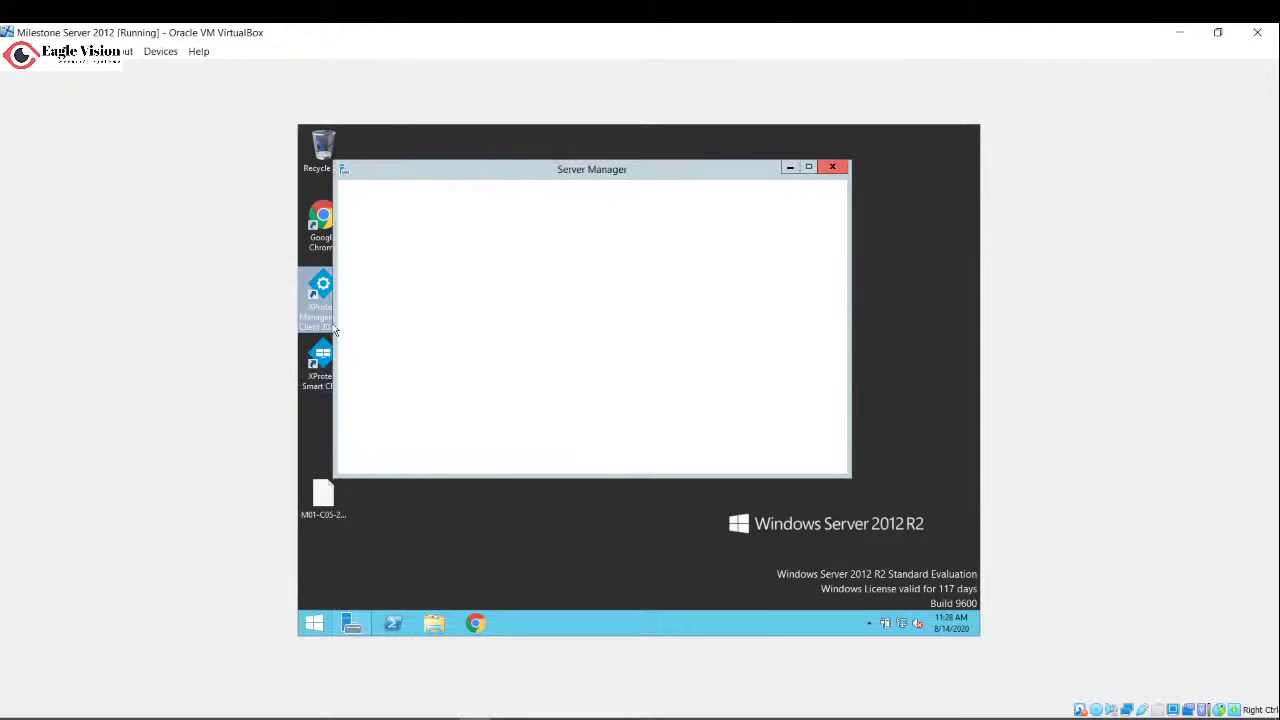
{"action": "left_click", "coordinate": [831, 167]}
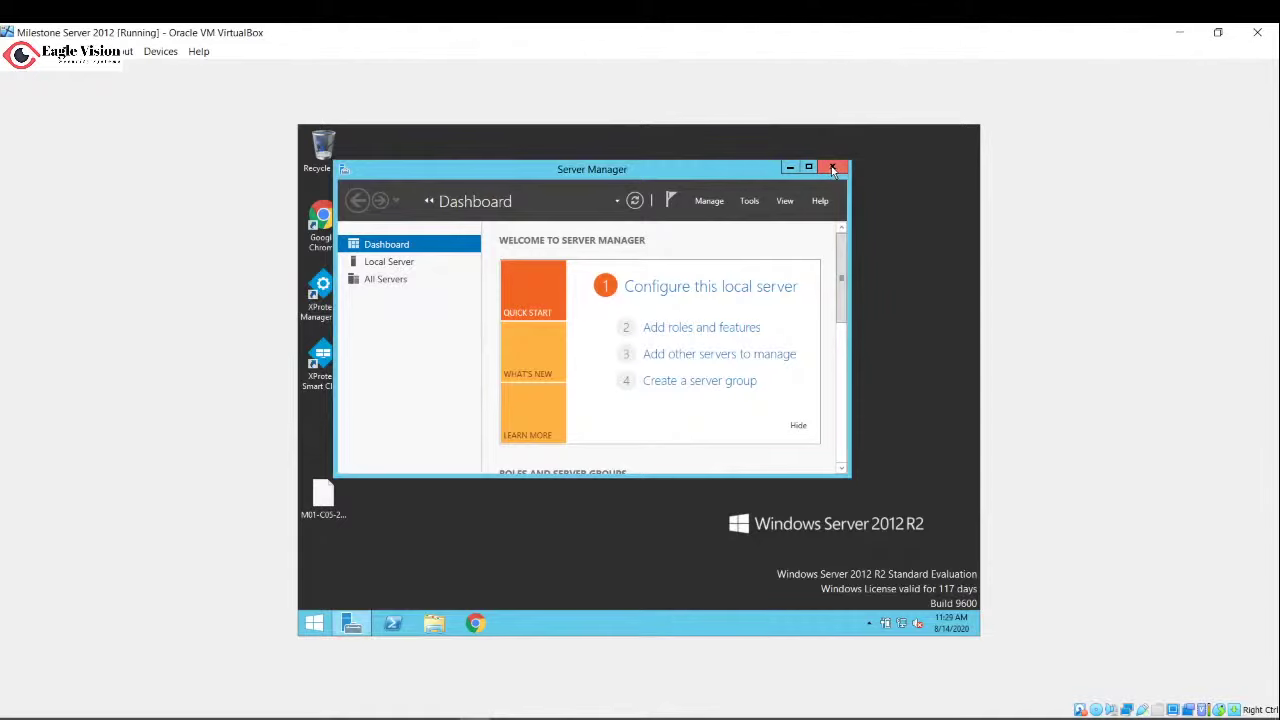
{"action": "left_click", "coordinate": [832, 169]}
- Refresh the server desktop and connect the Management Client to 127.0.0.1 with Windows authentication (current user)
{"action": "left_click", "coordinate": [679, 239]}
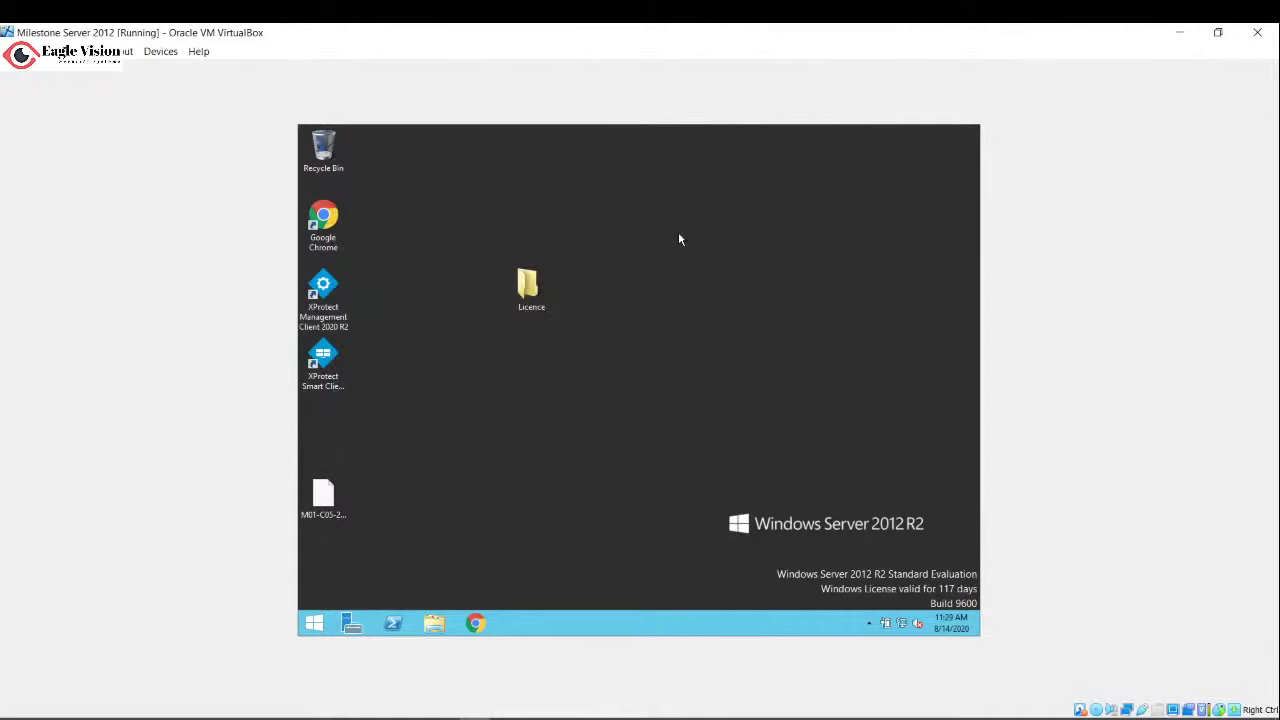
{"action": "right_click", "coordinate": [679, 239]}
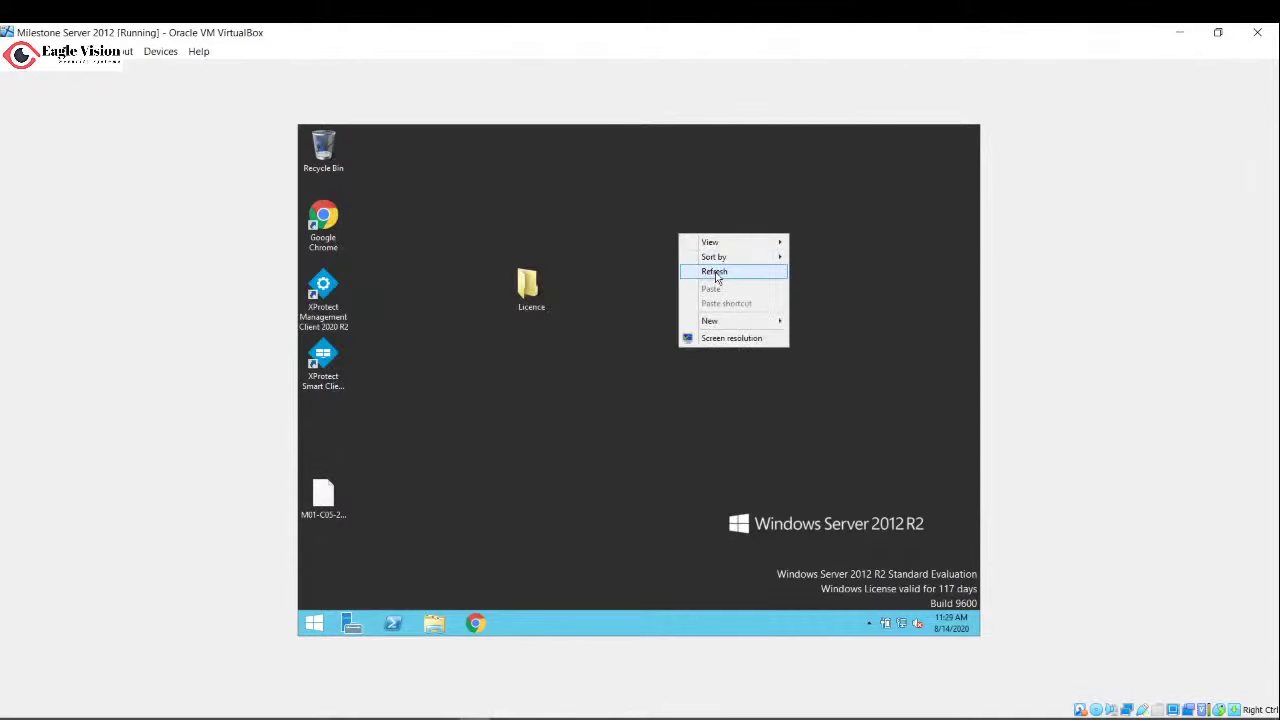
{"action": "left_click", "coordinate": [716, 270]}
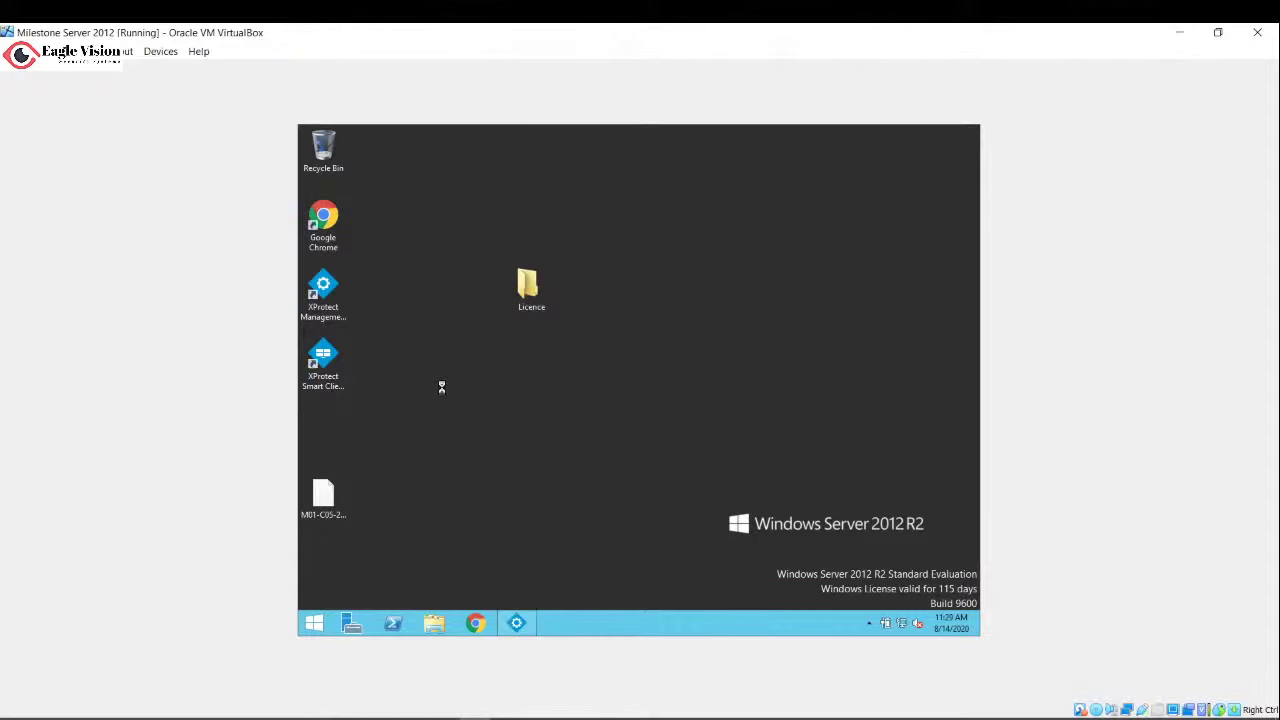
{"action": "mouse_move", "coordinate": [521, 630]}
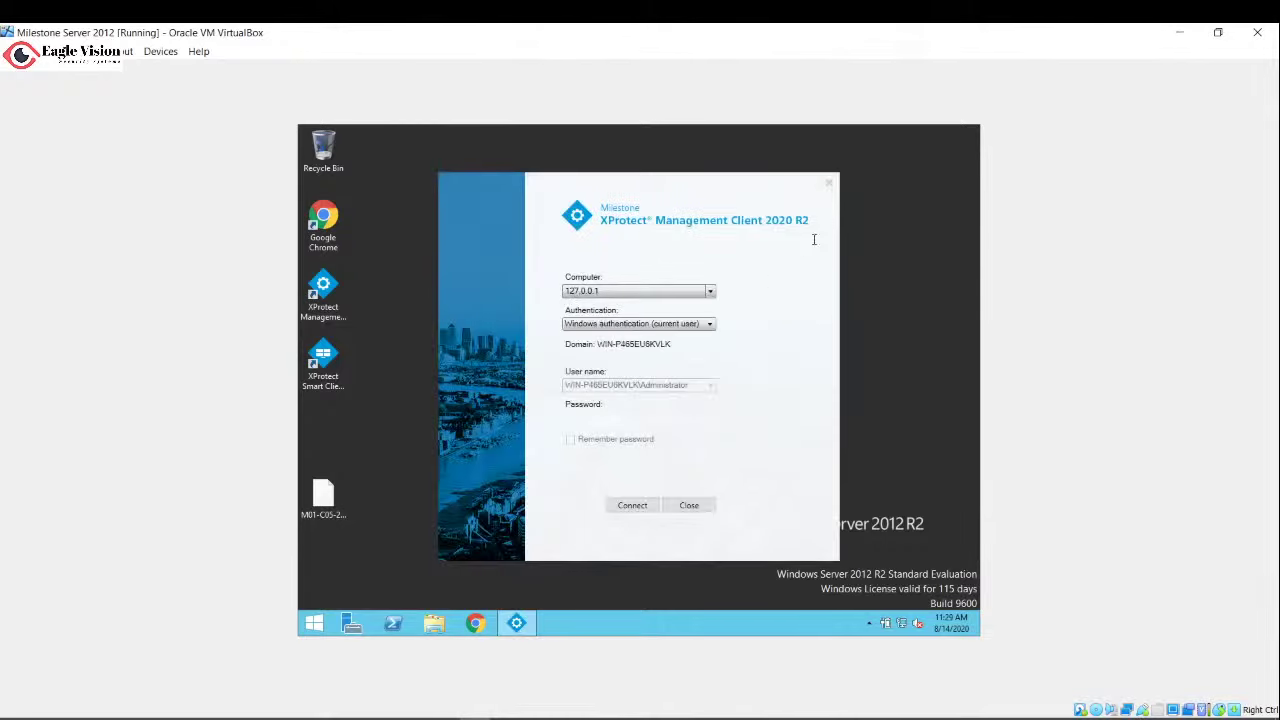
{"action": "left_click", "coordinate": [628, 506]}
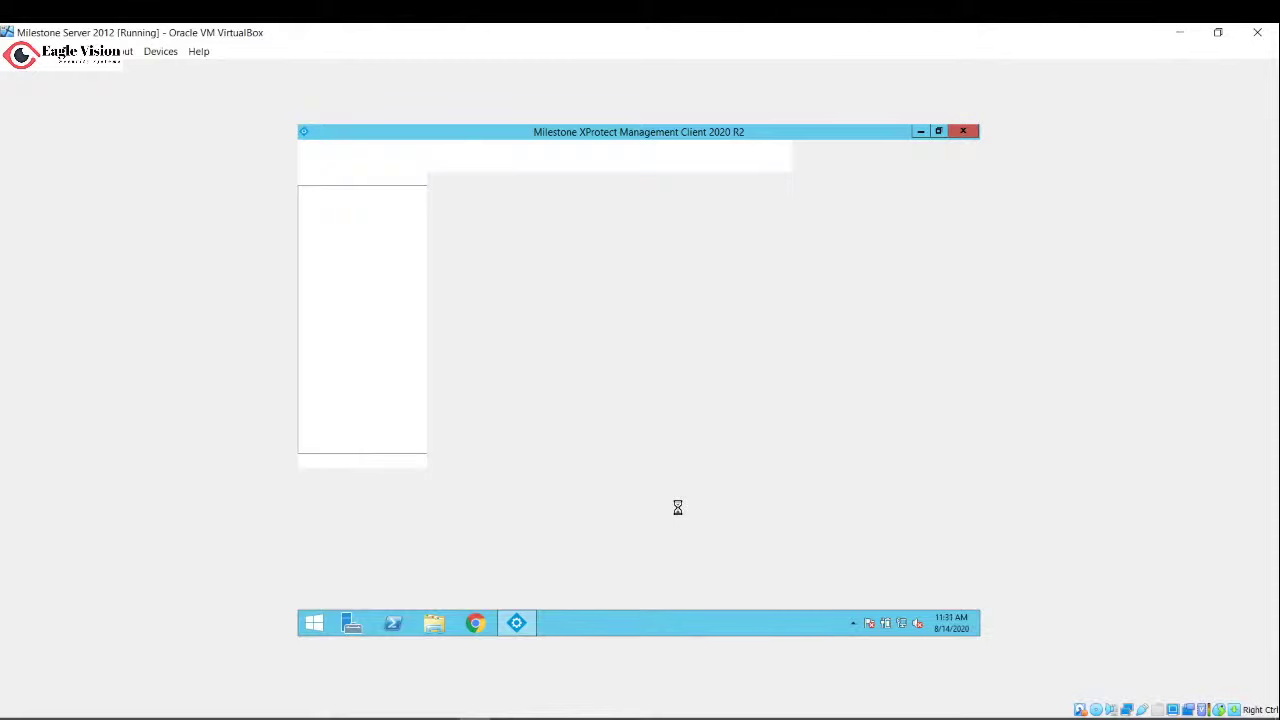
- Check the host computer's performance and running processes in Task Manager and close it
{"action": "right_click", "coordinate": [588, 626]}
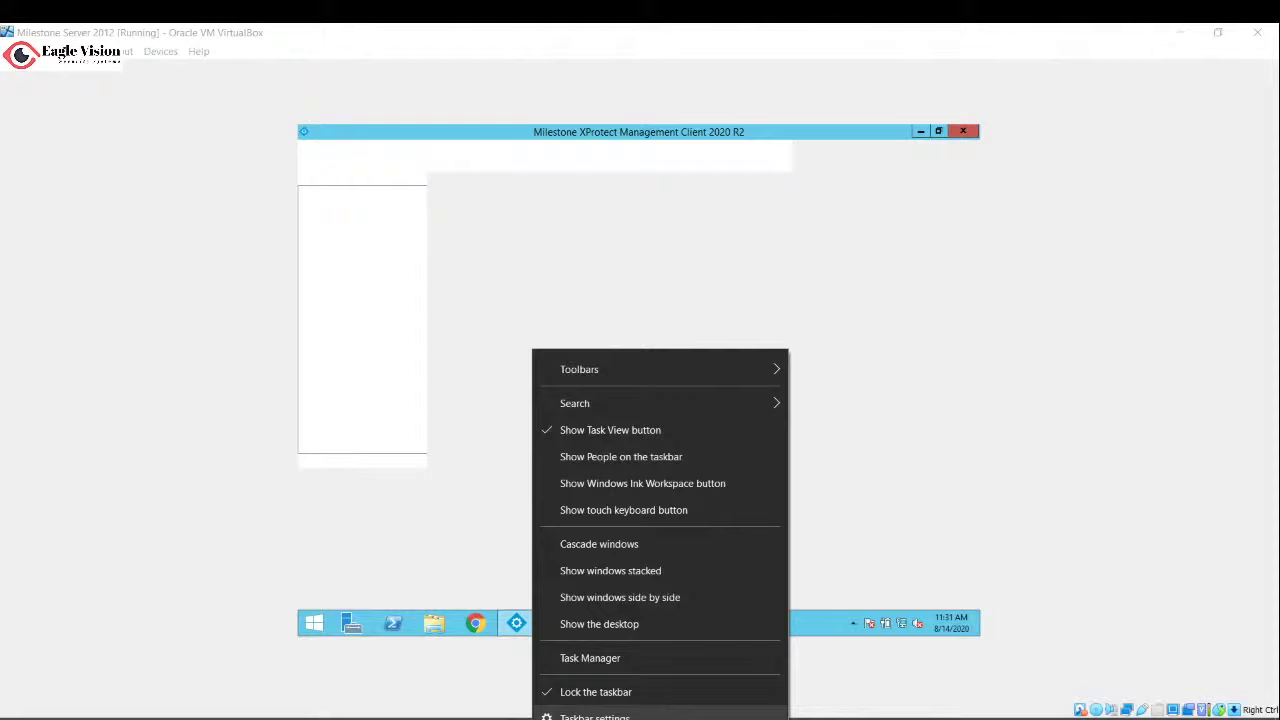
{"action": "left_click", "coordinate": [579, 659]}
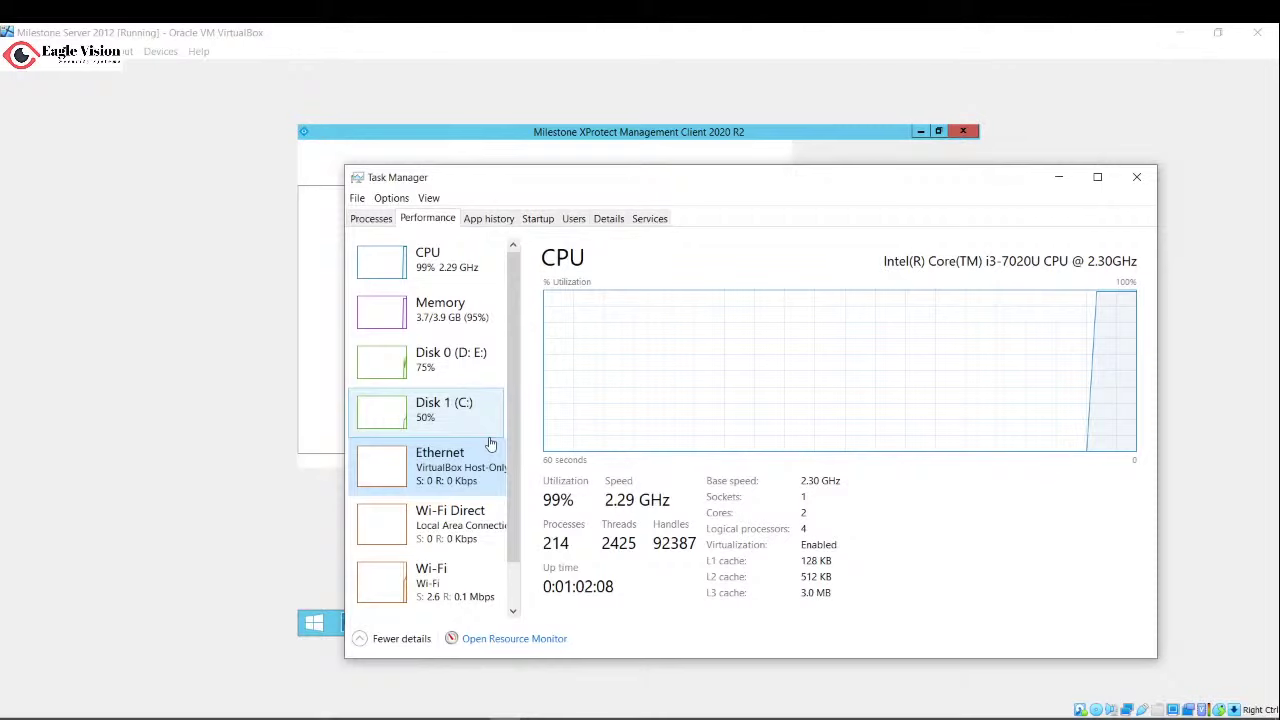
{"action": "key", "text": "ctrl+shift+Tab"}
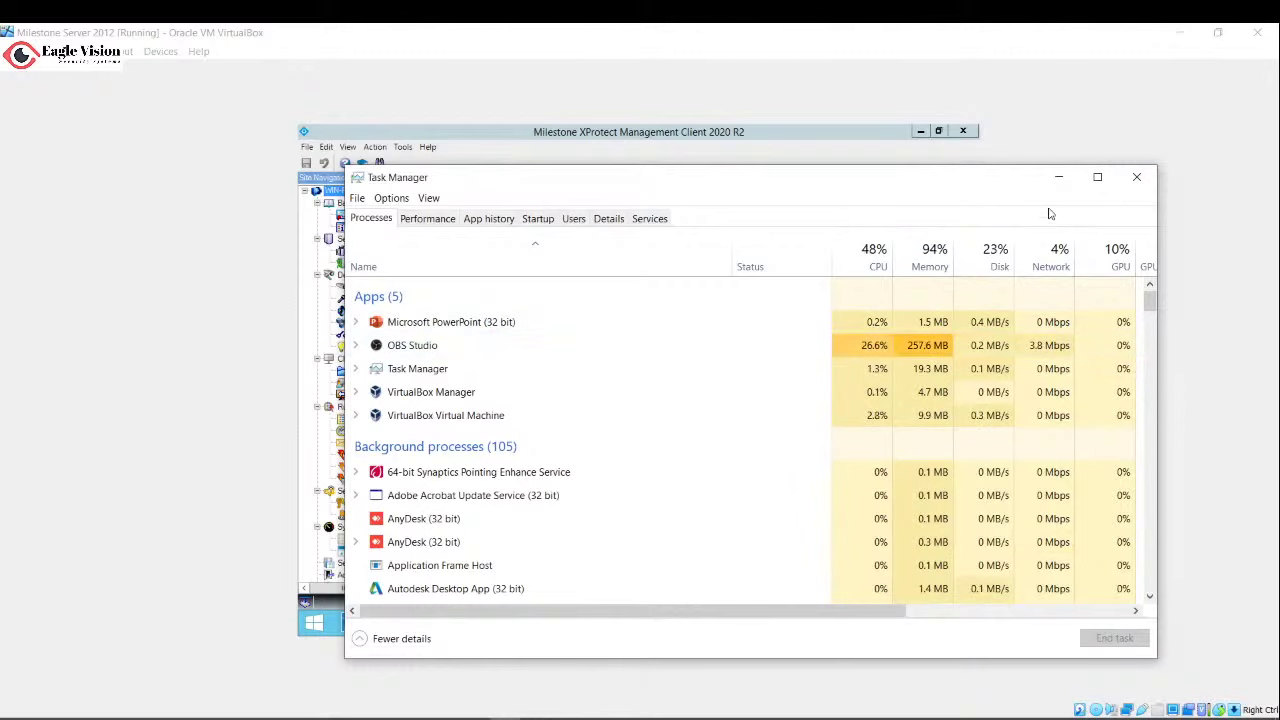
{"action": "left_click", "coordinate": [1136, 180]}
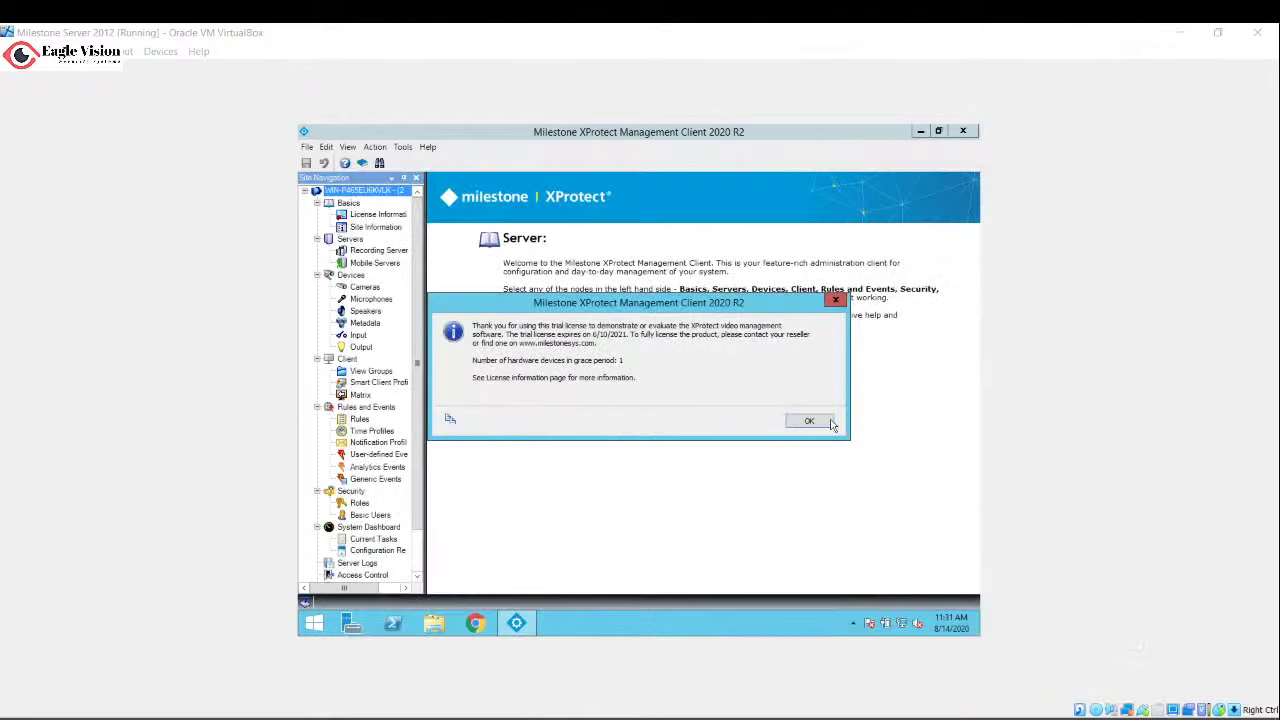
- Dismiss the trial license notice and look through the Management Client's site navigation tree
{"action": "left_click", "coordinate": [815, 421]}
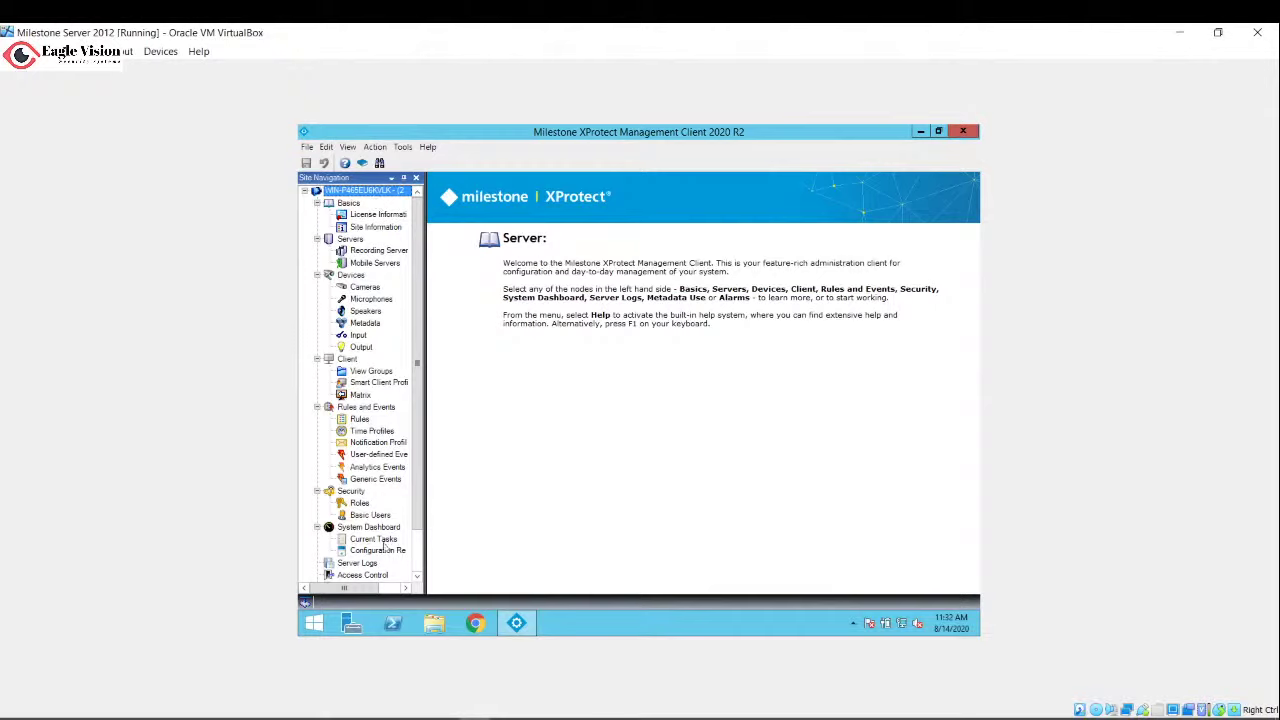
{"action": "scroll", "coordinate": [420, 566], "scroll_direction": "down", "scroll_amount": 2}
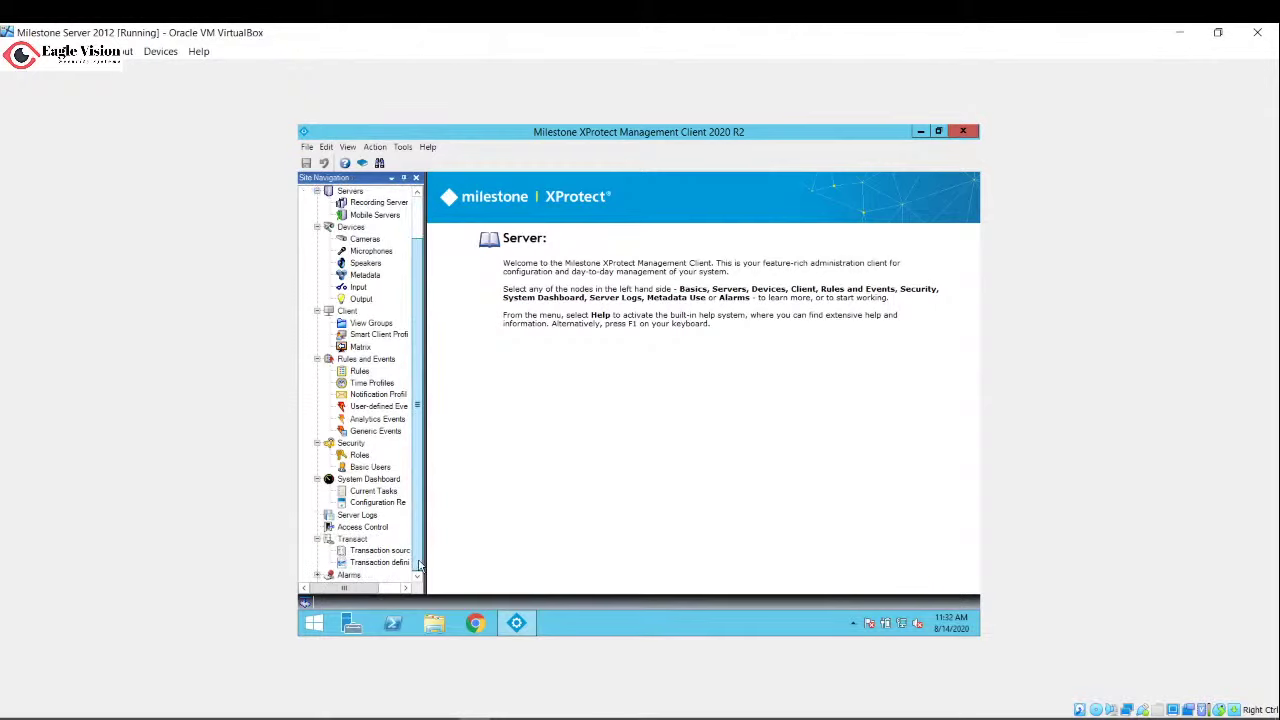
{"action": "scroll", "coordinate": [420, 566], "scroll_direction": "up", "scroll_amount": 2}
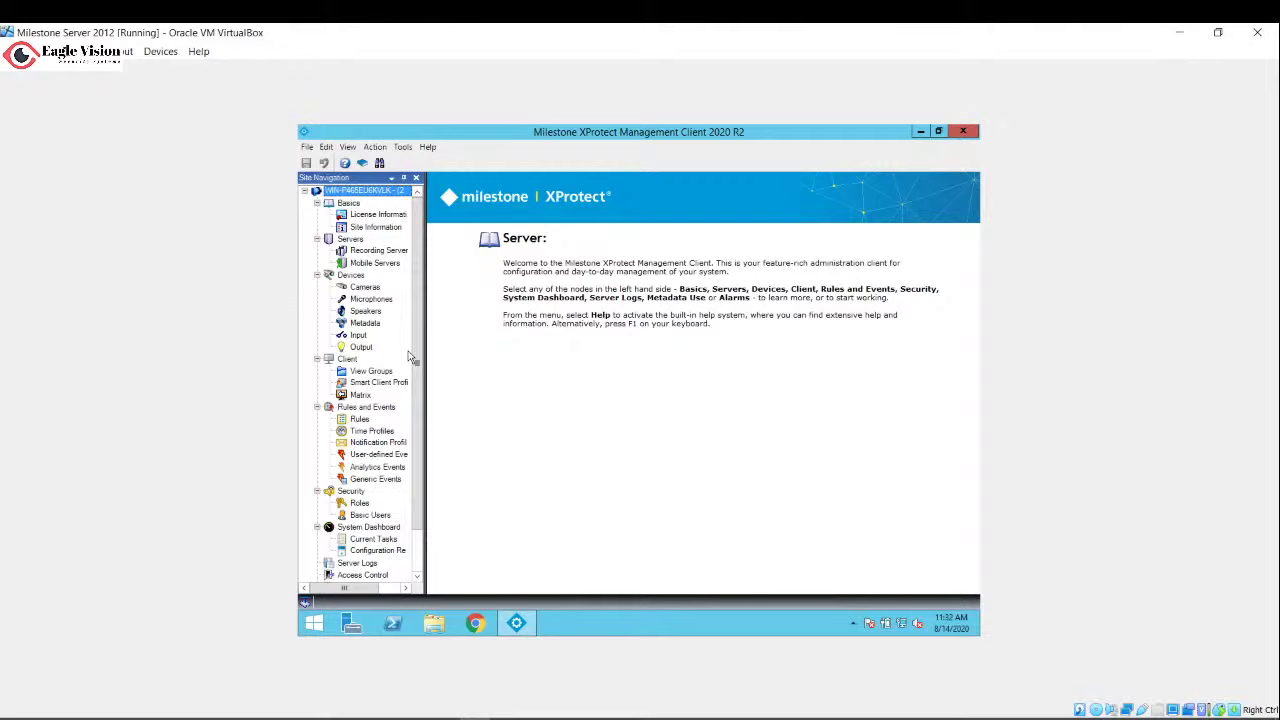
- Examine the site's License Information, including installed products and license details, and view its Site Information
{"action": "left_click", "coordinate": [366, 216]}
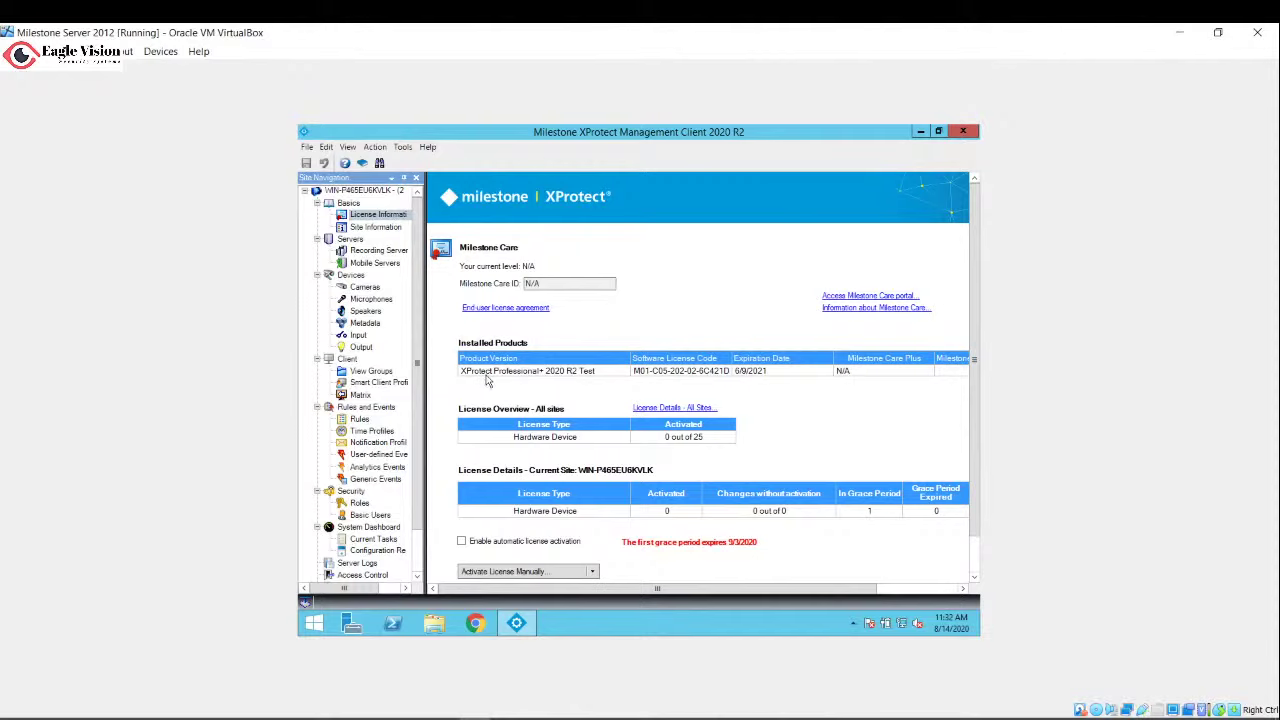
{"action": "left_click", "coordinate": [597, 378]}
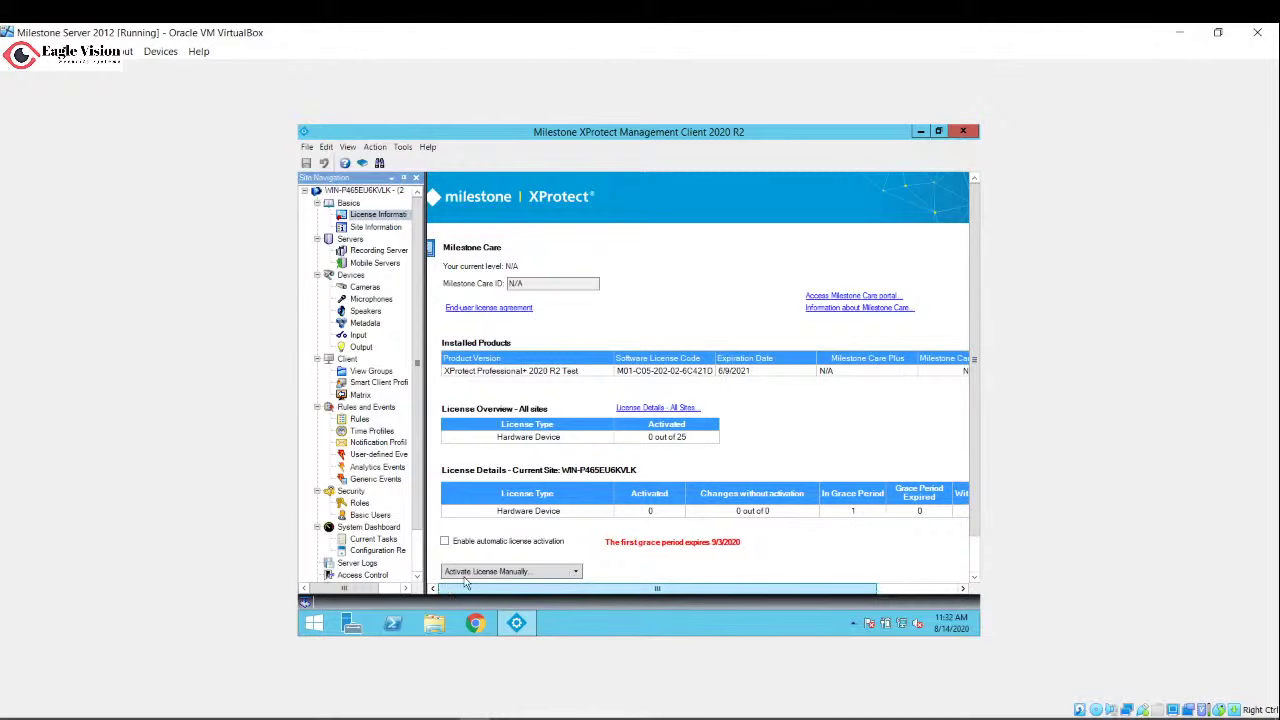
{"action": "left_click_drag", "start_coordinate": [551, 588], "coordinate": [535, 588]}
{"action": "left_click", "coordinate": [375, 228]}
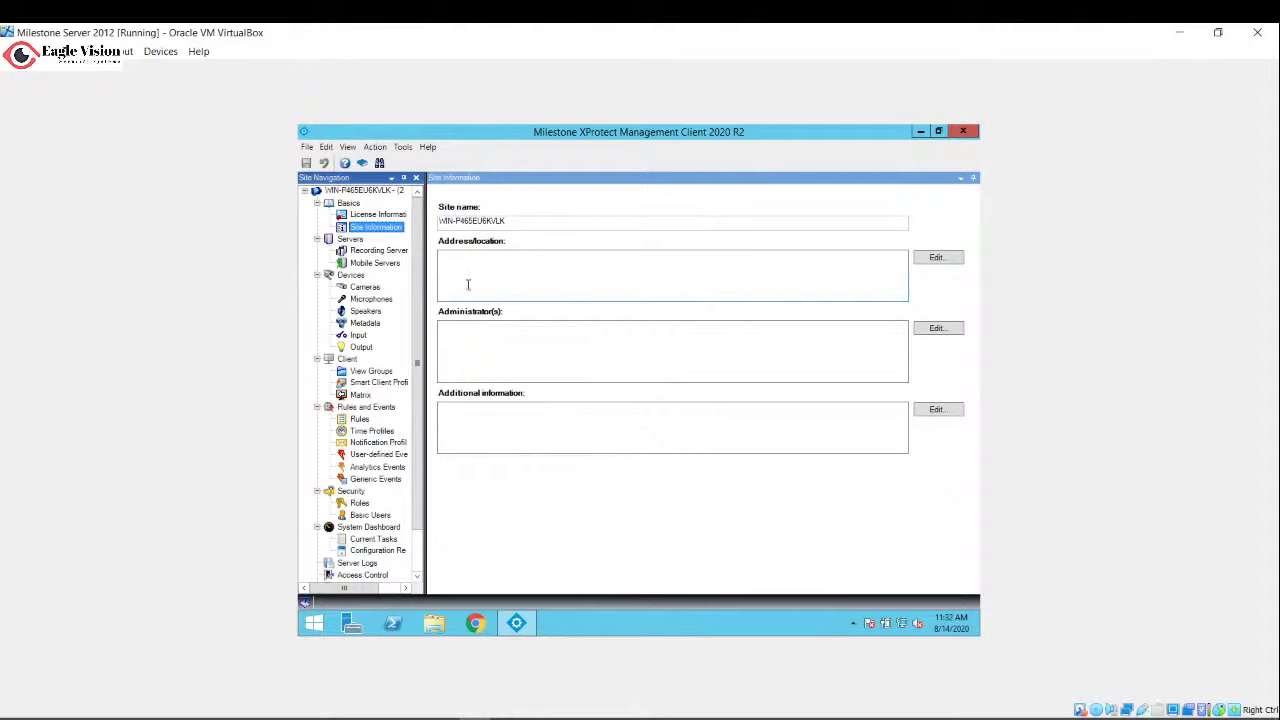
- Delete the ONVIF_IPNC IPG-7930PHS (192.168.1.200) hardware from the recording server and confirm its removal
{"action": "left_click", "coordinate": [365, 251]}
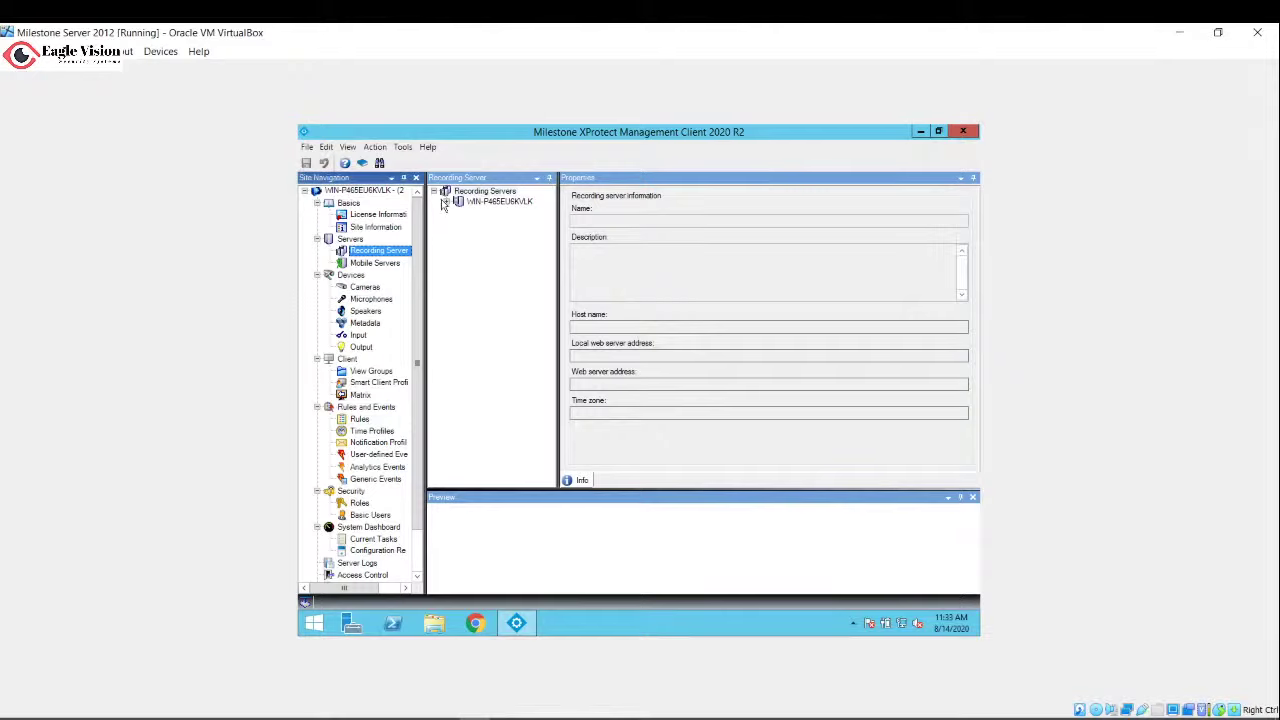
{"action": "left_click", "coordinate": [446, 203]}
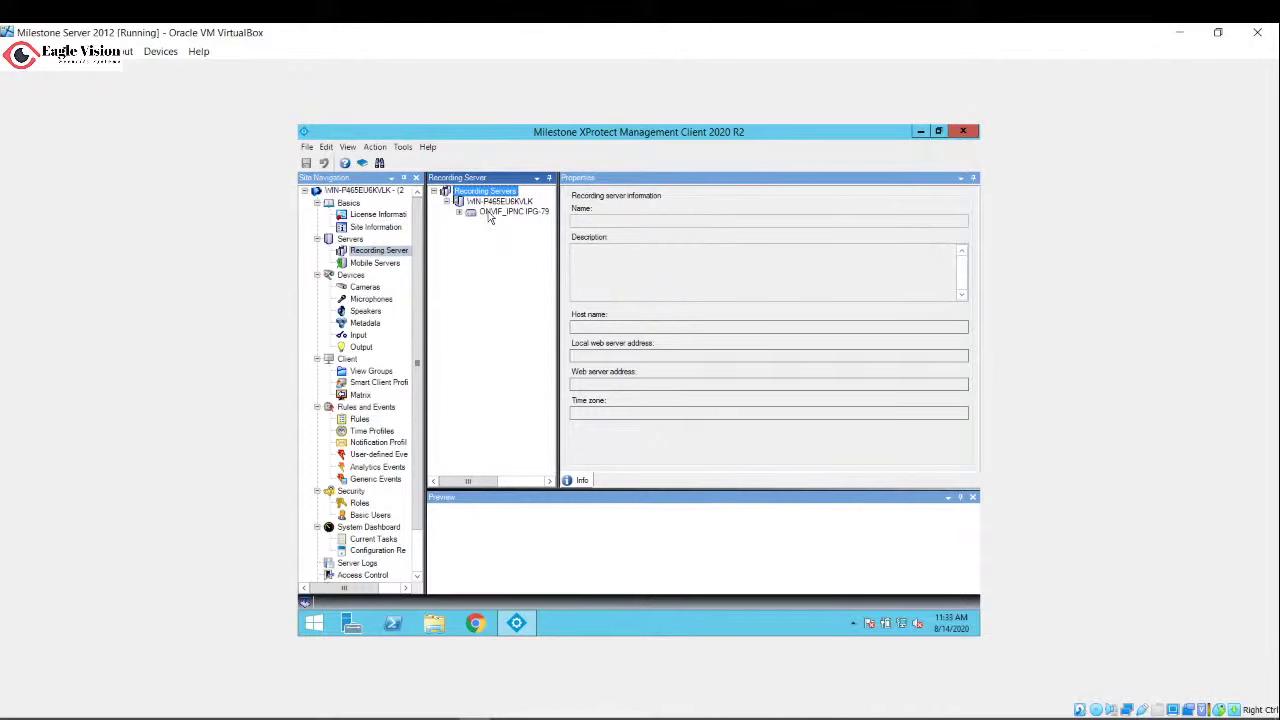
{"action": "right_click", "coordinate": [489, 214]}
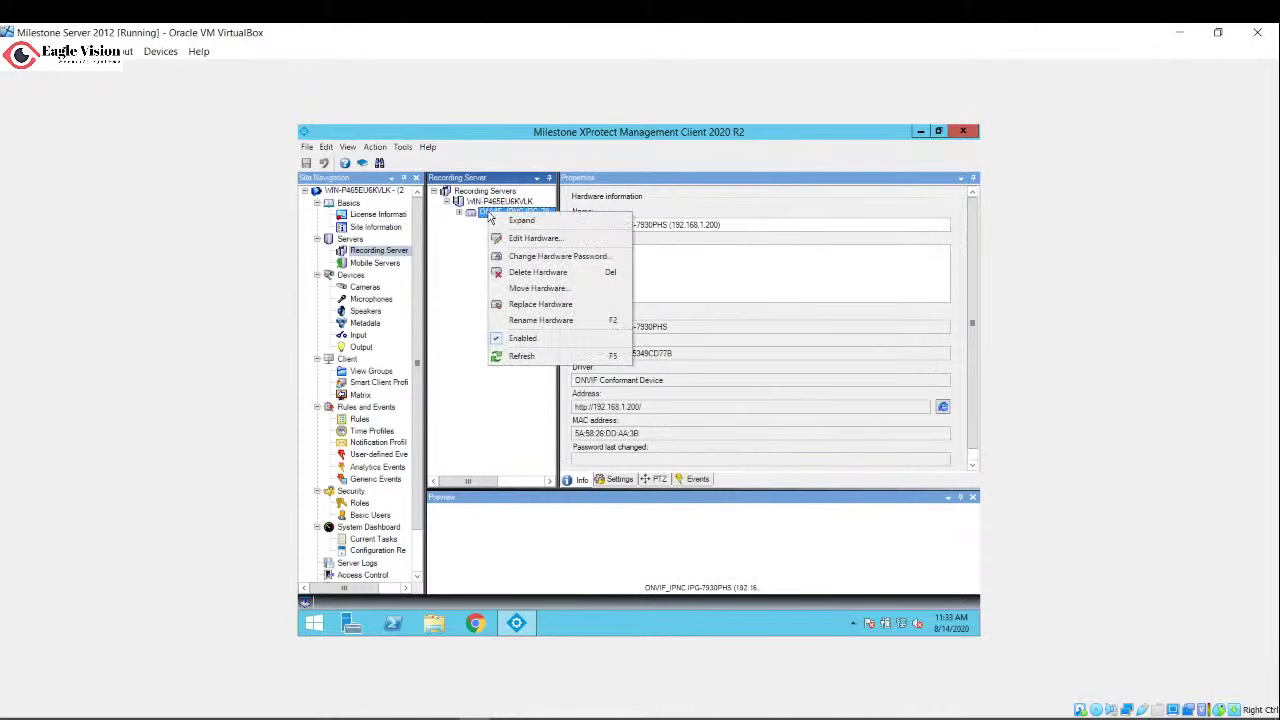
{"action": "left_click", "coordinate": [527, 272]}
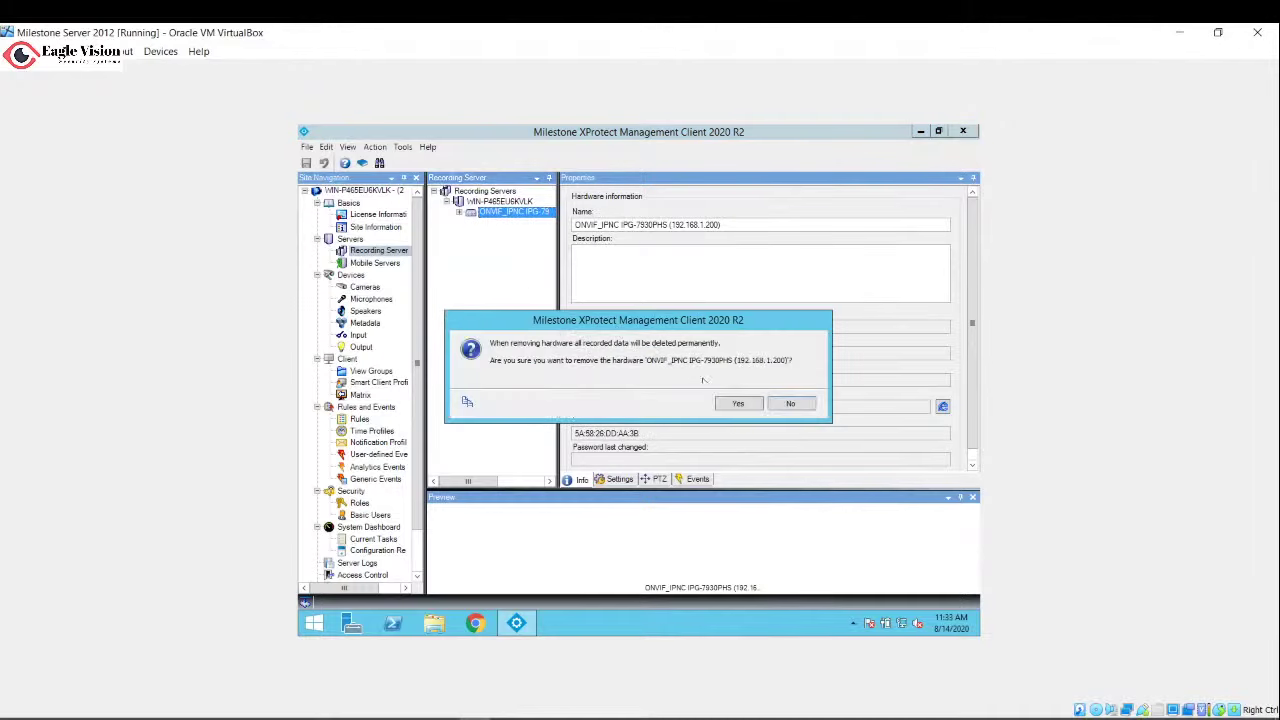
{"action": "left_click", "coordinate": [729, 405]}
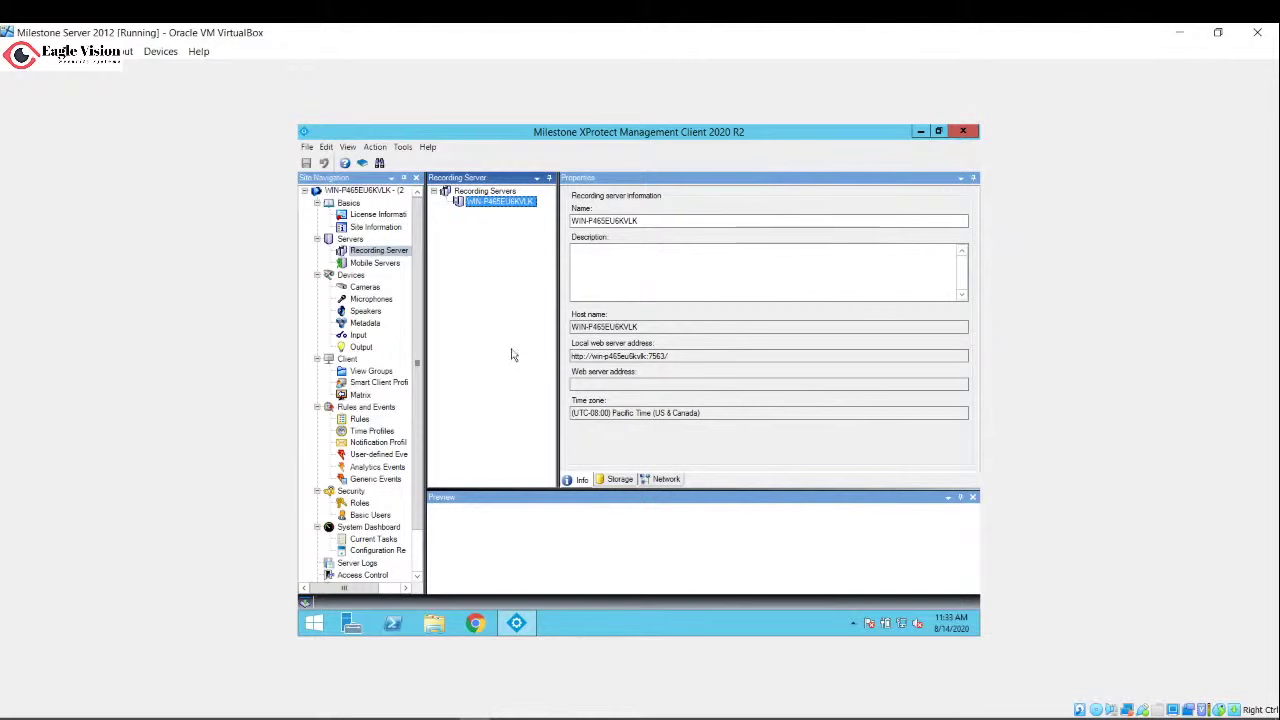
- Check the activated hardware device licenses in License Information and return to the recording servers
{"action": "left_click", "coordinate": [370, 214]}
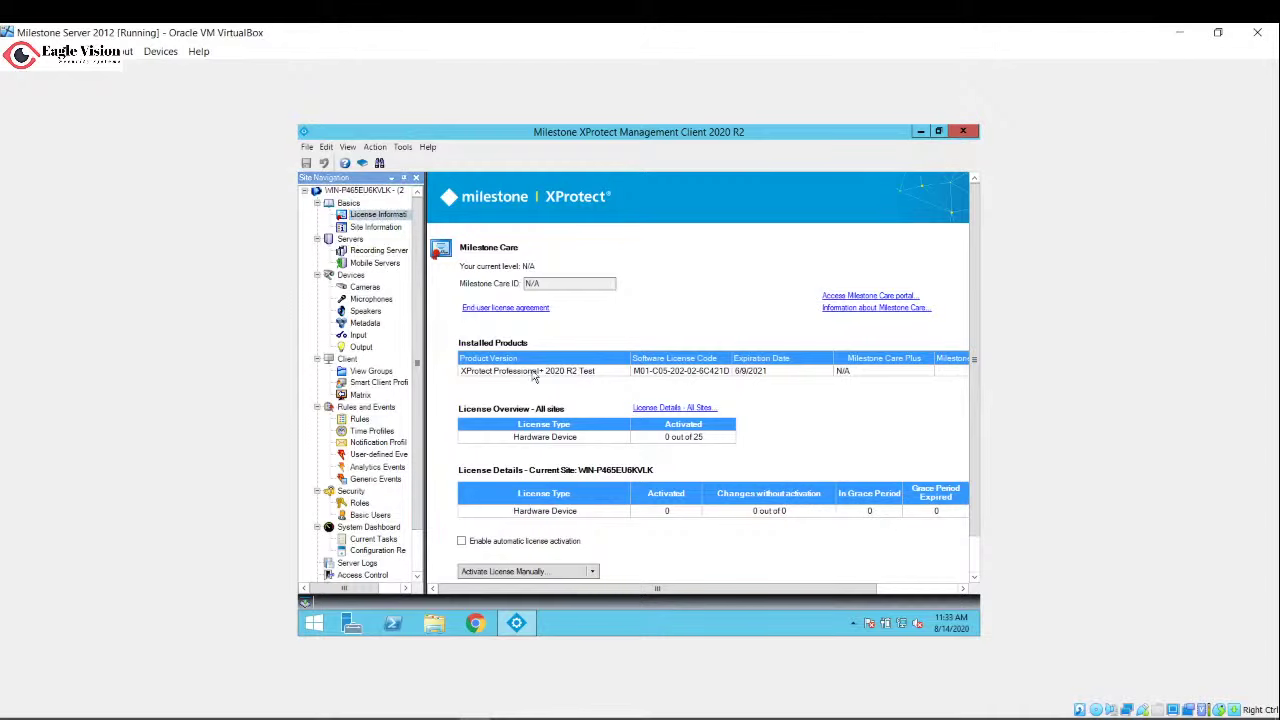
{"action": "left_click", "coordinate": [361, 249]}
{"action": "left_click", "coordinate": [363, 251]}
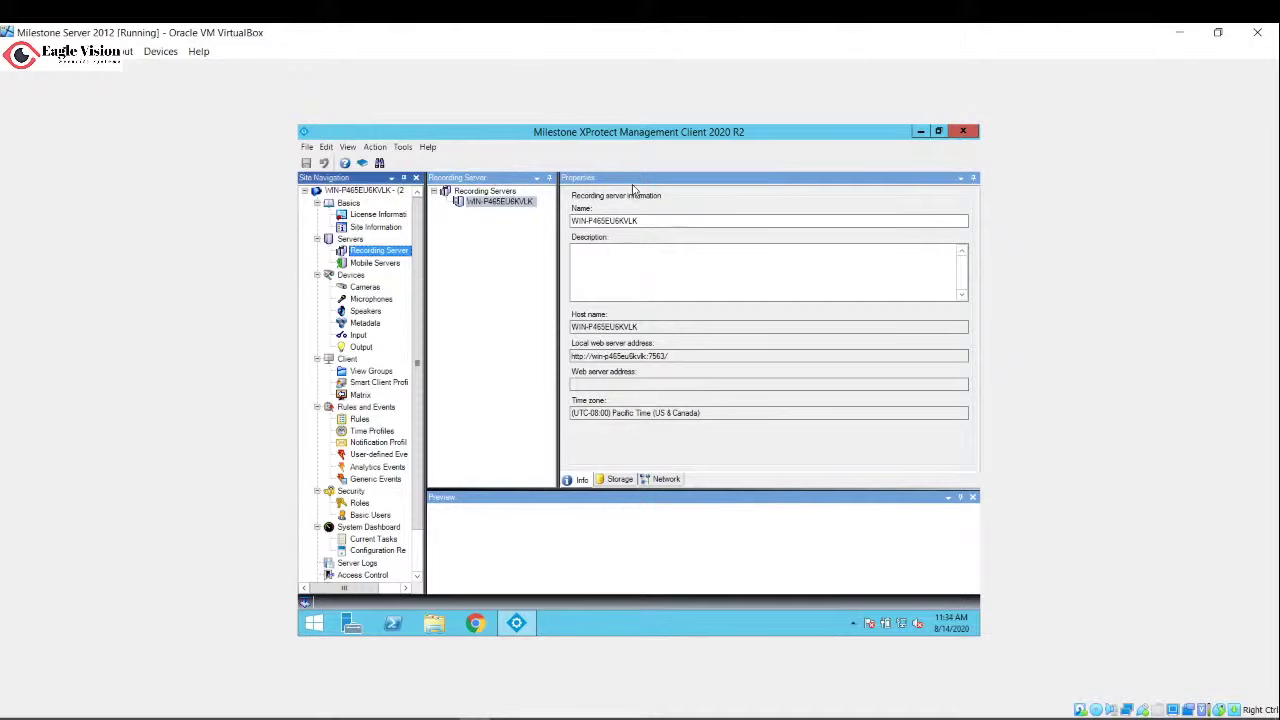
- Examine the recording server's storage configuration, including the Local default path, retention time and maximum size, and its network settings
{"action": "left_click", "coordinate": [645, 460]}
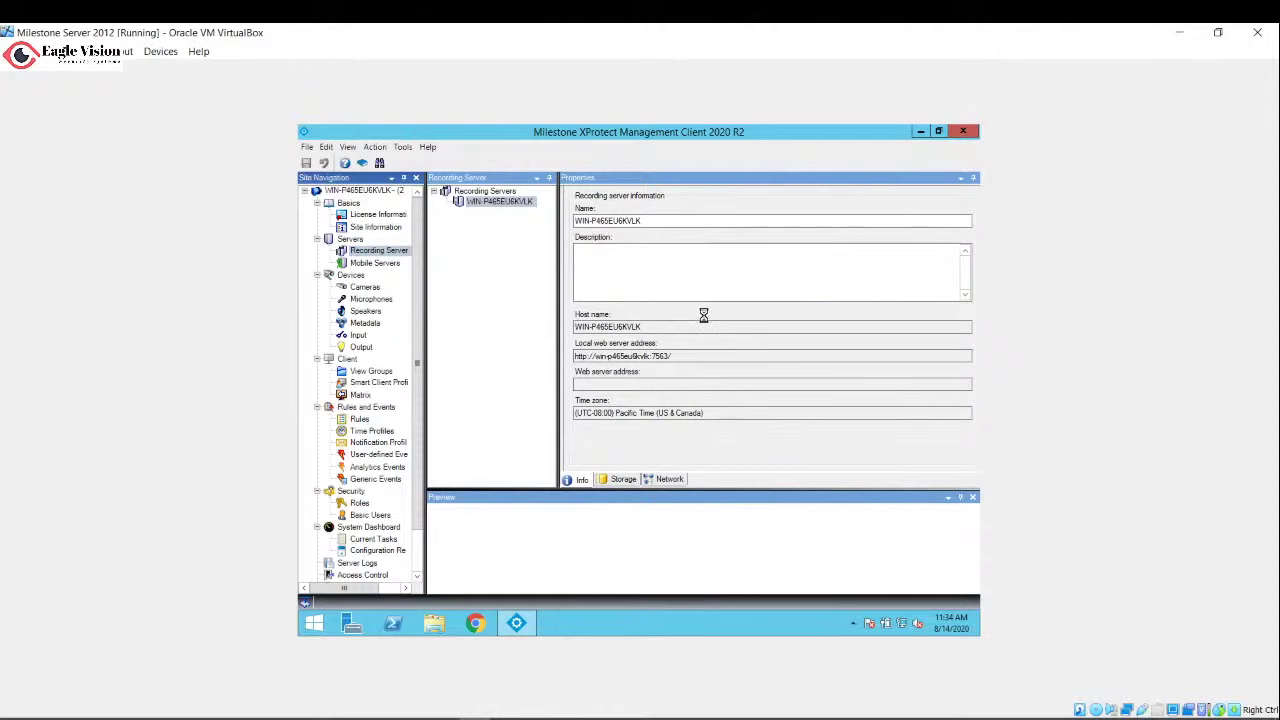
{"action": "left_click", "coordinate": [627, 478]}
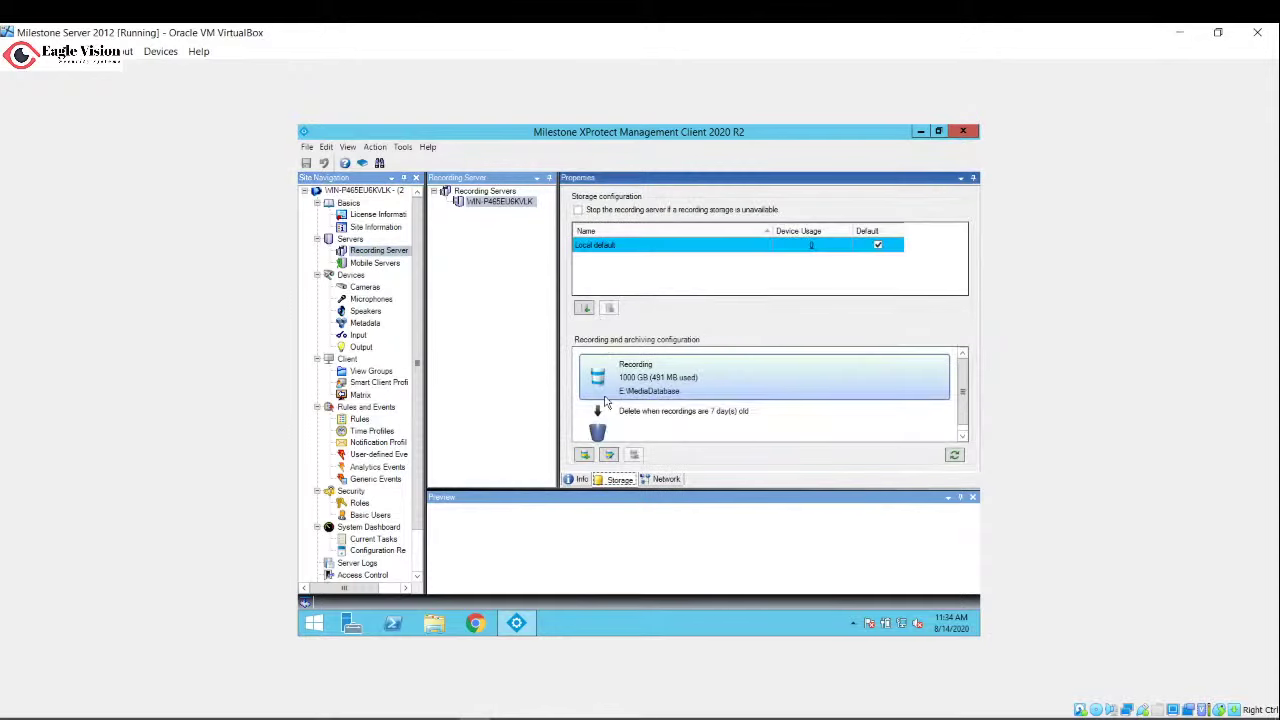
{"action": "mouse_move", "coordinate": [637, 398]}
{"action": "double_click", "coordinate": [690, 391]}
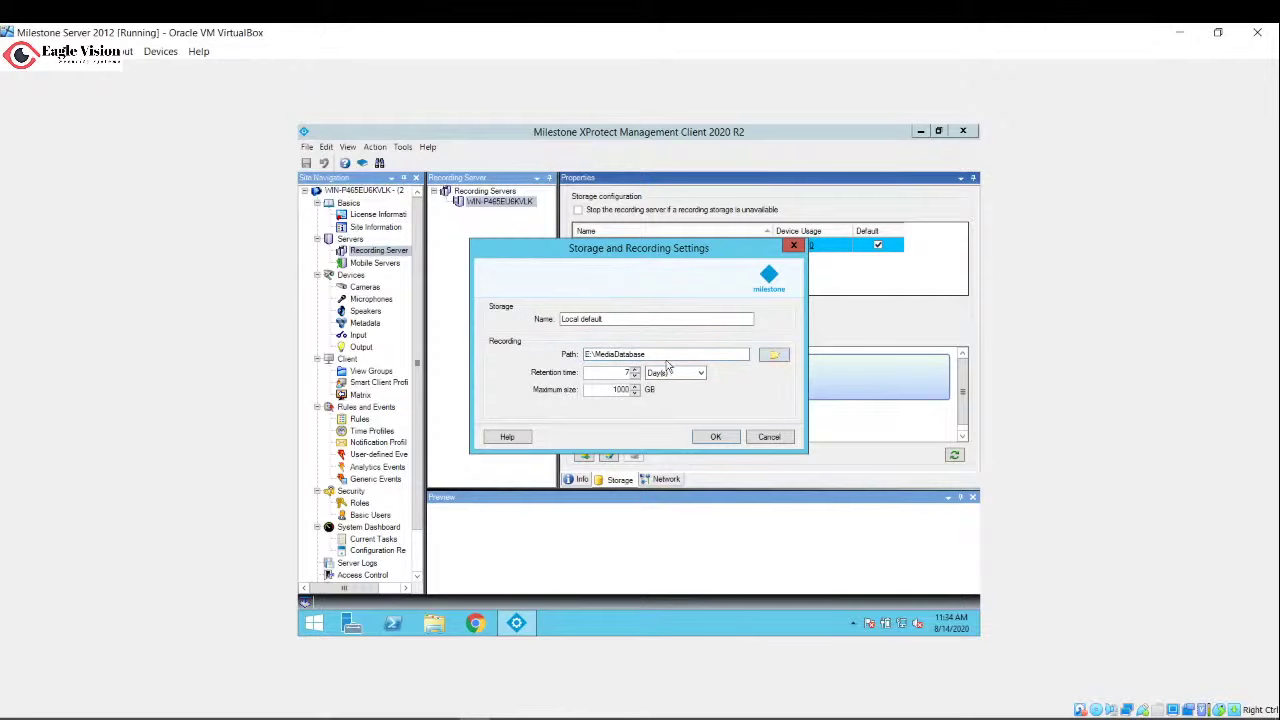
{"action": "left_click", "coordinate": [794, 246]}
{"action": "left_click", "coordinate": [661, 480]}
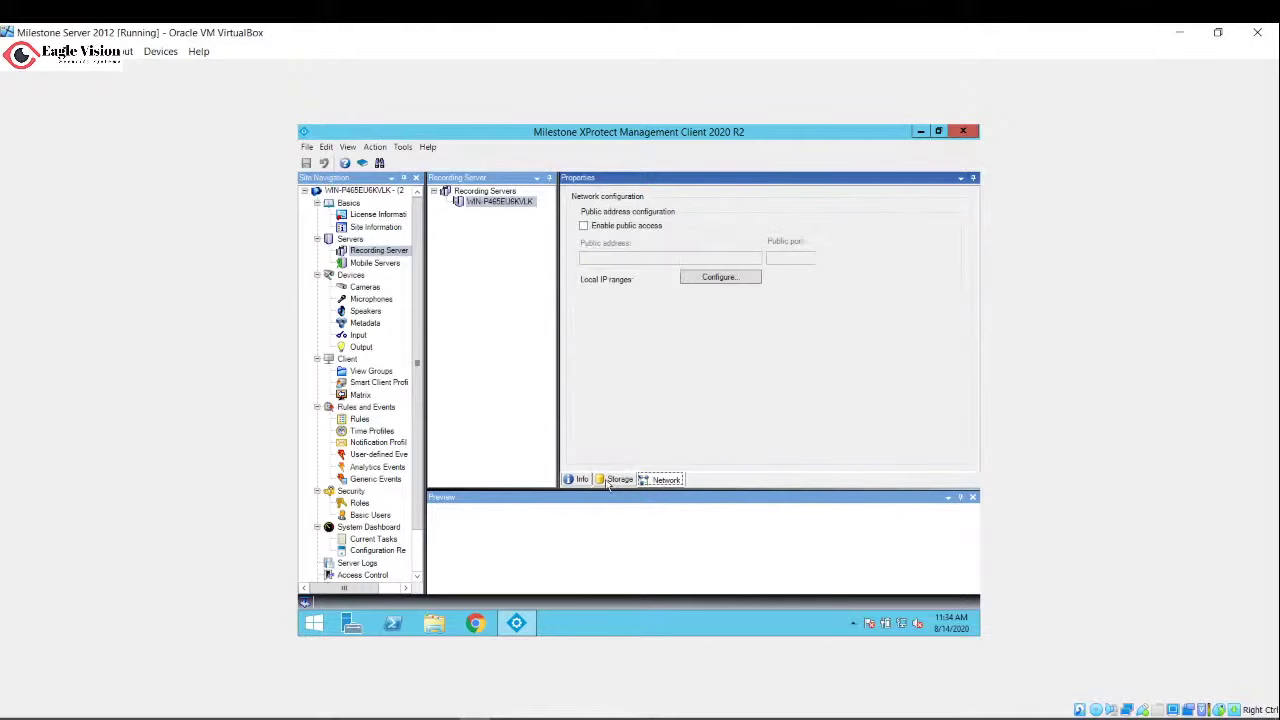
{"action": "left_click", "coordinate": [581, 480]}
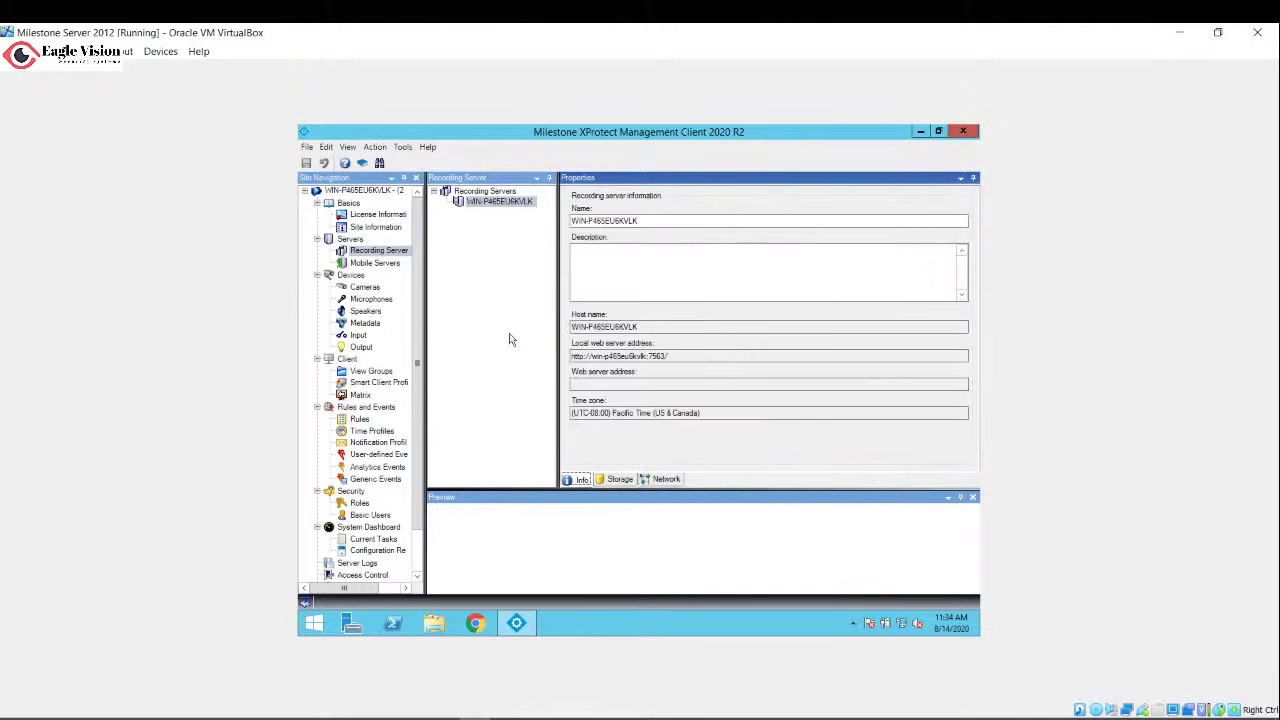
- Start adding hardware to the recording server and look through the address range scanning credentials, drivers and IP ranges
{"action": "right_click", "coordinate": [488, 205]}
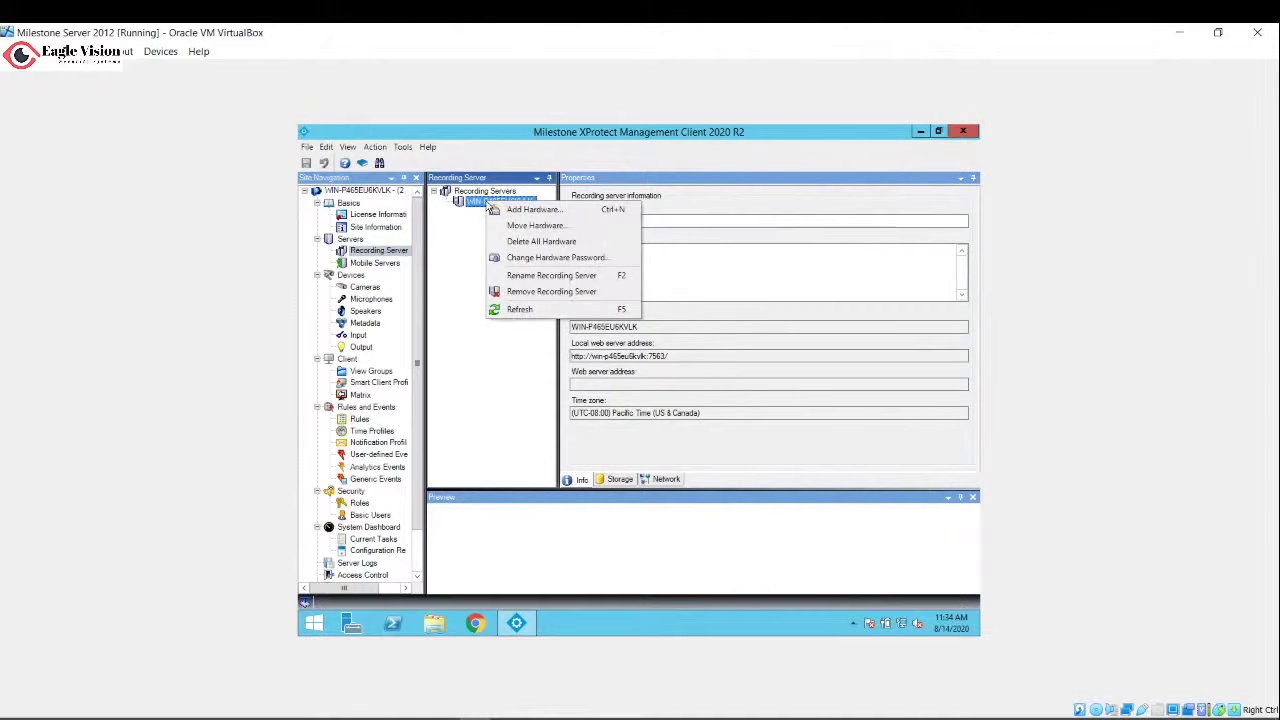
{"action": "left_click", "coordinate": [512, 211]}
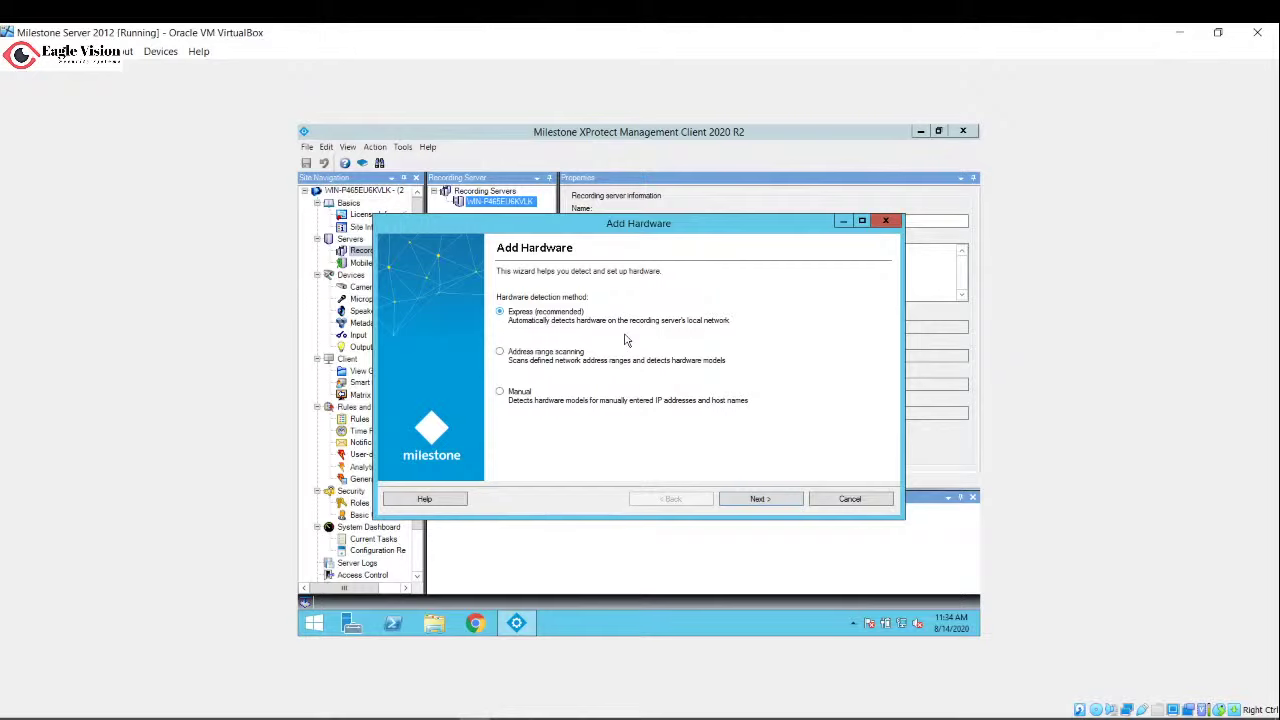
{"action": "left_click", "coordinate": [500, 351]}
{"action": "left_click", "coordinate": [781, 501]}
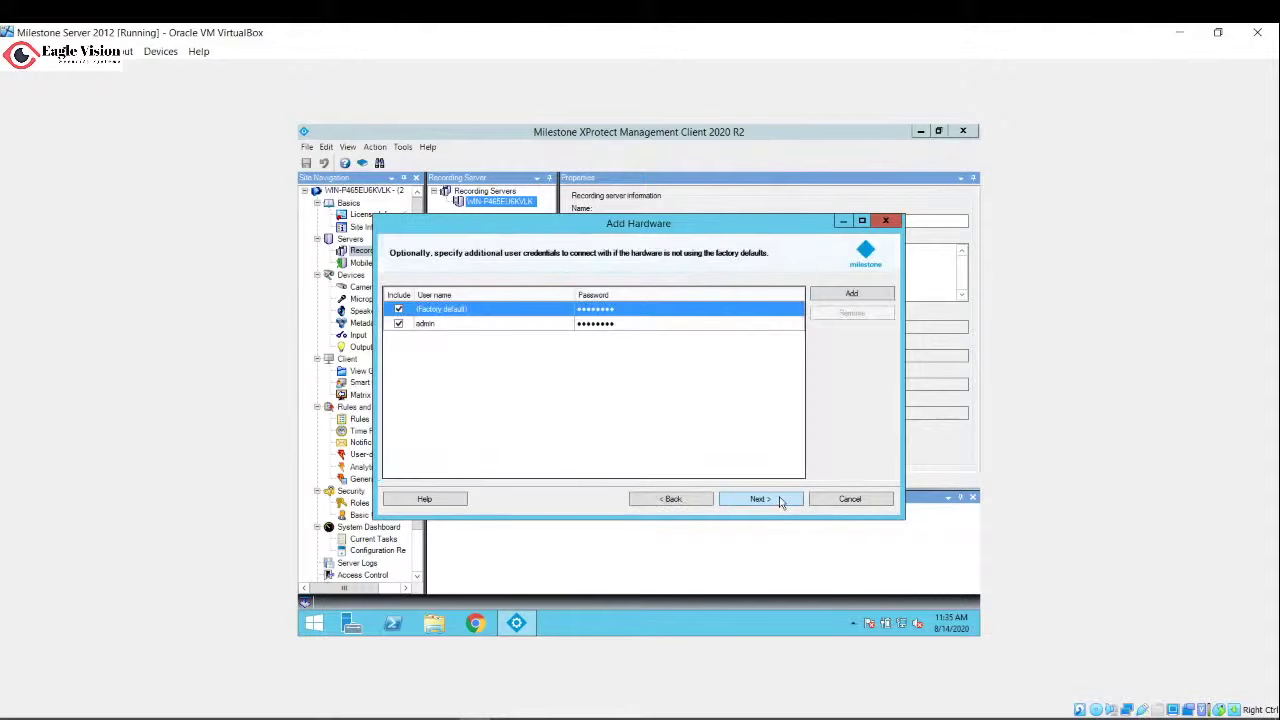
{"action": "left_click", "coordinate": [764, 501]}
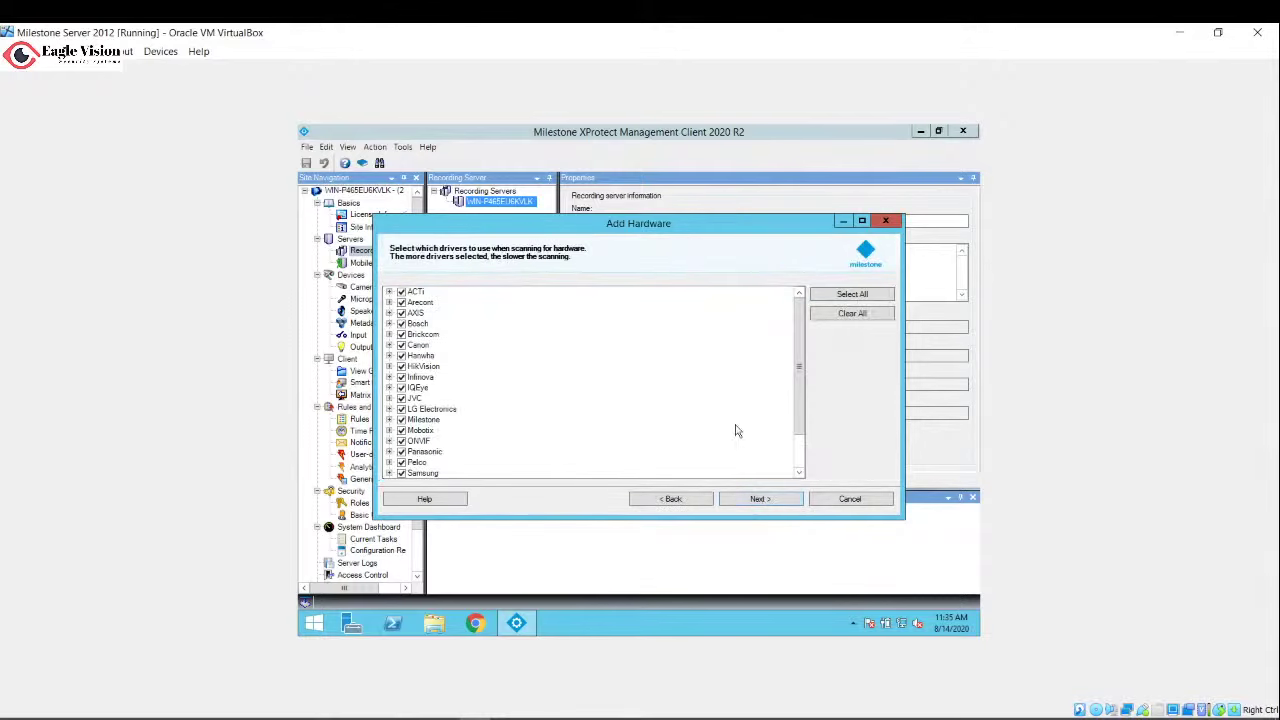
{"action": "left_click", "coordinate": [781, 500]}
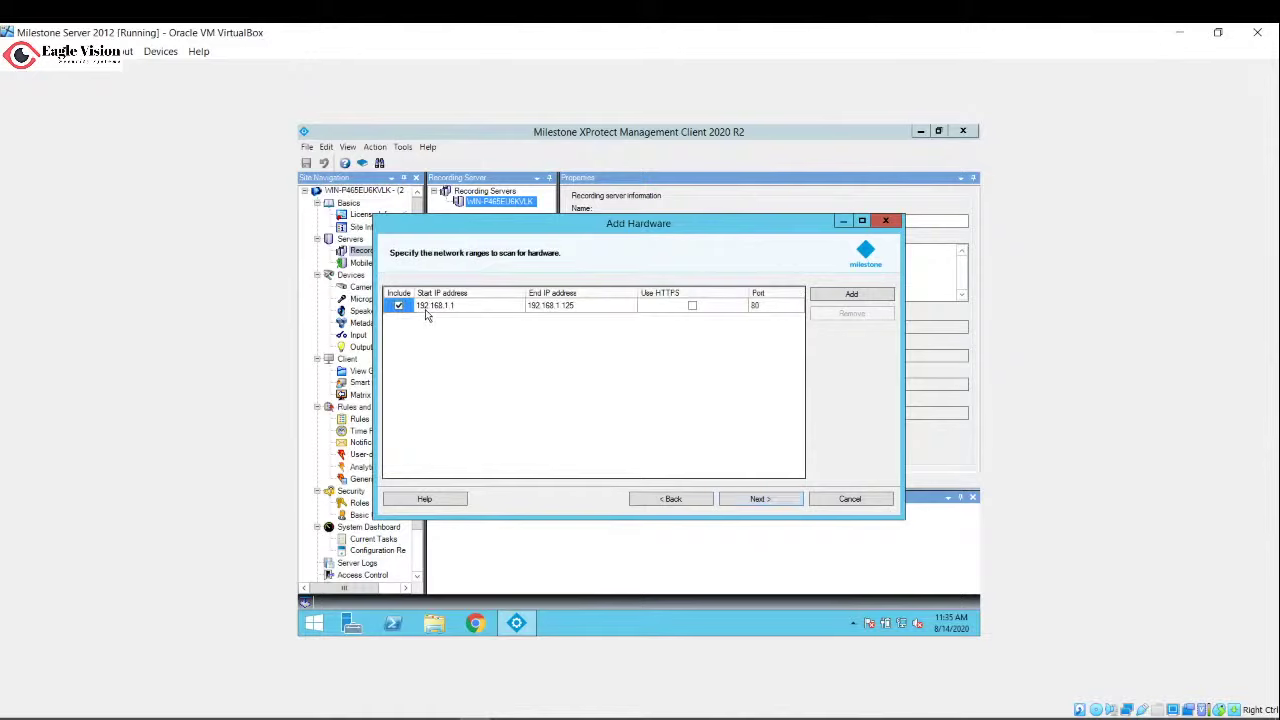
{"action": "left_click", "coordinate": [662, 502]}
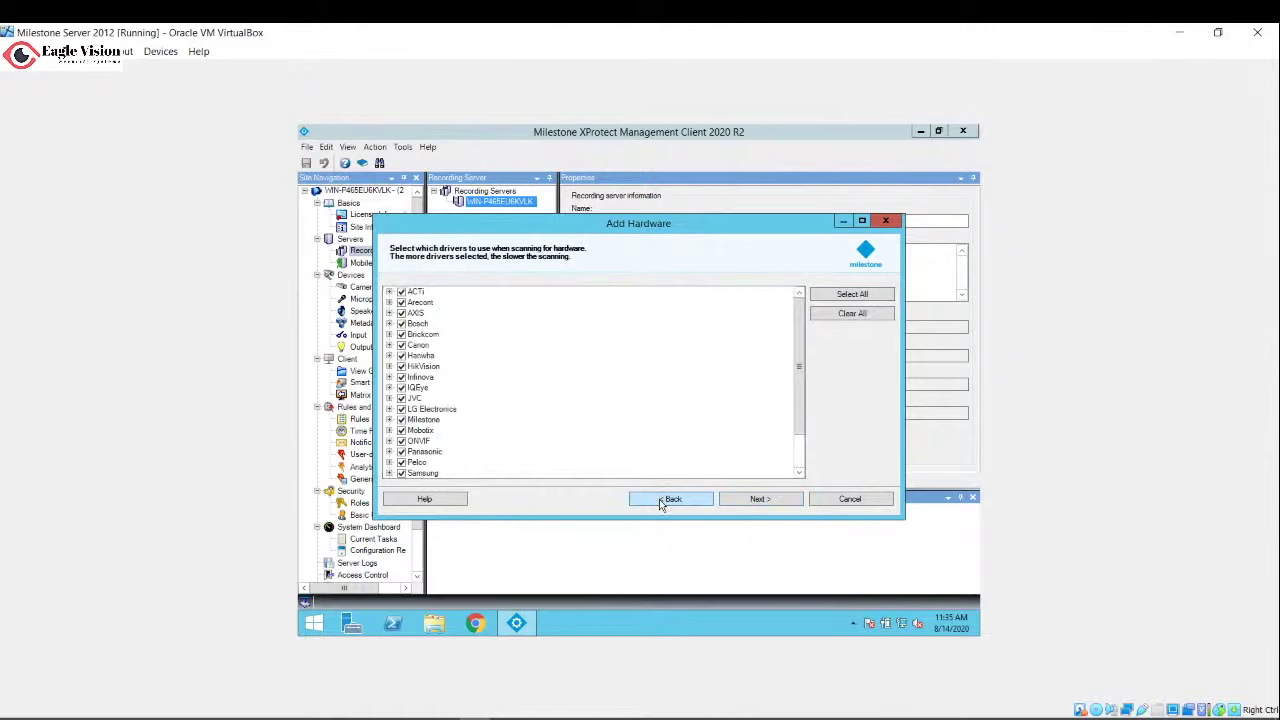
{"action": "left_click", "coordinate": [659, 500]}
{"action": "left_click", "coordinate": [659, 499]}
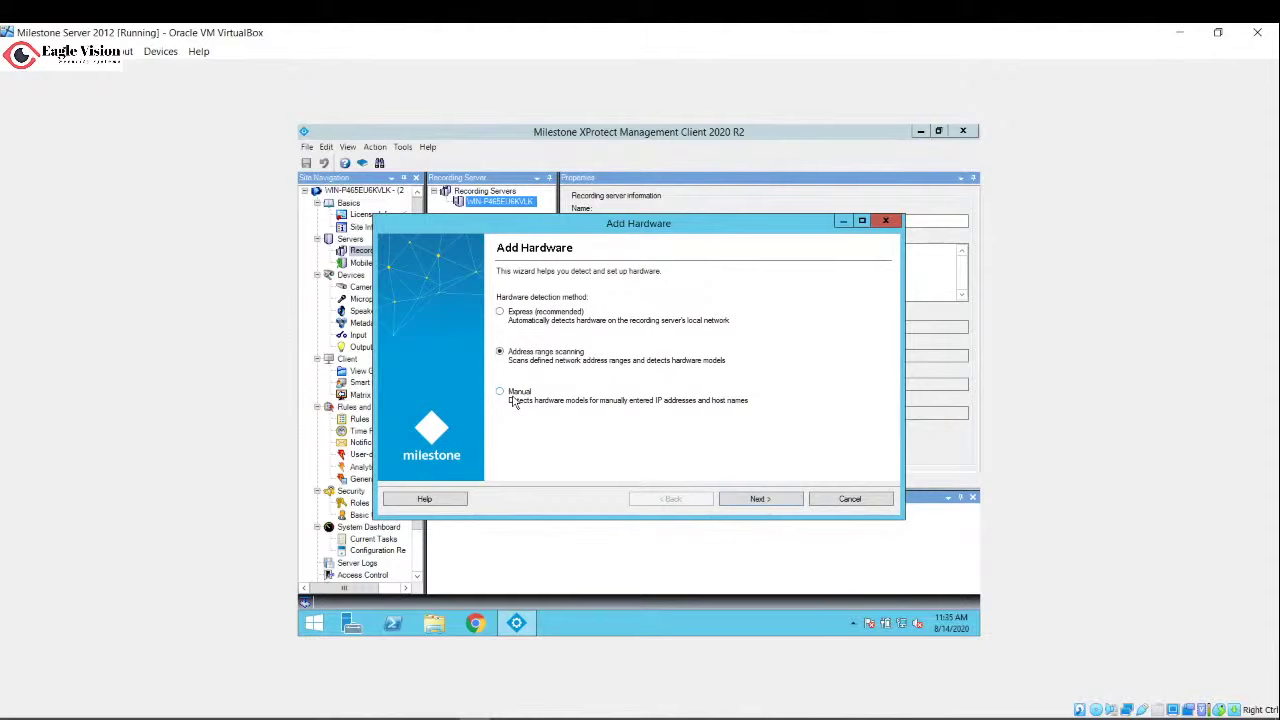
- Try Express hardware detection over HTTP (Unsecure) with the factory default and admin credentials, and run the scan a second time
{"action": "left_click", "coordinate": [501, 312]}
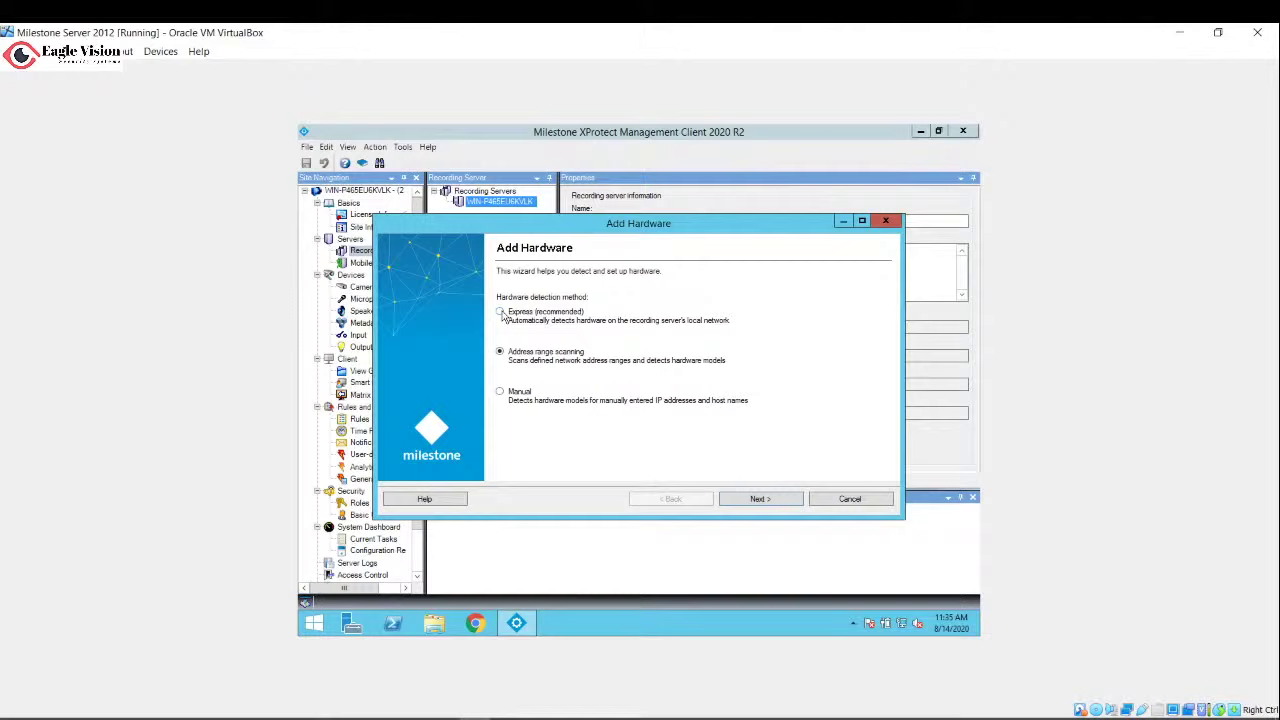
{"action": "left_click", "coordinate": [778, 502]}
{"action": "left_click", "coordinate": [513, 299]}
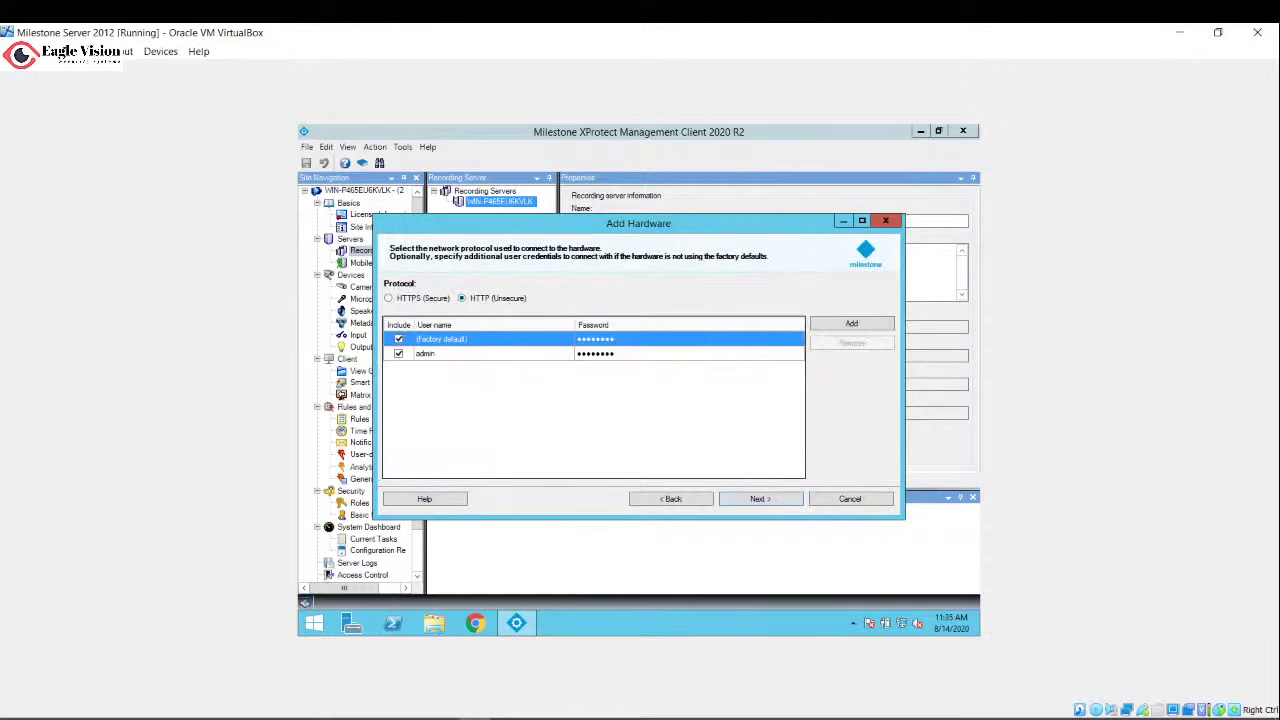
{"action": "left_click", "coordinate": [783, 503]}
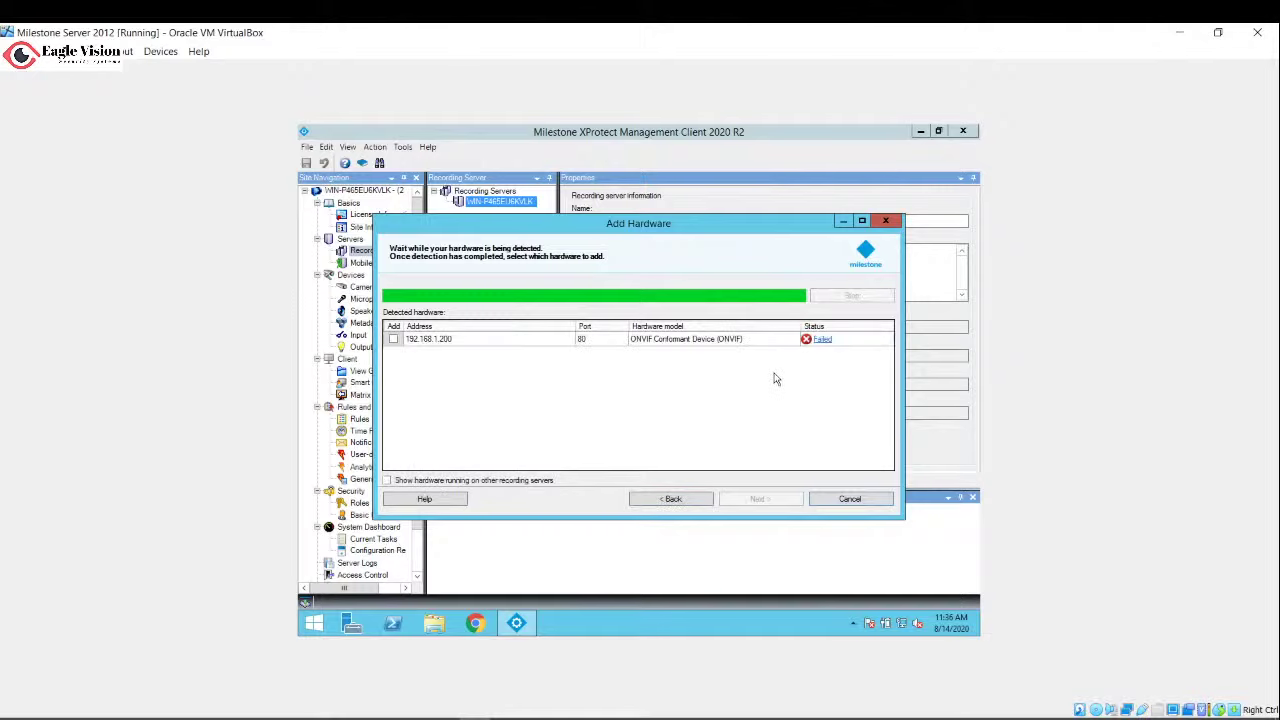
{"action": "left_click", "coordinate": [672, 500]}
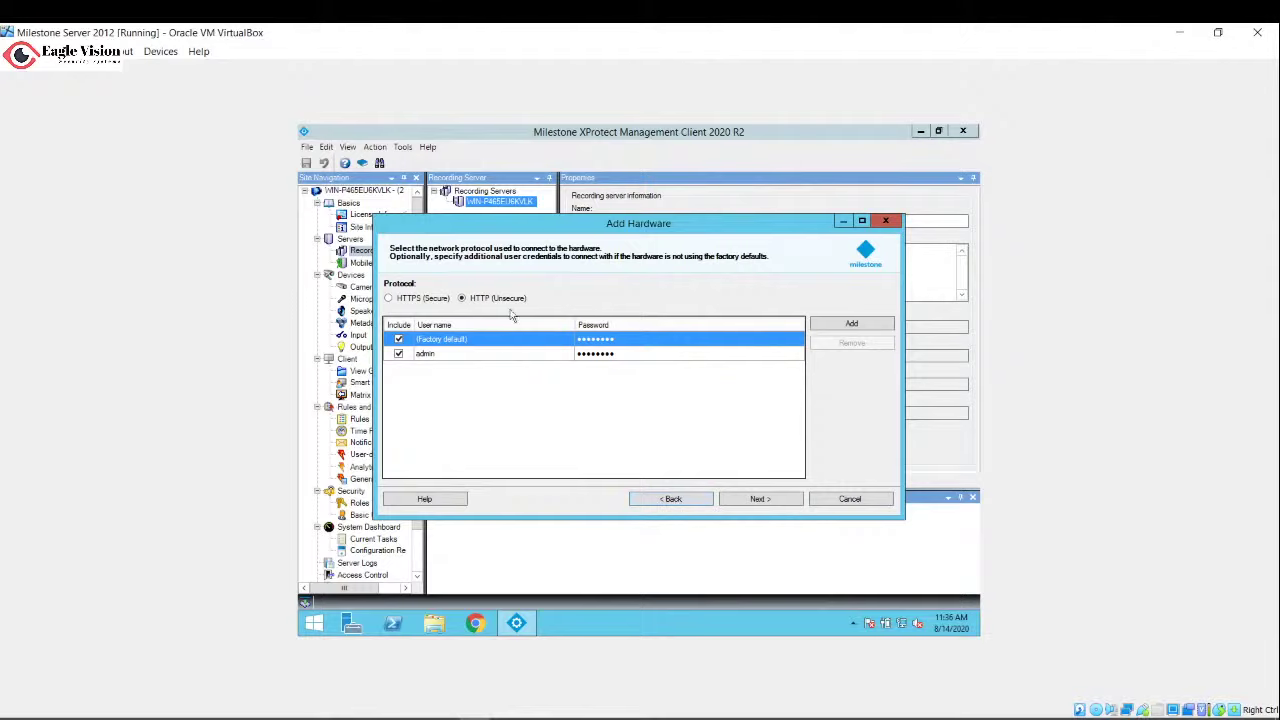
{"action": "left_click", "coordinate": [770, 506]}
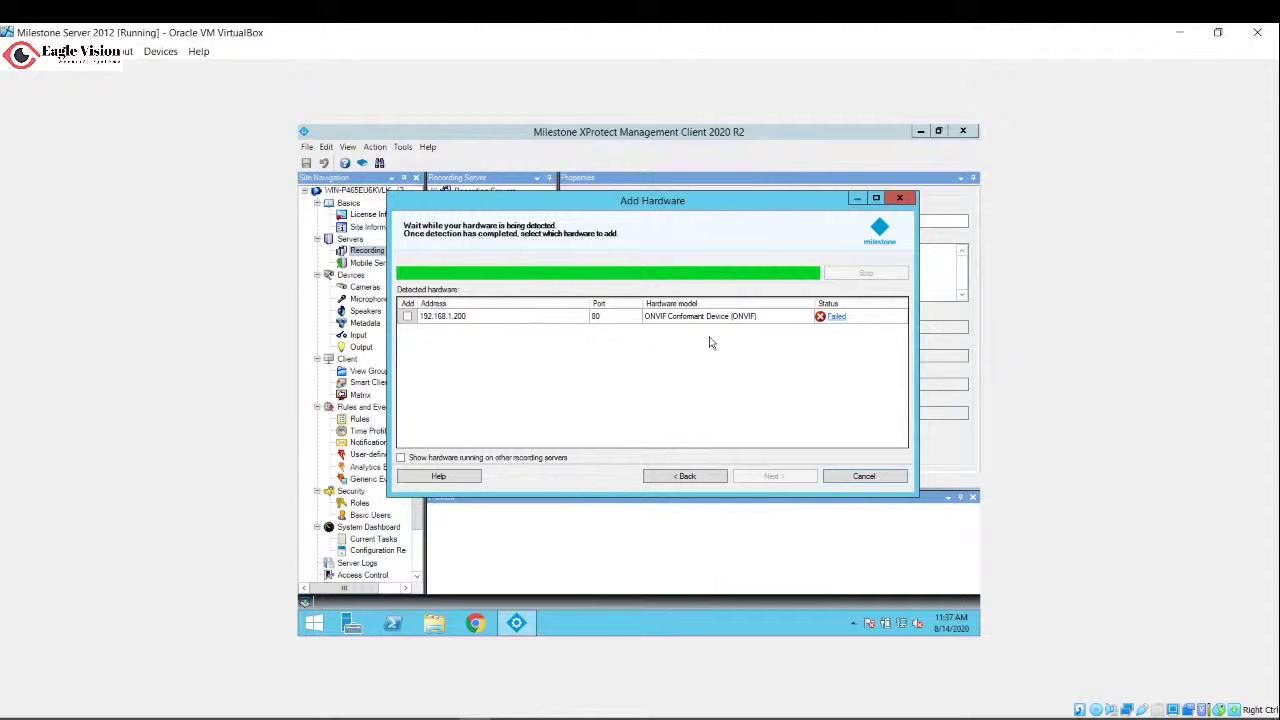
- Check the status details of the detected device at 192.168.1.200 and exit the Add Hardware wizard
{"action": "left_click", "coordinate": [837, 318]}
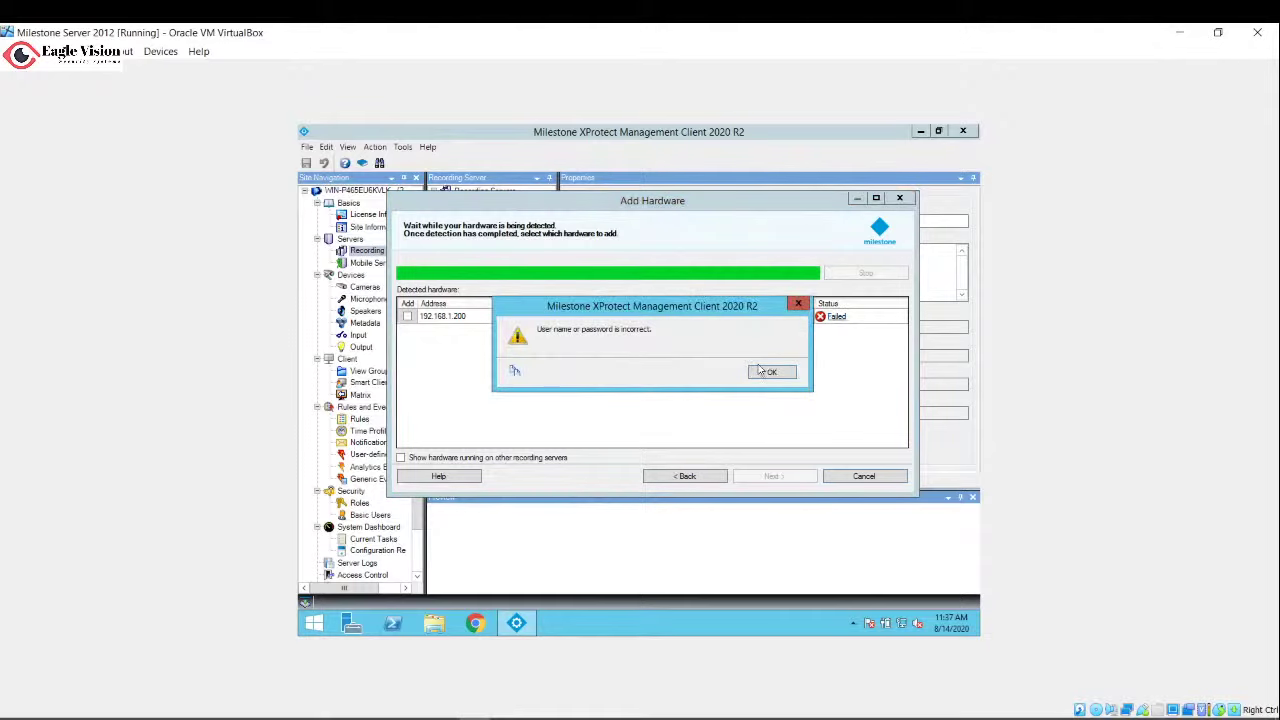
{"action": "left_click", "coordinate": [771, 374]}
{"action": "left_click", "coordinate": [699, 478]}
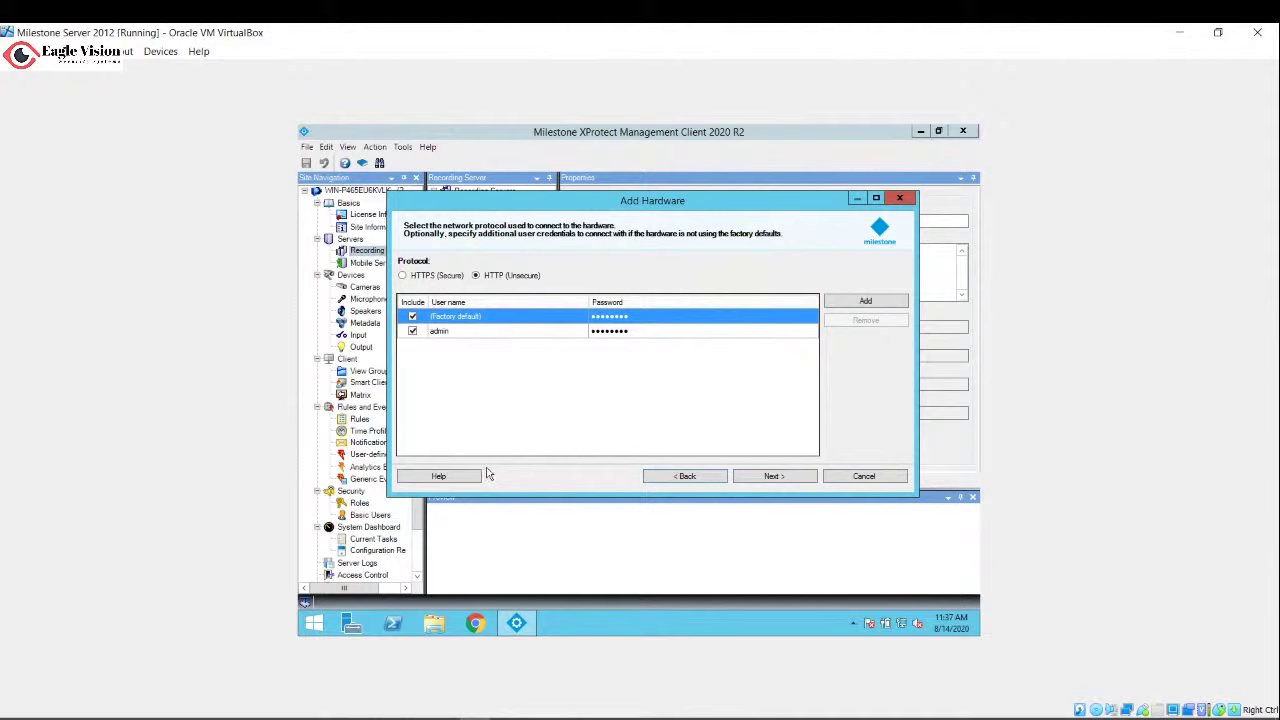
{"action": "left_click", "coordinate": [683, 476]}
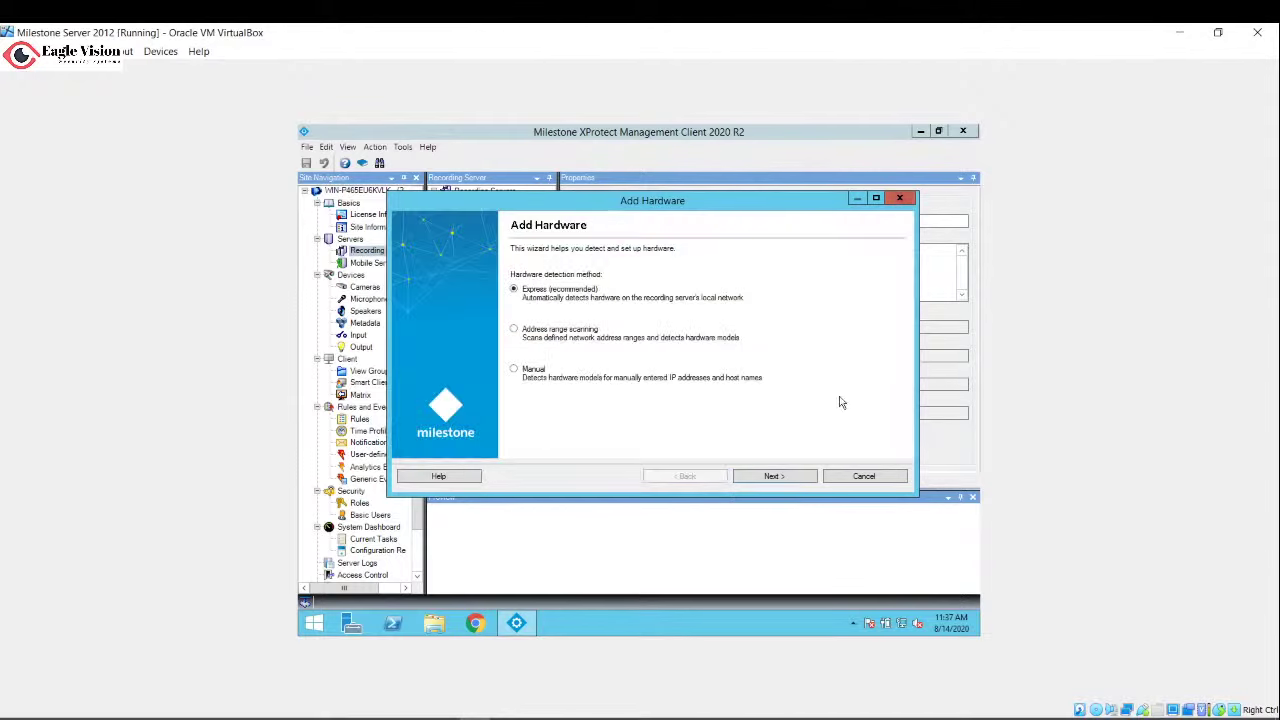
{"action": "left_click", "coordinate": [900, 197]}
{"action": "left_click", "coordinate": [901, 197]}
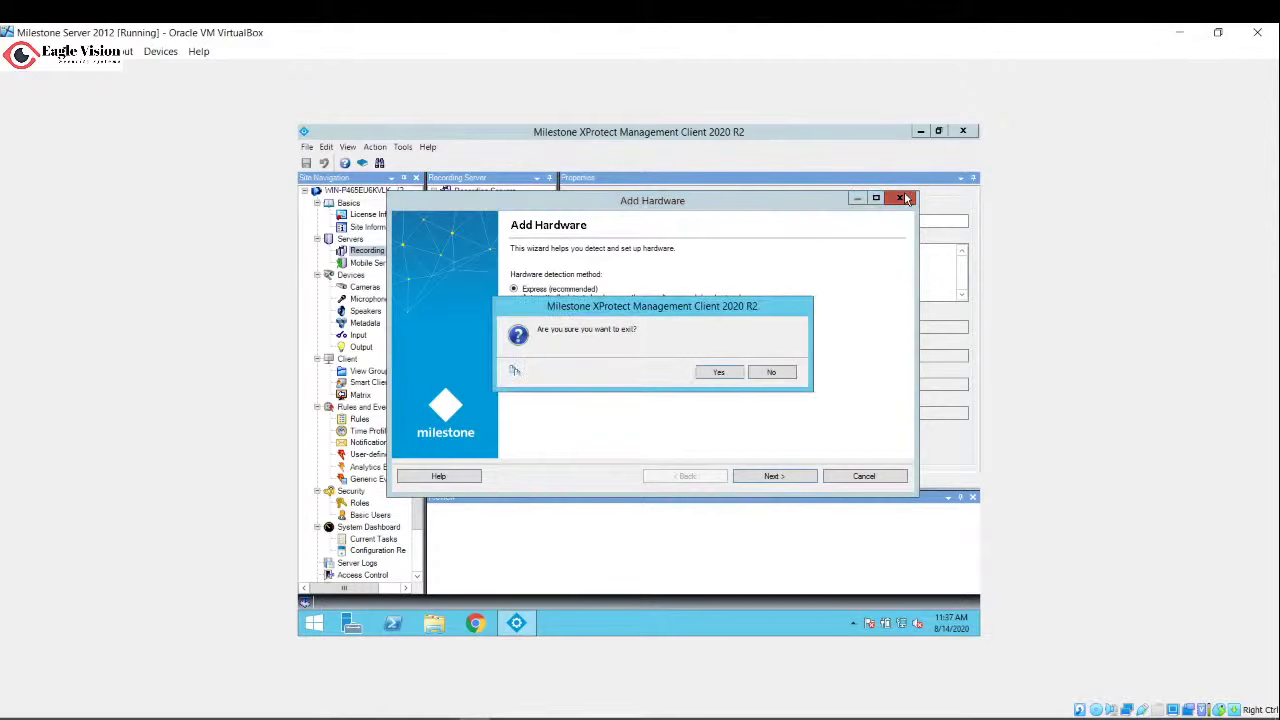
{"action": "left_click", "coordinate": [716, 372]}
- Restart Add Hardware on the recording server, try Express detection over HTTP (Unsecure) again, and exit the wizard
{"action": "right_click", "coordinate": [478, 204]}
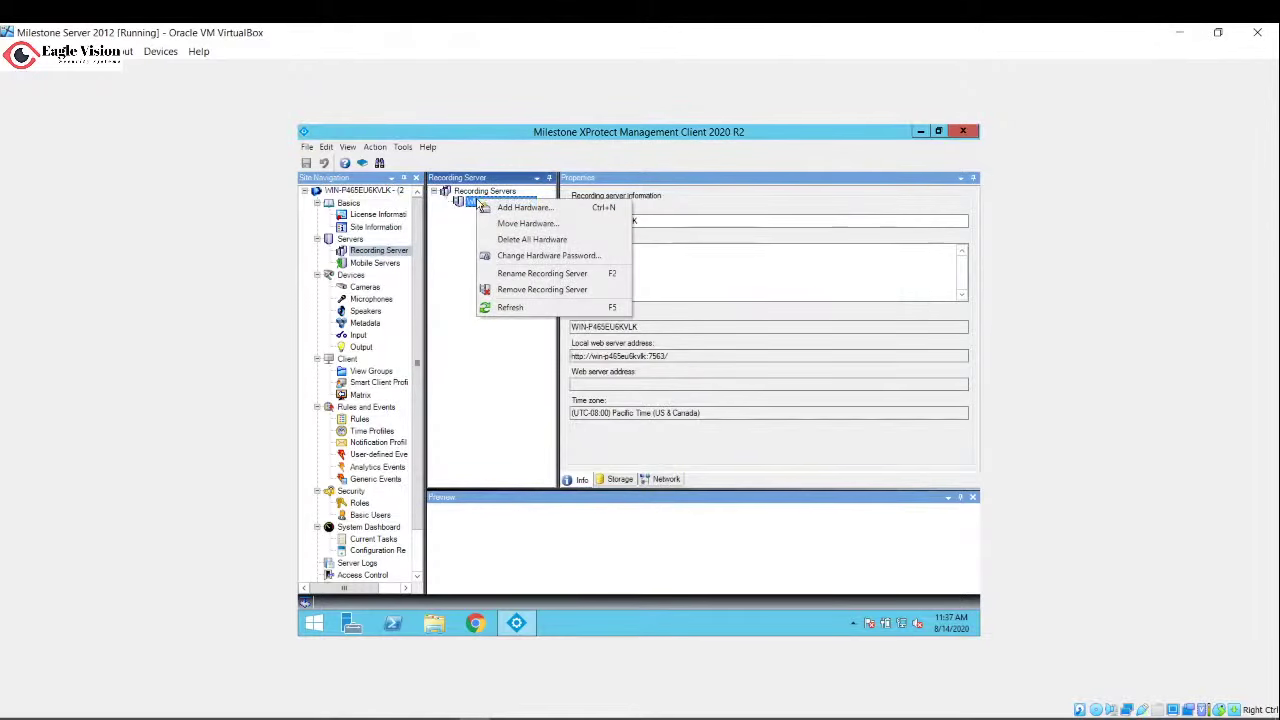
{"action": "left_click", "coordinate": [500, 213]}
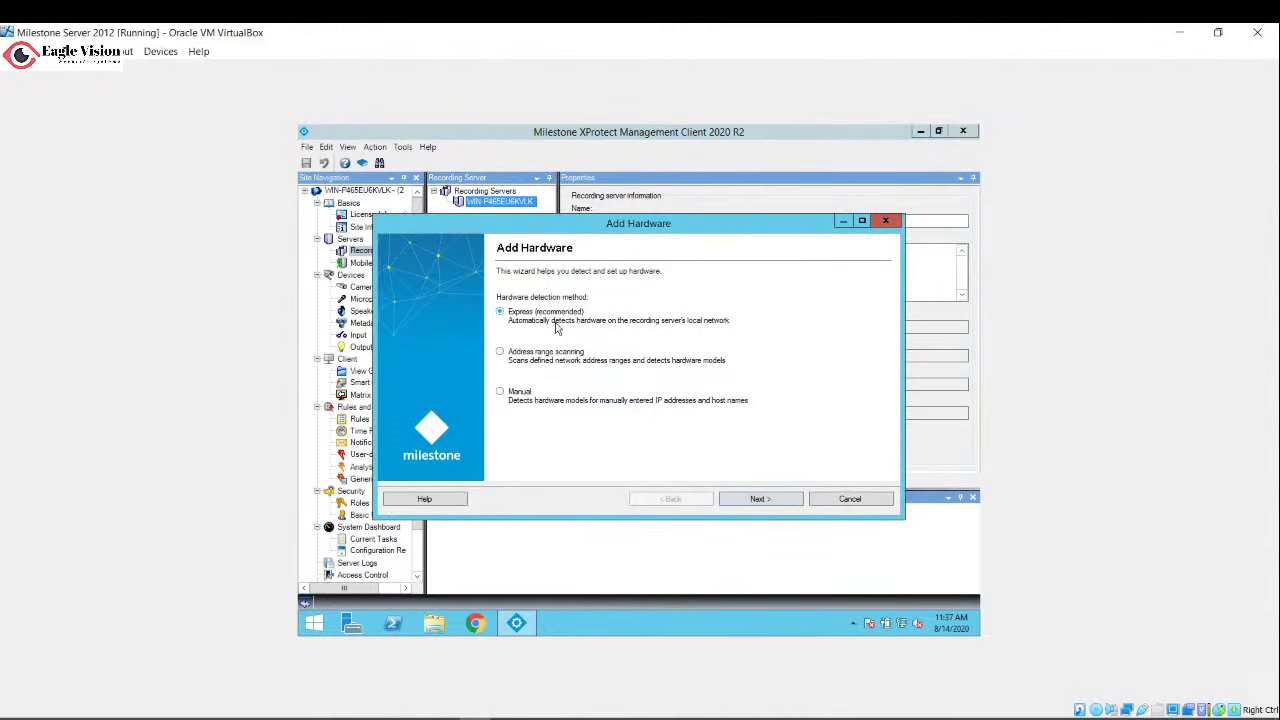
{"action": "left_click", "coordinate": [730, 498]}
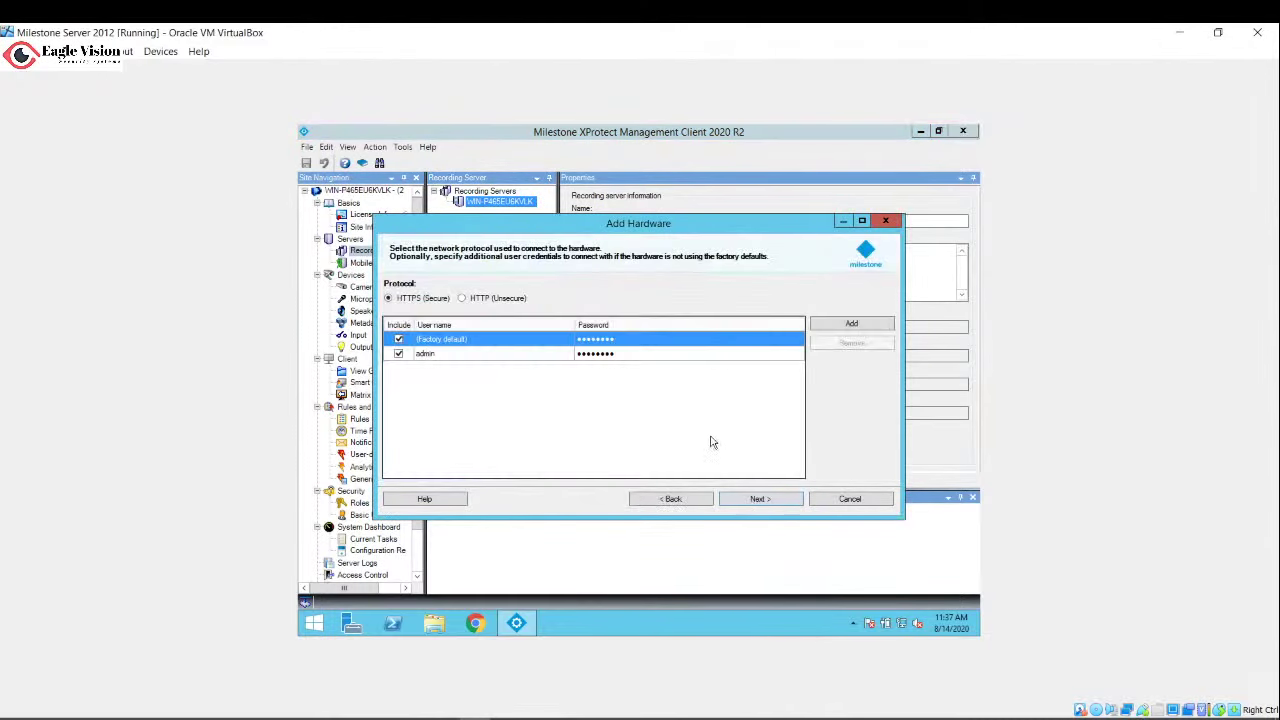
{"action": "left_click", "coordinate": [507, 298]}
{"action": "left_click", "coordinate": [750, 499]}
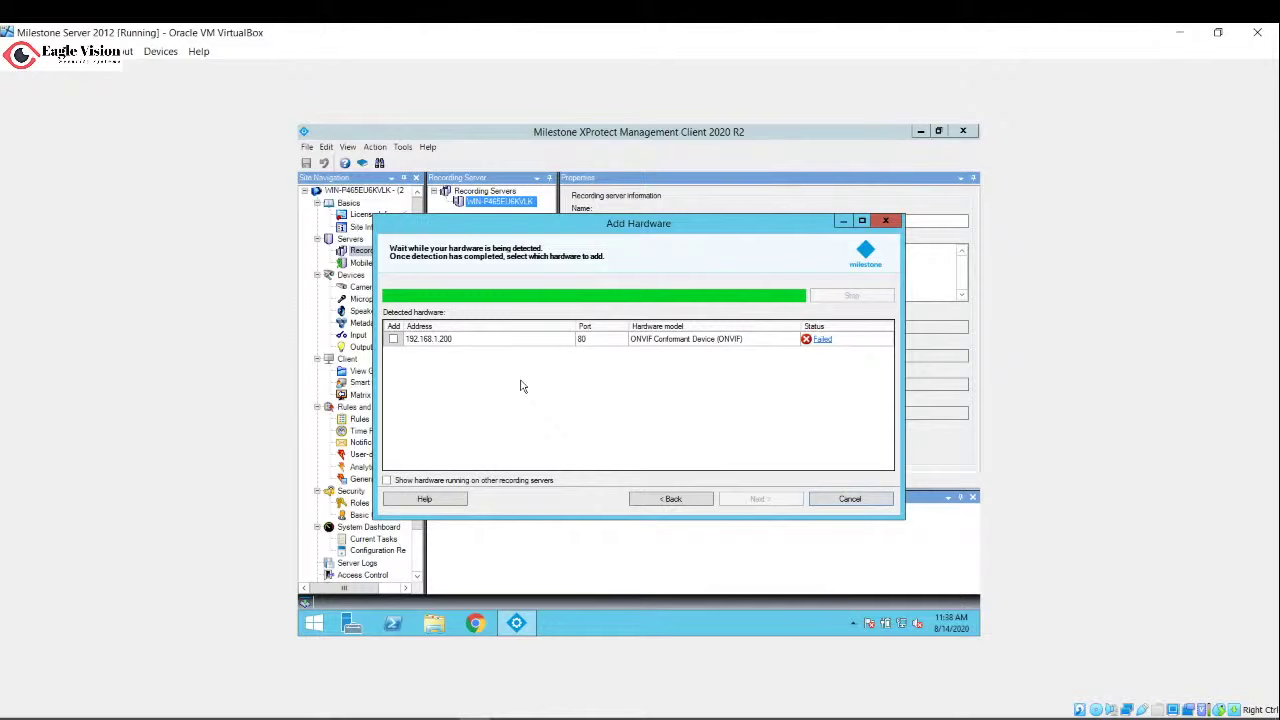
{"action": "left_click", "coordinate": [887, 222]}
{"action": "left_click", "coordinate": [706, 395]}
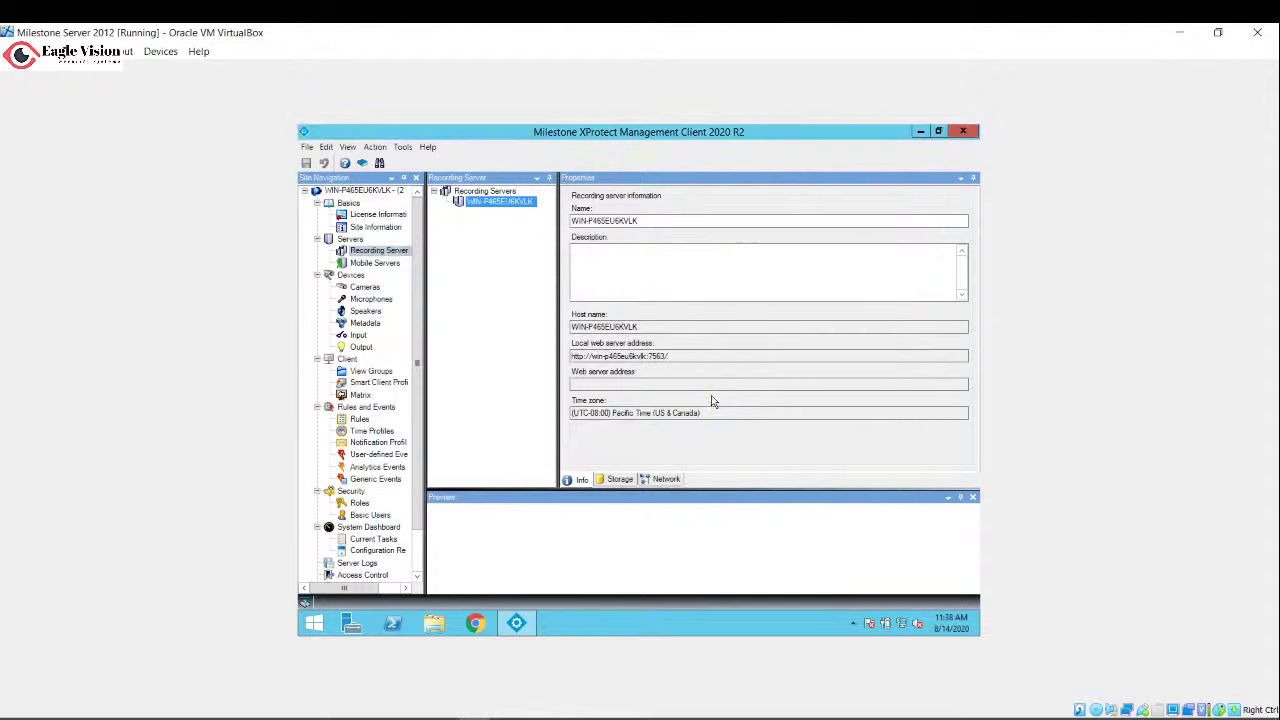
- Ping the camera at 192.168.1.200 twice from a Command Prompt and close the prompt
{"action": "left_click", "coordinate": [304, 624]}
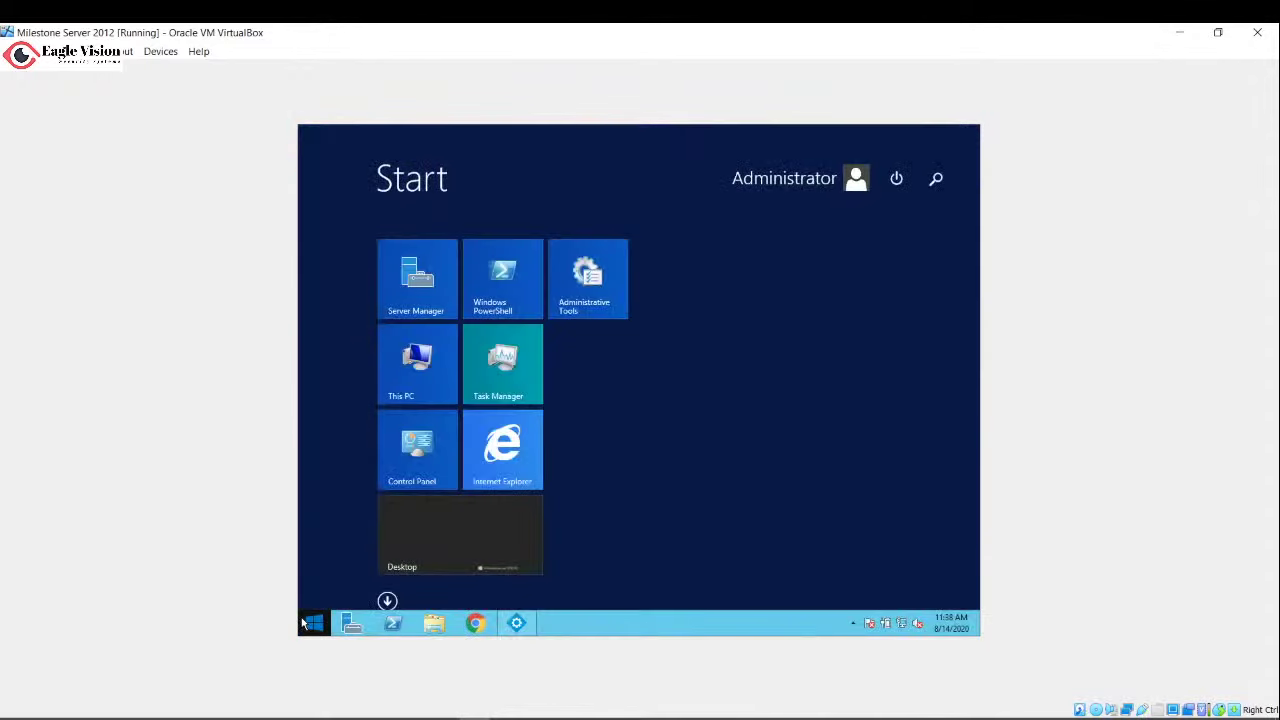
{"action": "type", "text": "ccm"}
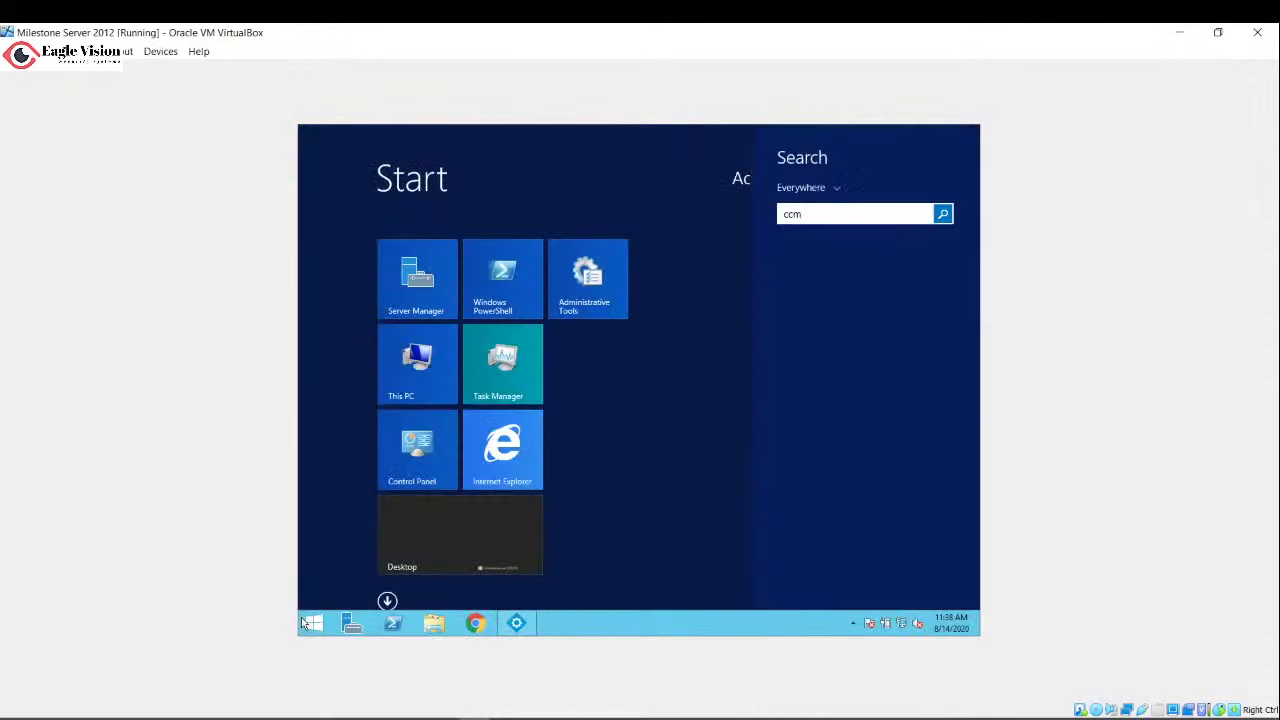
{"action": "key", "text": "BackSpace"}
{"action": "key", "text": "BackSpace"}
{"action": "type", "text": "md"}
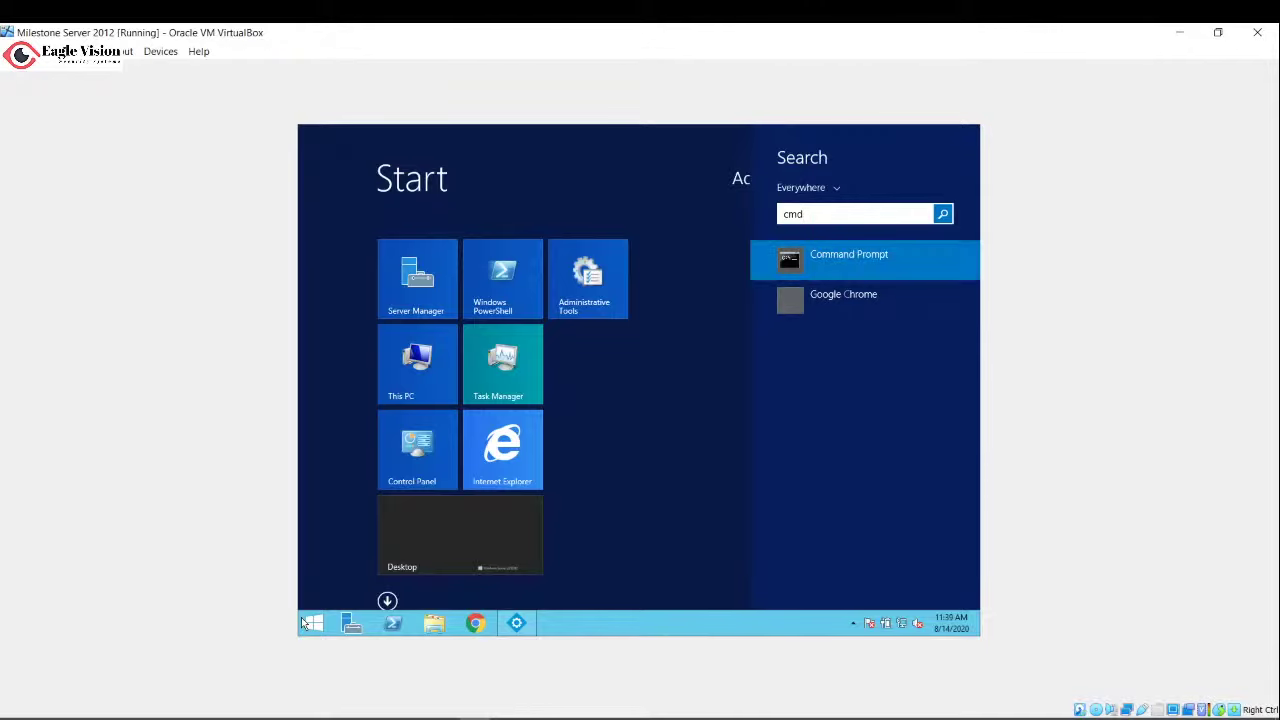
{"action": "key", "text": "Return"}
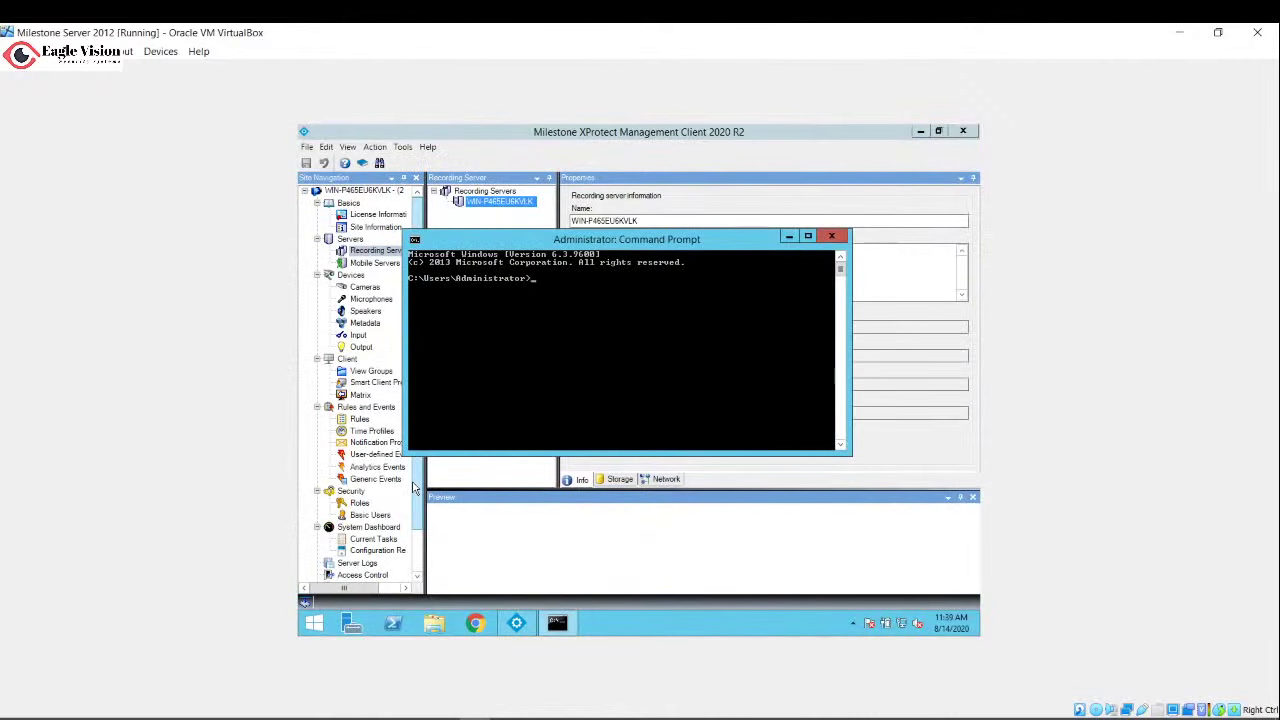
{"action": "type", "text": "ping 192.168.1.200"}
{"action": "key", "text": "Return"}
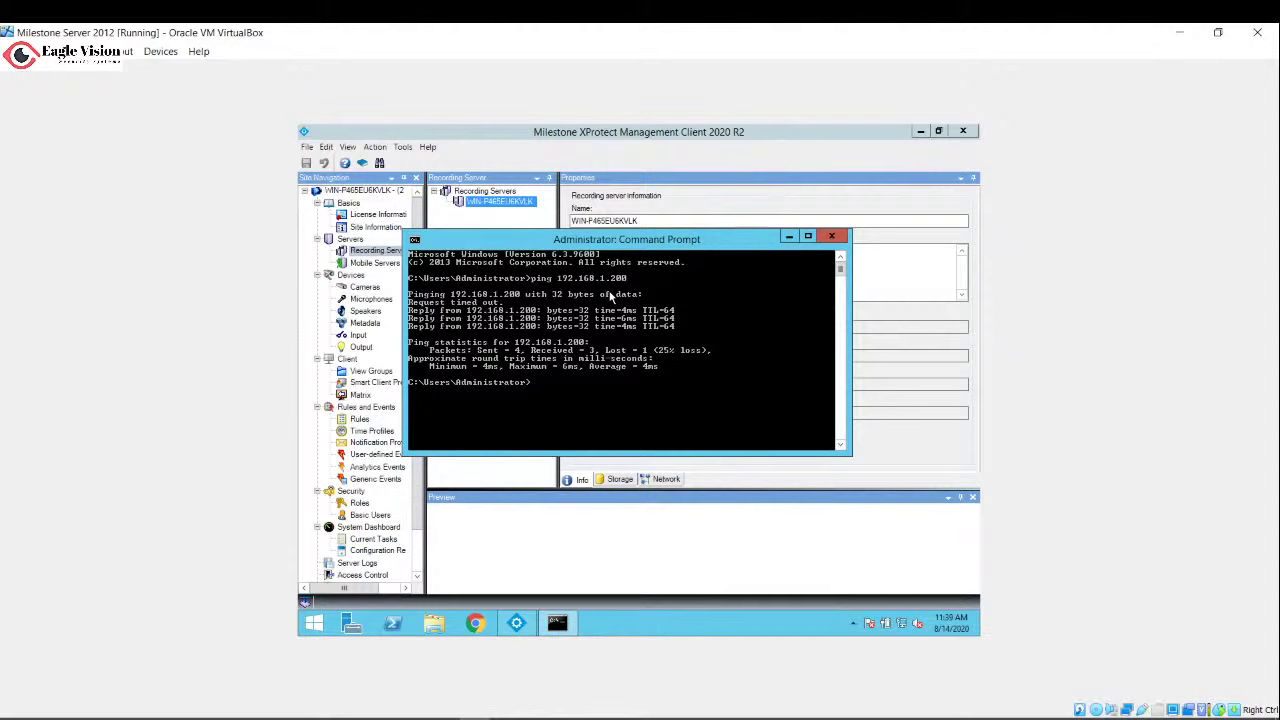
{"action": "key", "text": "Up"}
{"action": "key", "text": "Return"}
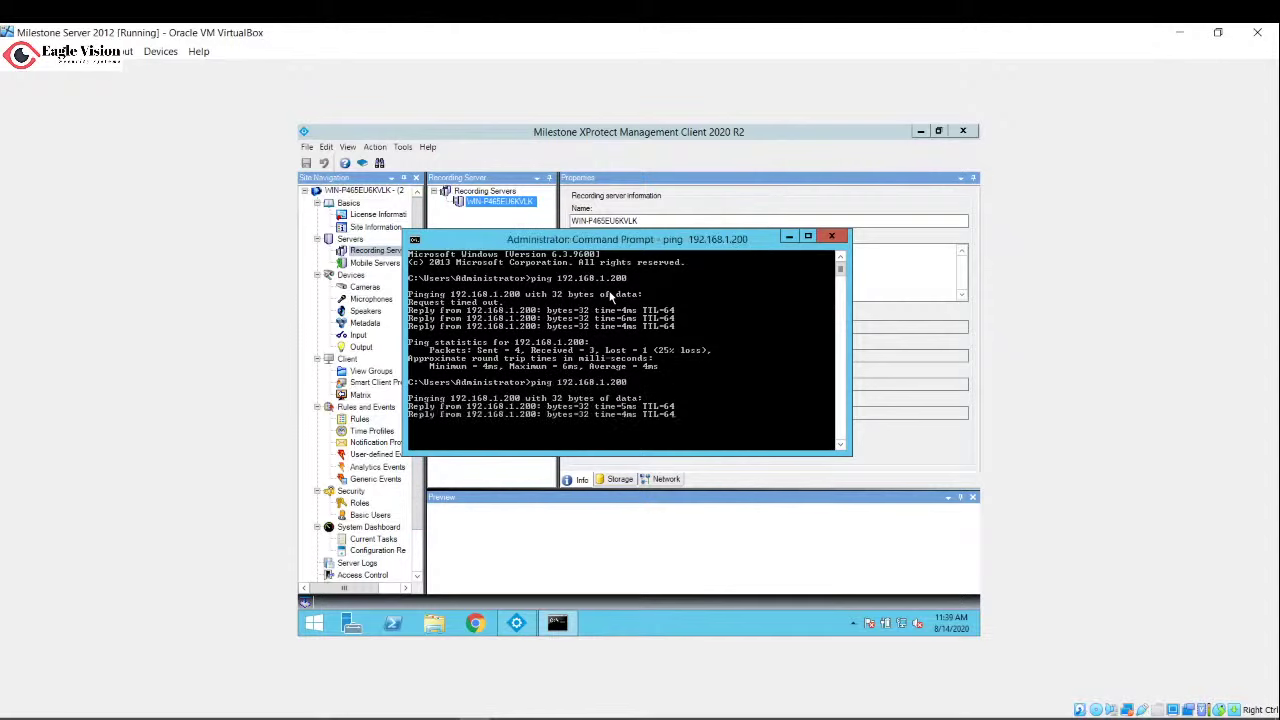
{"action": "left_click", "coordinate": [843, 236]}
- Run Express hardware detection over HTTP (Unsecure) on the recording server and check the detected device's status details
{"action": "right_click", "coordinate": [488, 204]}
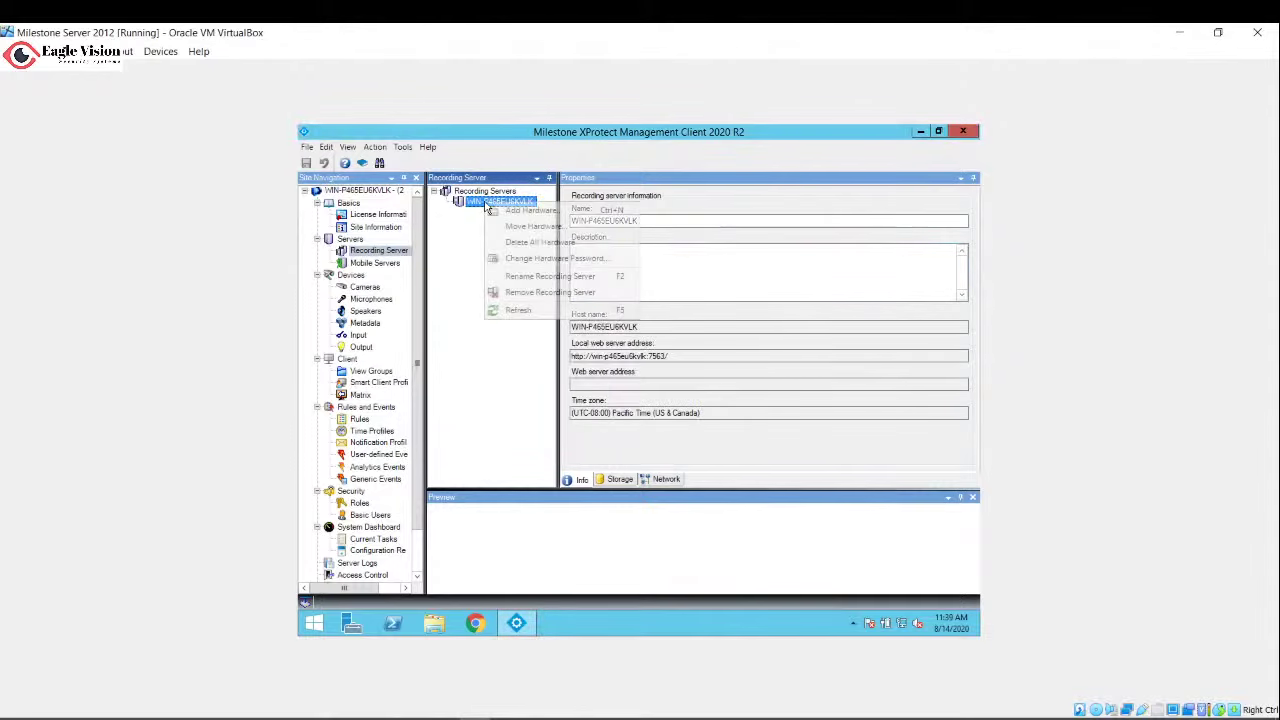
{"action": "left_click", "coordinate": [518, 212]}
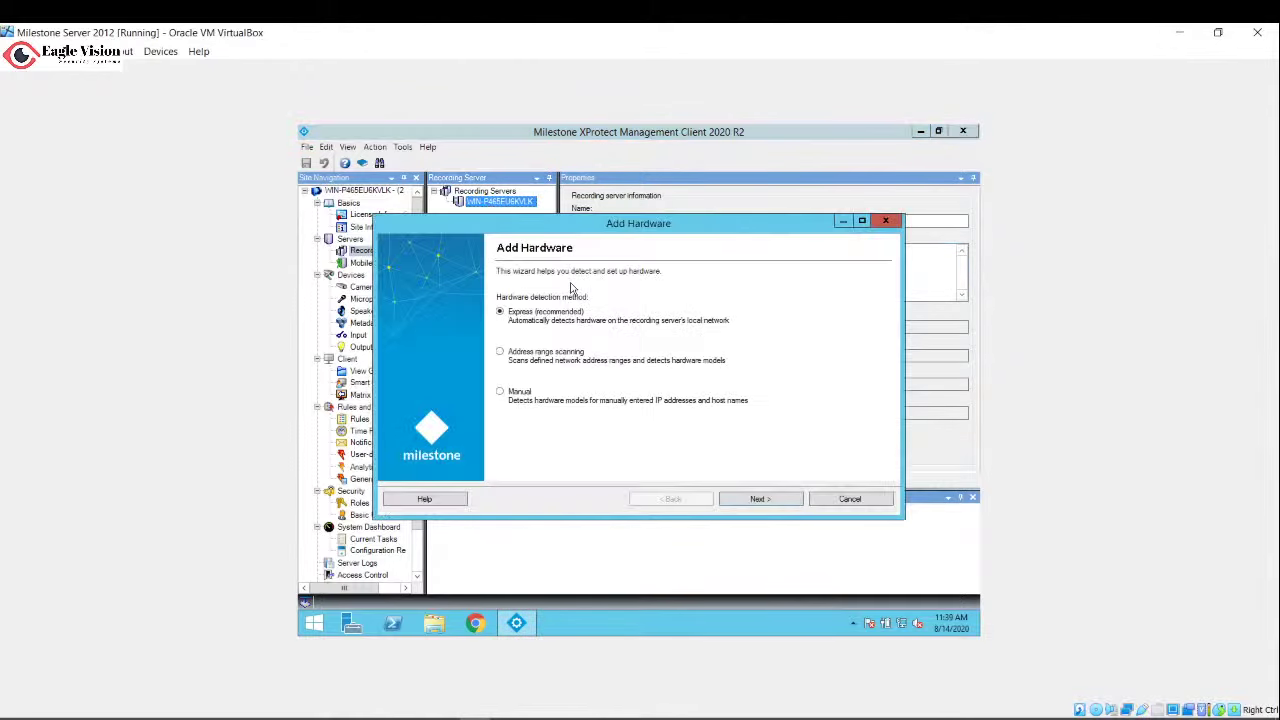
{"action": "left_click", "coordinate": [745, 500]}
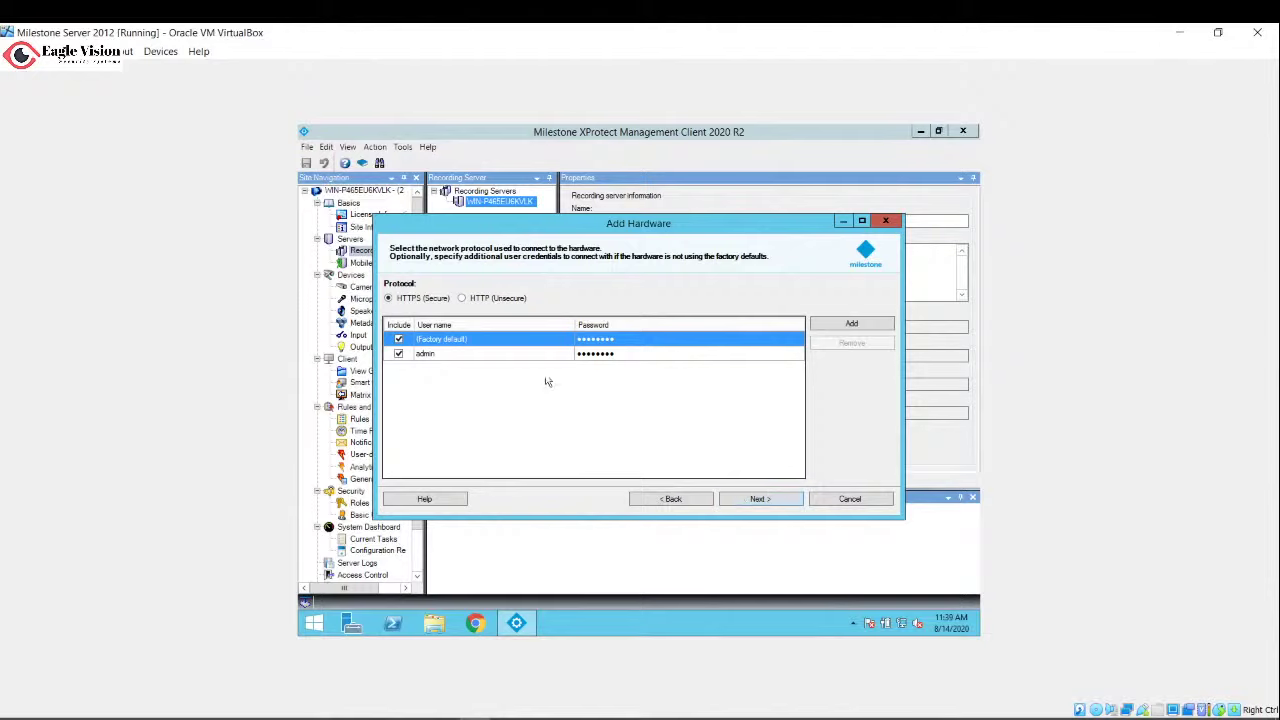
{"action": "left_click", "coordinate": [498, 299]}
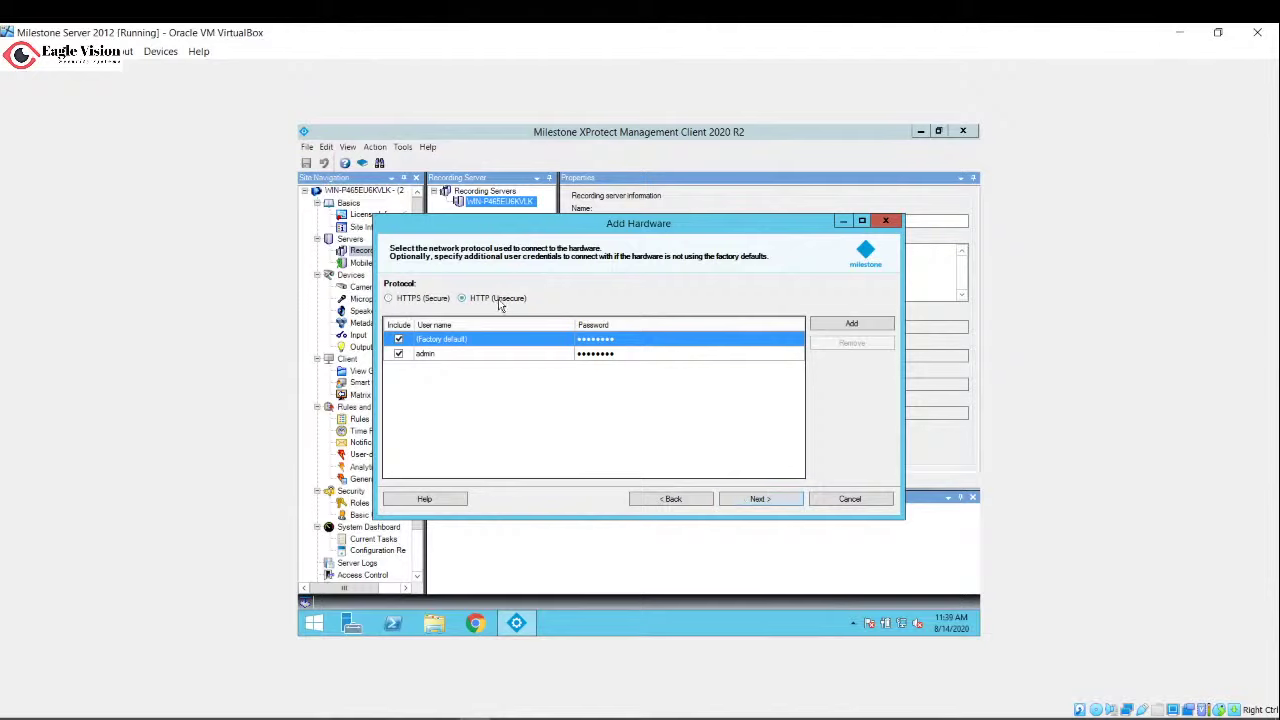
{"action": "left_click", "coordinate": [737, 500]}
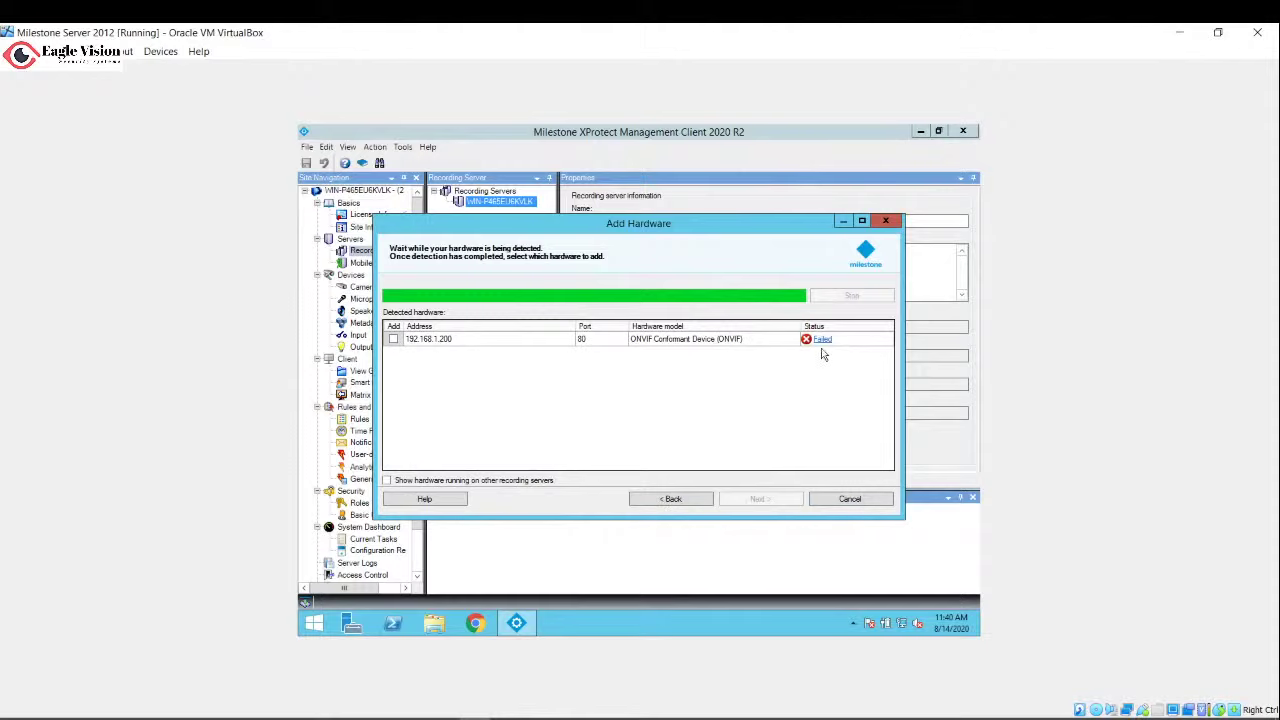
{"action": "mouse_move", "coordinate": [822, 343]}
{"action": "left_click", "coordinate": [751, 398]}
- Return to the credentials list, re-enter the password for the admin account, and run the hardware detection again
{"action": "left_click", "coordinate": [673, 500]}
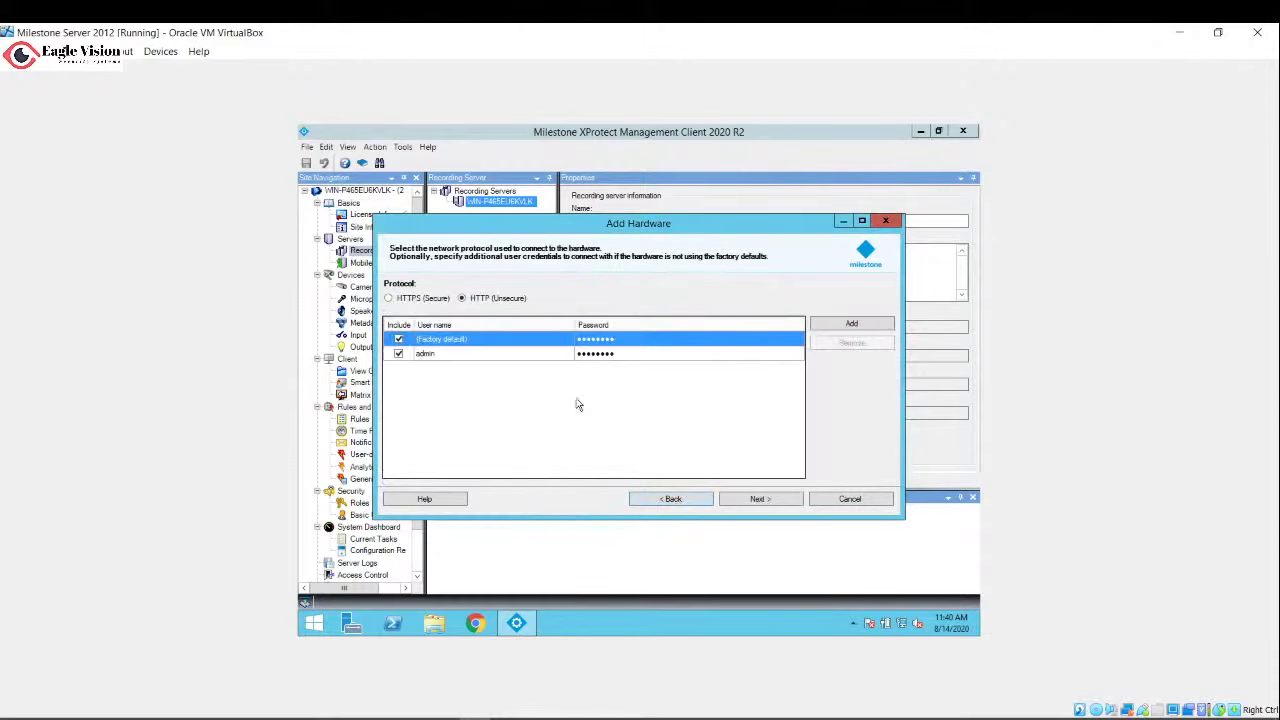
{"action": "left_click", "coordinate": [615, 359]}
{"action": "left_click", "coordinate": [617, 355]}
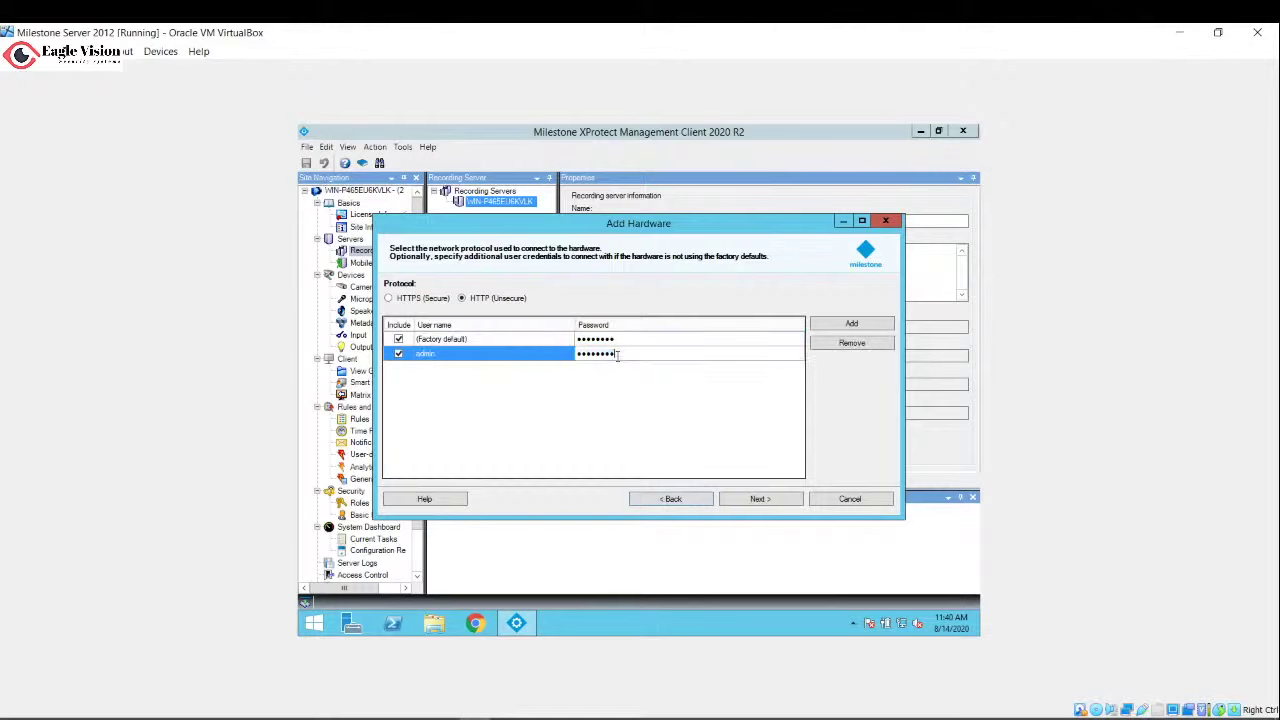
{"action": "key", "text": "BackSpace"}
{"action": "key", "text": "BackSpace"}
{"action": "key", "text": "BackSpace"}
{"action": "key", "text": "BackSpace"}
{"action": "key", "text": "BackSpace"}
{"action": "key", "text": "BackSpace"}
{"action": "key", "text": "BackSpace"}
{"action": "key", "text": "BackSpace"}
{"action": "left_click", "coordinate": [739, 503]}
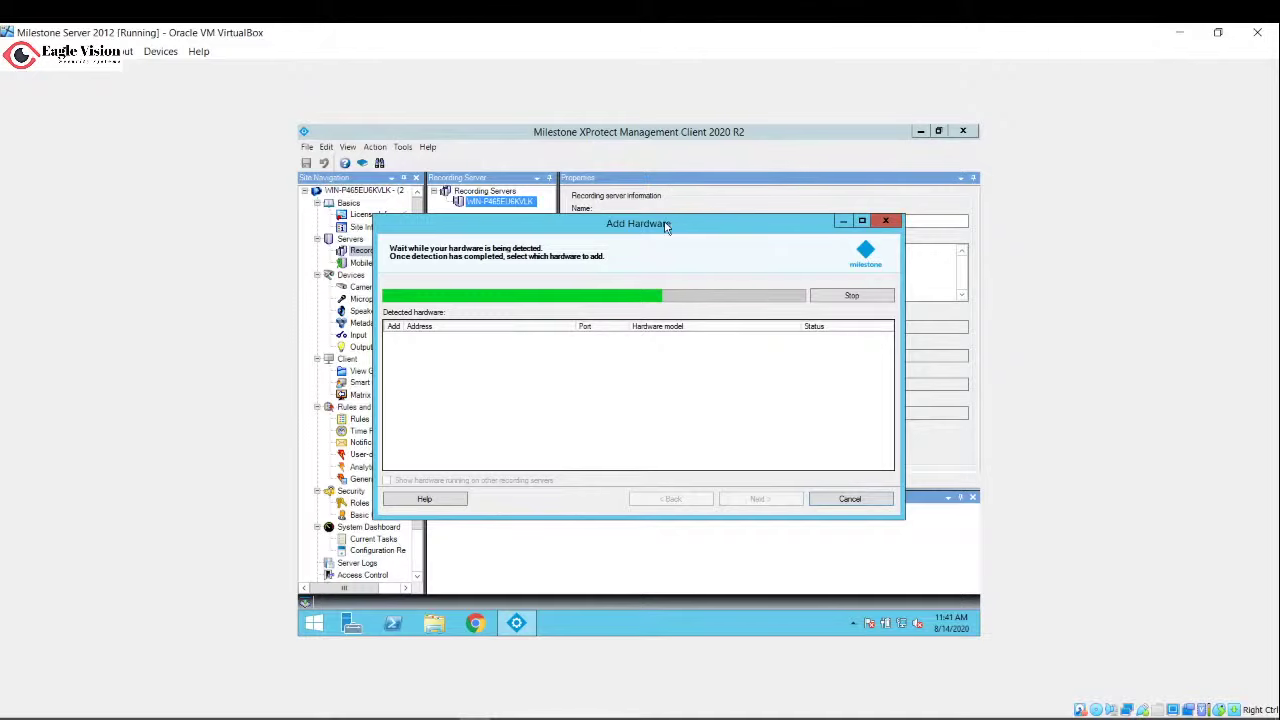
{"action": "left_click_drag", "start_coordinate": [666, 224], "coordinate": [740, 233]}
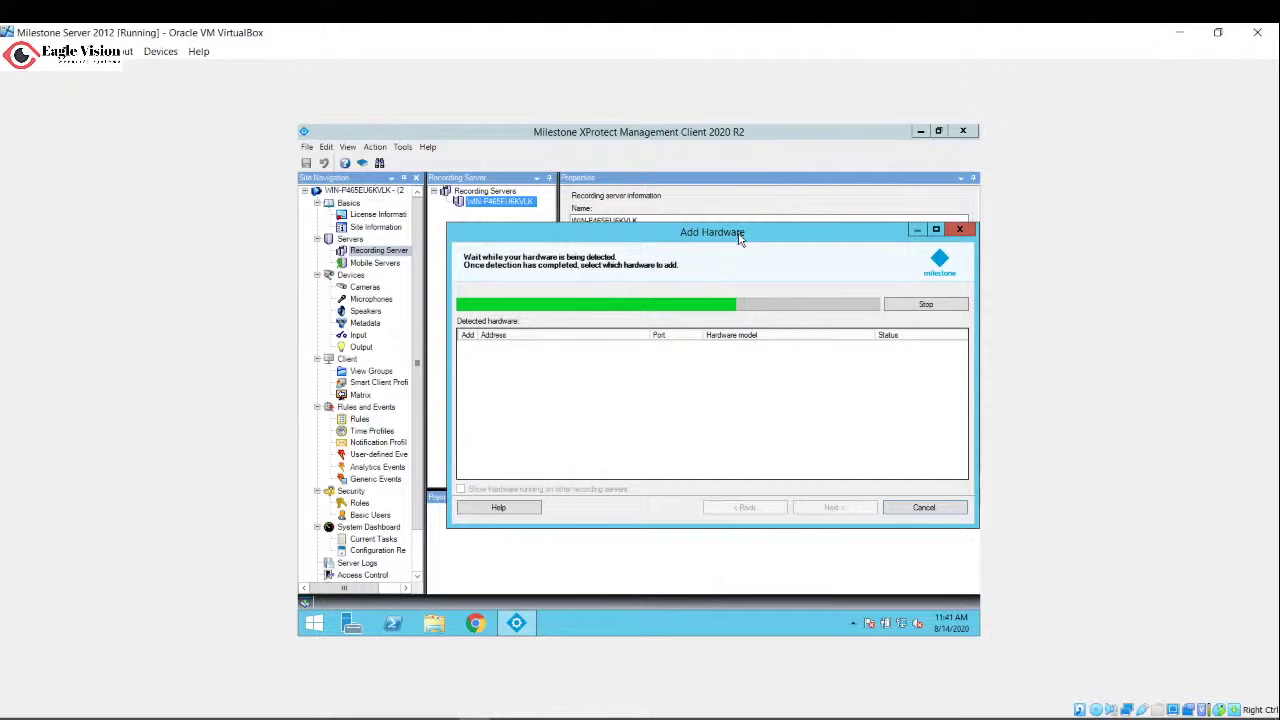
{"action": "left_click", "coordinate": [311, 623]}
{"action": "type", "text": "ser"}
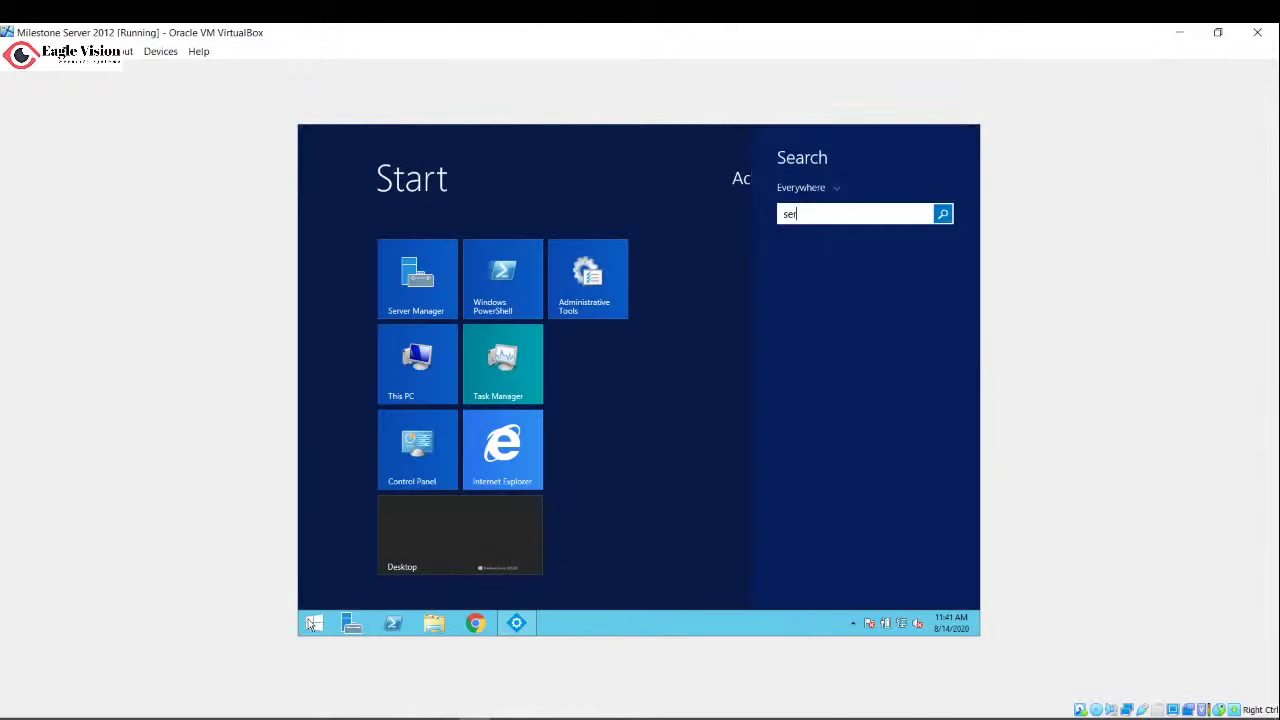
{"action": "type", "text": "vi"}
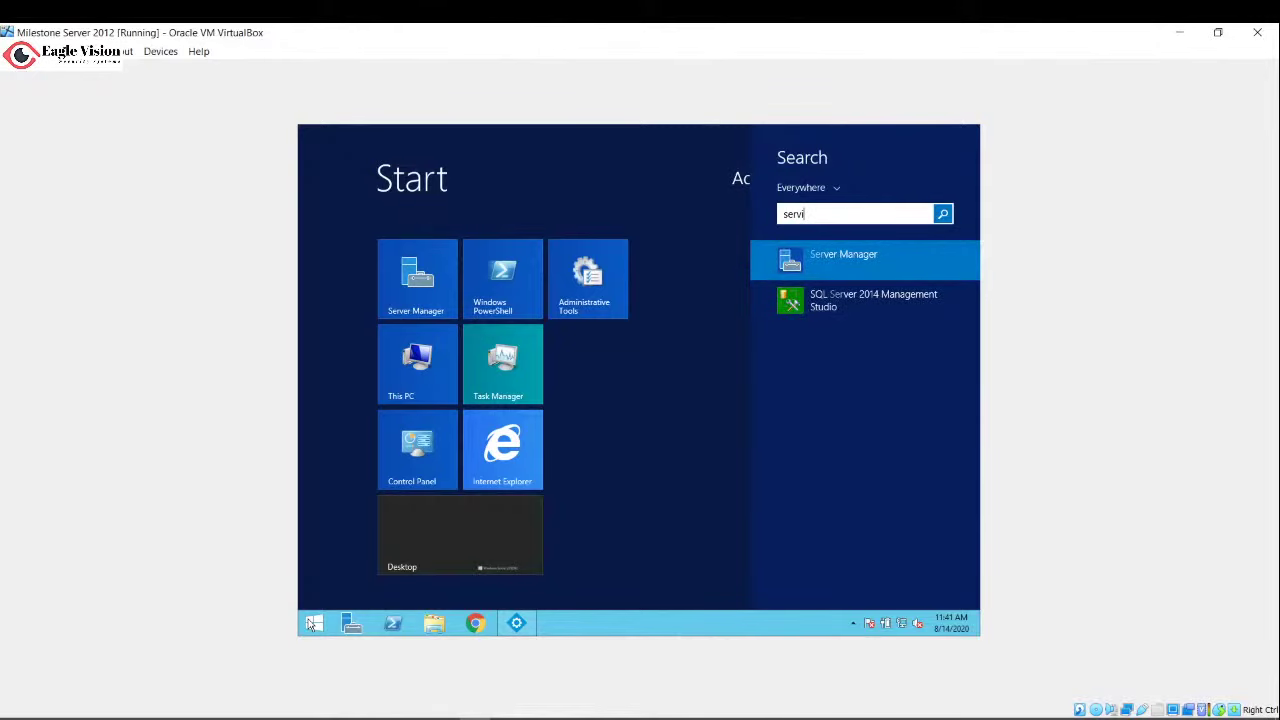
{"action": "type", "text": "ces"}
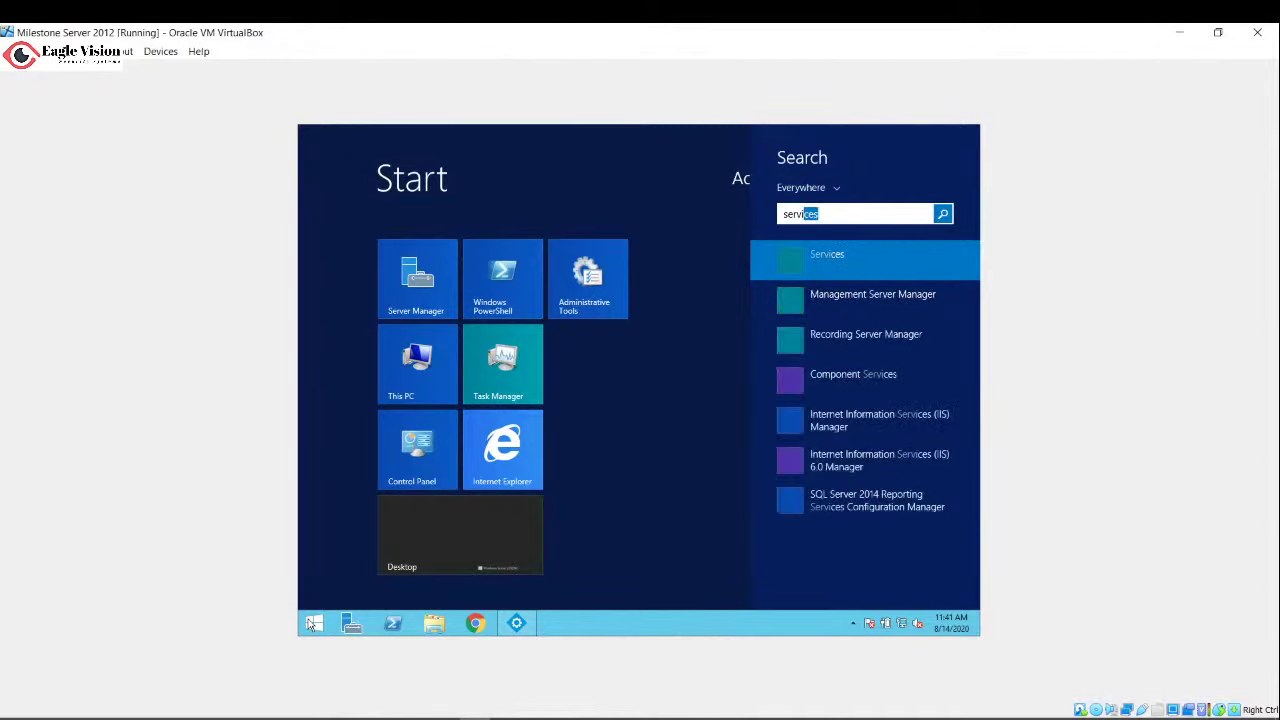
{"action": "left_click", "coordinate": [846, 245]}
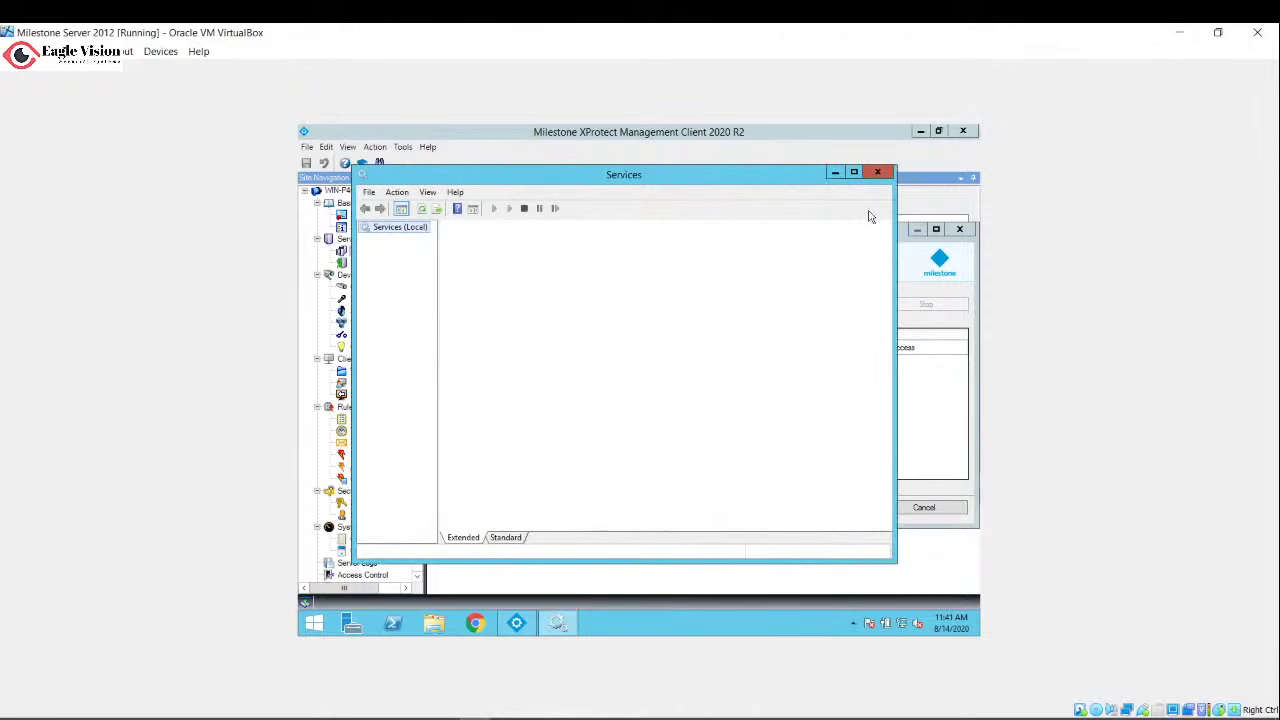
{"action": "left_click", "coordinate": [880, 178]}
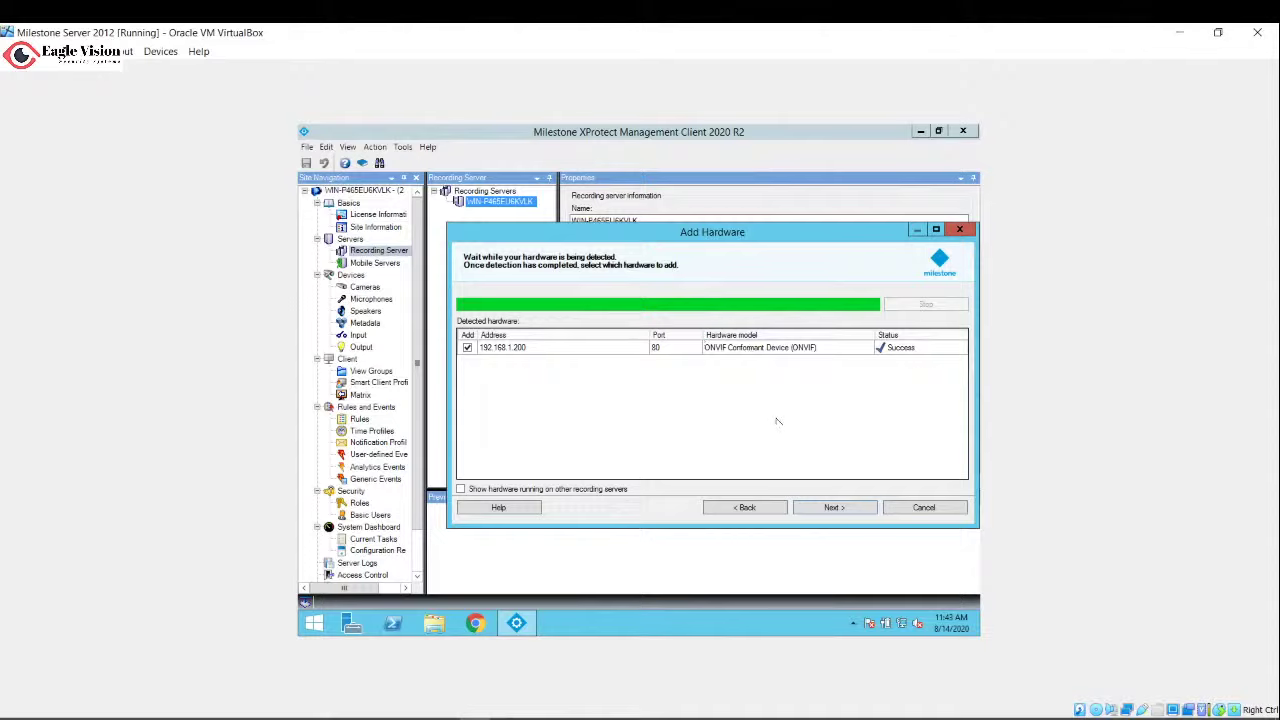
- Collect the device information for 192.168.1.200 and accept the default names with only the hardware and camera enabled
{"action": "left_click", "coordinate": [833, 507]}
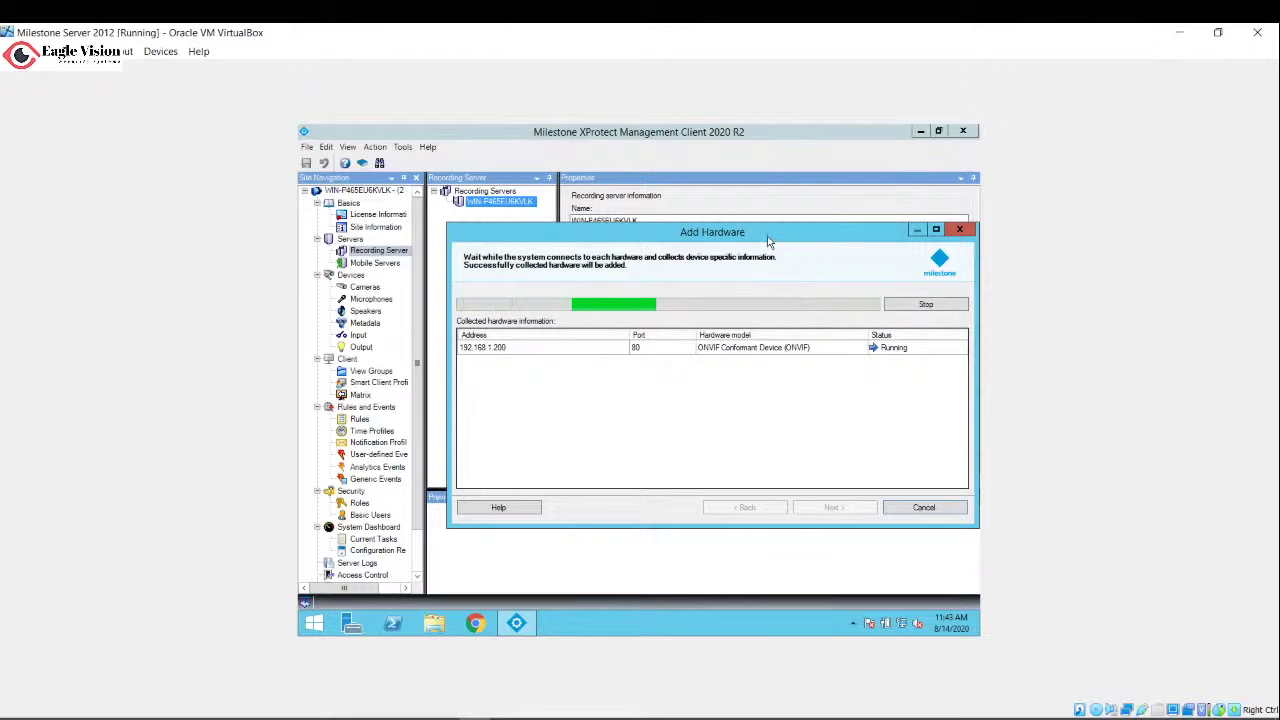
{"action": "left_click_drag", "start_coordinate": [770, 240], "coordinate": [745, 240]}
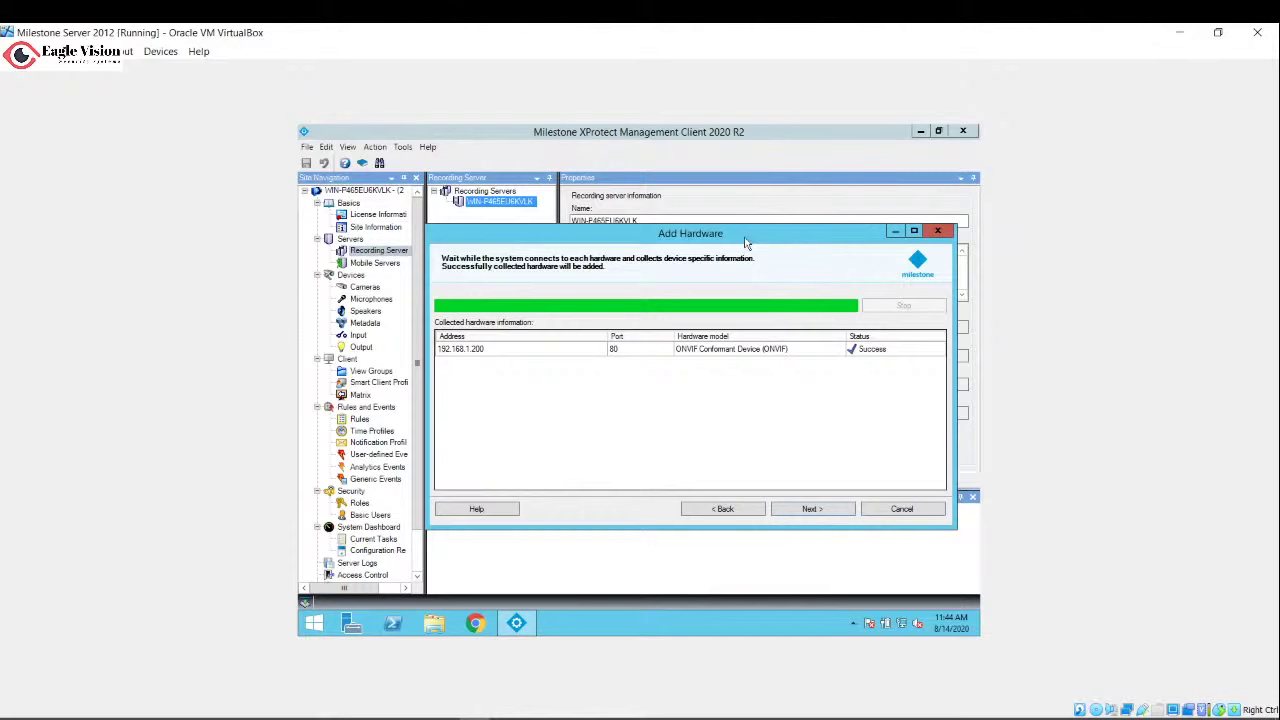
{"action": "left_click", "coordinate": [814, 510]}
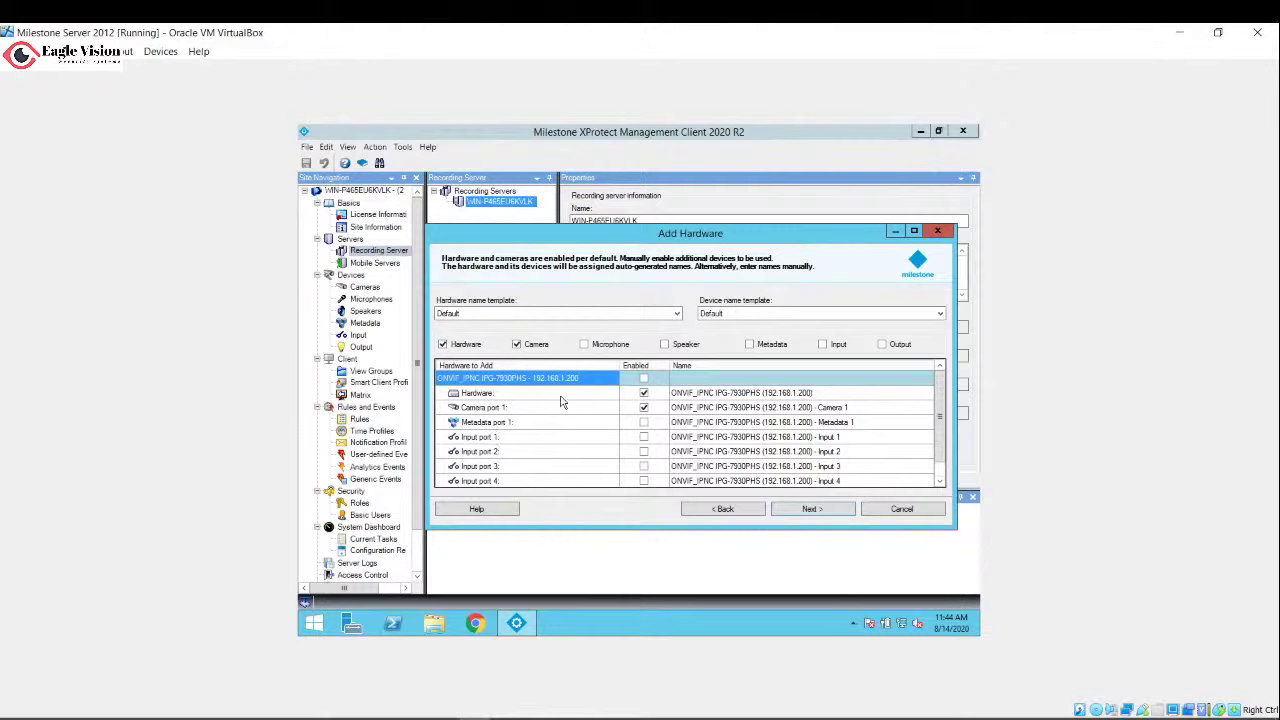
{"action": "left_click", "coordinate": [788, 512]}
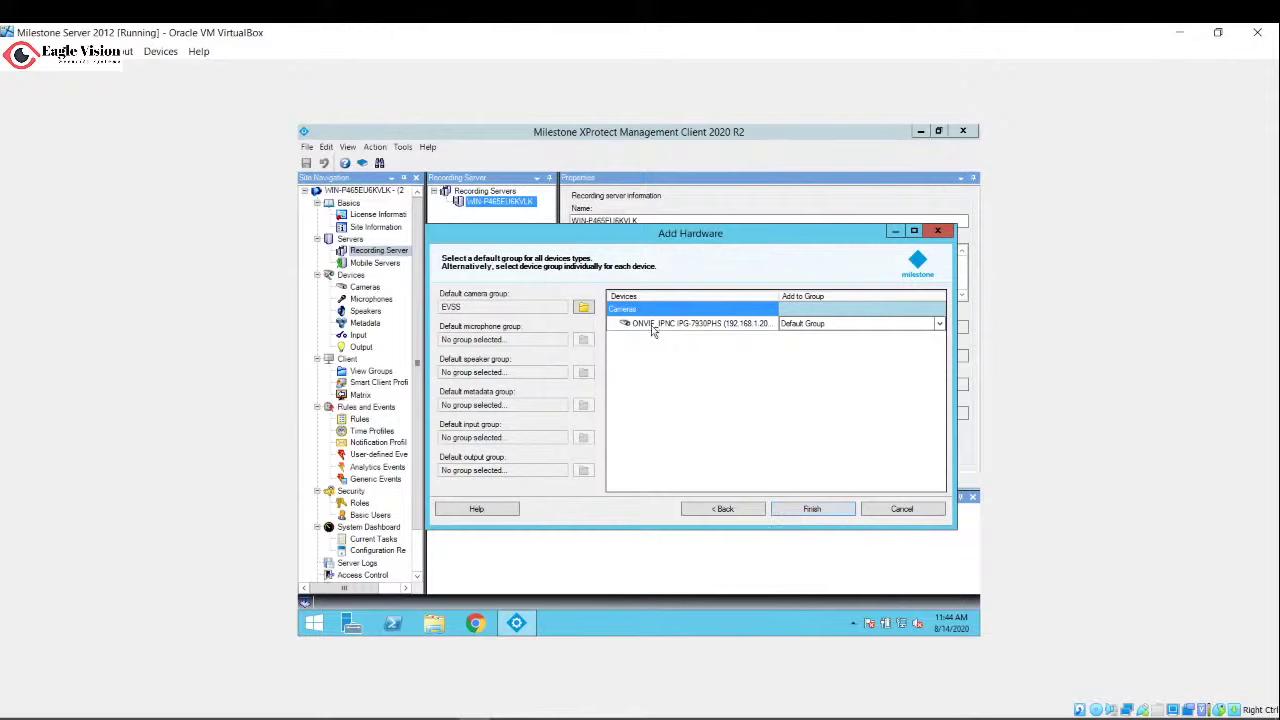
- Assign the ONVIF_IPNC IPG-7930PHS camera to the EVSS group and finish adding the hardware
{"action": "left_click", "coordinate": [828, 326]}
{"action": "left_click", "coordinate": [938, 324]}
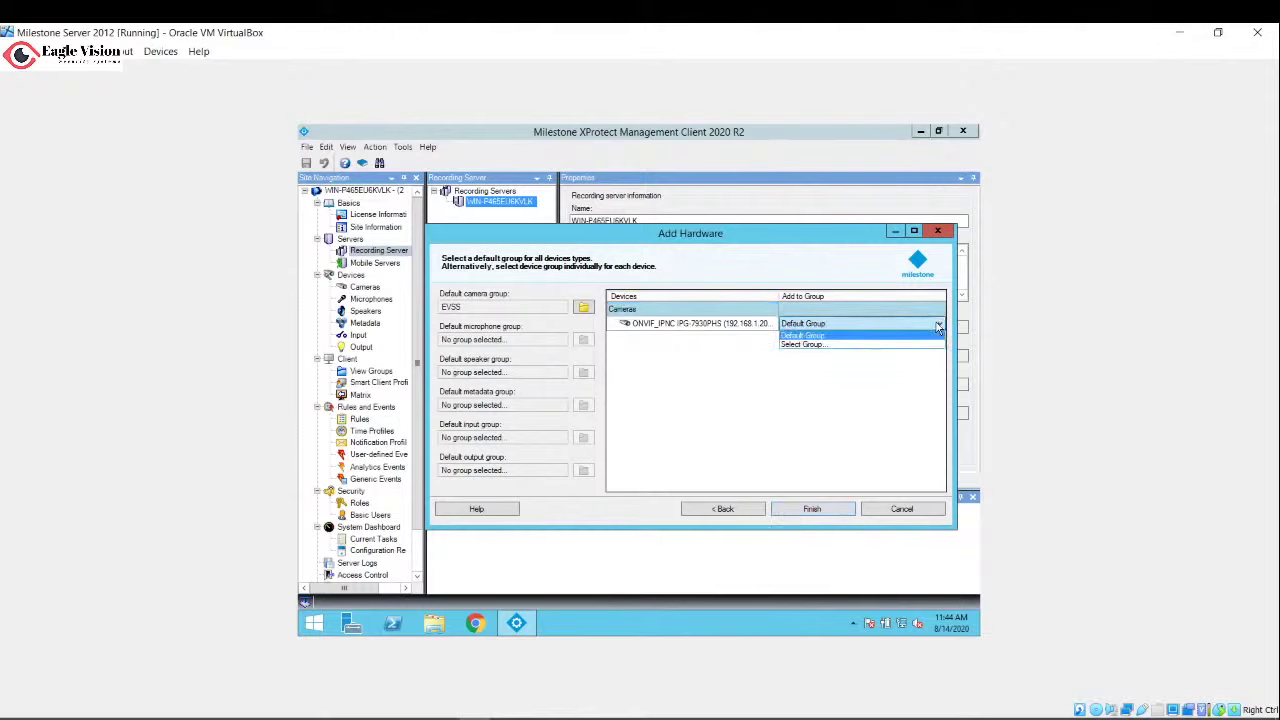
{"action": "left_click", "coordinate": [817, 346]}
{"action": "left_click", "coordinate": [631, 319]}
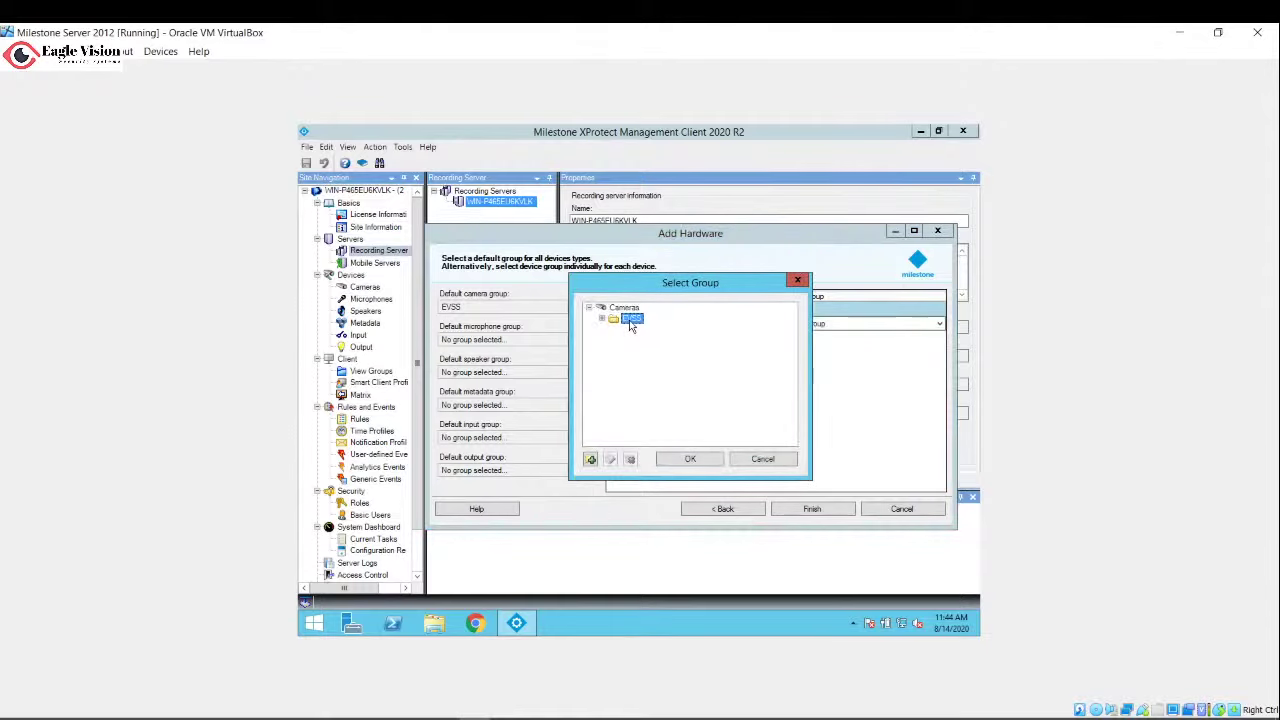
{"action": "left_click", "coordinate": [690, 459]}
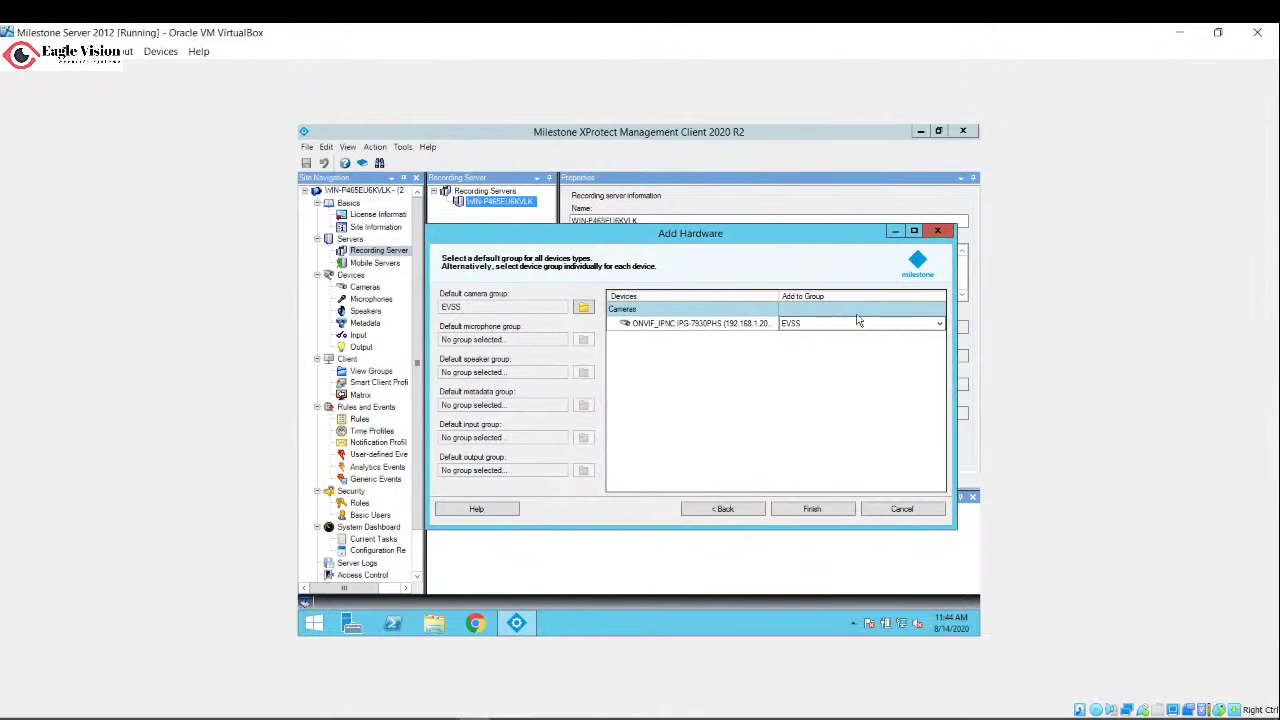
{"action": "left_click", "coordinate": [816, 510]}
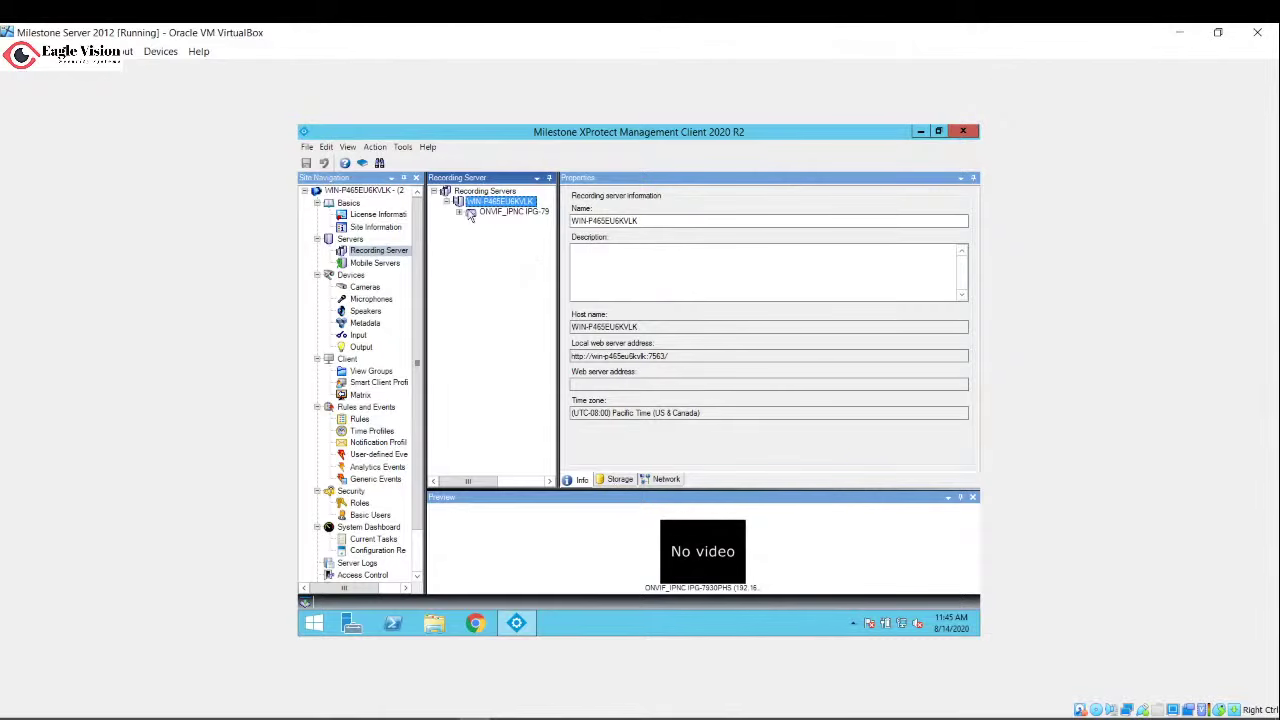
- Expand the added ONVIF_IPNC IPG-7930PHS hardware and examine the information properties of the hardware and its camera
{"action": "left_click", "coordinate": [508, 210]}
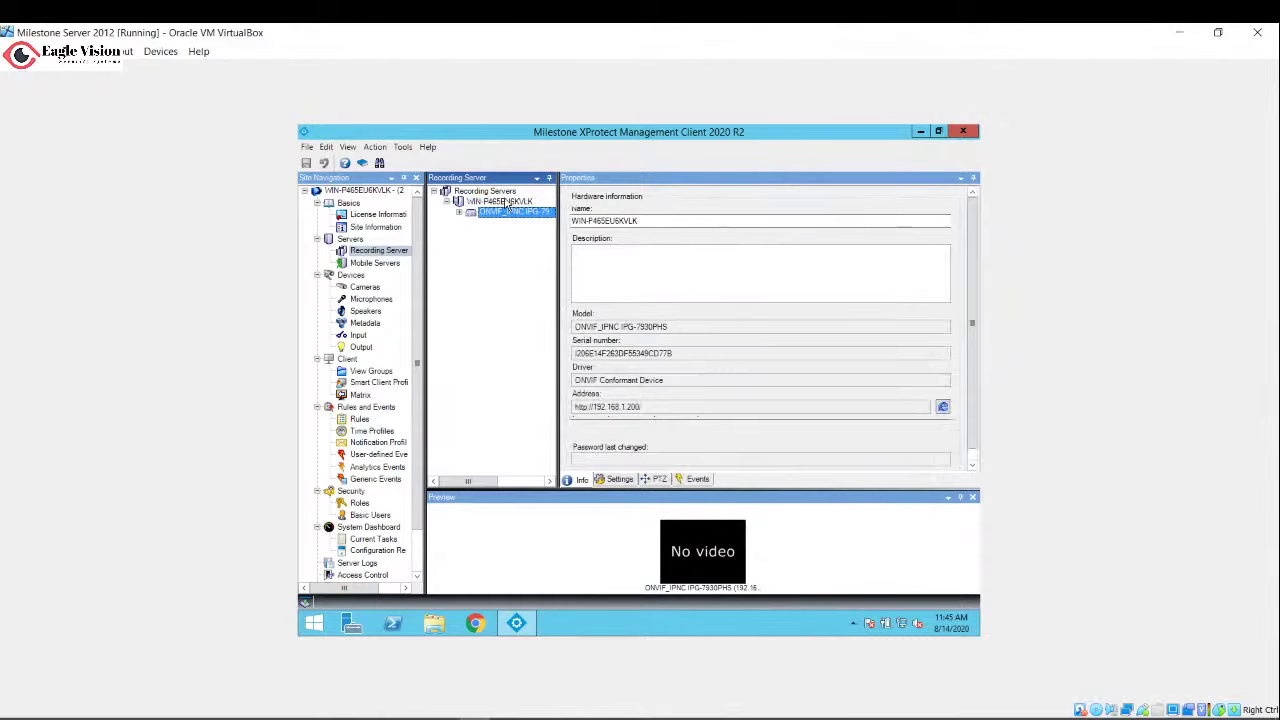
{"action": "left_click", "coordinate": [459, 212]}
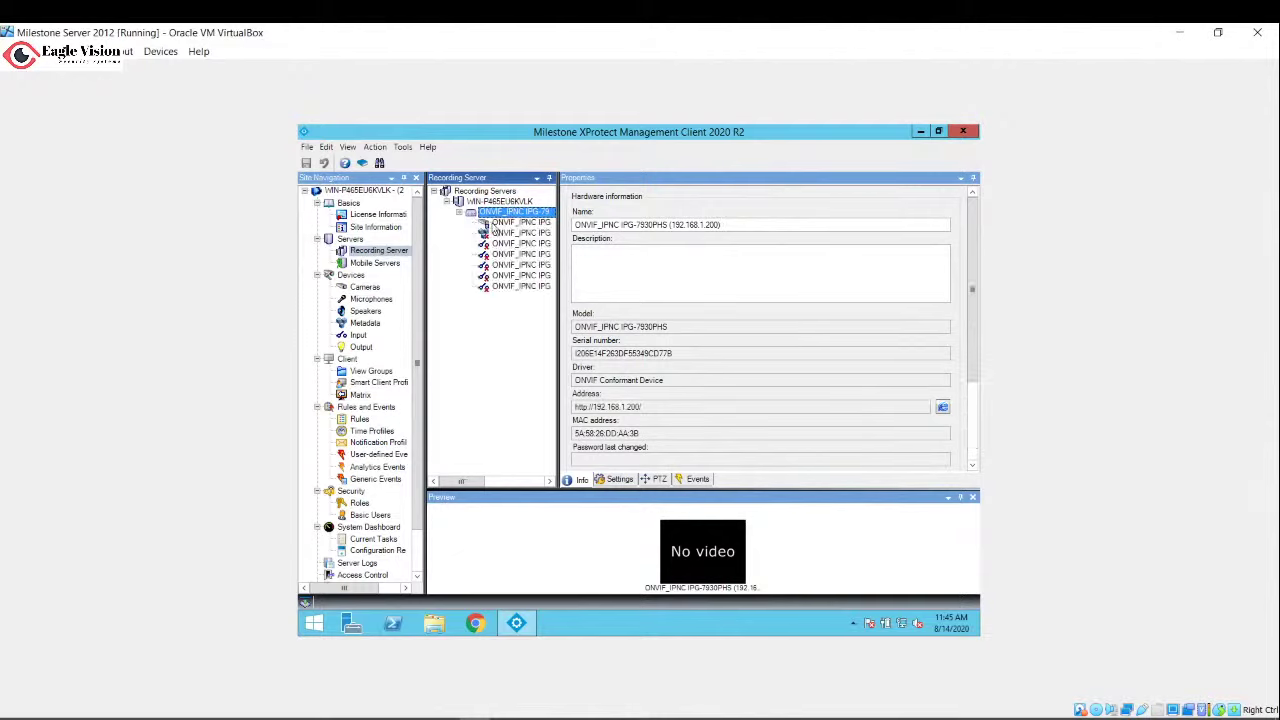
{"action": "left_click", "coordinate": [493, 224]}
{"action": "left_click", "coordinate": [505, 213]}
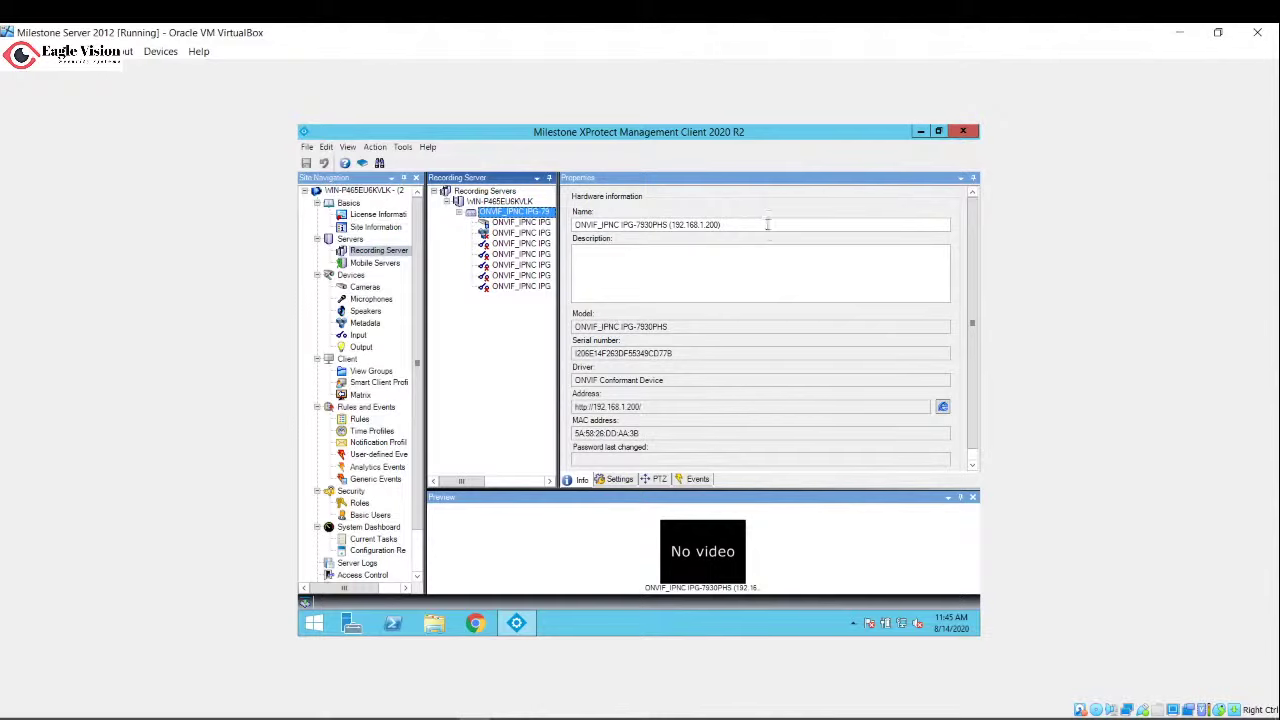
{"action": "left_click", "coordinate": [697, 225]}
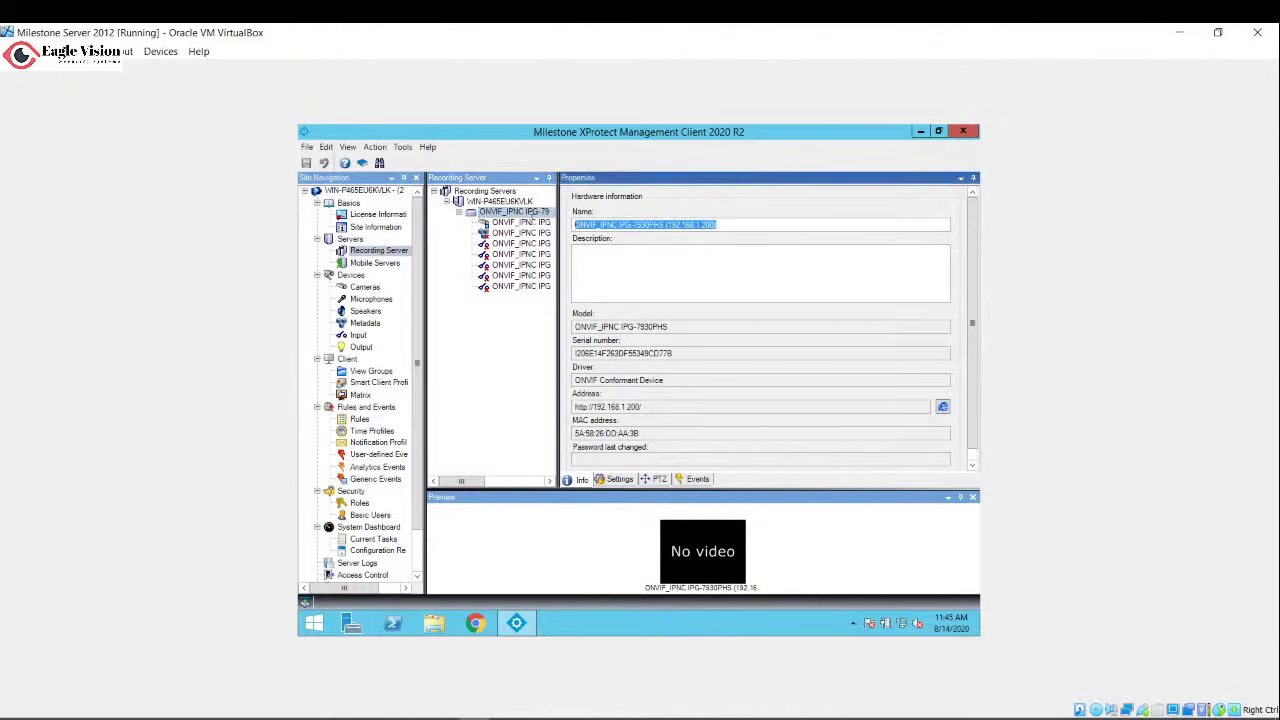
{"action": "left_click", "coordinate": [486, 366]}
{"action": "left_click", "coordinate": [506, 223]}
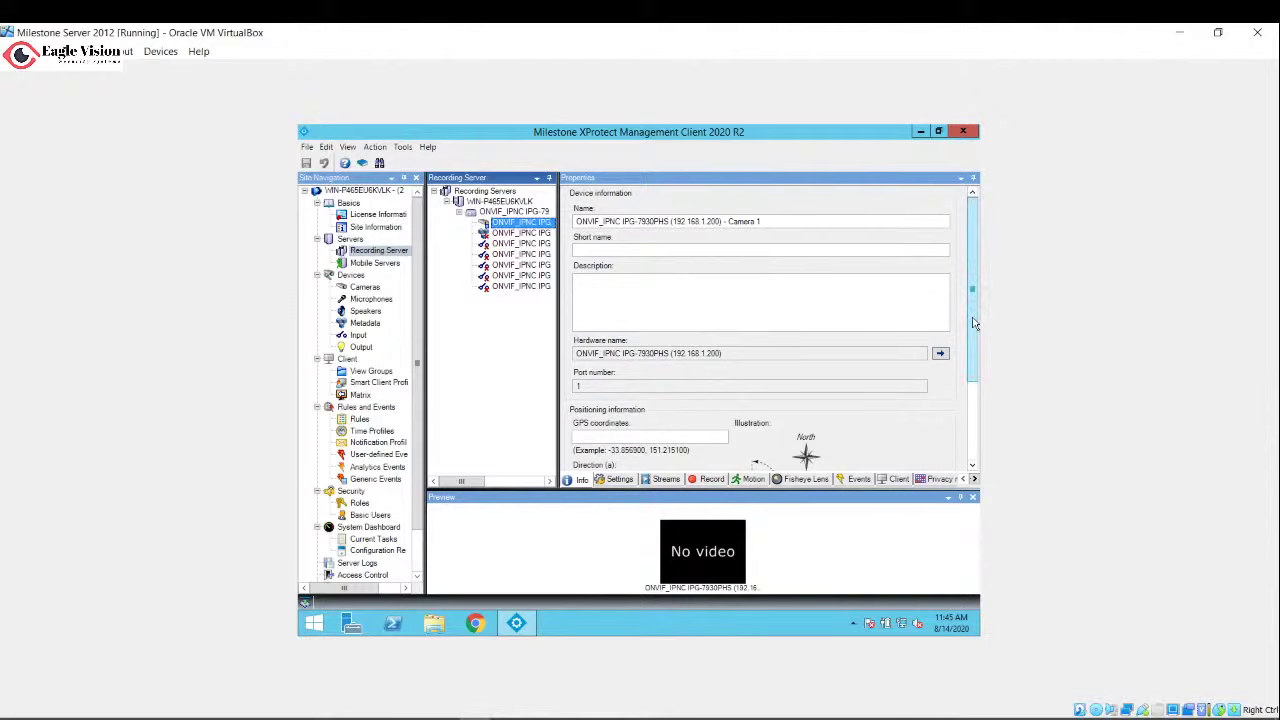
{"action": "left_click", "coordinate": [972, 418]}
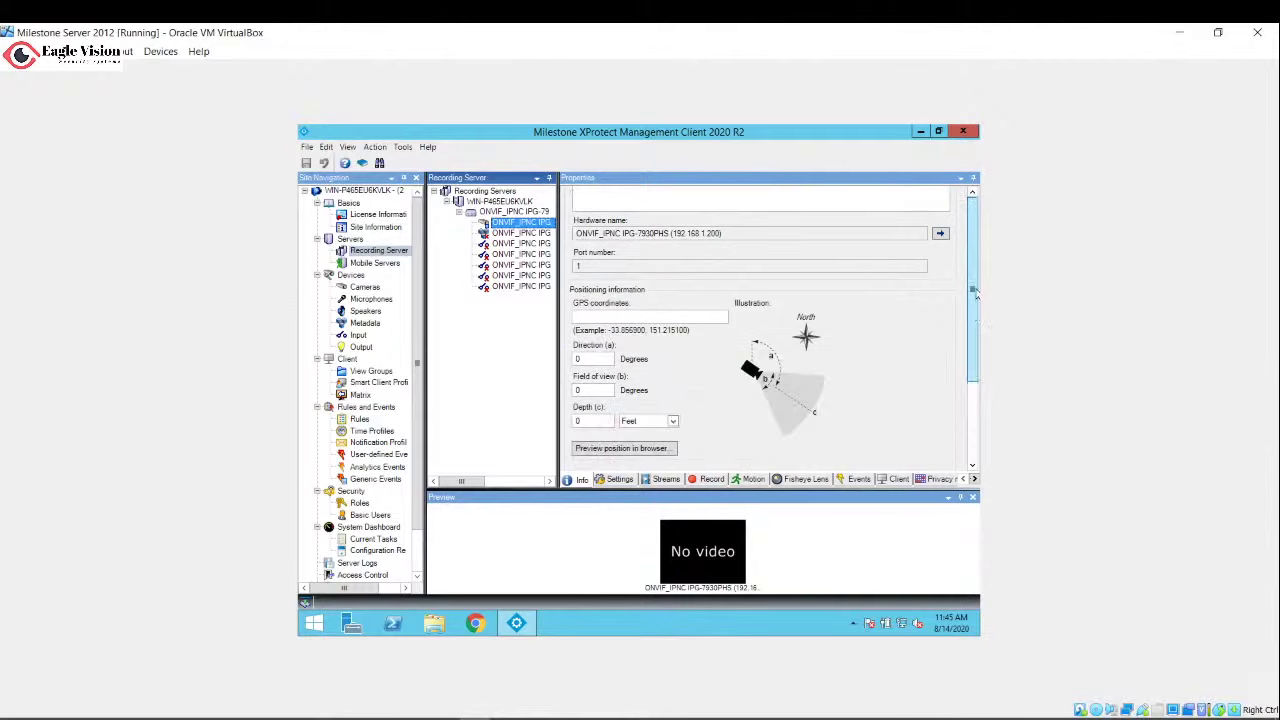
{"action": "scroll", "coordinate": [860, 390], "scroll_direction": "up", "scroll_amount": 2}
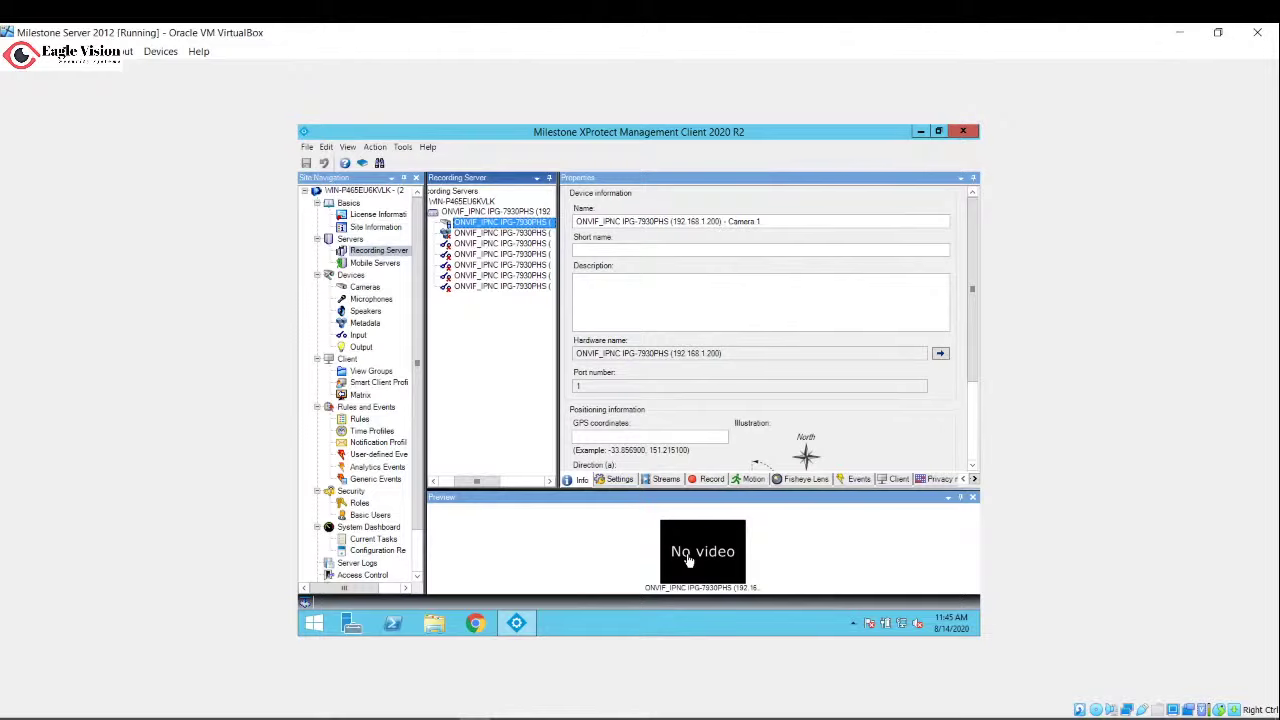
- Refresh the ONVIF_IPNC IPG-7930PHS camera device and examine its video stream settings
{"action": "left_click", "coordinate": [976, 421]}
{"action": "left_click_drag", "start_coordinate": [976, 421], "coordinate": [974, 342]}
{"action": "right_click", "coordinate": [488, 222]}
{"action": "left_click", "coordinate": [518, 267]}
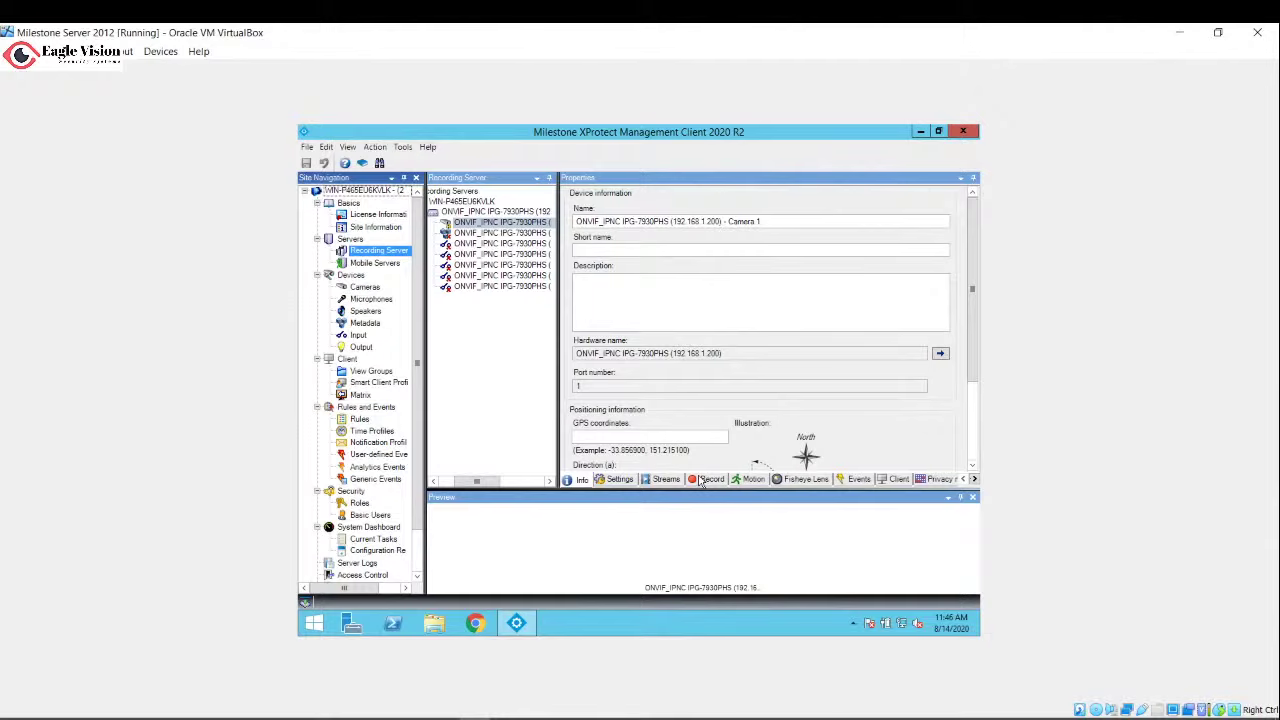
{"action": "left_click", "coordinate": [612, 480]}
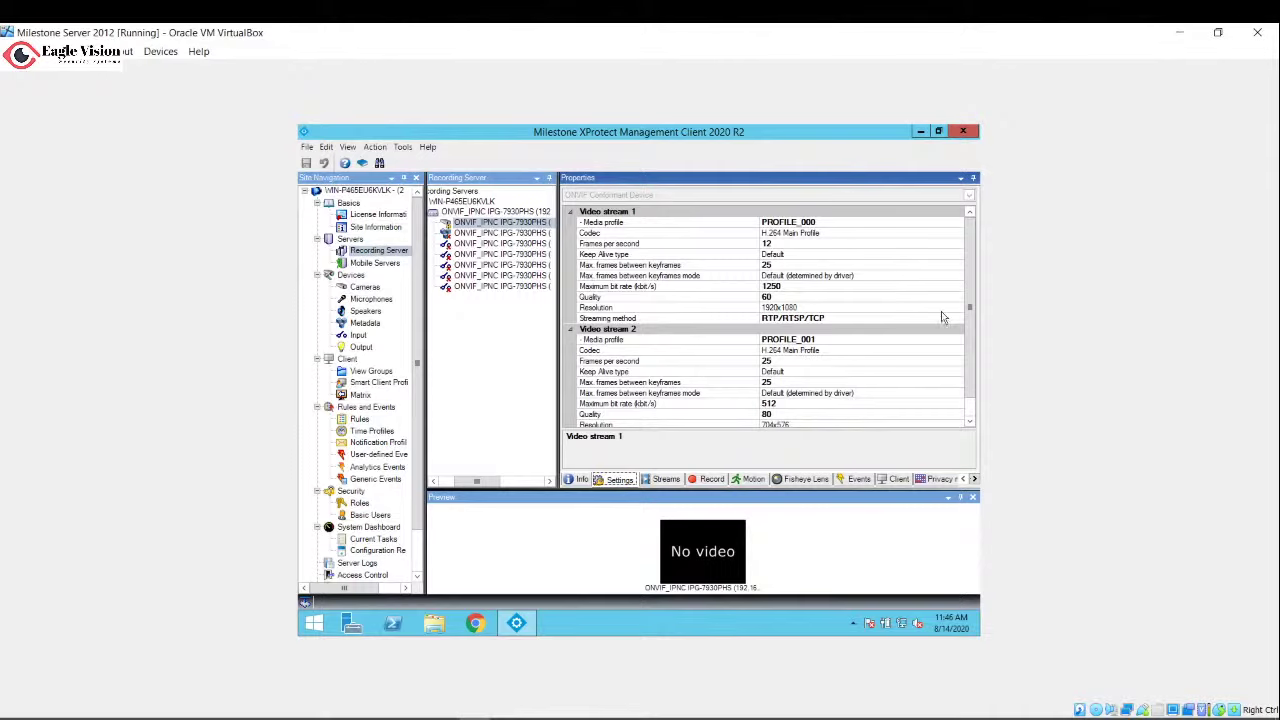
{"action": "left_click", "coordinate": [314, 624]}
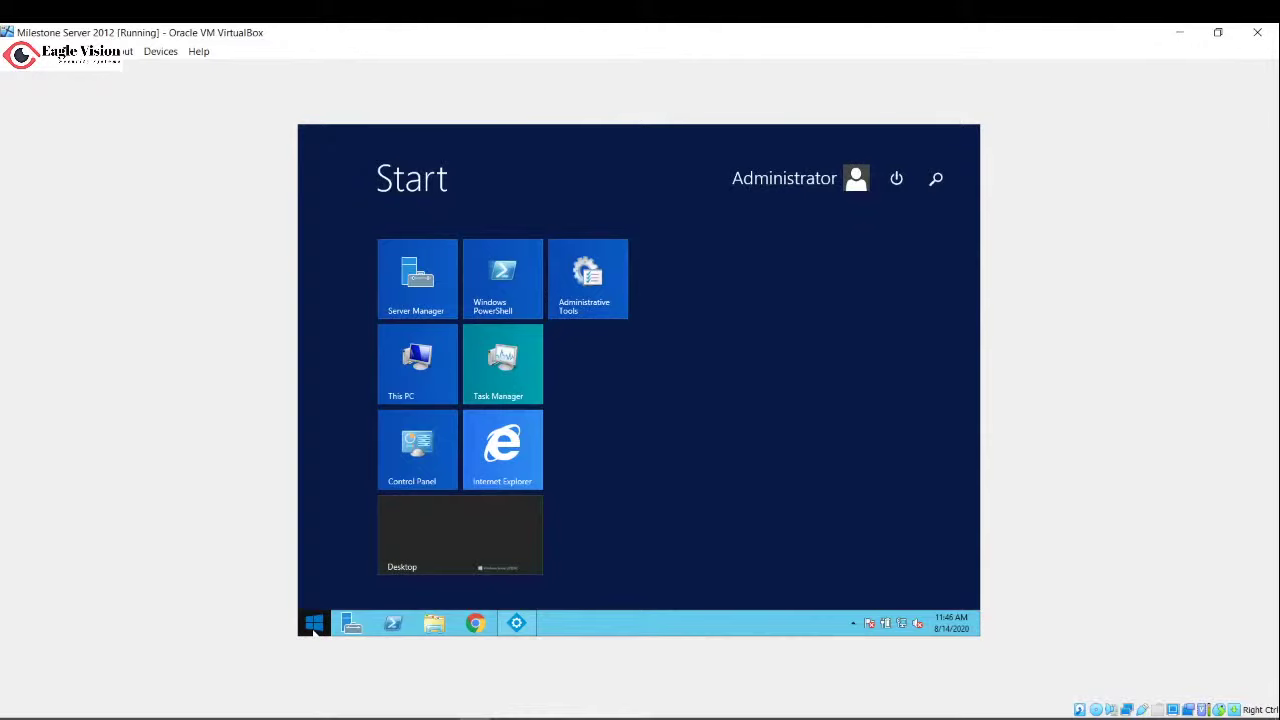
{"action": "type", "text": "iis"}
{"action": "key", "text": "BackSpace"}
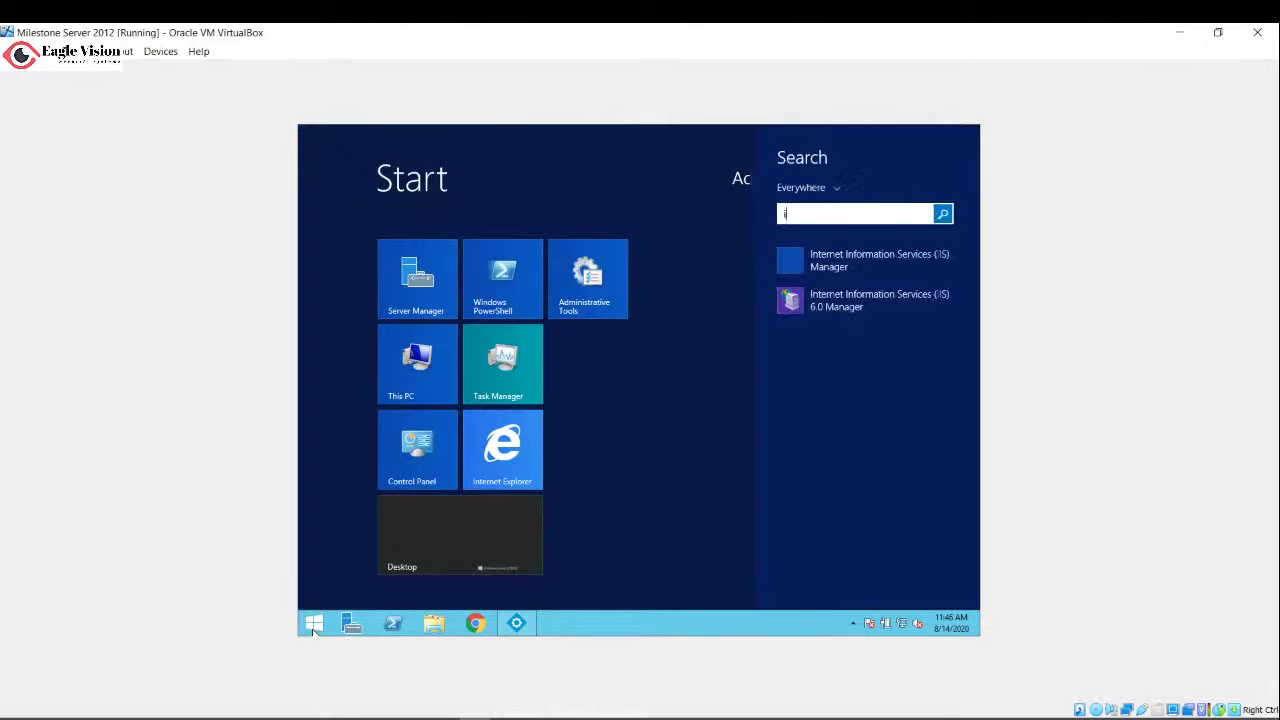
{"action": "type", "text": "e"}
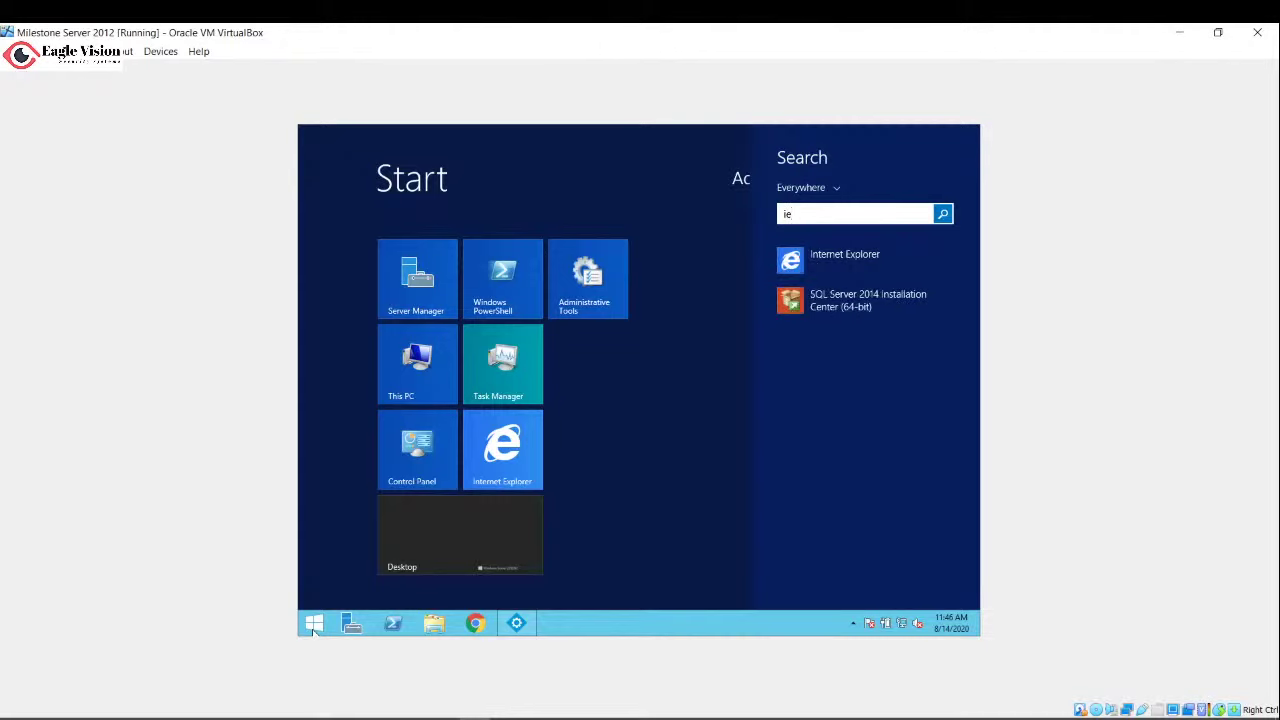
{"action": "left_click", "coordinate": [314, 625]}
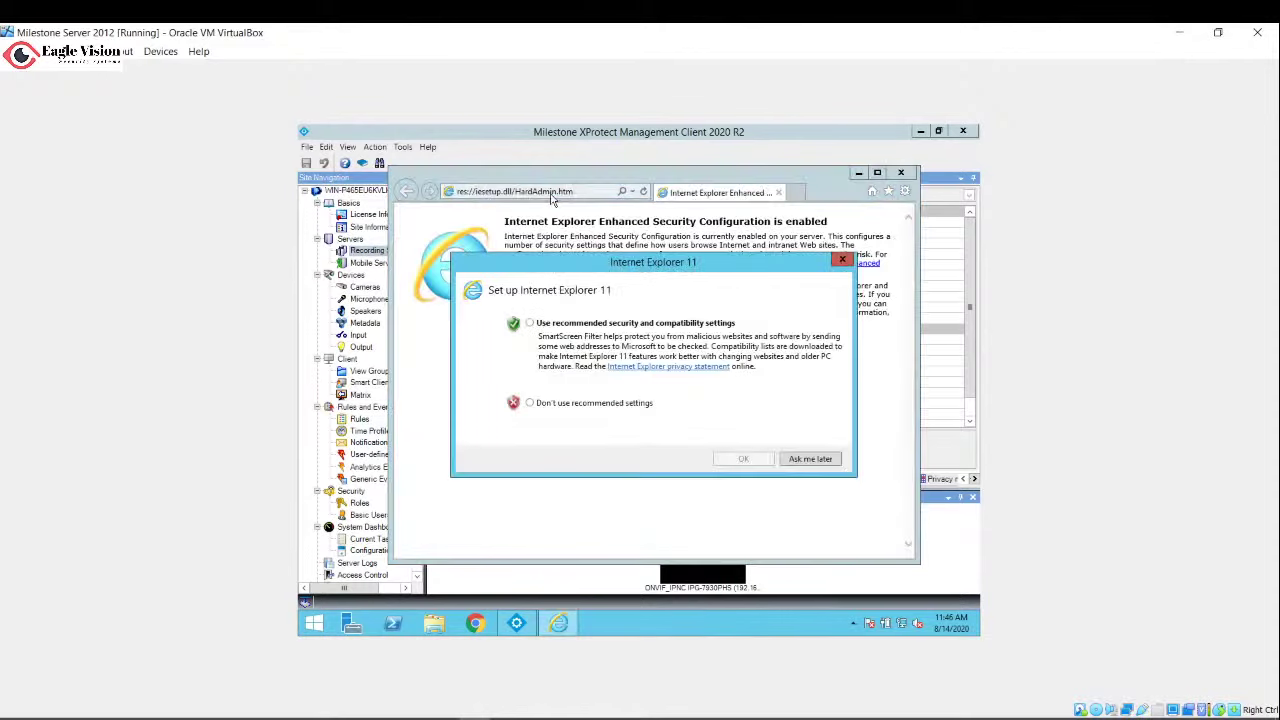
{"action": "left_click", "coordinate": [812, 462]}
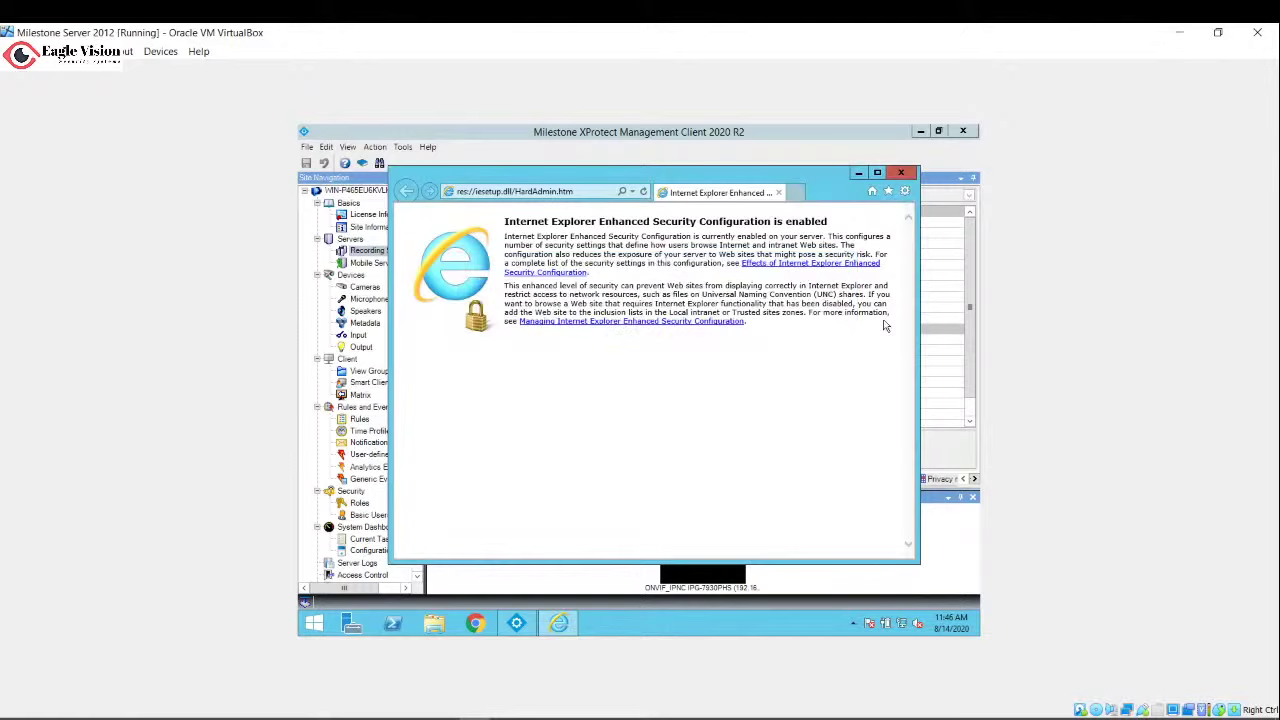
{"action": "left_click", "coordinate": [902, 173]}
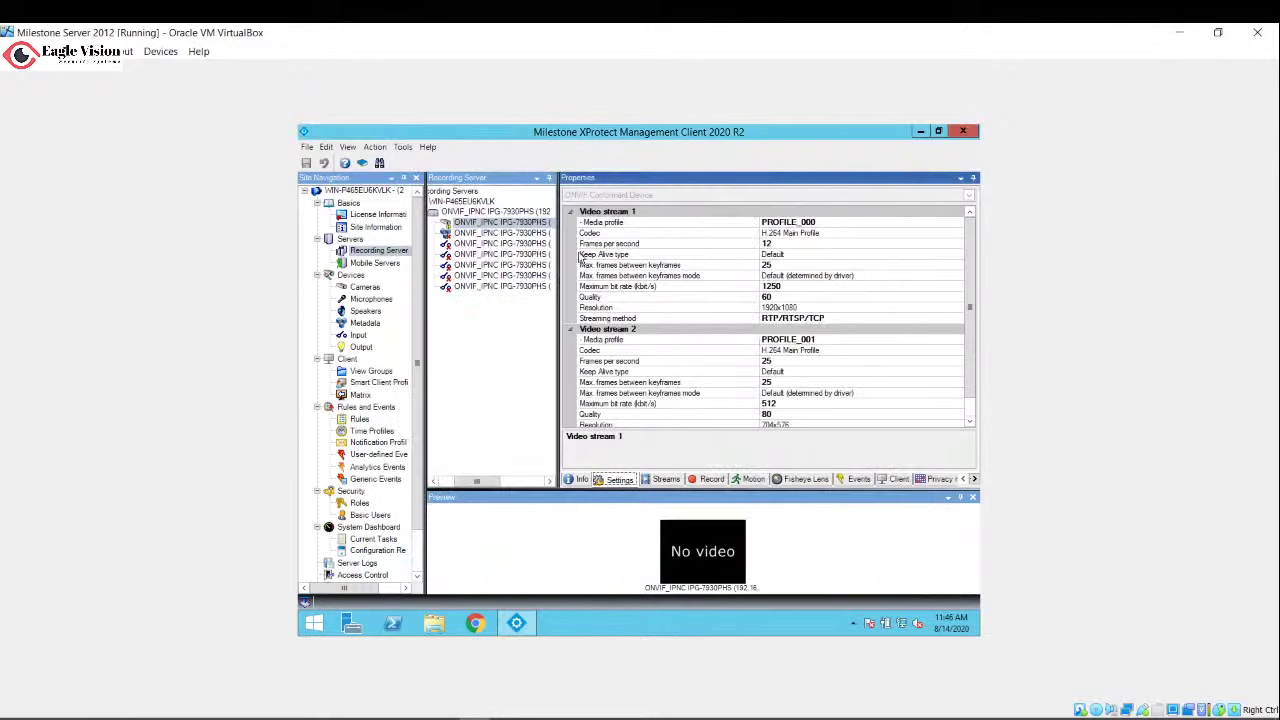
- Try to replace the ONVIF_IPNC IPG-7930PHS hardware at 192.168.1.200 using the ONVIF Conformant Device driver
{"action": "left_click", "coordinate": [469, 213]}
{"action": "right_click", "coordinate": [469, 214]}
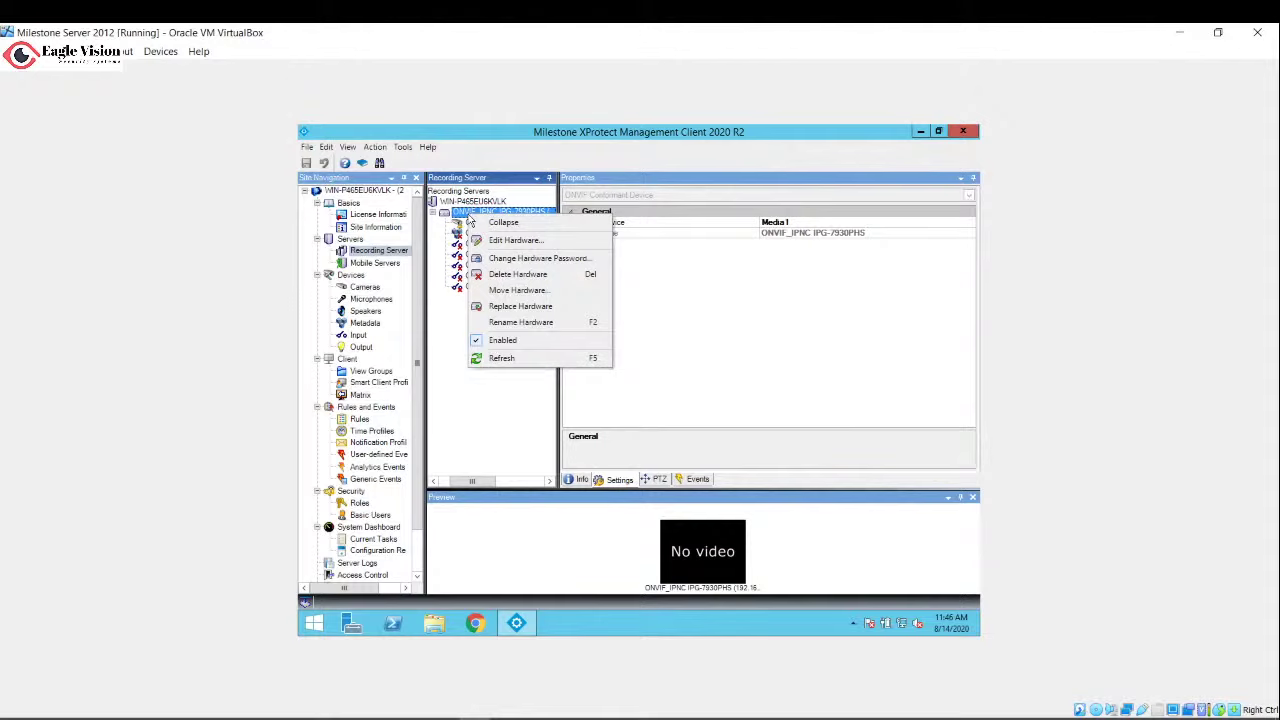
{"action": "left_click", "coordinate": [521, 306]}
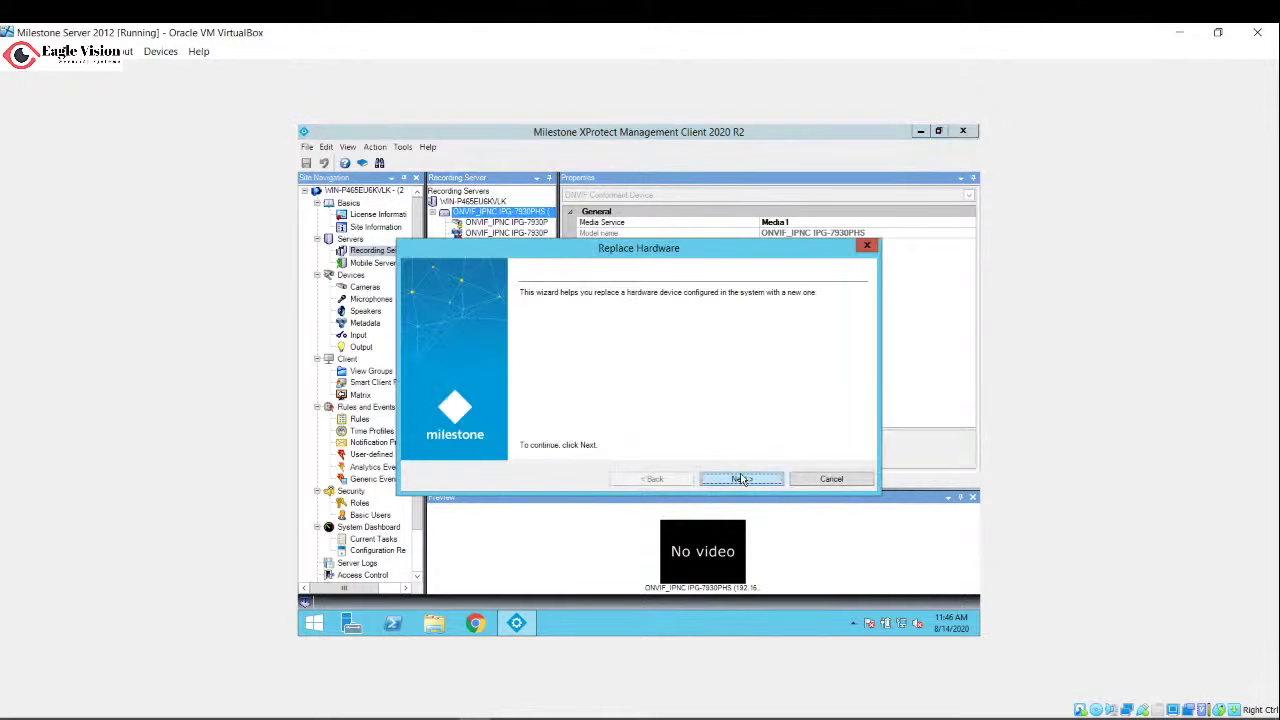
{"action": "left_click", "coordinate": [740, 480]}
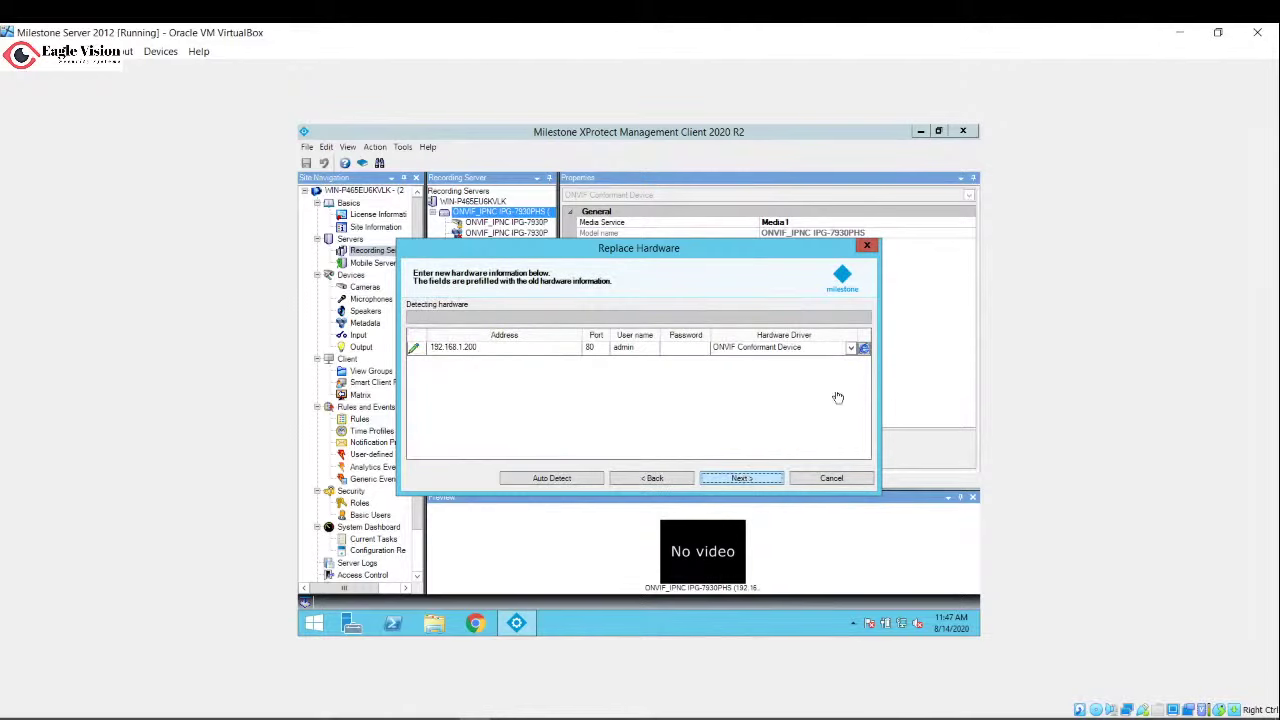
{"action": "left_click", "coordinate": [850, 348]}
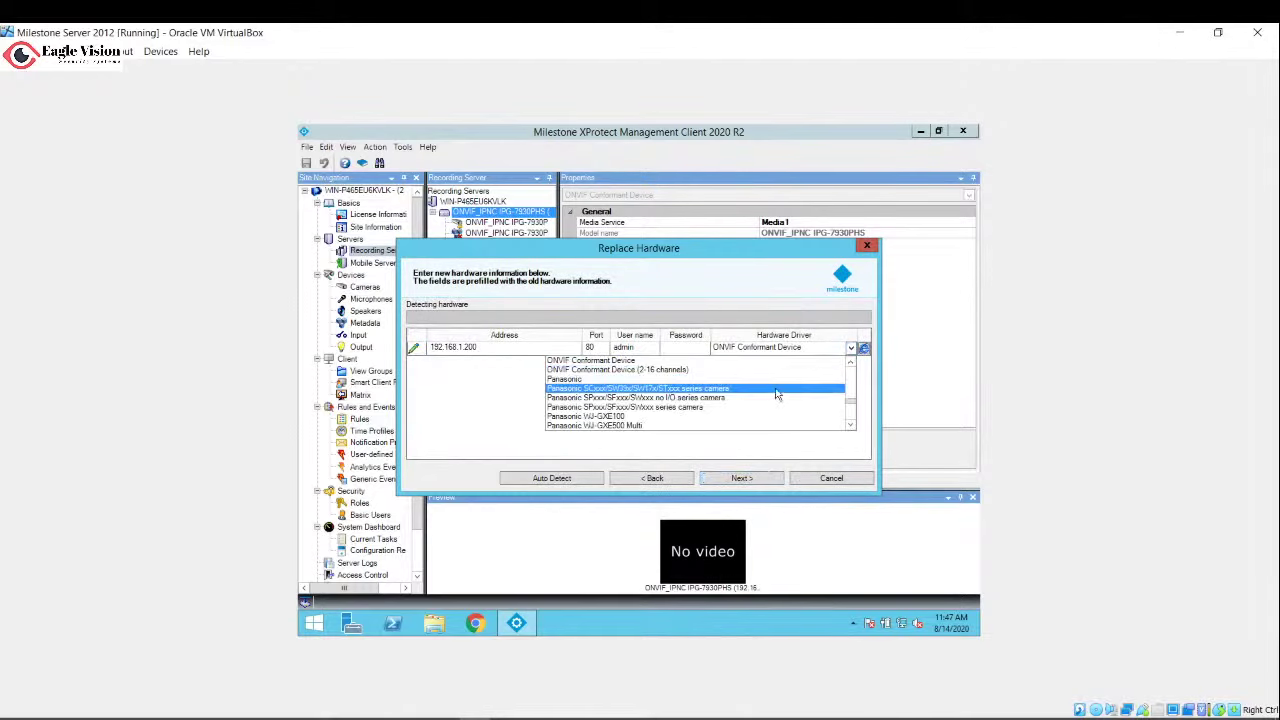
{"action": "scroll", "coordinate": [771, 397], "scroll_direction": "up", "scroll_amount": 10}
{"action": "scroll", "coordinate": [771, 397], "scroll_direction": "up", "scroll_amount": 3}
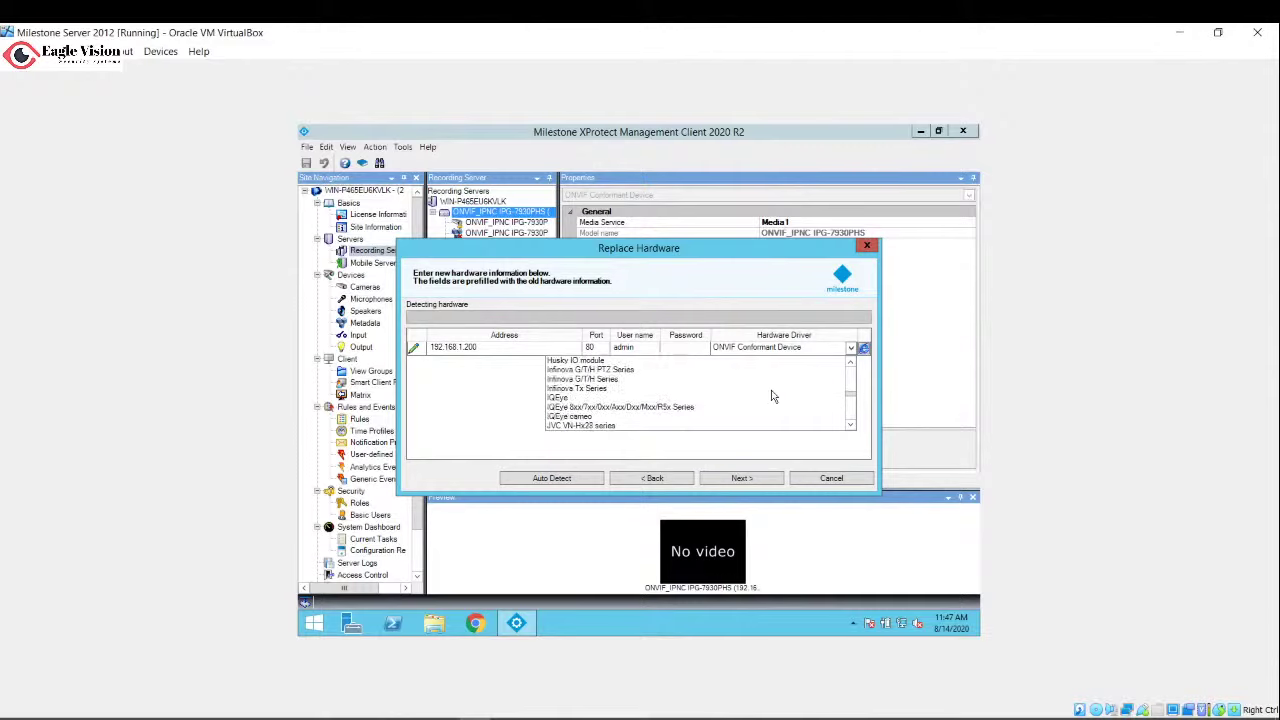
{"action": "scroll", "coordinate": [815, 389], "scroll_direction": "down", "scroll_amount": 3}
{"action": "scroll", "coordinate": [814, 389], "scroll_direction": "down", "scroll_amount": 9}
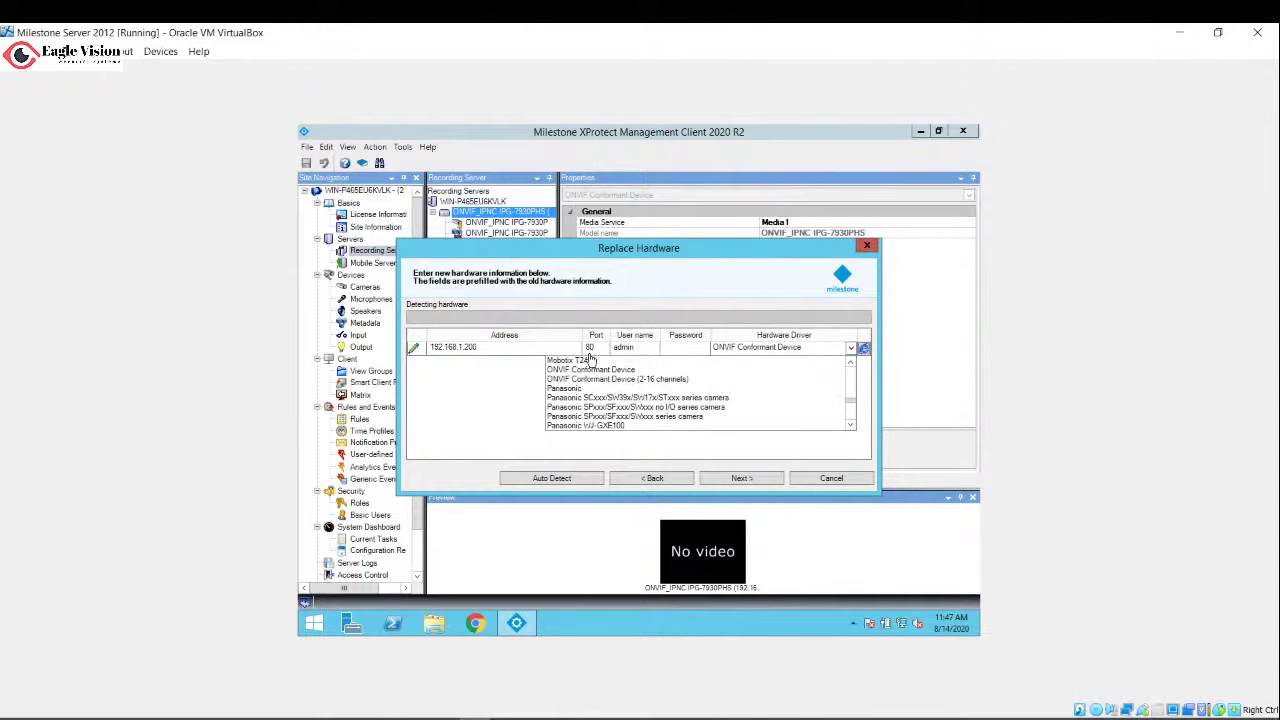
{"action": "left_click", "coordinate": [592, 370]}
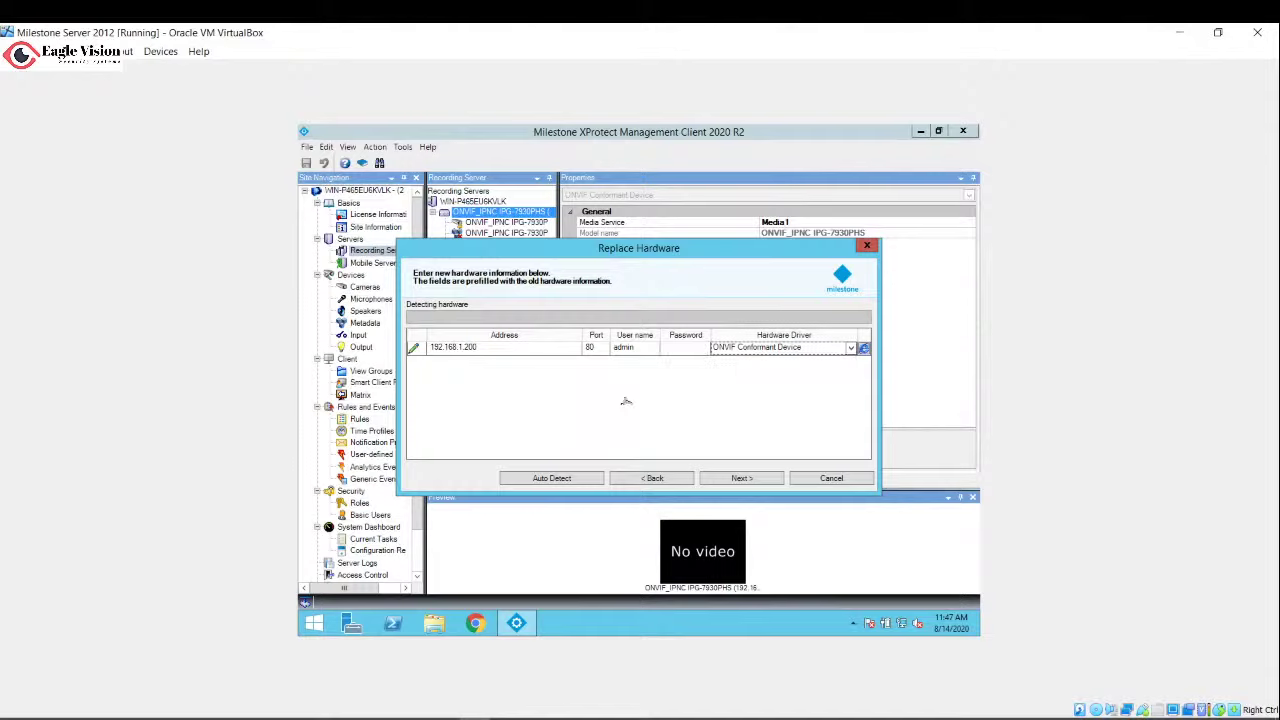
{"action": "left_click", "coordinate": [738, 478]}
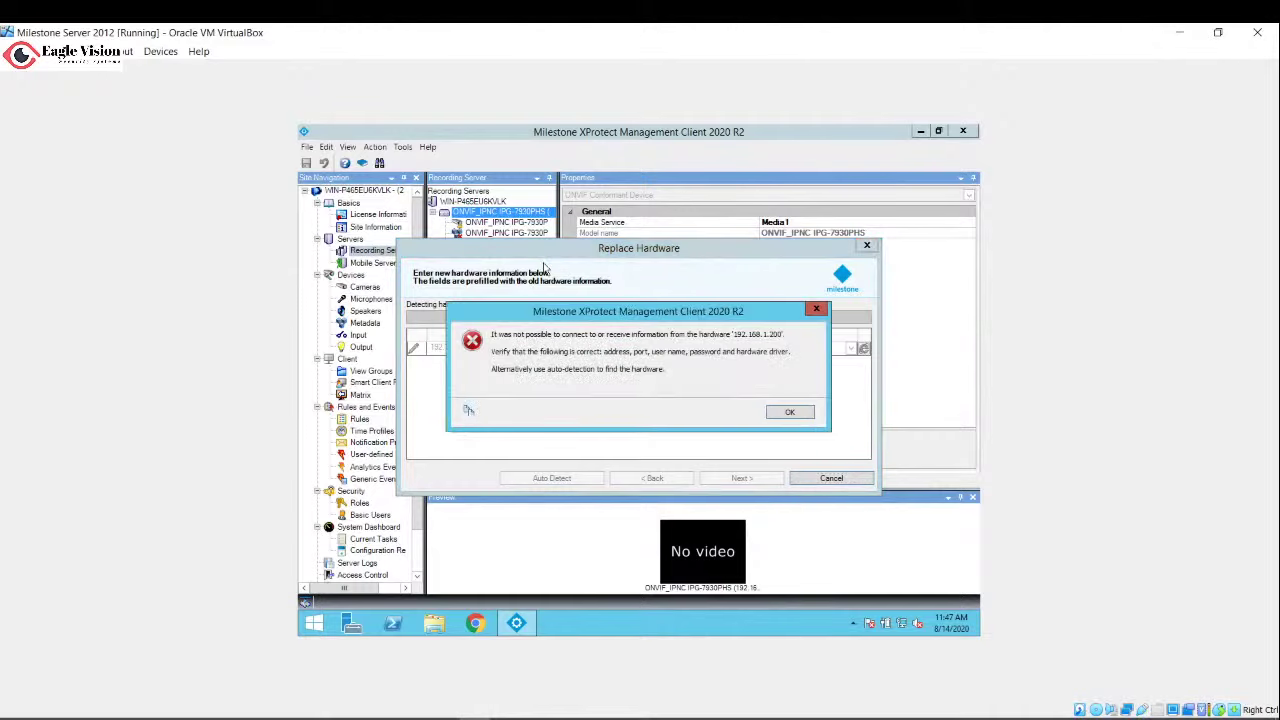
{"action": "left_click", "coordinate": [789, 413]}
{"action": "left_click", "coordinate": [867, 246]}
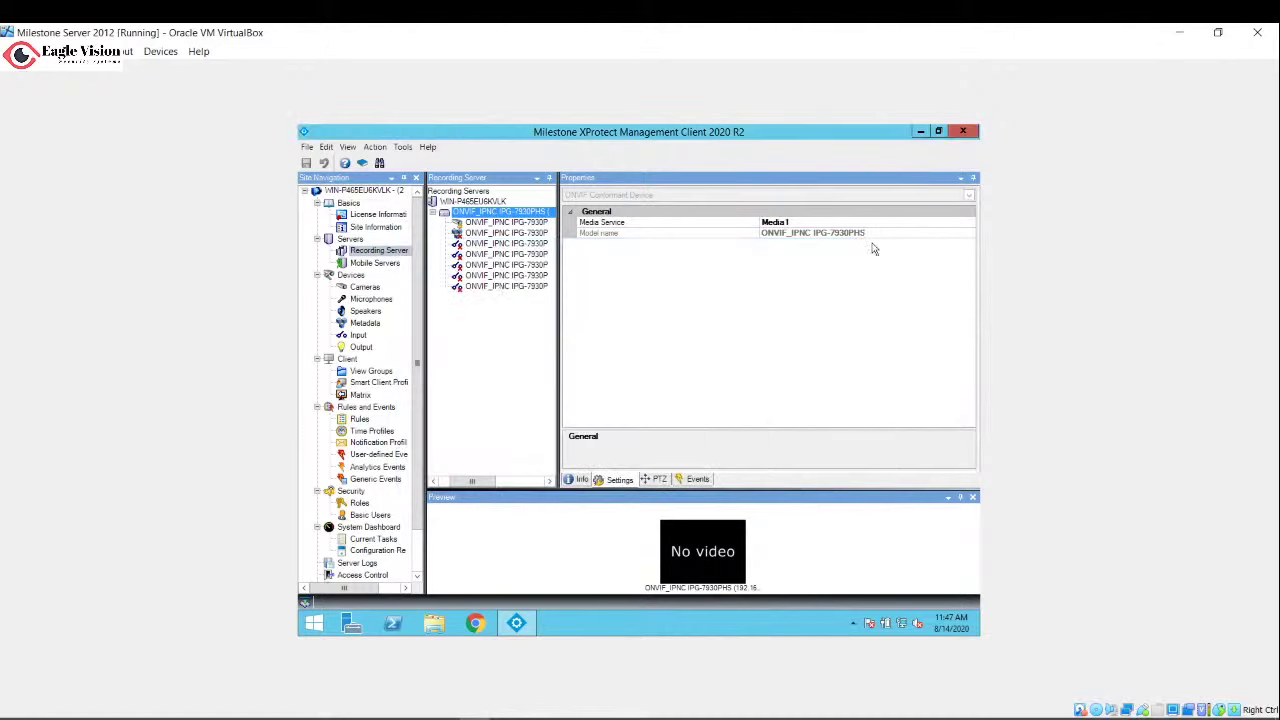
- Refresh the camera device again and examine the properties of its parent hardware
{"action": "left_click", "coordinate": [503, 224]}
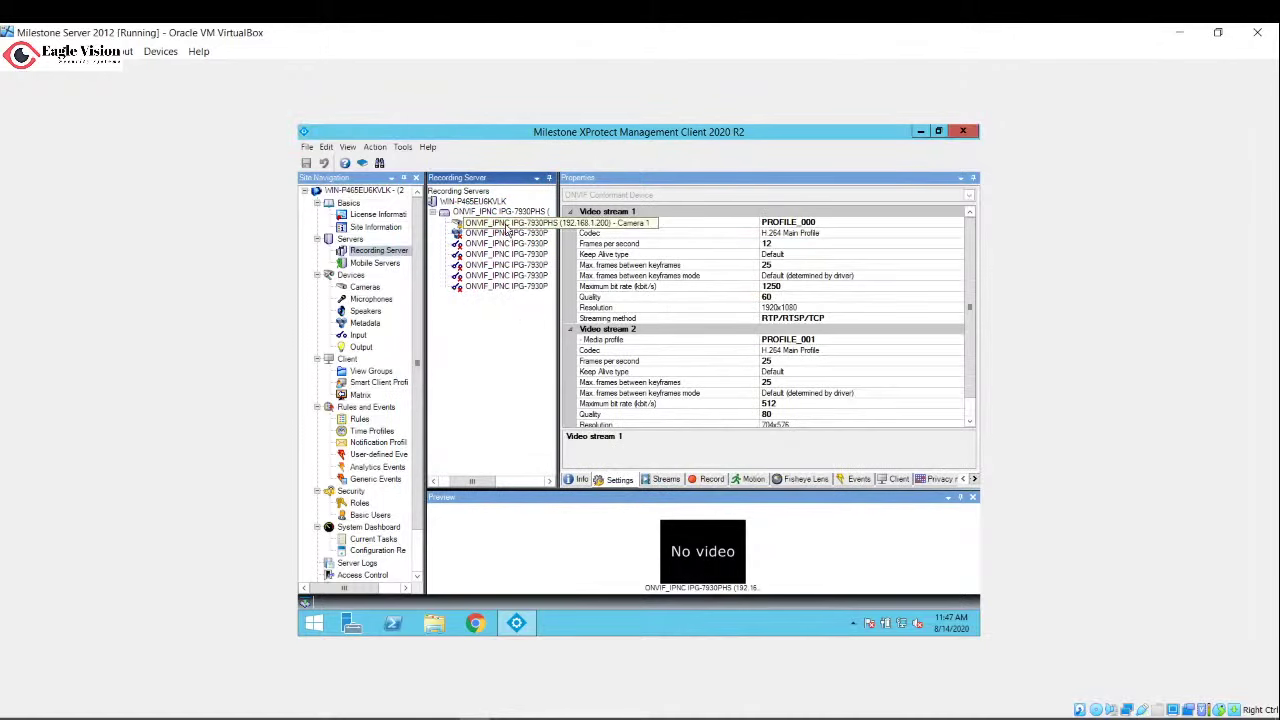
{"action": "right_click", "coordinate": [505, 226]}
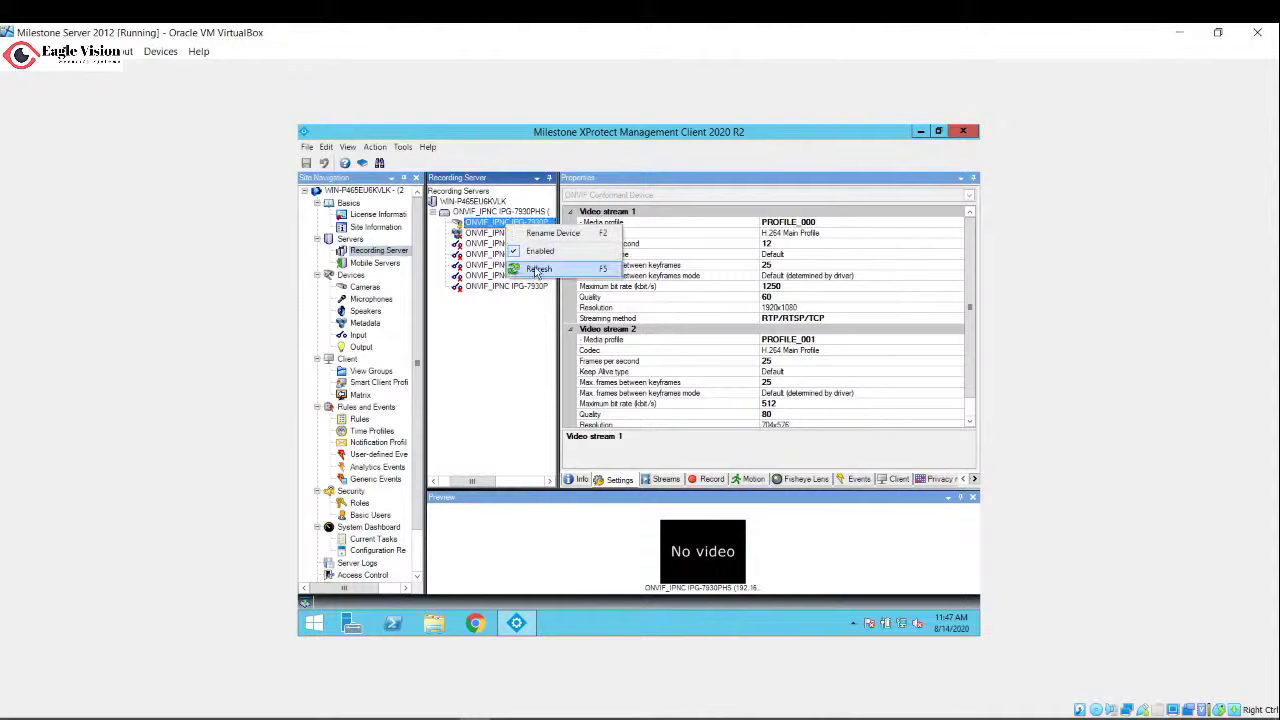
{"action": "left_click", "coordinate": [538, 270]}
{"action": "left_click", "coordinate": [484, 214]}
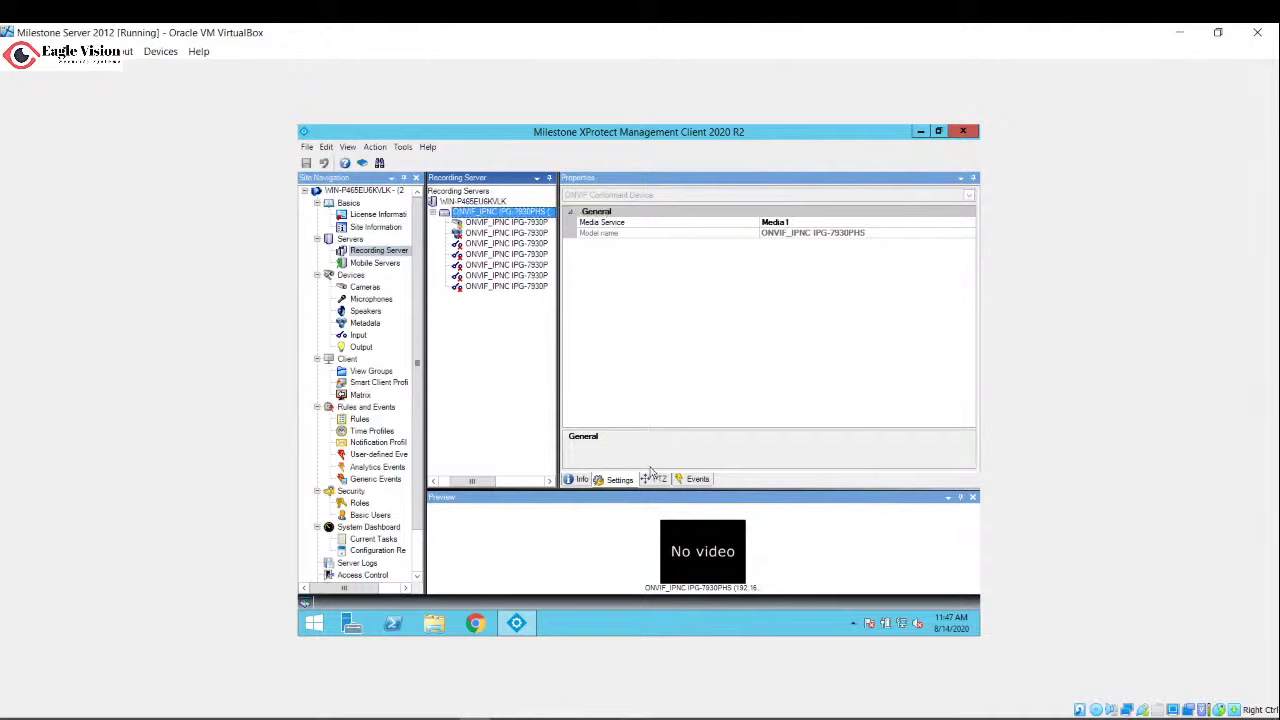
{"action": "left_click", "coordinate": [579, 482]}
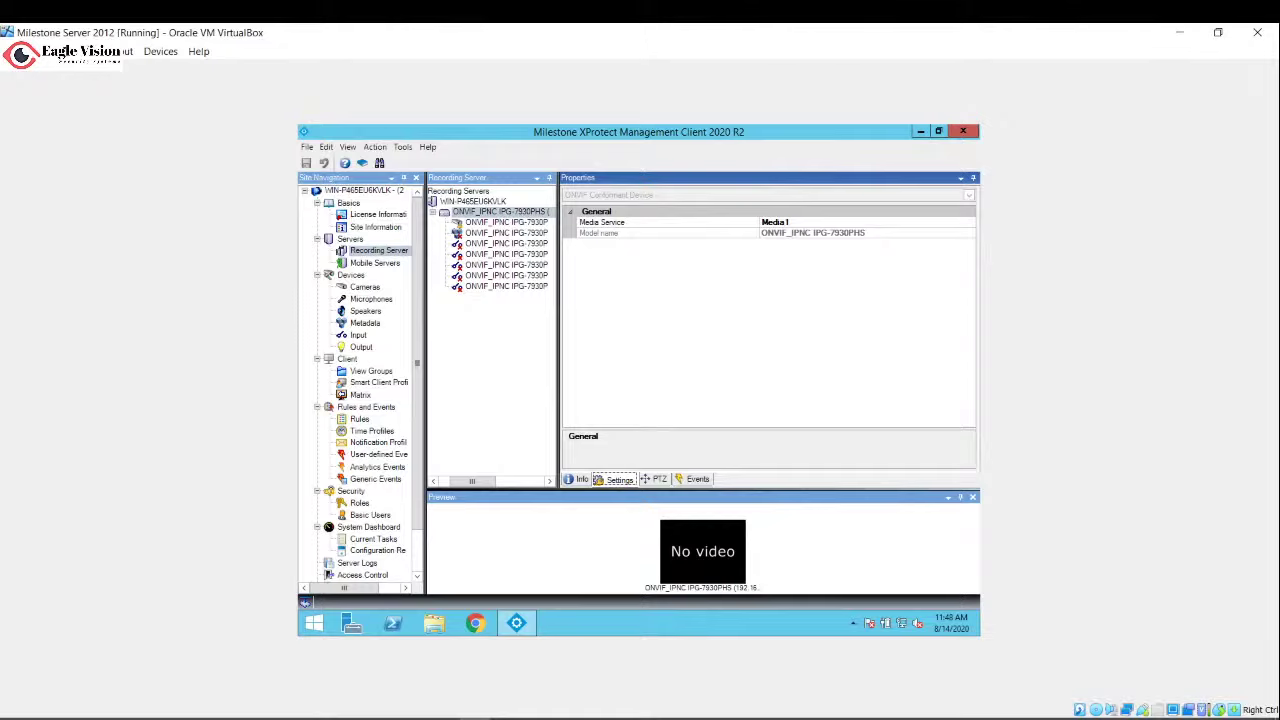
- Open Command Prompt and start a continuous ping to 192.168.1.200, leaving it running in the background
{"action": "left_click", "coordinate": [310, 625]}
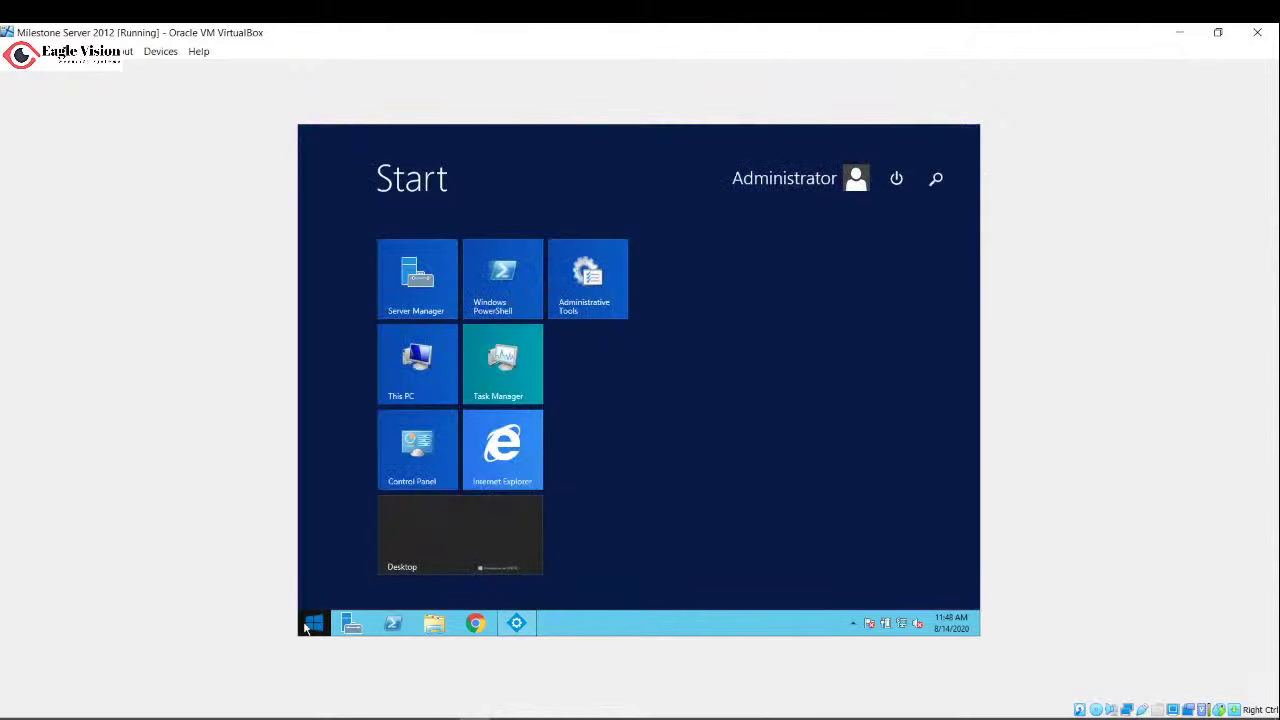
{"action": "type", "text": "cmd"}
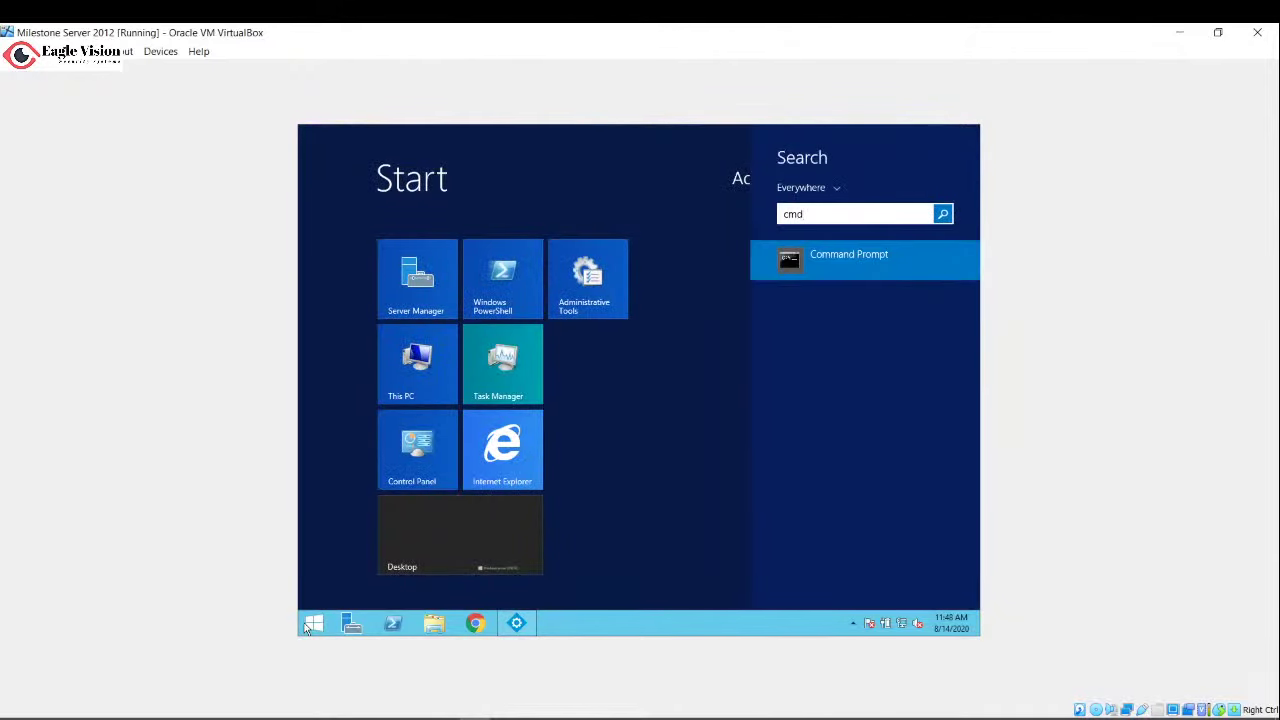
{"action": "left_click", "coordinate": [920, 270]}
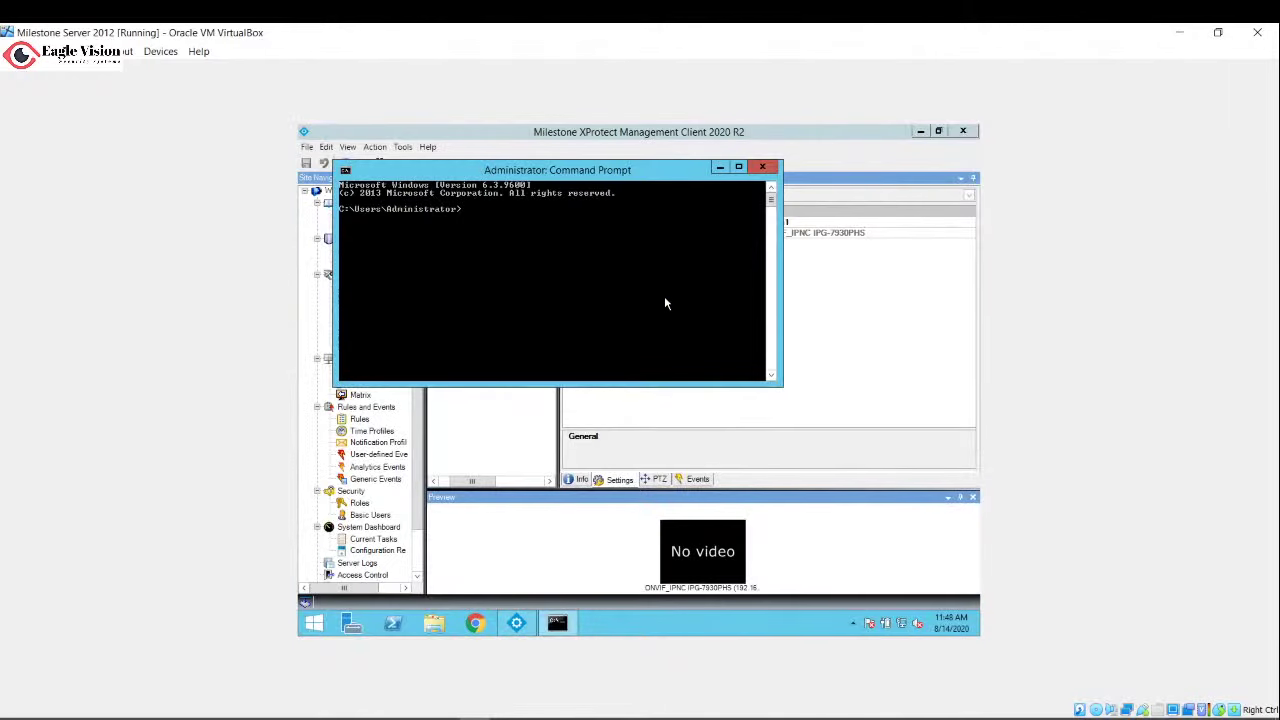
{"action": "type", "text": "ping 192.168.1.200 -t"}
{"action": "key", "text": "Return"}
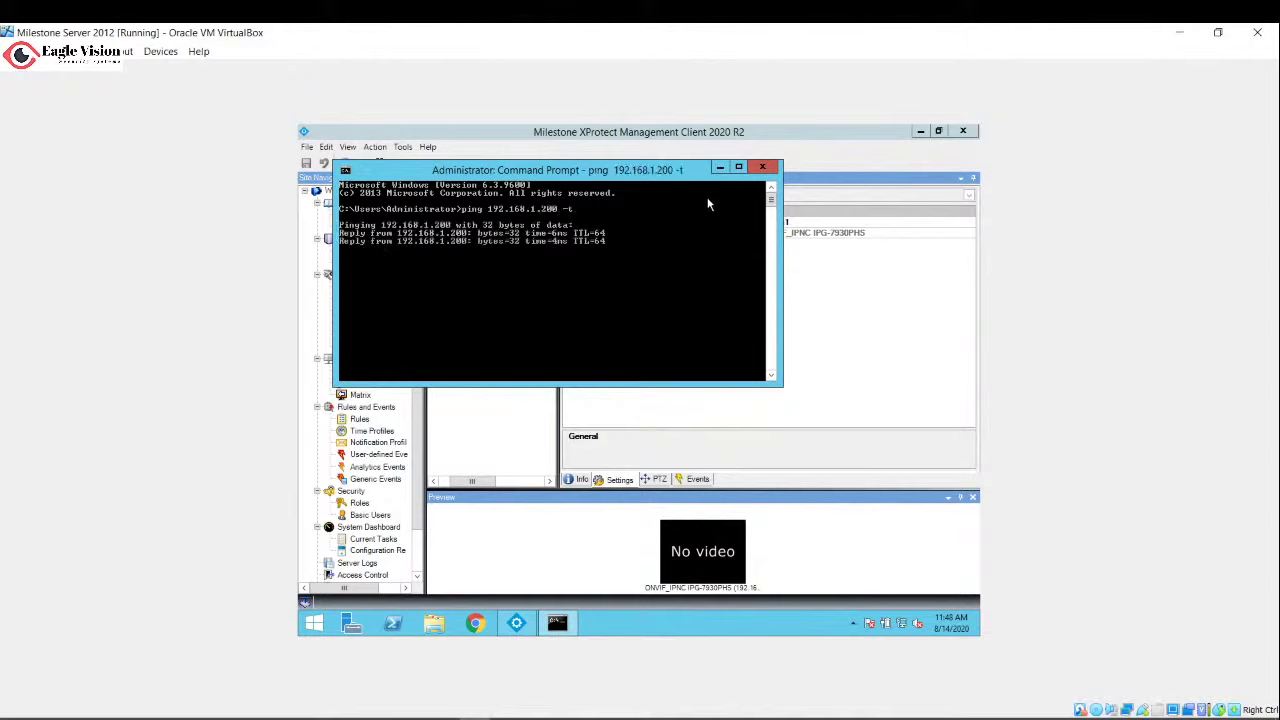
{"action": "left_click", "coordinate": [719, 167]}
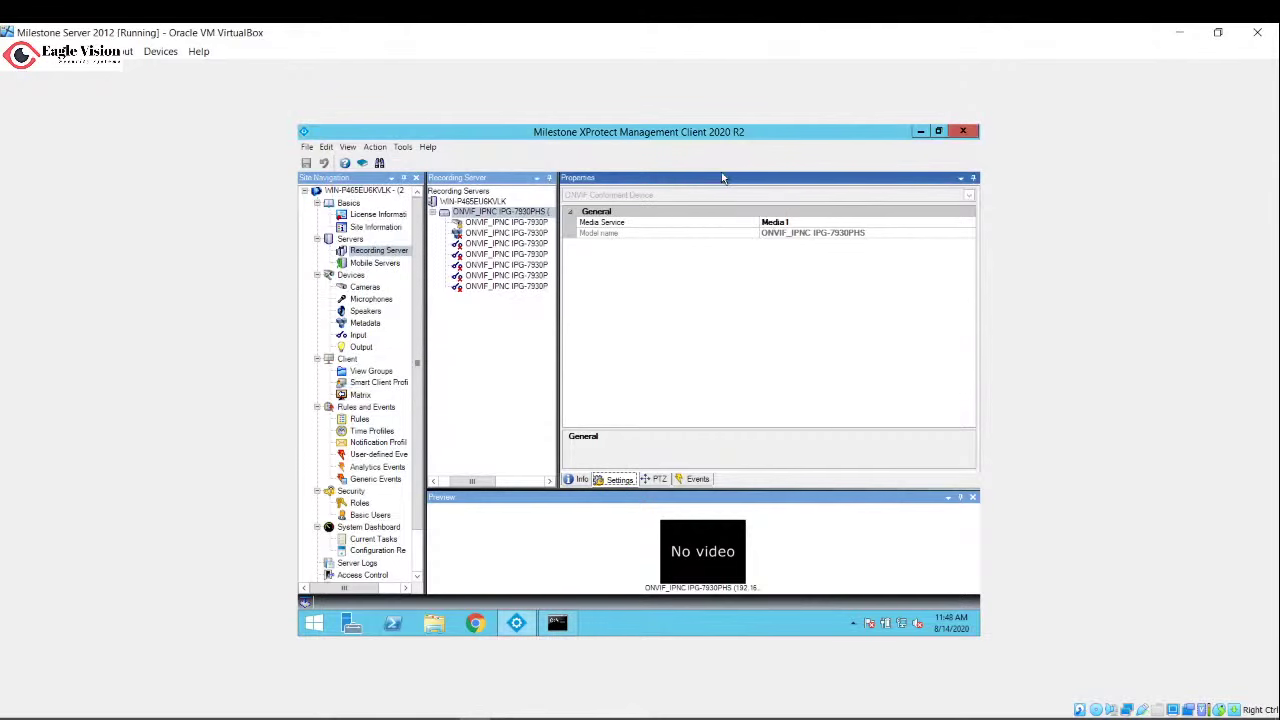
- Select the camera under the recording server hardware and check the replies of the running ping
{"action": "left_click", "coordinate": [531, 223]}
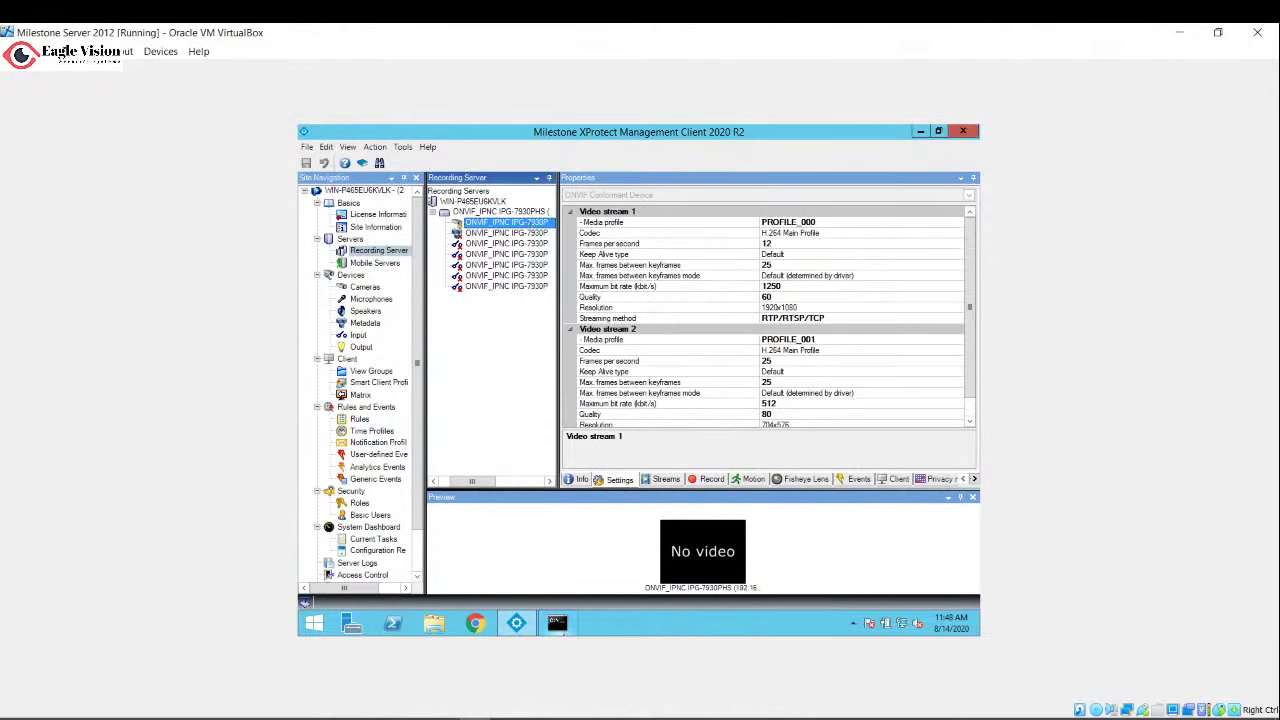
{"action": "left_click", "coordinate": [557, 623]}
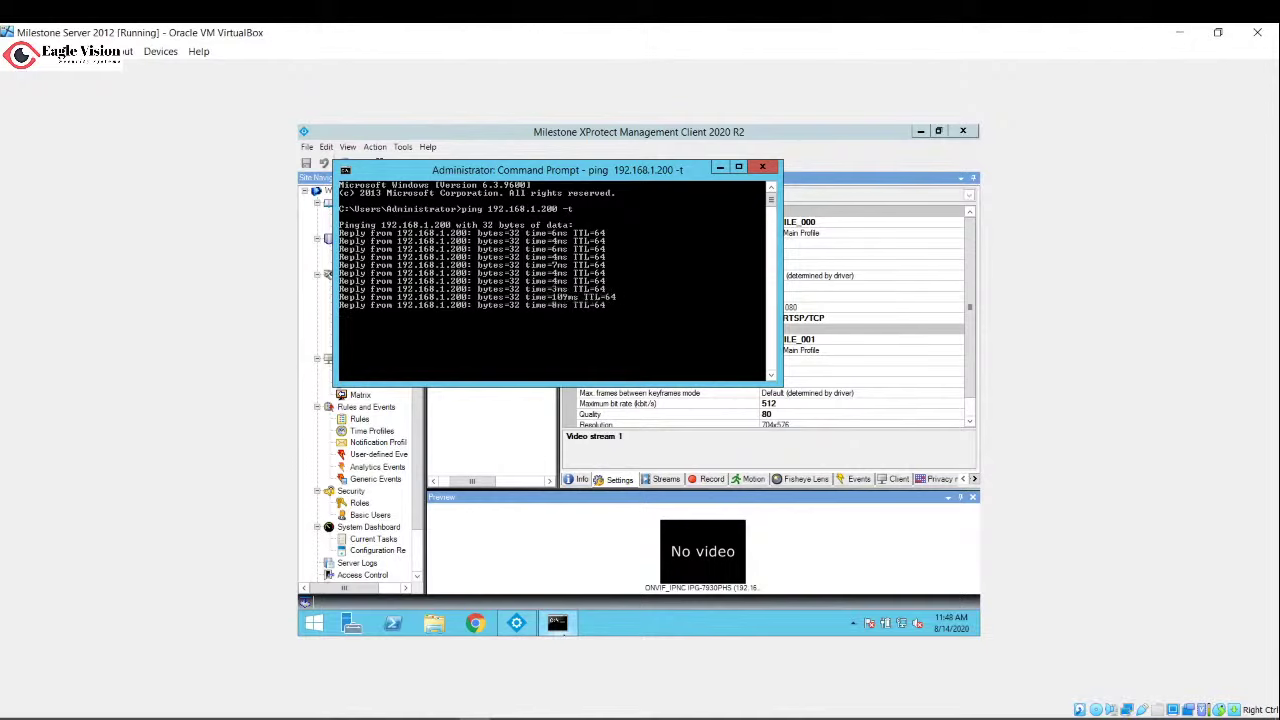
{"action": "left_click", "coordinate": [719, 168]}
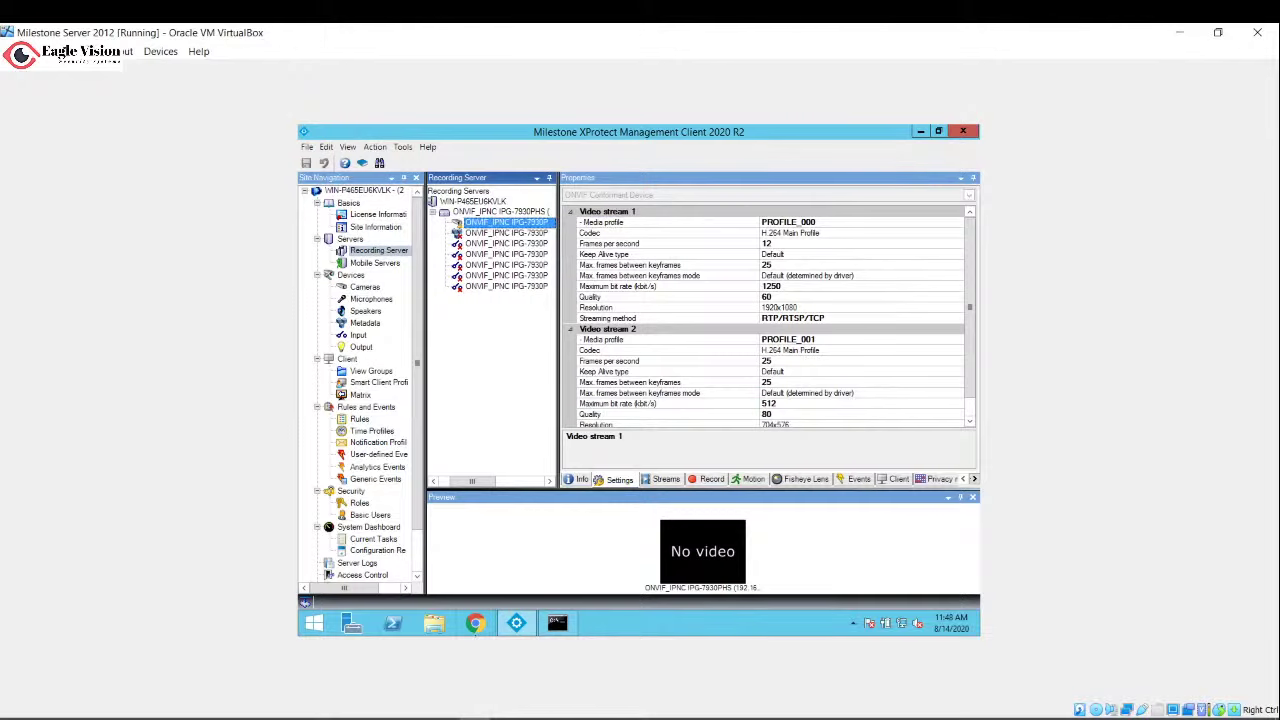
- Open Windows Services, restart the Milestone XProtect Recording Server service, and return to the Management Client
{"action": "left_click", "coordinate": [318, 625]}
{"action": "type", "text": "servi"}
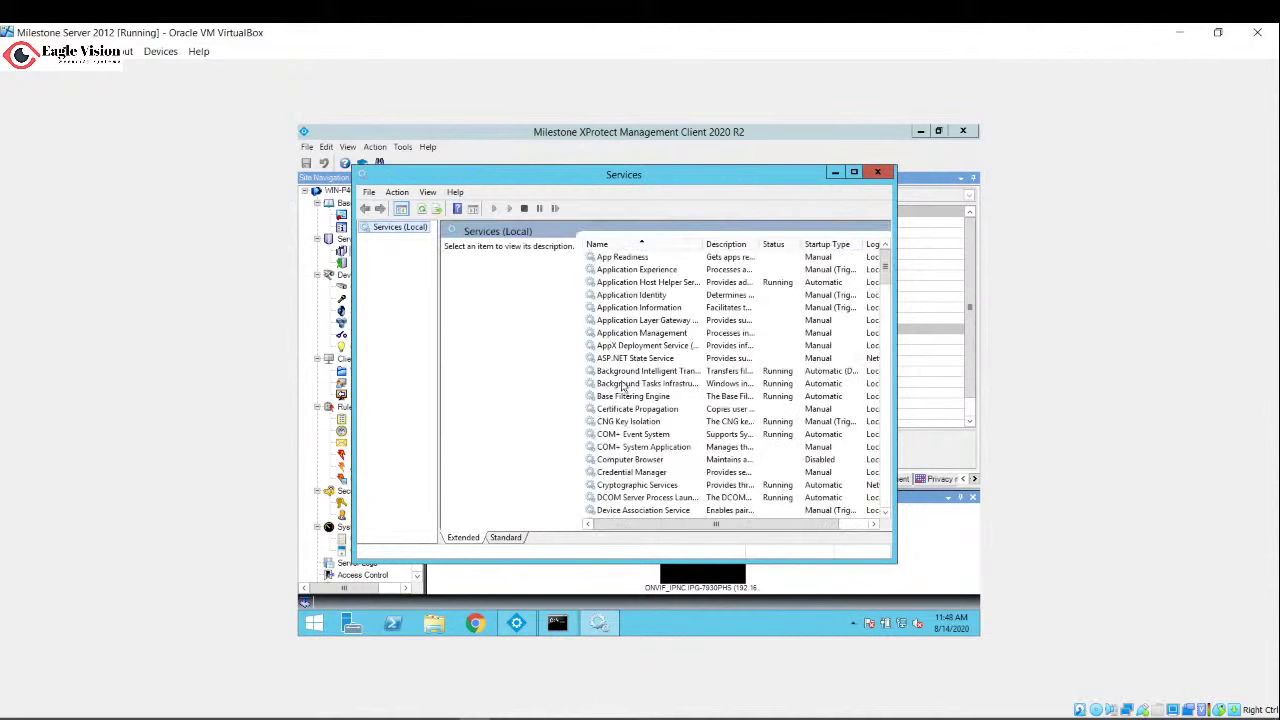
{"action": "key", "text": "m"}
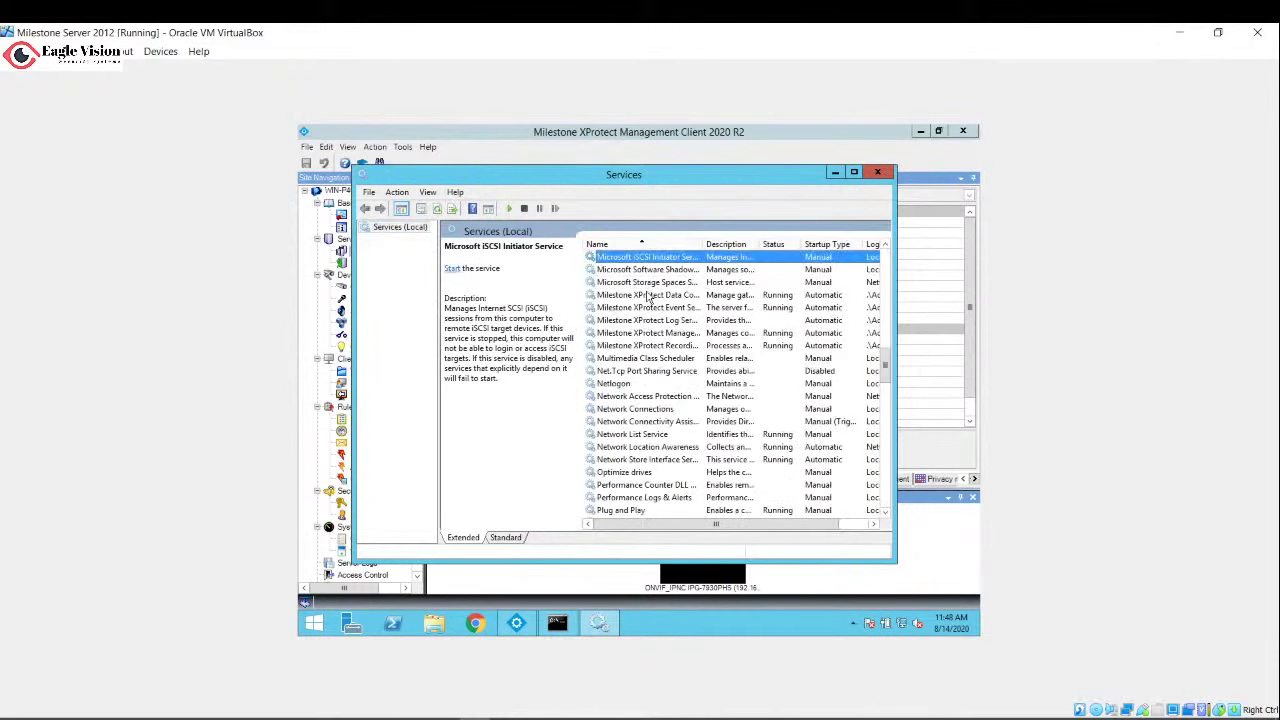
{"action": "left_click", "coordinate": [648, 297]}
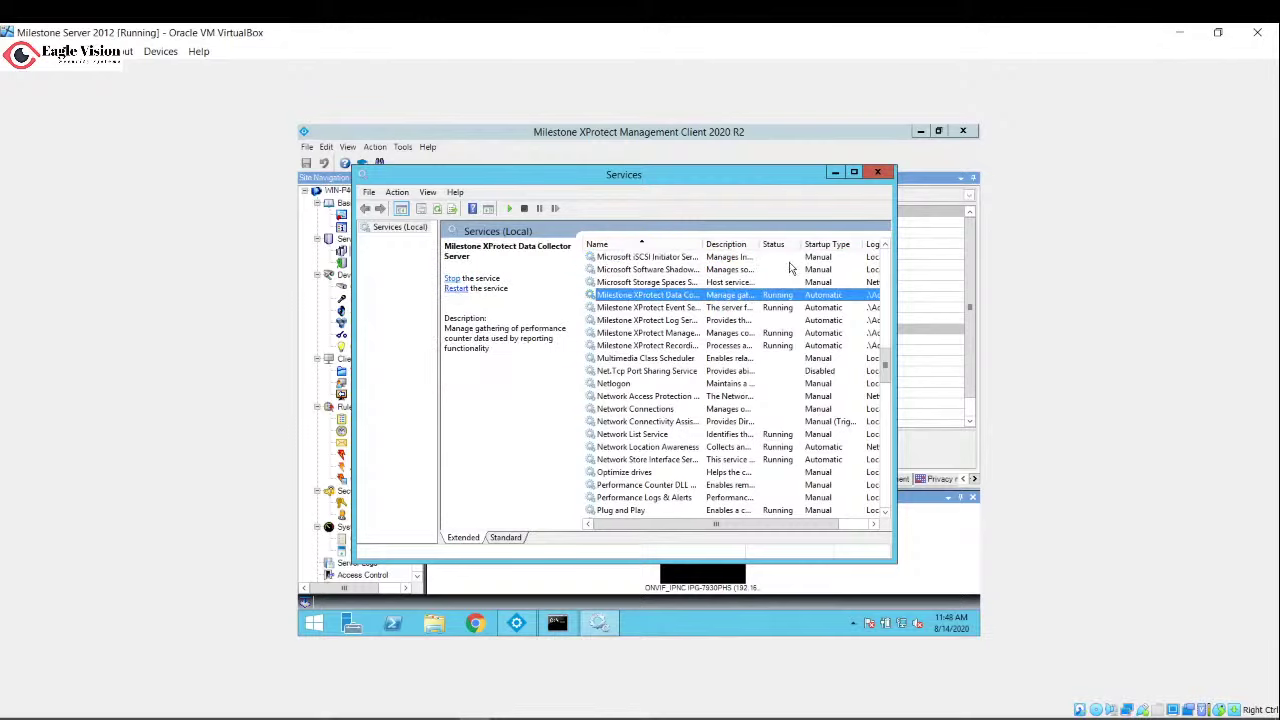
{"action": "left_click_drag", "start_coordinate": [705, 245], "coordinate": [758, 246]}
{"action": "left_click", "coordinate": [679, 346]}
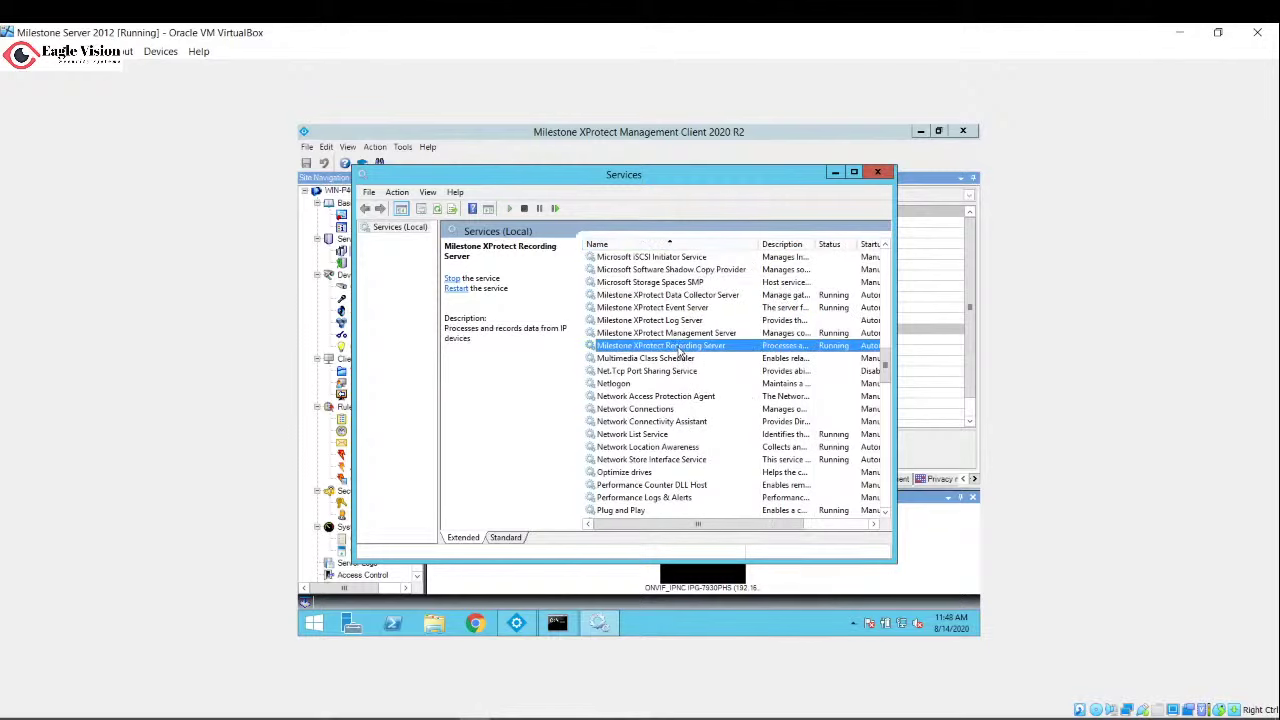
{"action": "left_click", "coordinate": [456, 289]}
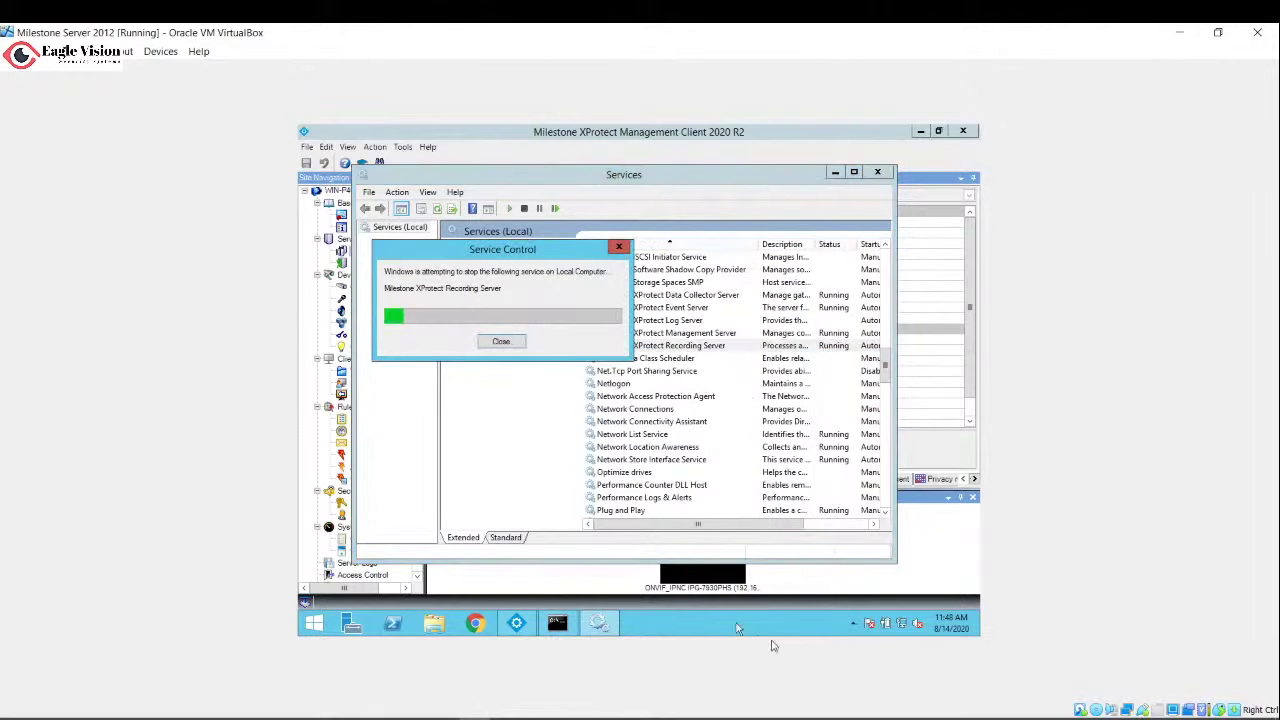
{"action": "left_click", "coordinate": [921, 529]}
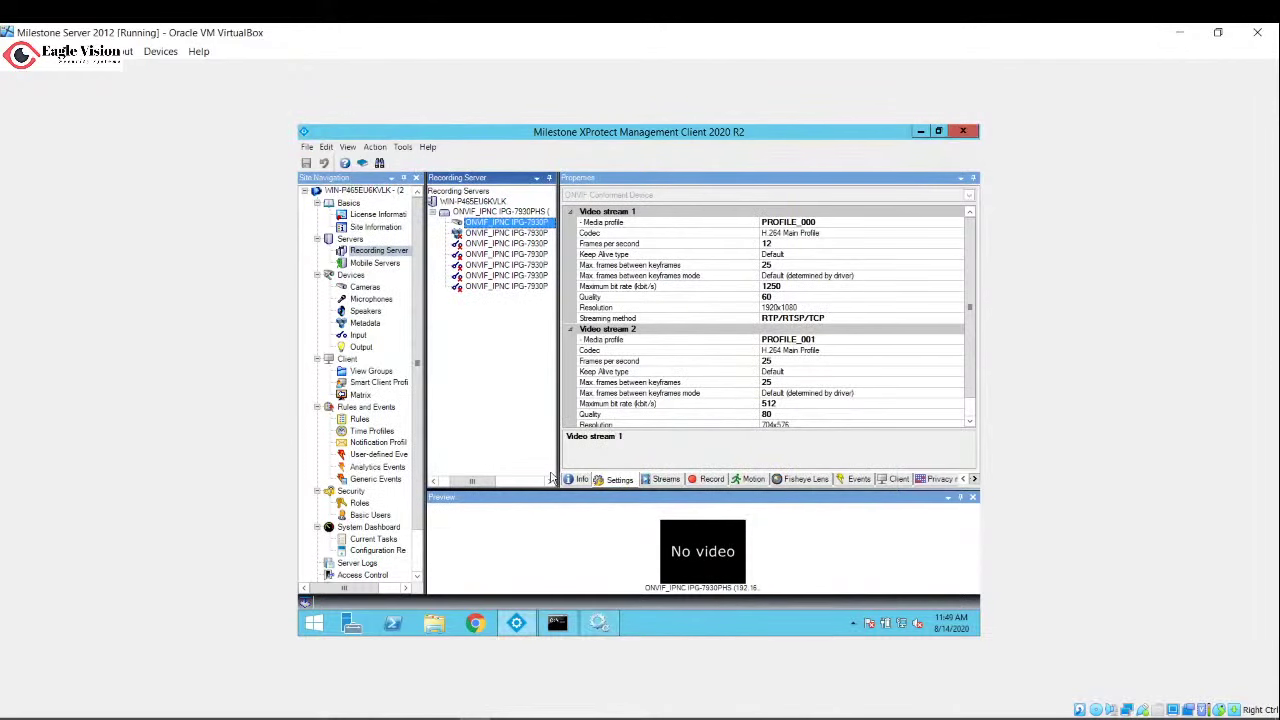
- Check the Recording Server service restart in Windows Services until it completes, and return to the Management Client
{"action": "left_click_drag", "start_coordinate": [462, 487], "coordinate": [450, 486]}
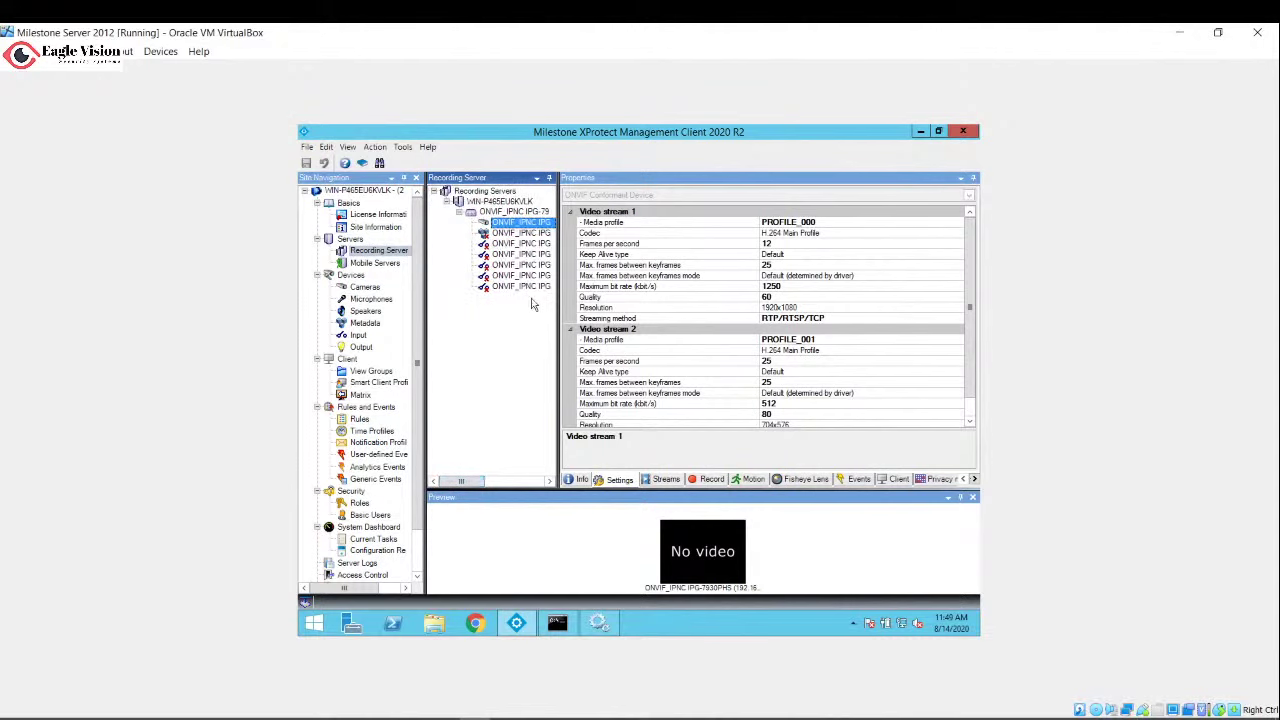
{"action": "left_click", "coordinate": [598, 624]}
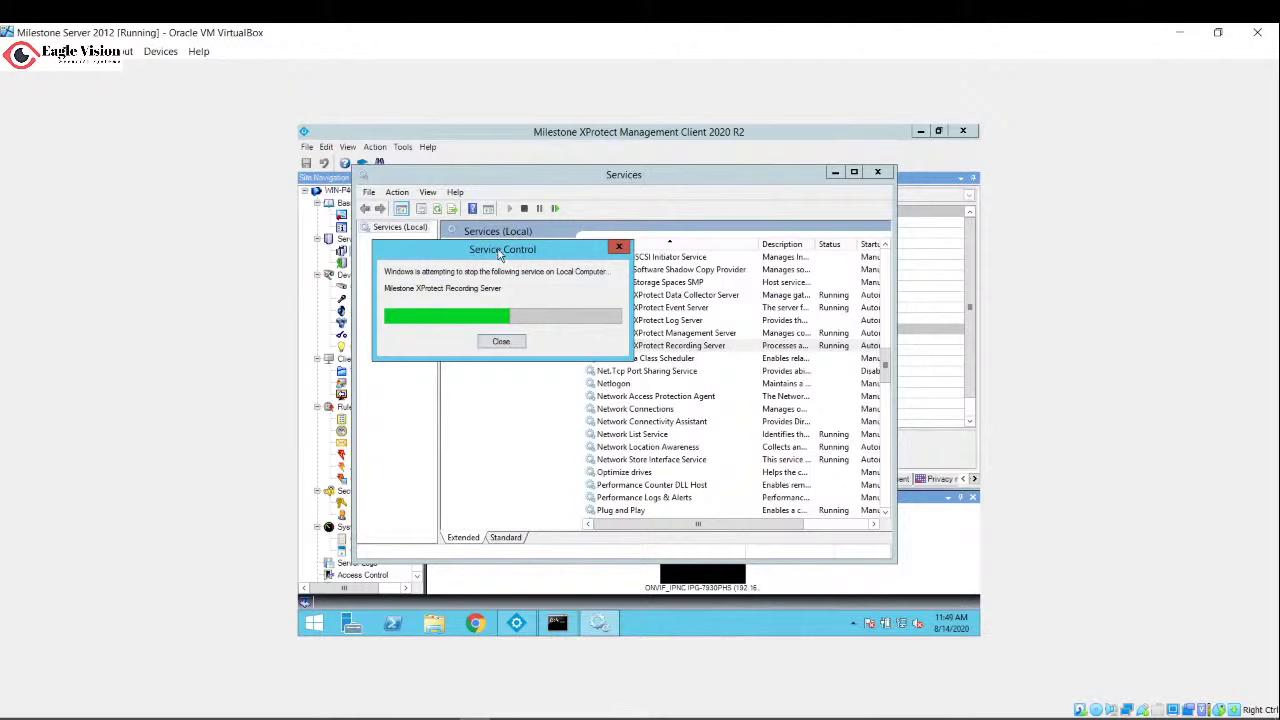
{"action": "left_click_drag", "start_coordinate": [495, 249], "coordinate": [608, 263]}
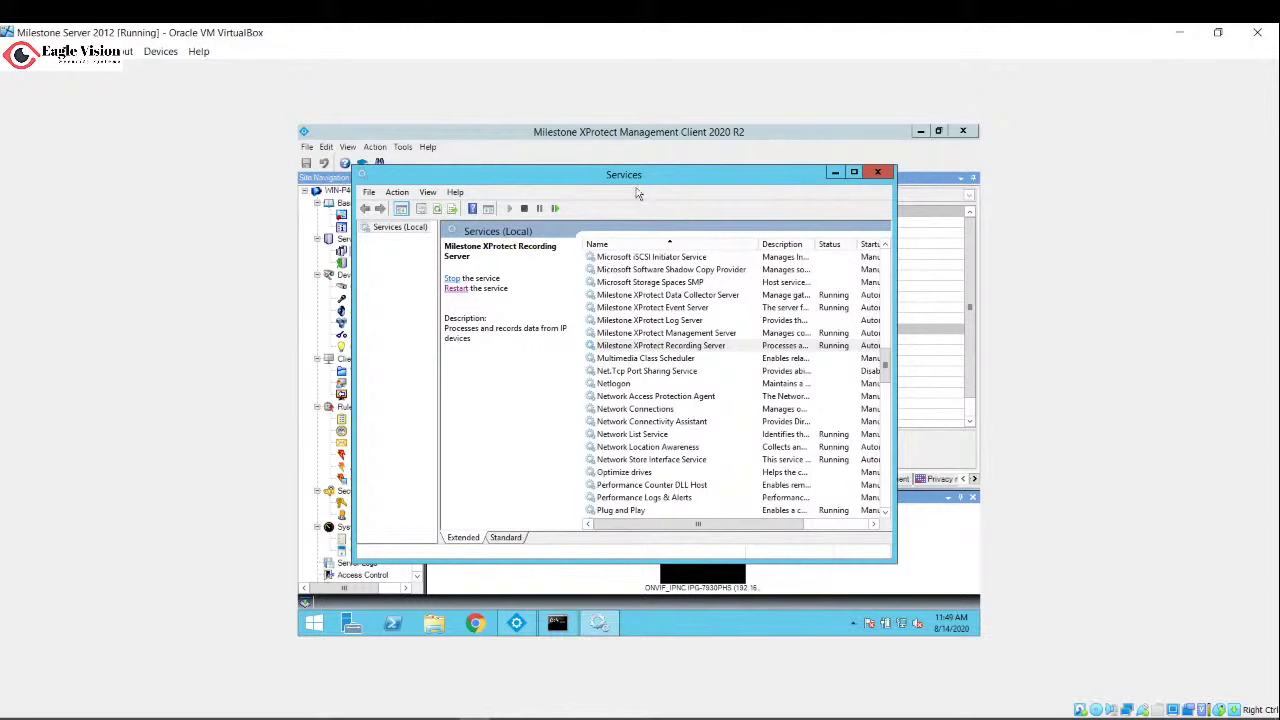
{"action": "left_click", "coordinate": [833, 175]}
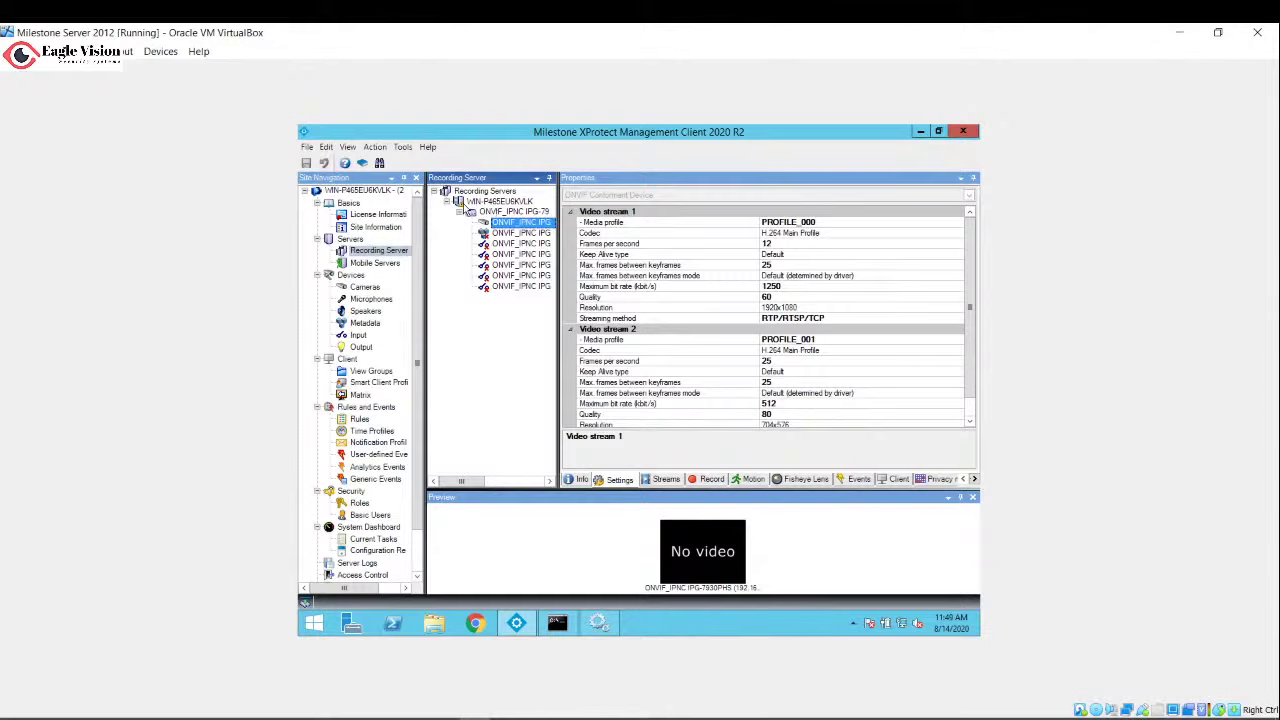
- View the properties of the recording server and its camera hardware, and close the Windows Services window
{"action": "left_click", "coordinate": [482, 202]}
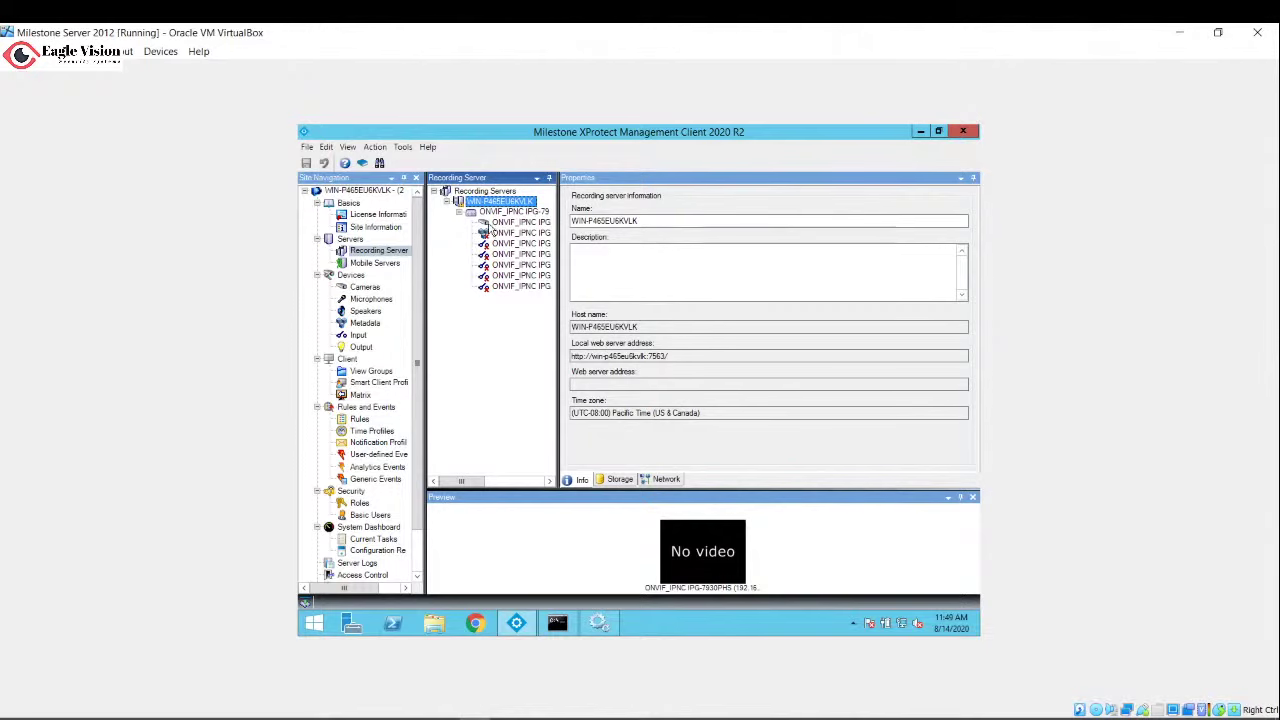
{"action": "left_click", "coordinate": [495, 212]}
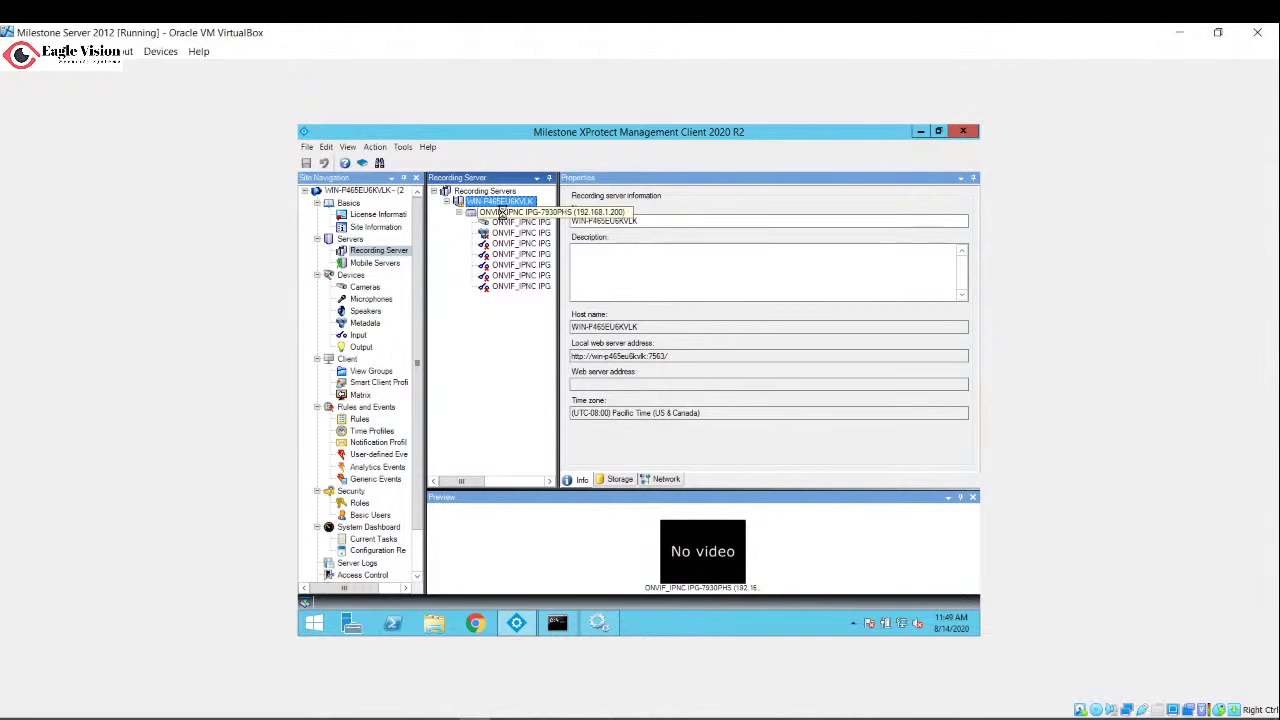
{"action": "left_click", "coordinate": [601, 624]}
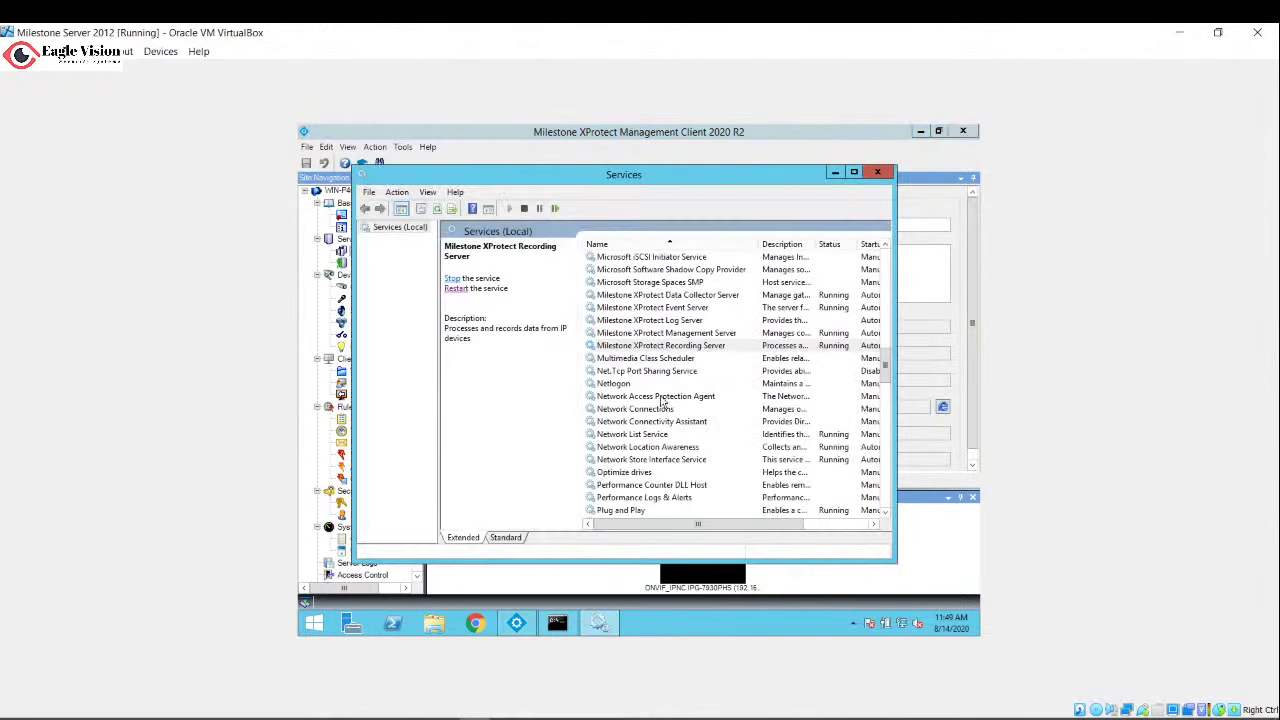
{"action": "left_click", "coordinate": [877, 175]}
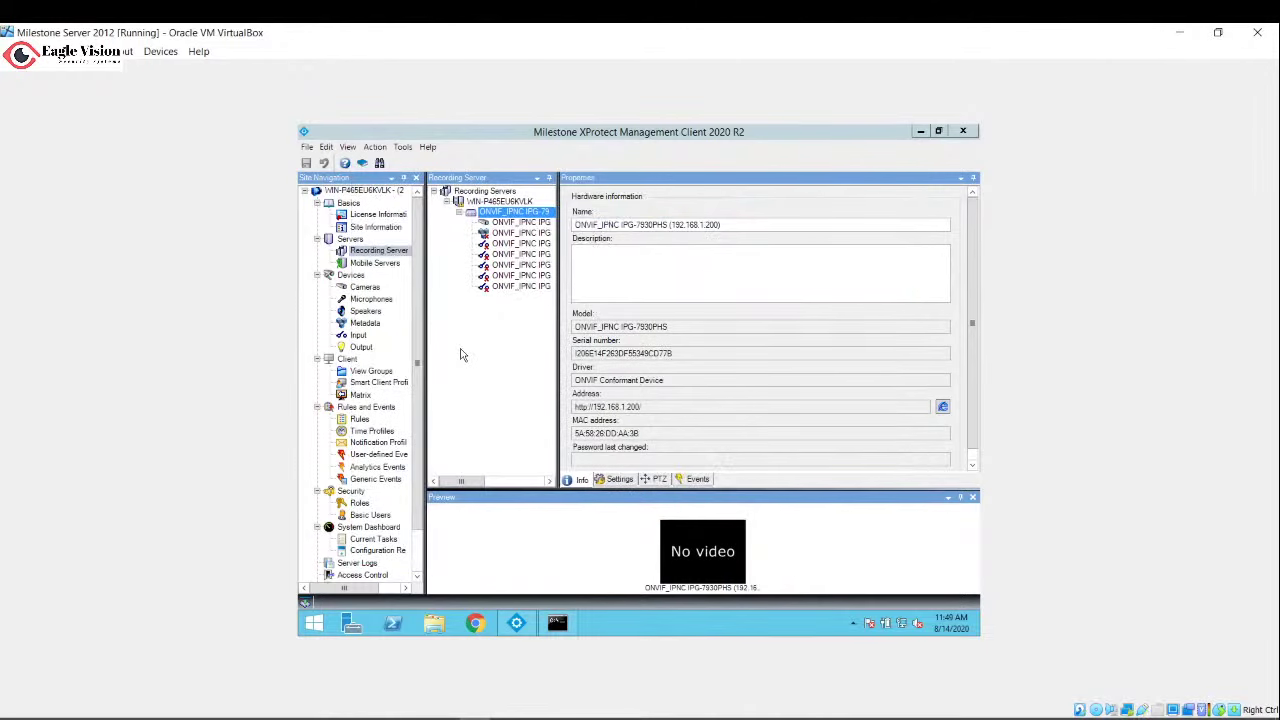
- Review the device information, stream list and recording settings of the camera under the recording server hardware
{"action": "left_click", "coordinate": [516, 224]}
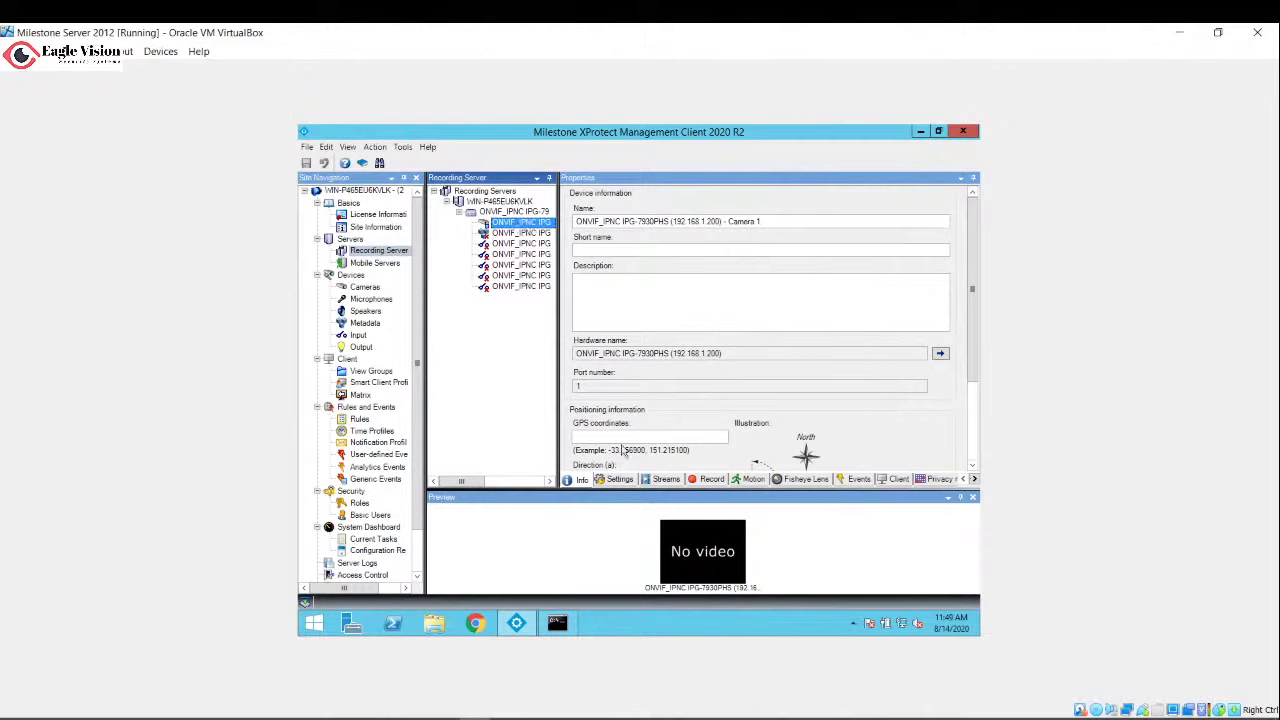
{"action": "left_click", "coordinate": [716, 479]}
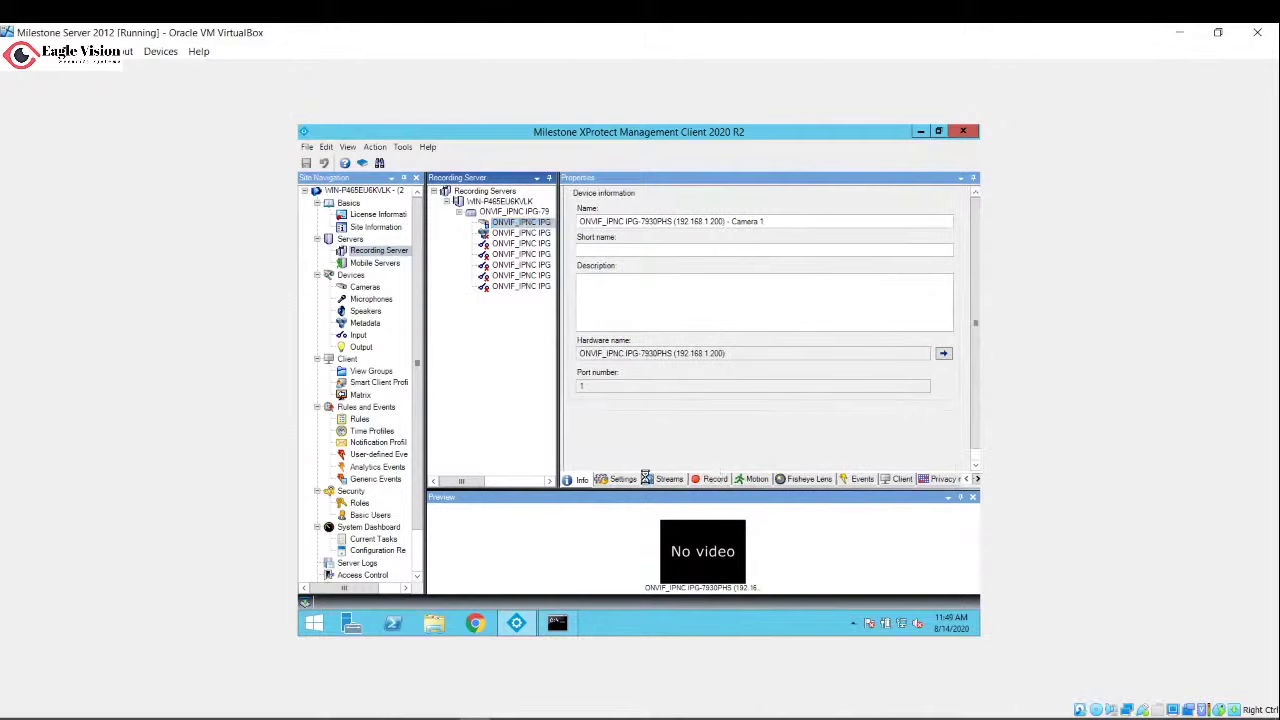
{"action": "left_click", "coordinate": [665, 479]}
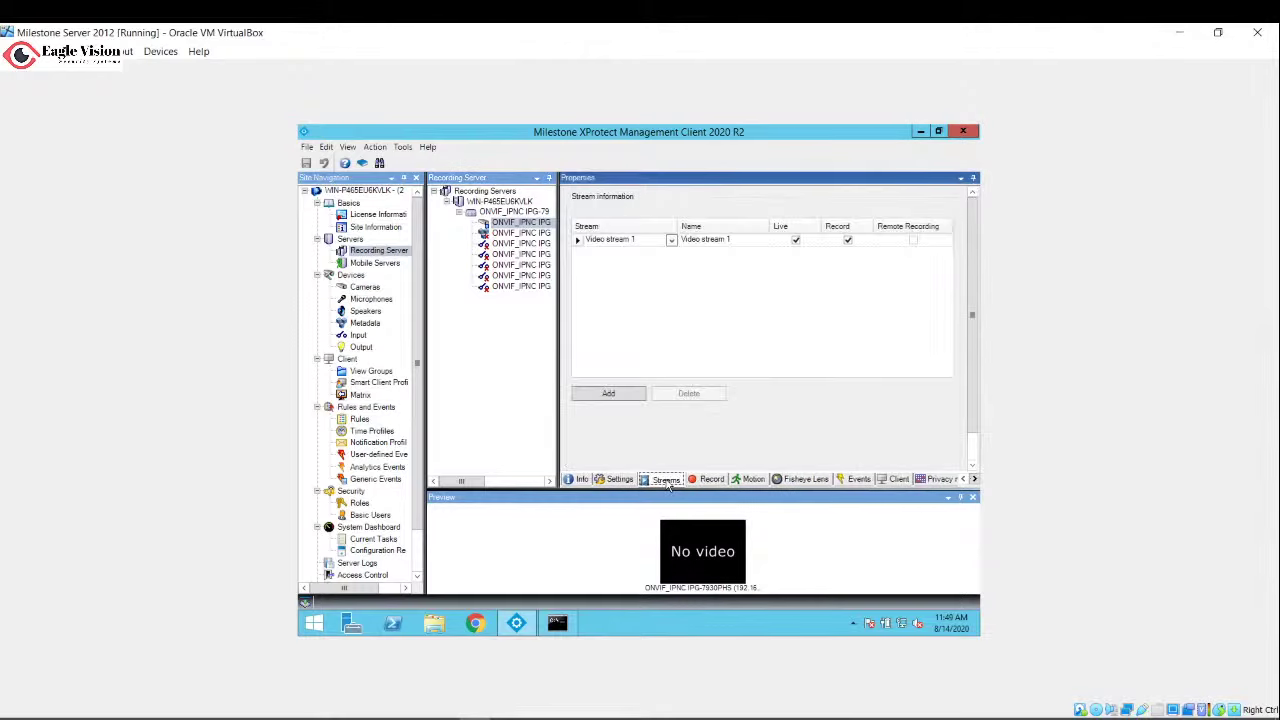
{"action": "left_click", "coordinate": [706, 481]}
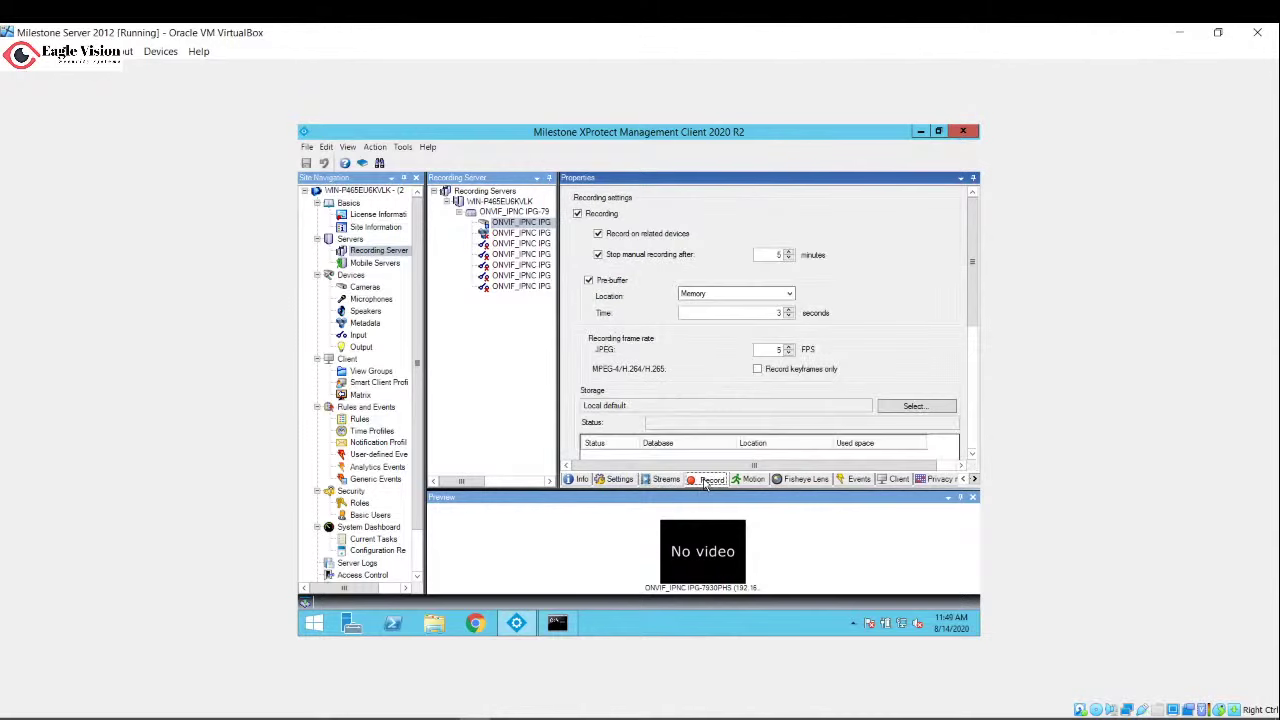
- Set the streaming method of the camera's Video stream 1 to RTP/RTSP/HTTP/TCP and save the change
{"action": "left_click", "coordinate": [618, 481]}
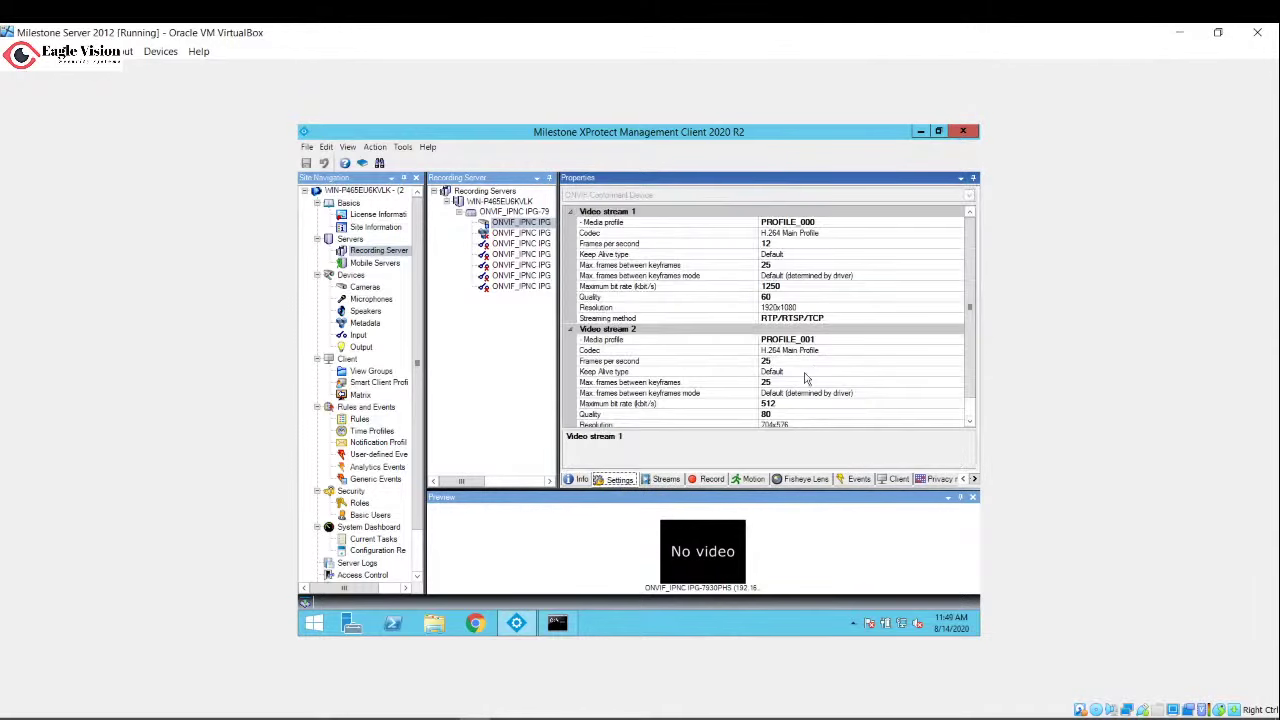
{"action": "left_click", "coordinate": [828, 318]}
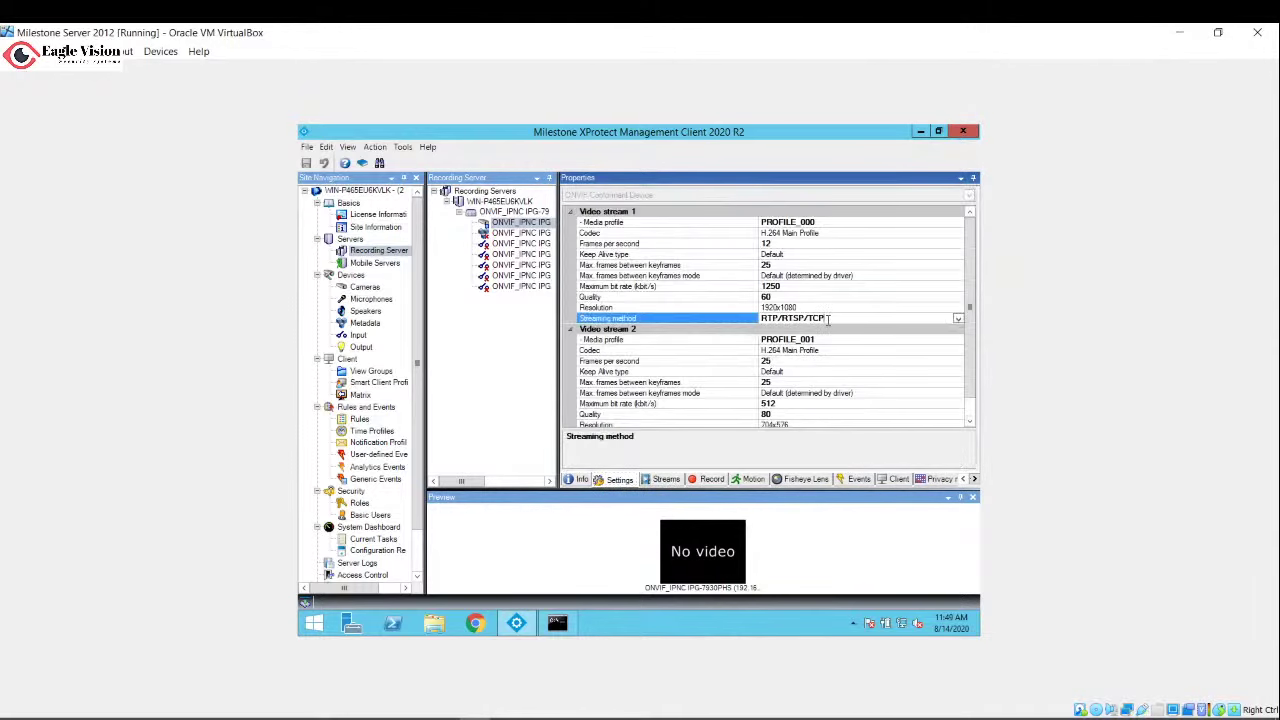
{"action": "left_click", "coordinate": [958, 320]}
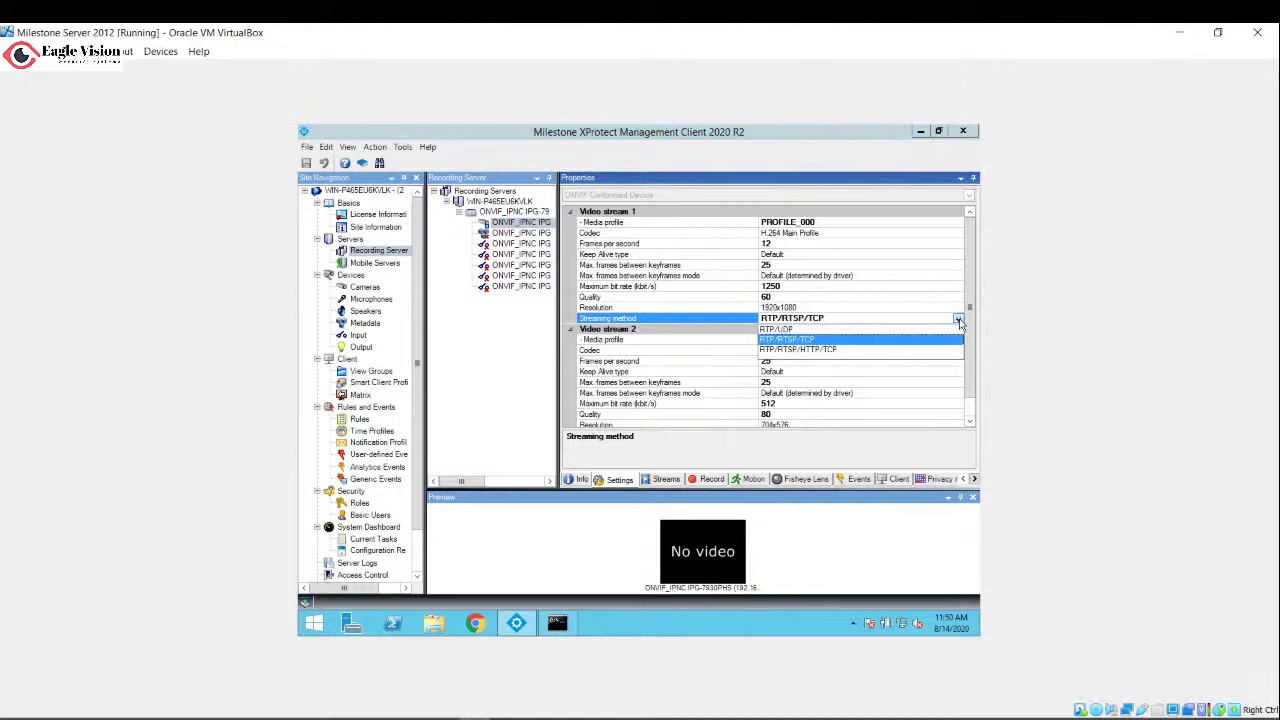
{"action": "left_click", "coordinate": [825, 350]}
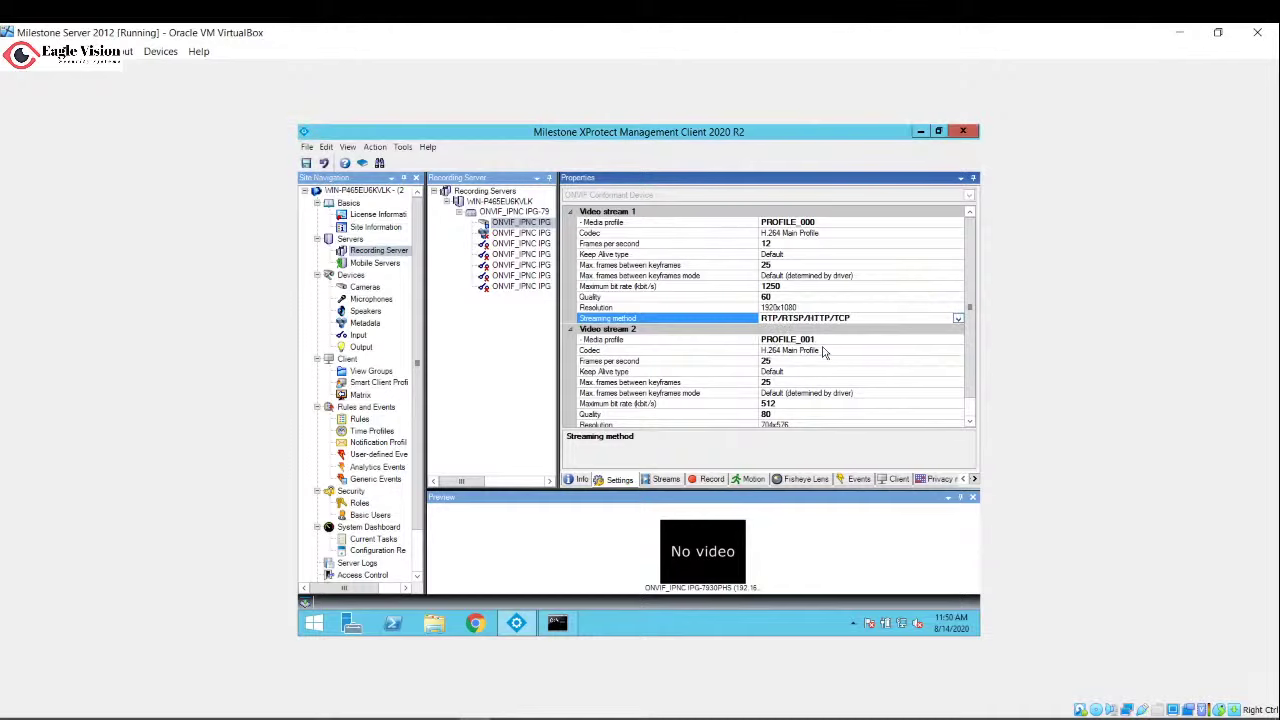
{"action": "left_click", "coordinate": [668, 481]}
{"action": "left_click", "coordinate": [662, 396]}
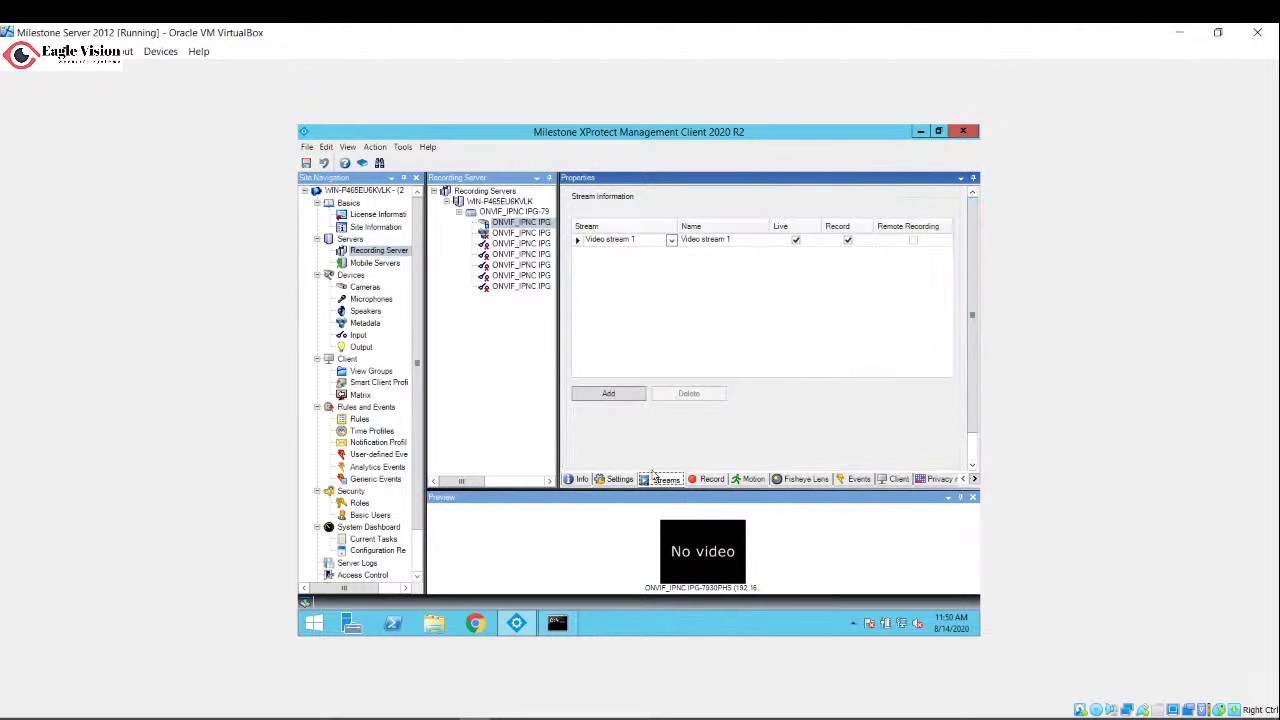
- Set the streaming method of the camera's Video stream 2 to RTP/RTSP/HTTP/TCP and save the change
{"action": "left_click", "coordinate": [622, 482]}
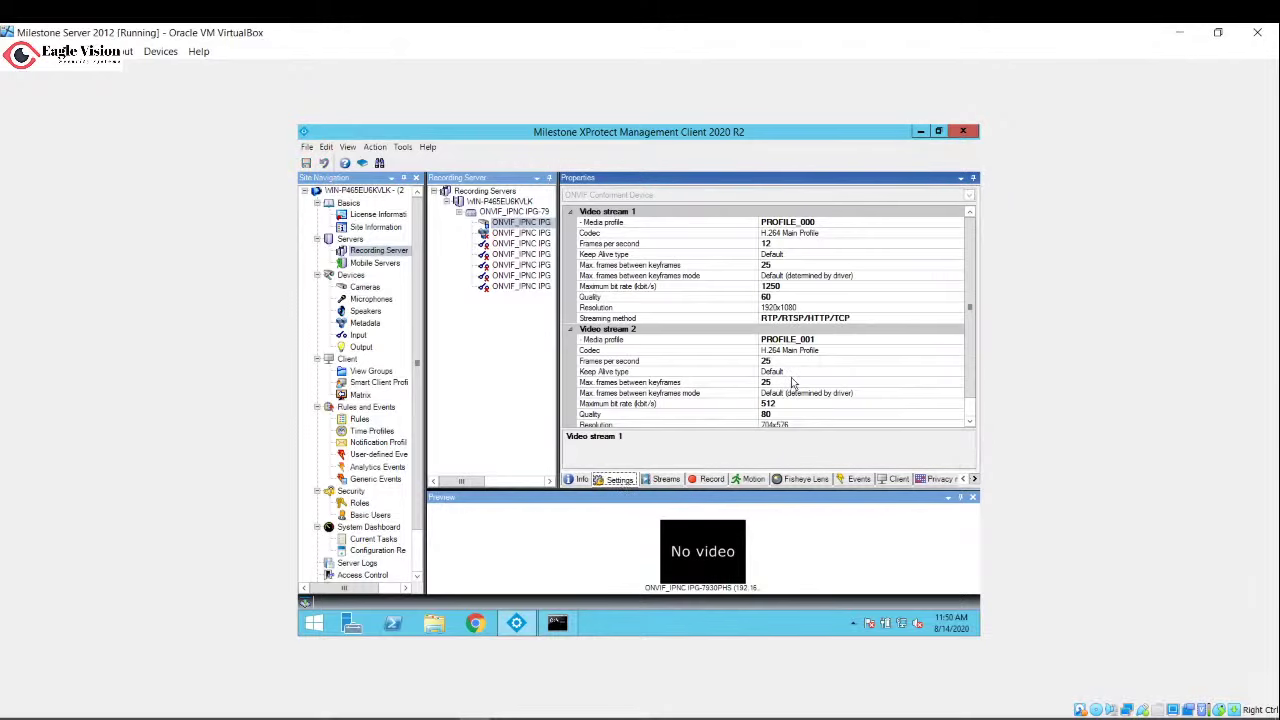
{"action": "left_click", "coordinate": [970, 376]}
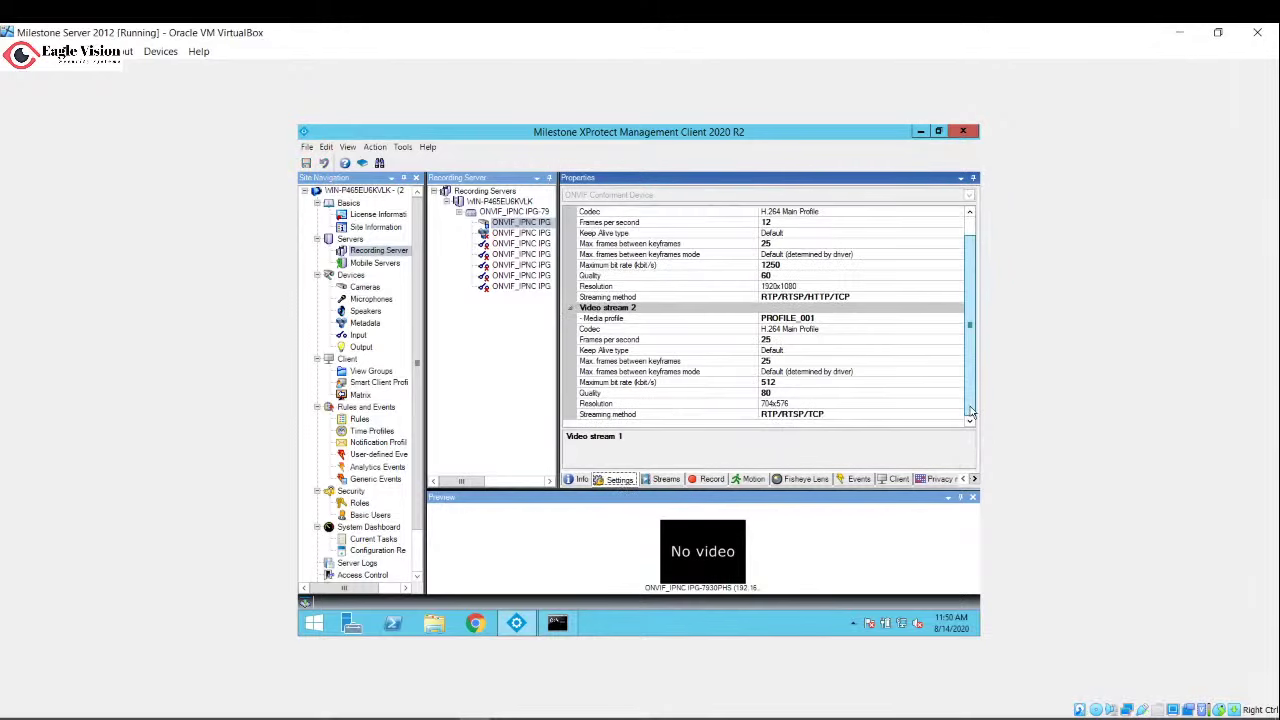
{"action": "left_click", "coordinate": [867, 416]}
{"action": "left_click", "coordinate": [959, 414]}
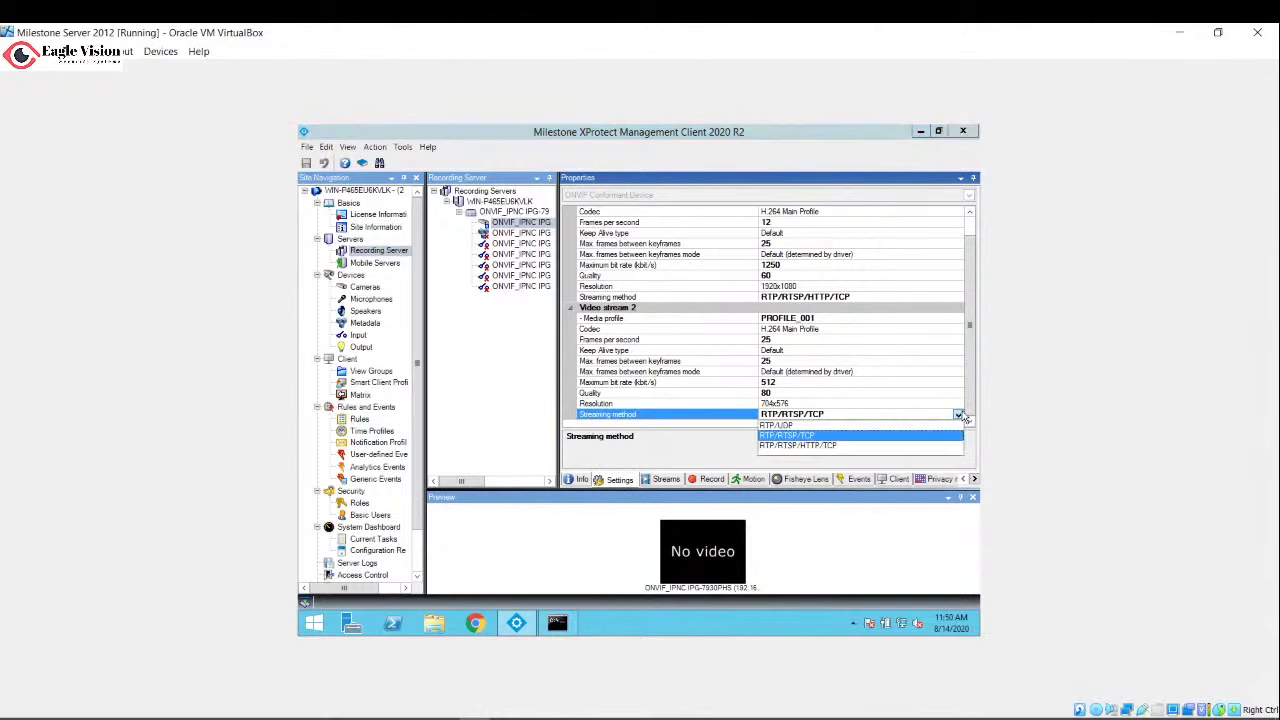
{"action": "left_click", "coordinate": [794, 438]}
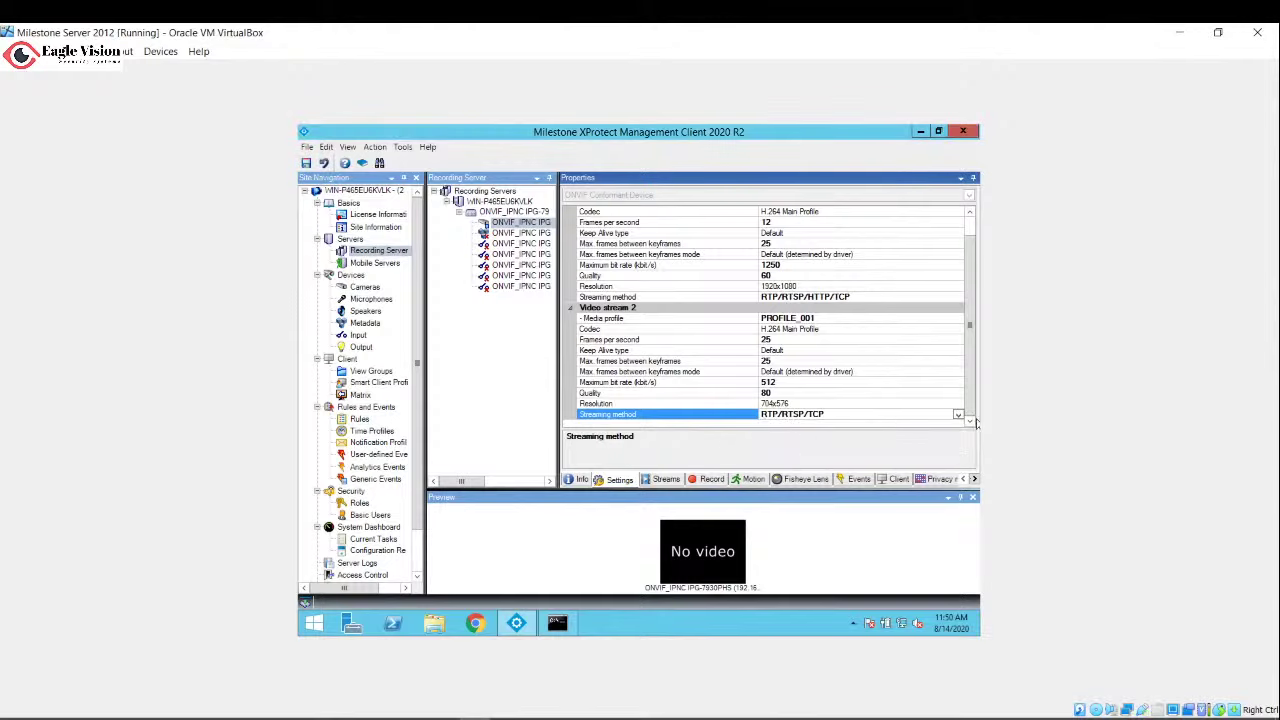
{"action": "left_click", "coordinate": [958, 414]}
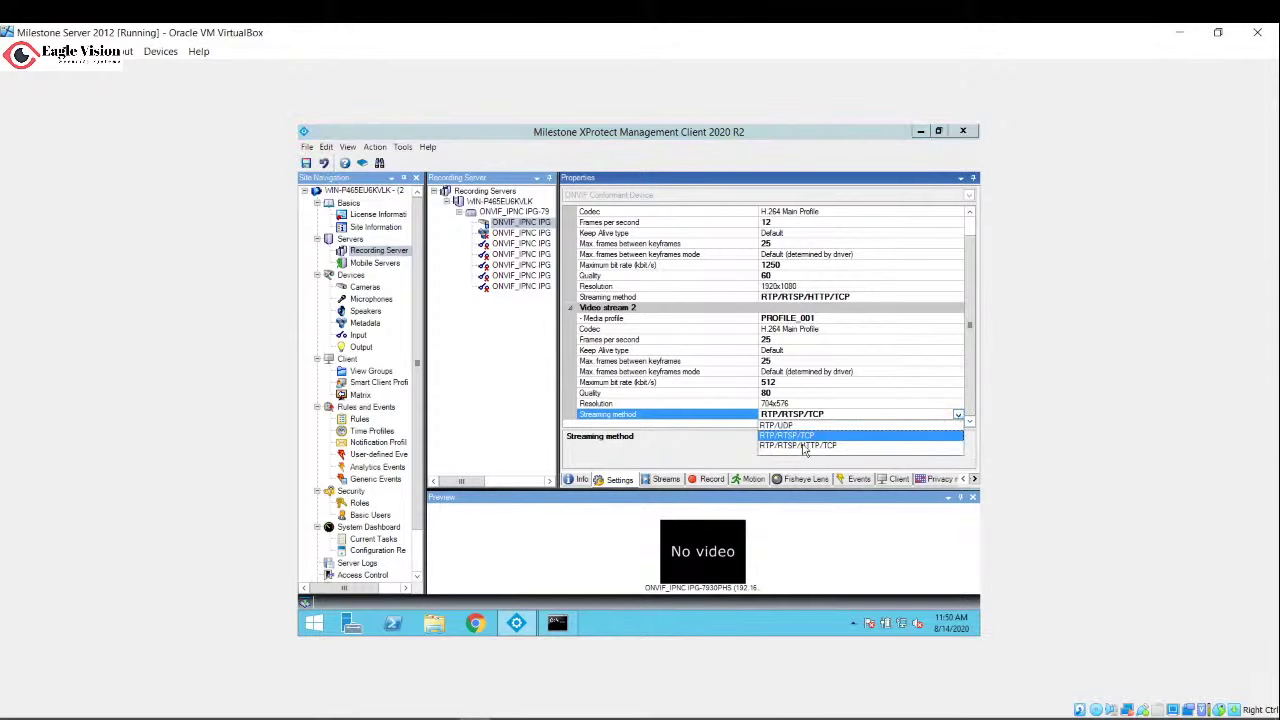
{"action": "left_click", "coordinate": [803, 446]}
{"action": "left_click", "coordinate": [650, 480]}
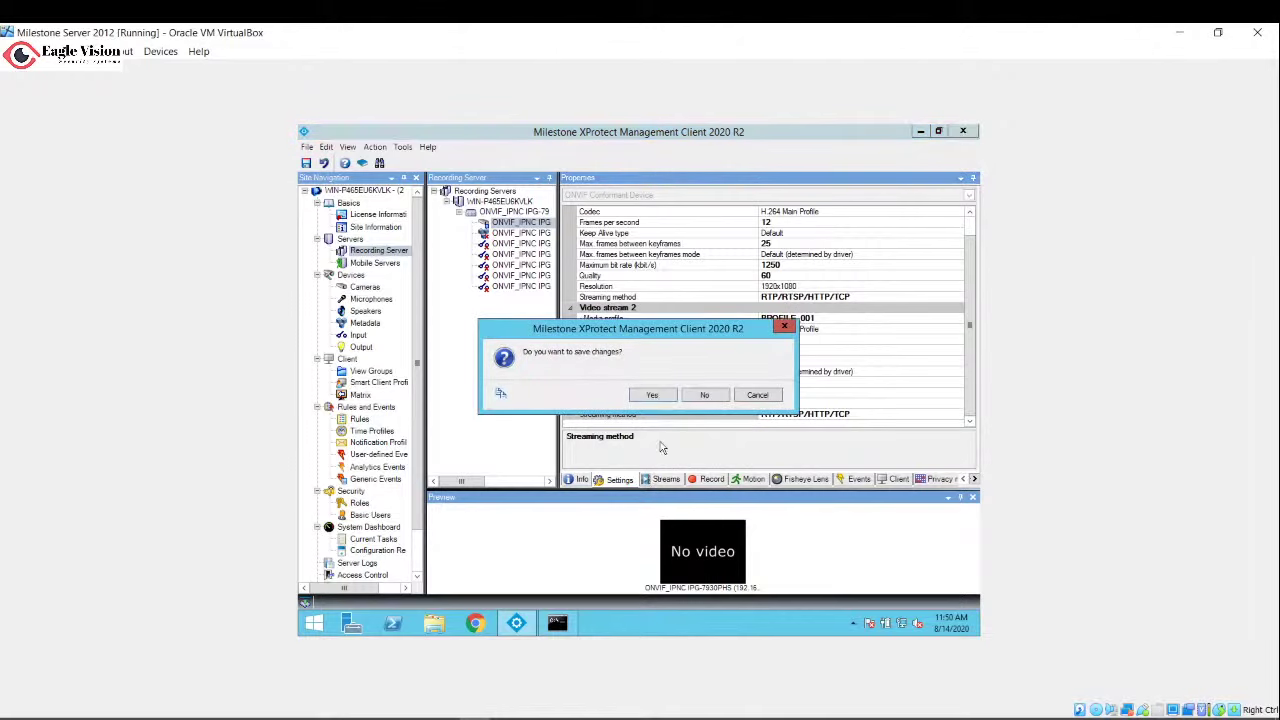
{"action": "left_click", "coordinate": [654, 395]}
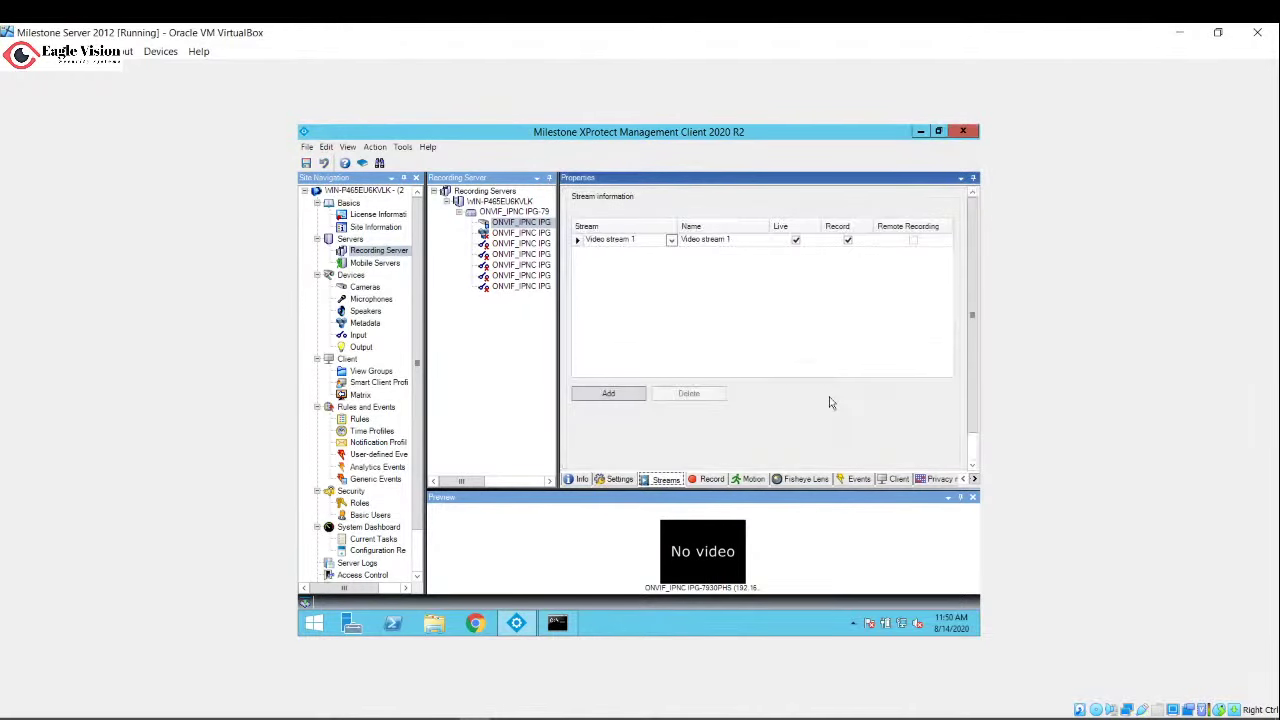
- Review the streaming method options of Video stream 1 and the camera's stream list
{"action": "left_click", "coordinate": [617, 480]}
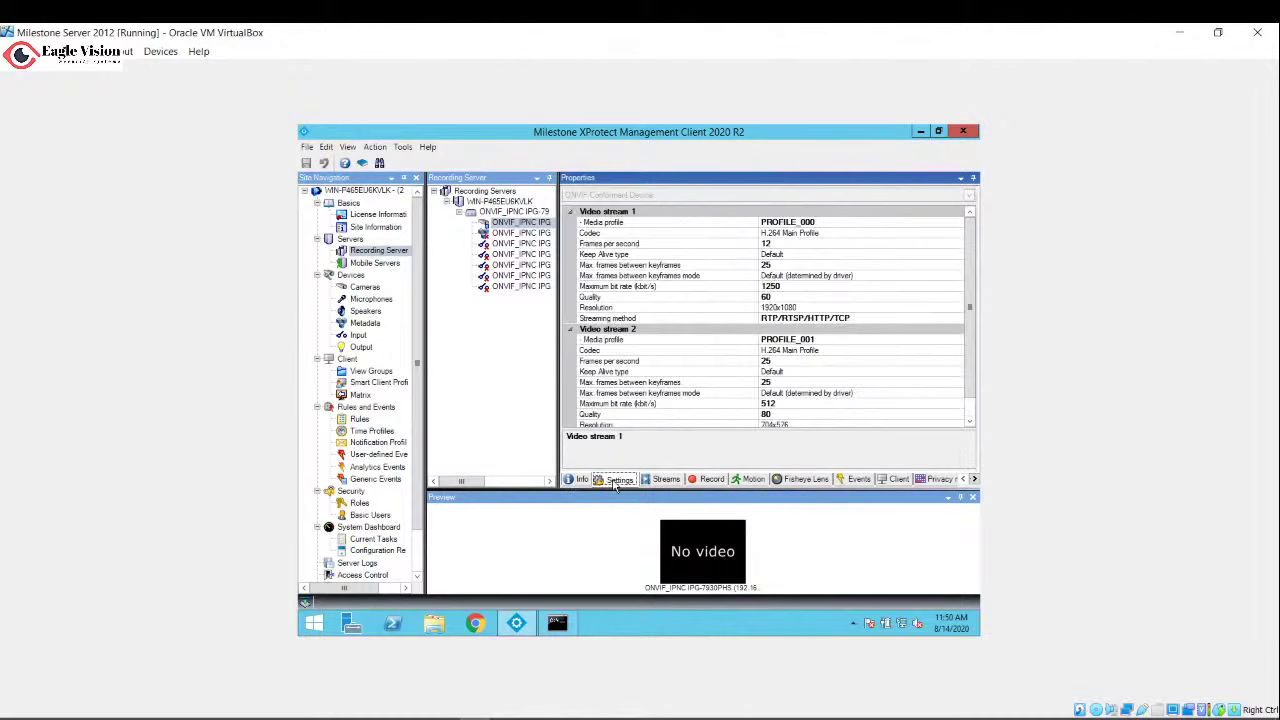
{"action": "left_click", "coordinate": [781, 317]}
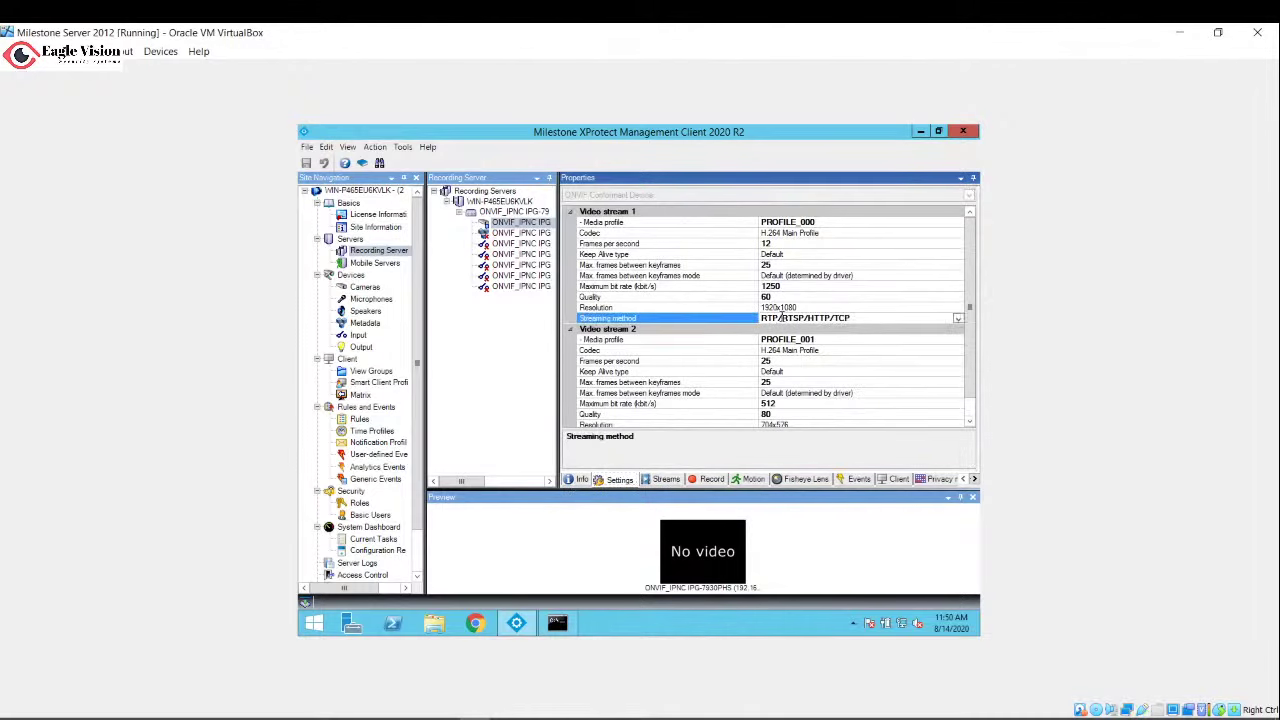
{"action": "left_click", "coordinate": [957, 319]}
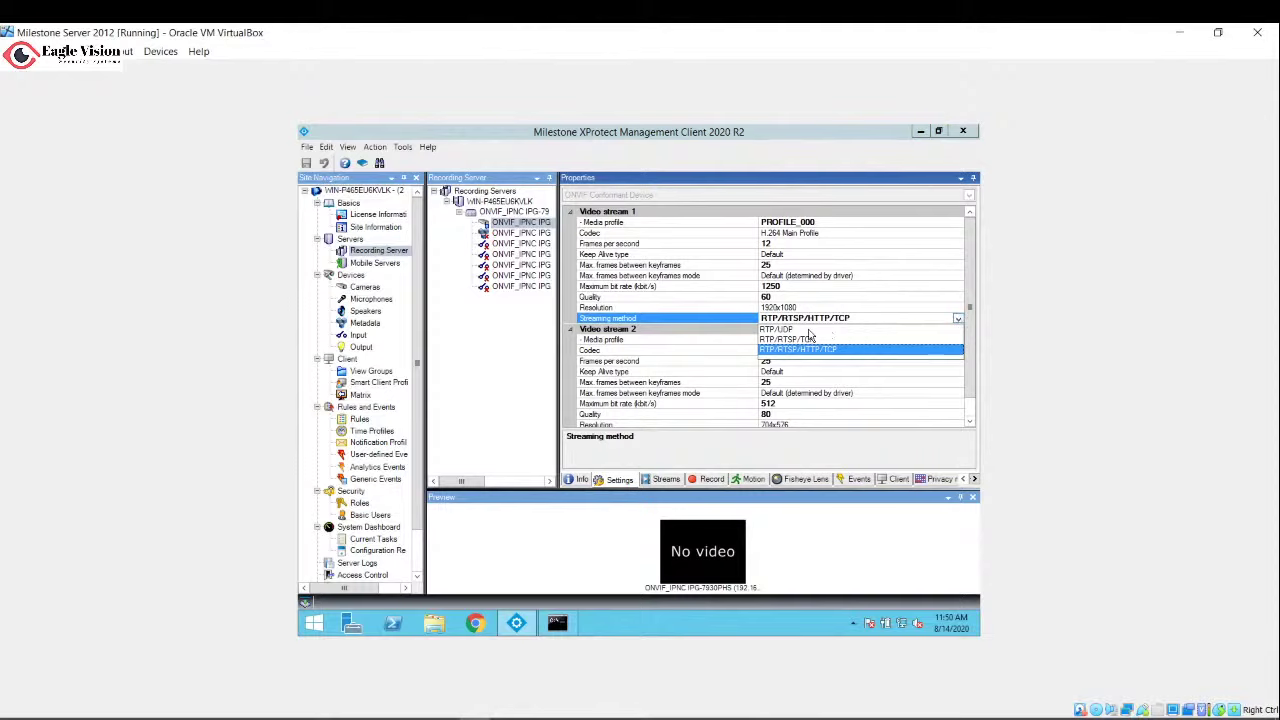
{"action": "left_click", "coordinate": [818, 453]}
{"action": "left_click", "coordinate": [665, 479]}
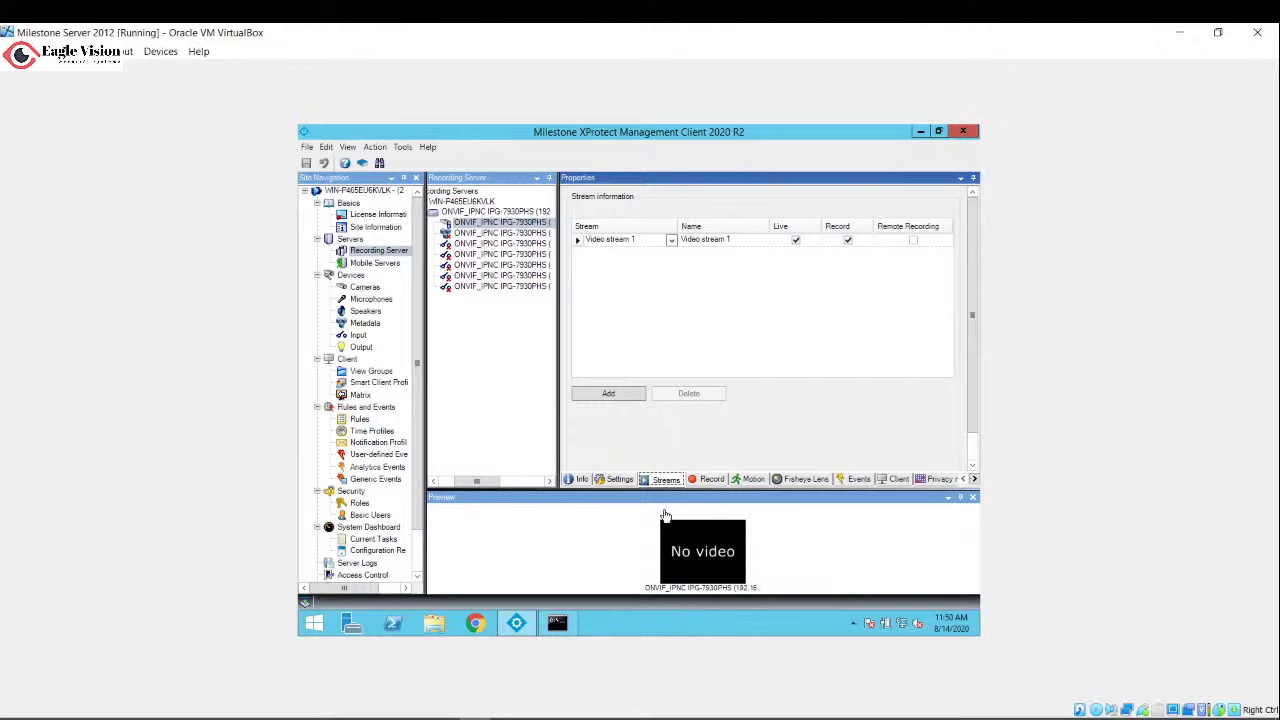
{"action": "left_click", "coordinate": [624, 480]}
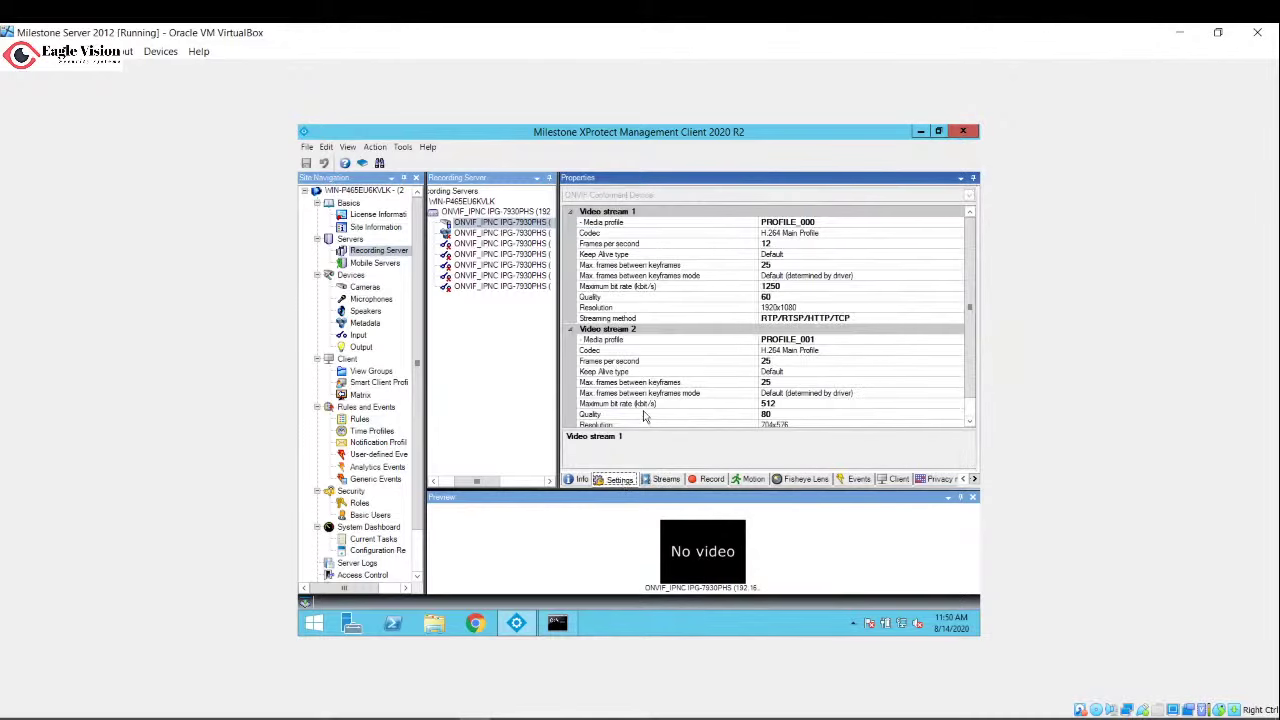
- Select the camera in the EVSS group of the Cameras devices and examine its video stream settings and preview
{"action": "right_click", "coordinate": [493, 224]}
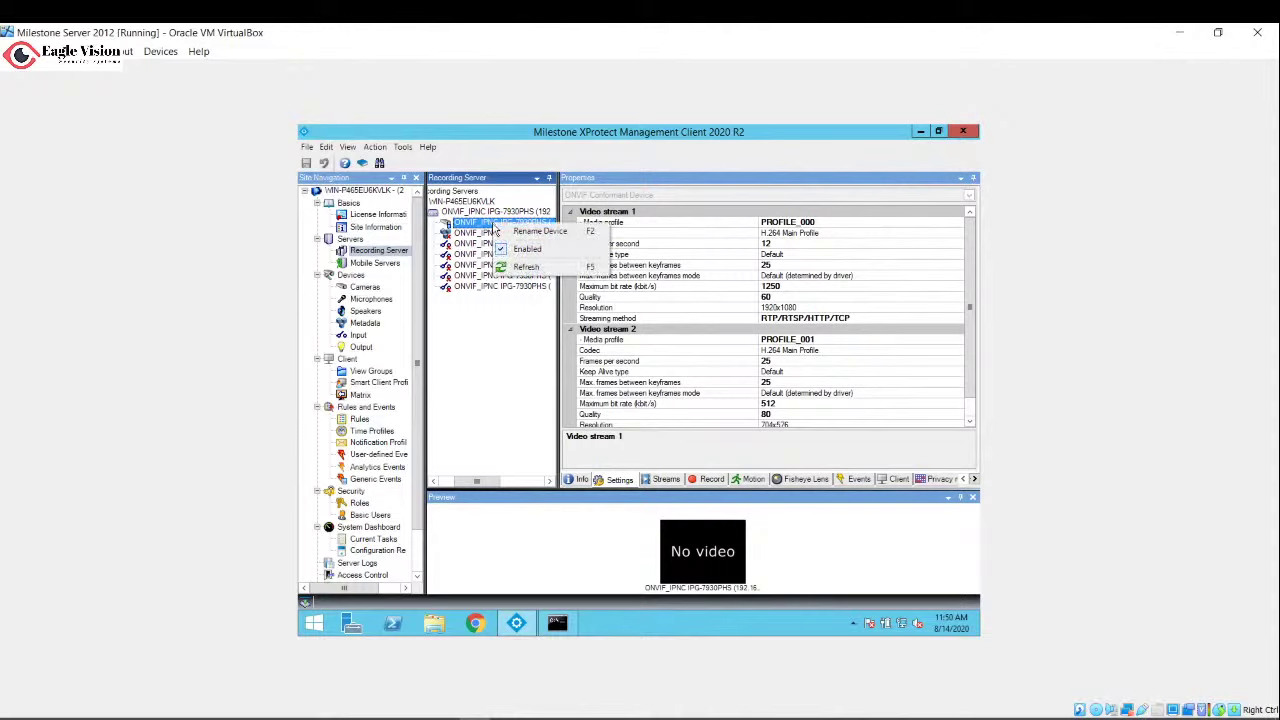
{"action": "left_click", "coordinate": [503, 366]}
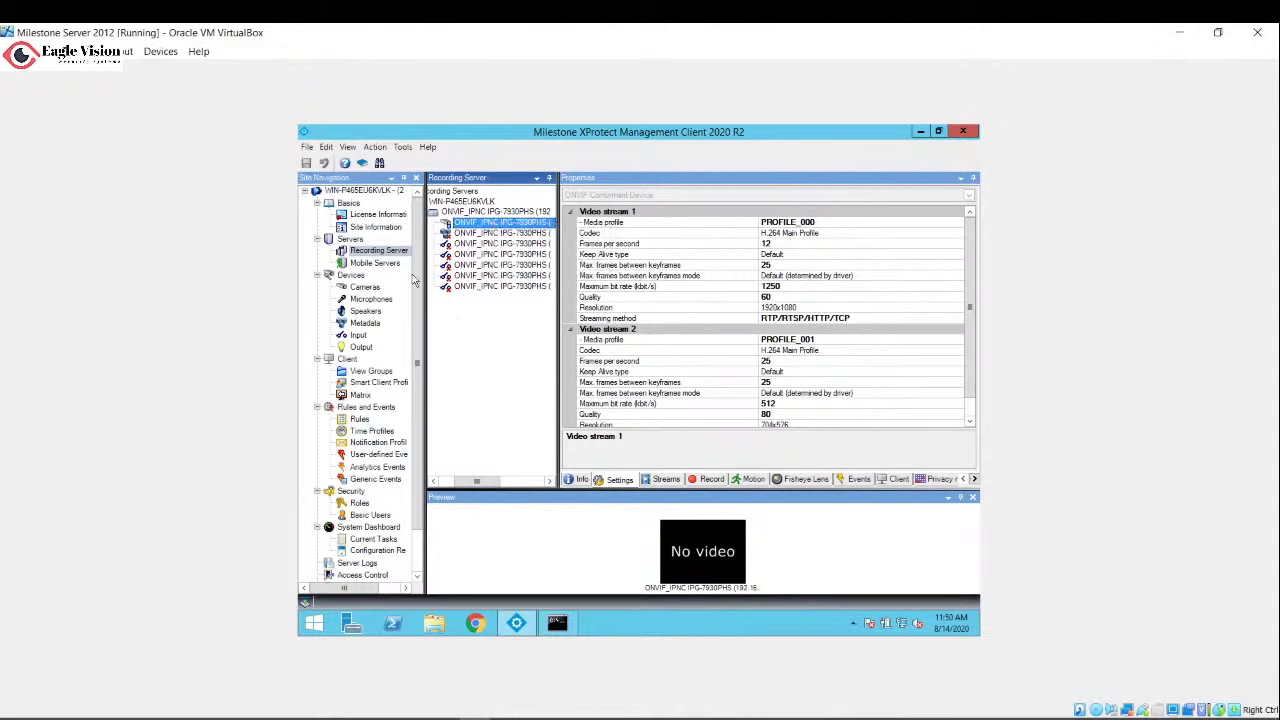
{"action": "left_click", "coordinate": [370, 288]}
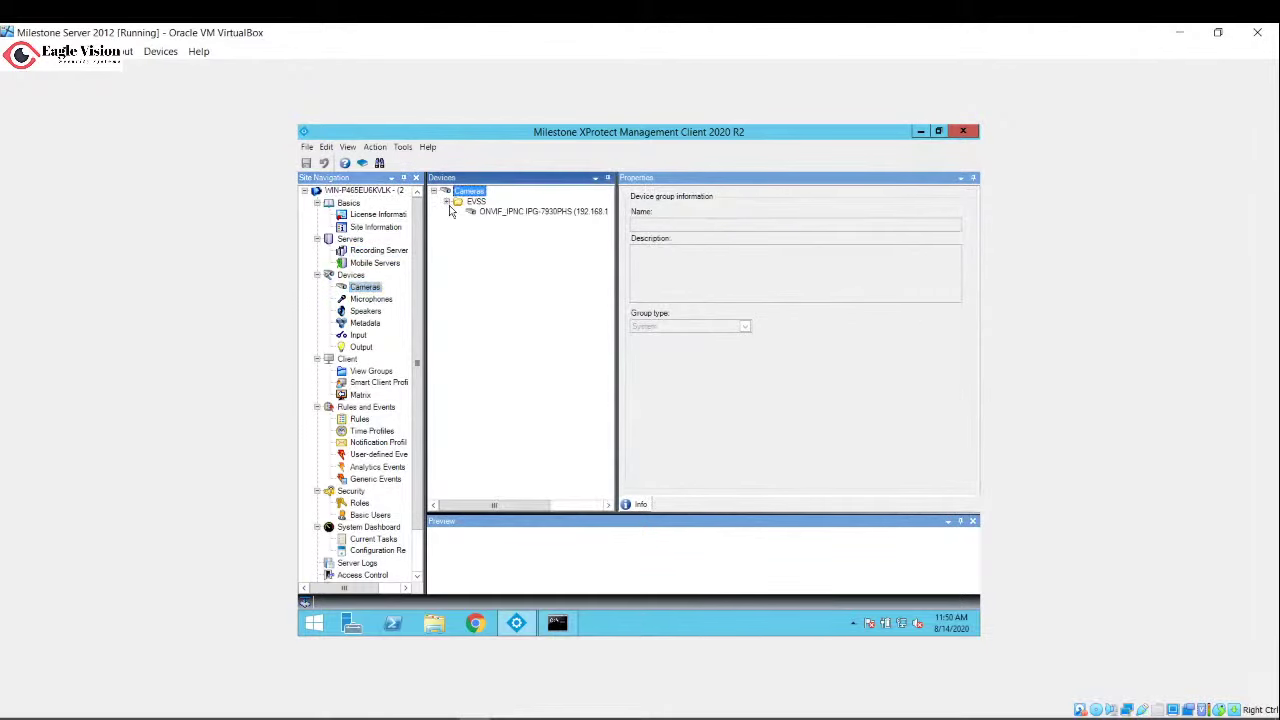
{"action": "left_click", "coordinate": [490, 214]}
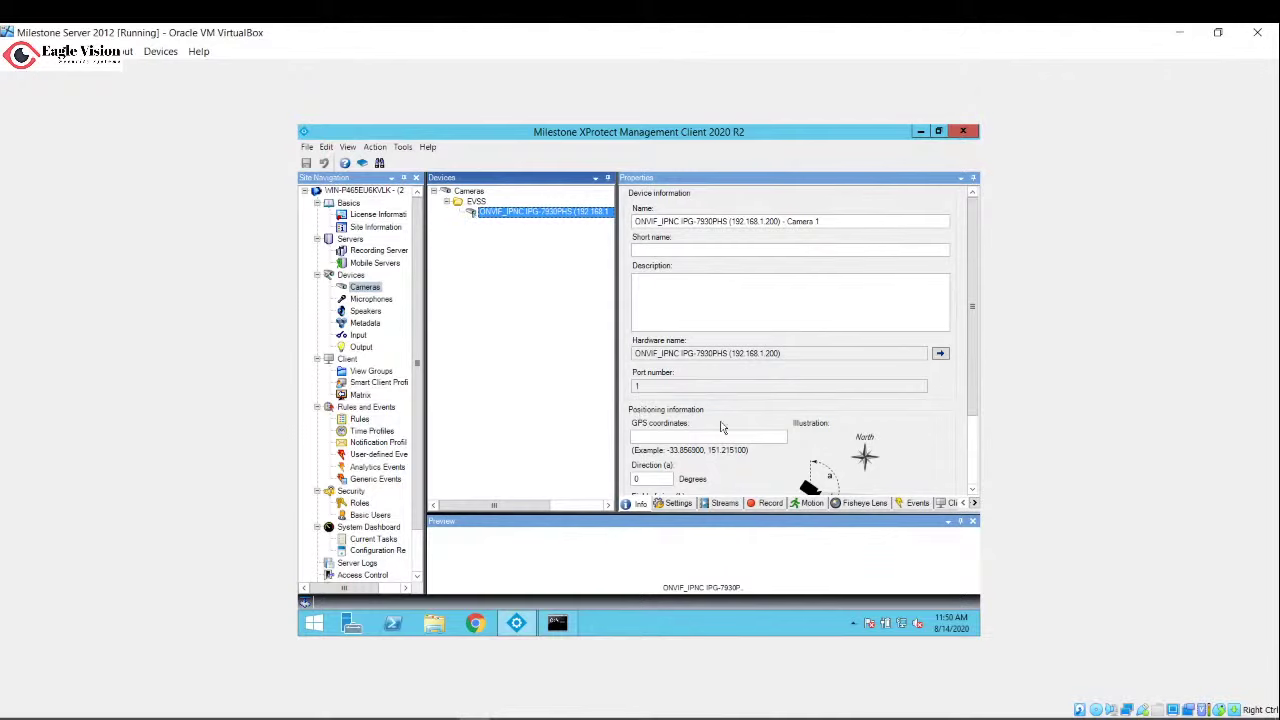
{"action": "left_click", "coordinate": [680, 506]}
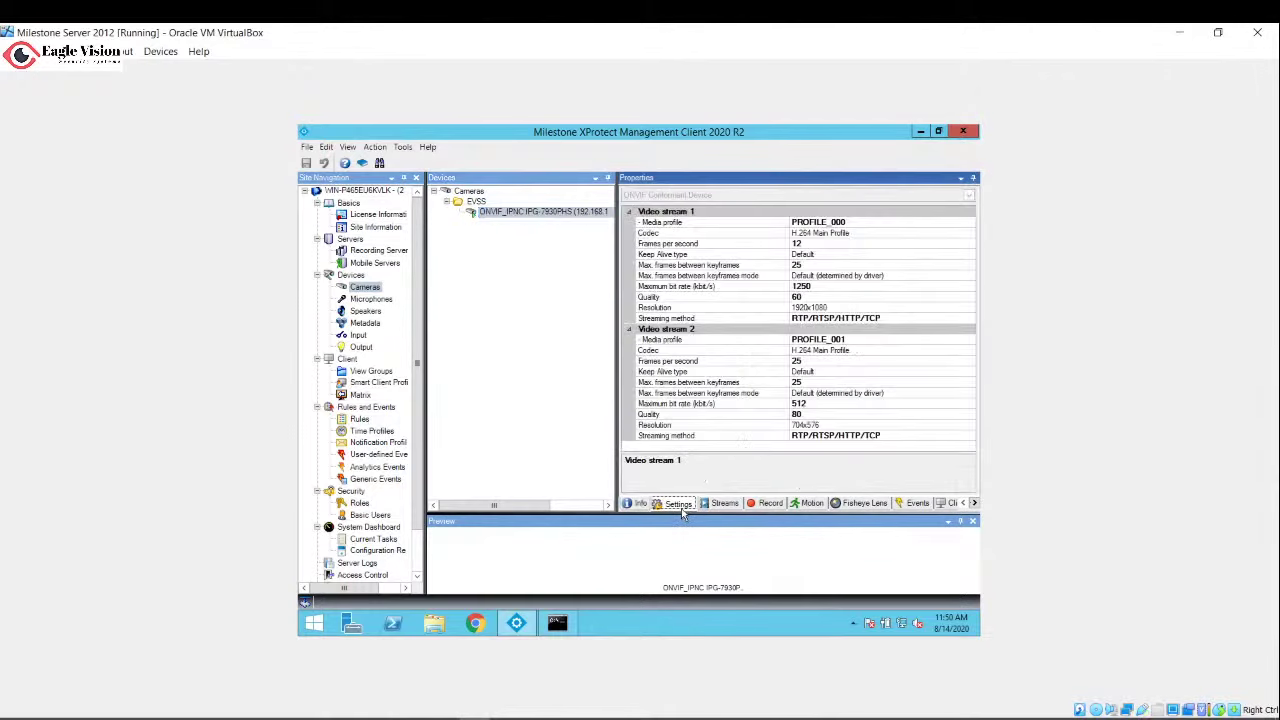
{"action": "left_click", "coordinate": [913, 319]}
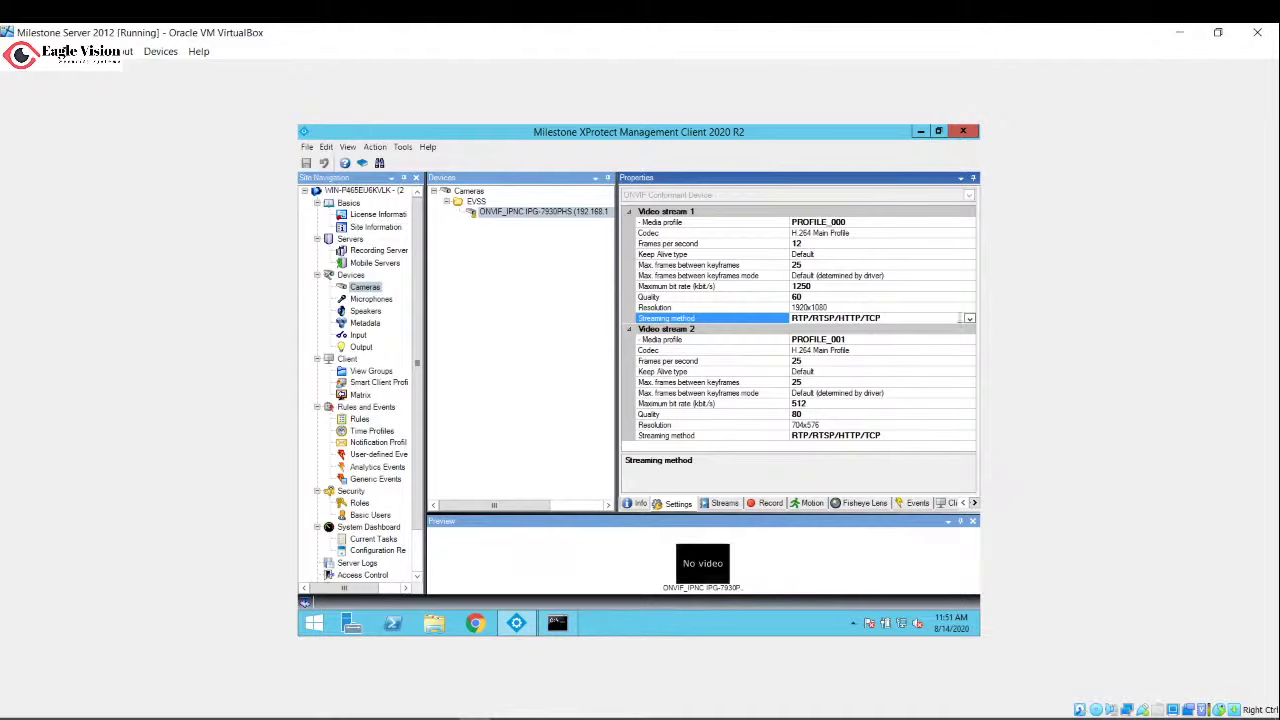
- Set the streaming method of the camera's Video stream 1 and Video stream 2 to RTP/UDP and save the changes
{"action": "left_click", "coordinate": [970, 318]}
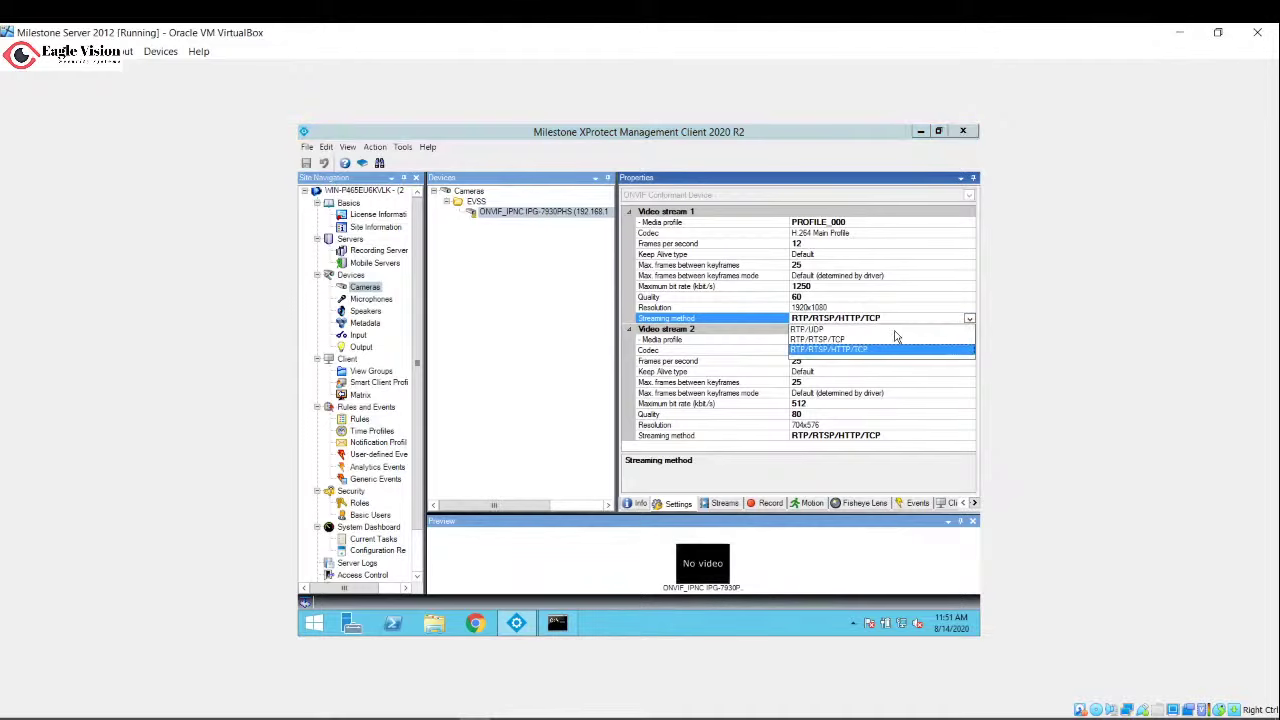
{"action": "left_click", "coordinate": [894, 330]}
{"action": "left_click", "coordinate": [905, 436]}
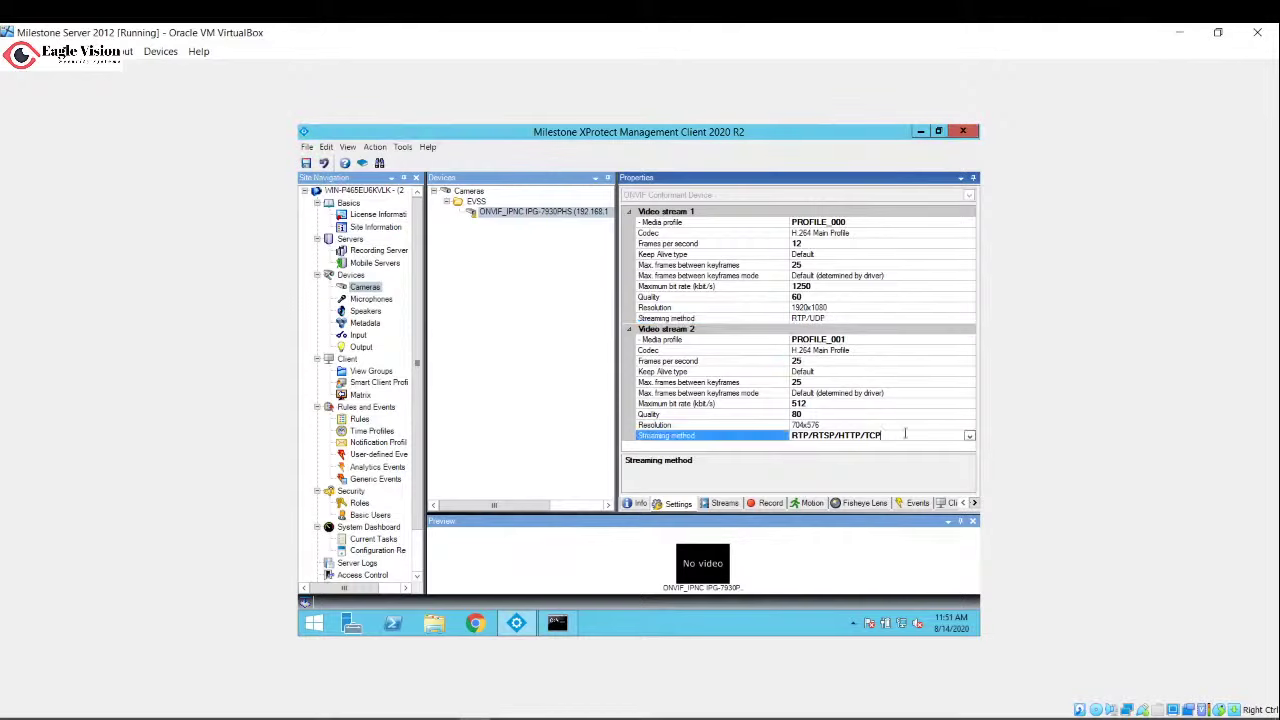
{"action": "left_click", "coordinate": [969, 436]}
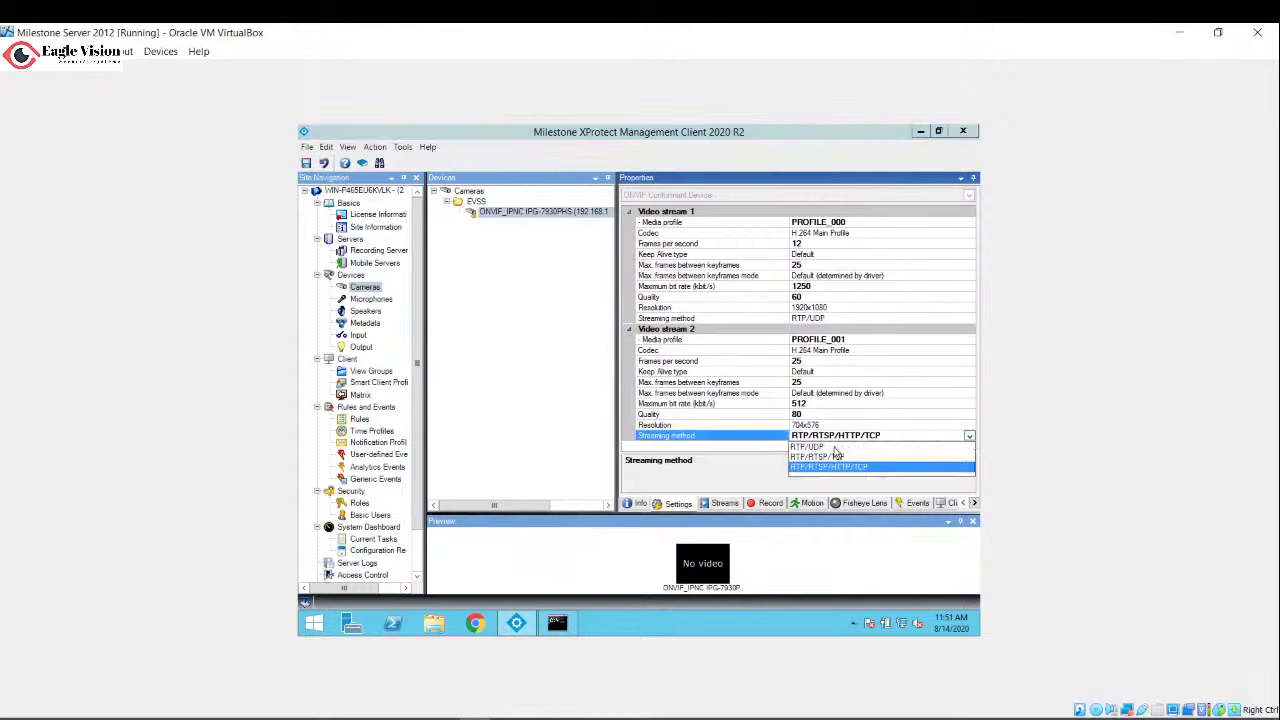
{"action": "left_click", "coordinate": [836, 447]}
{"action": "left_click", "coordinate": [722, 505]}
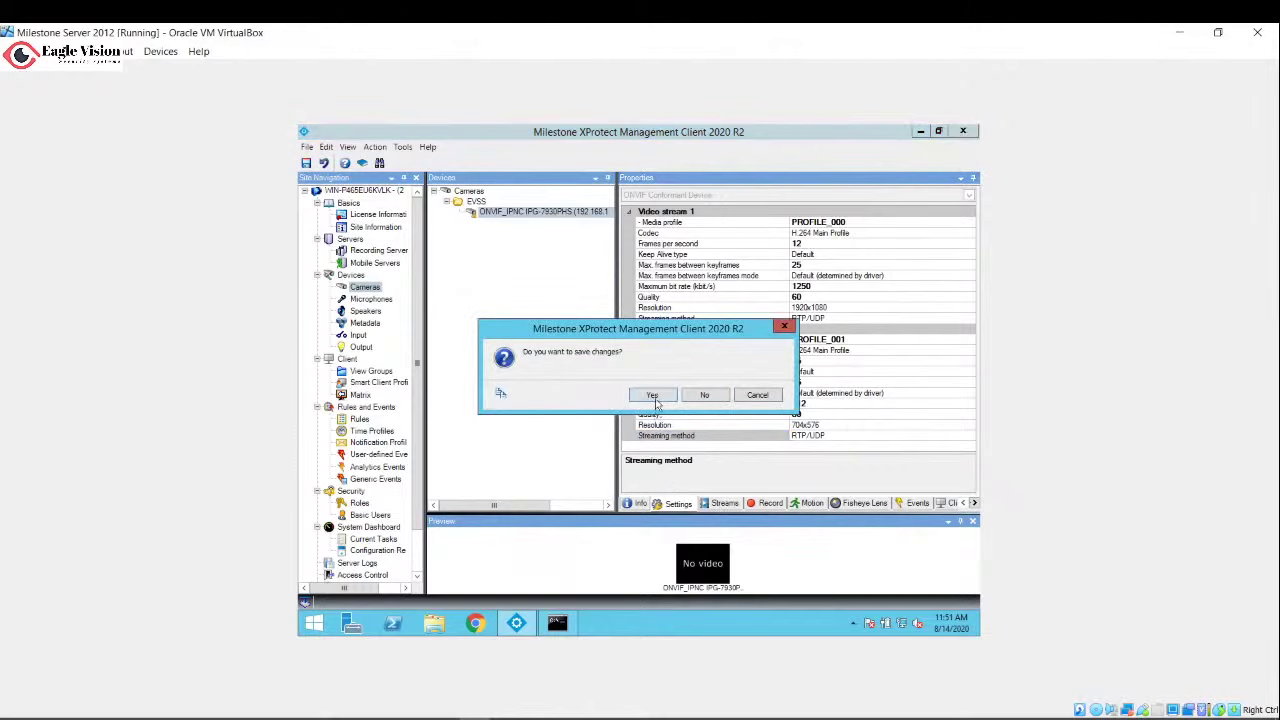
{"action": "left_click", "coordinate": [656, 396]}
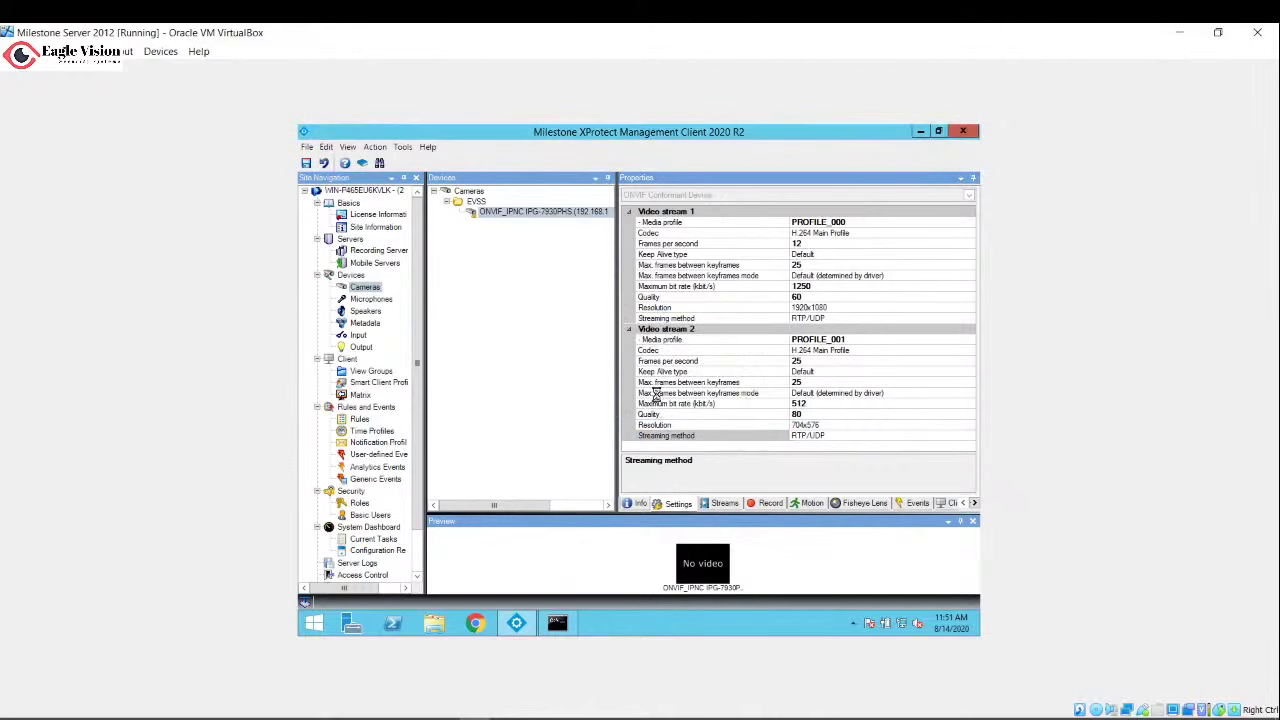
{"action": "left_click", "coordinate": [679, 503]}
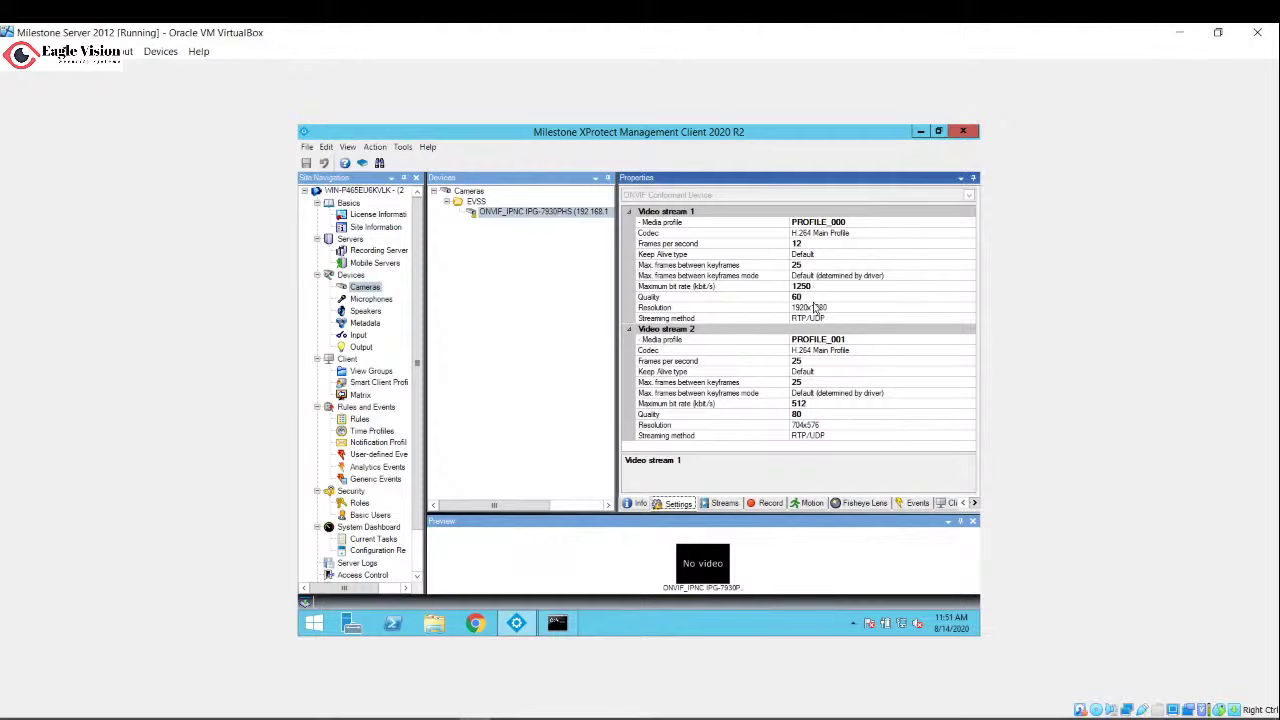
- Delete the camera hardware at 192.168.1.200 from the recording server, accepting the loss of its recorded data
{"action": "left_click", "coordinate": [378, 251]}
{"action": "left_click", "coordinate": [495, 222]}
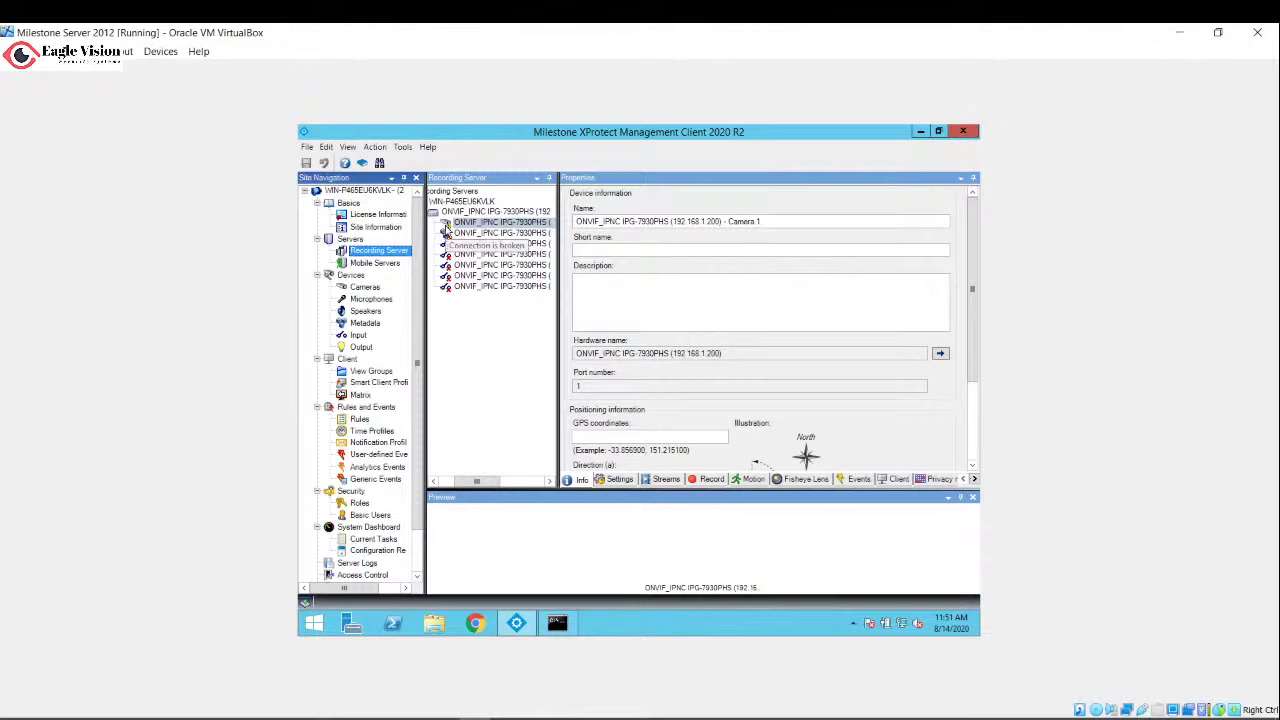
{"action": "left_click", "coordinate": [465, 212]}
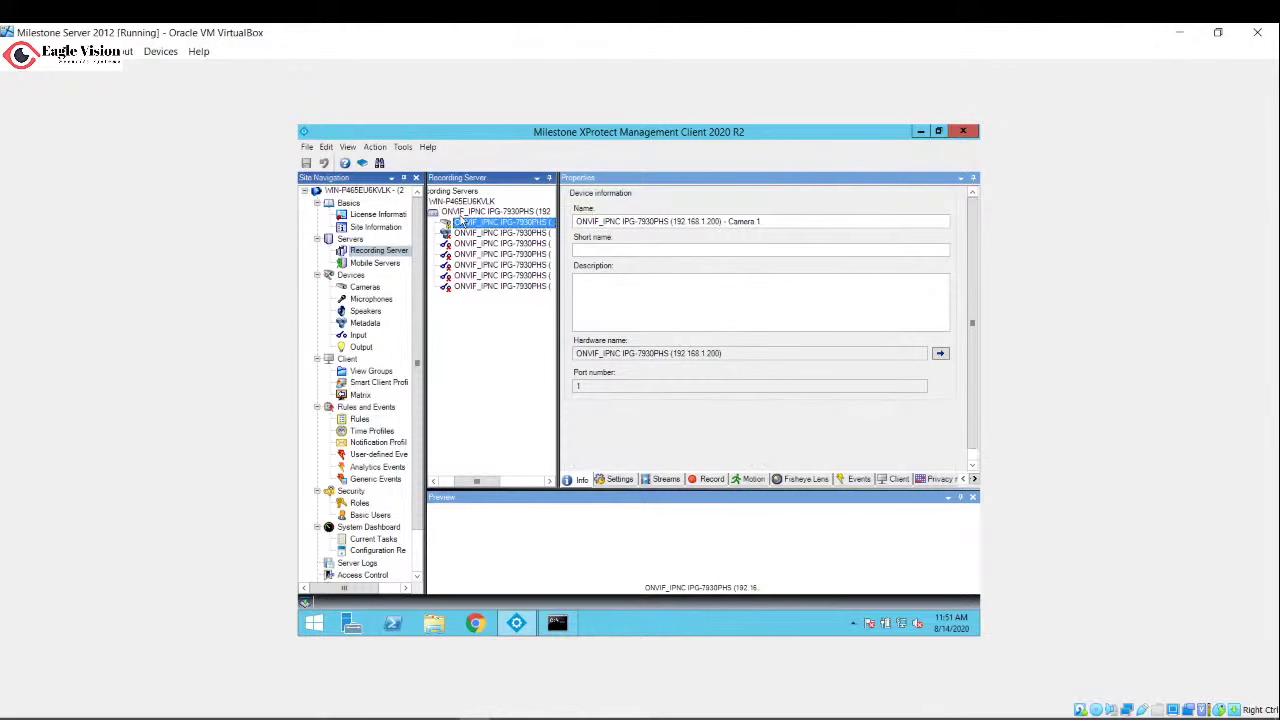
{"action": "right_click", "coordinate": [465, 212]}
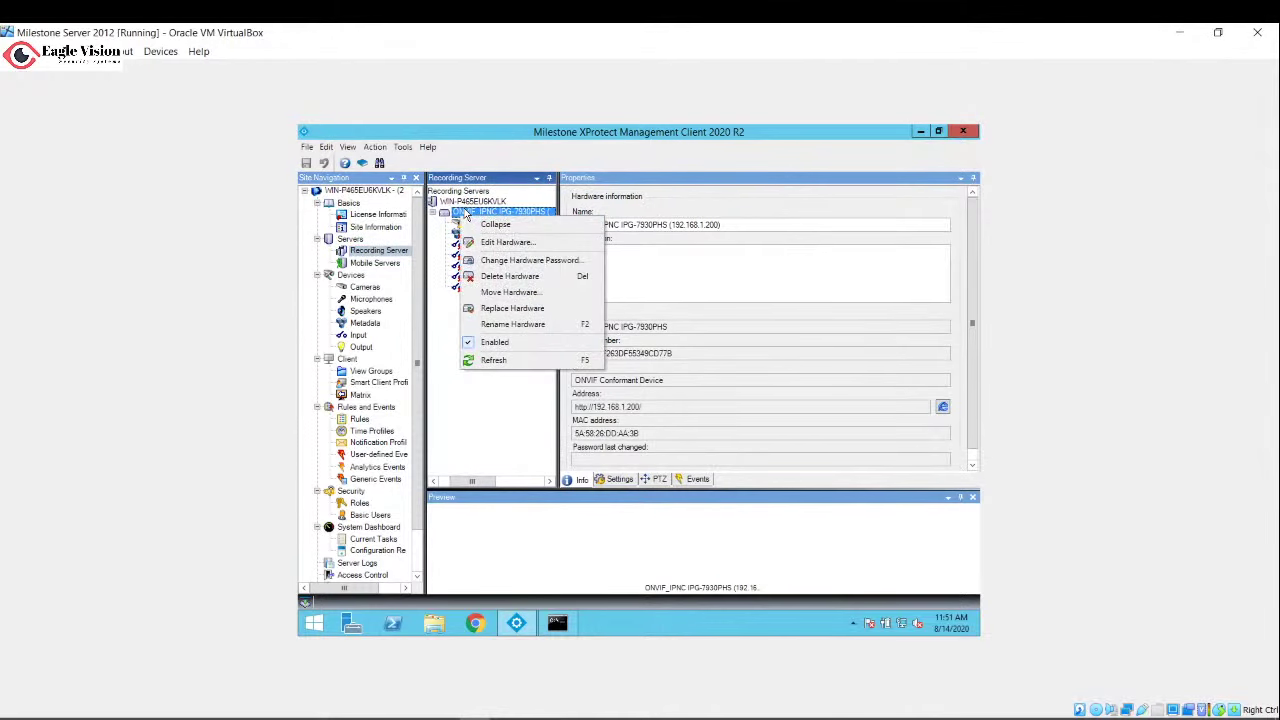
{"action": "left_click", "coordinate": [519, 276]}
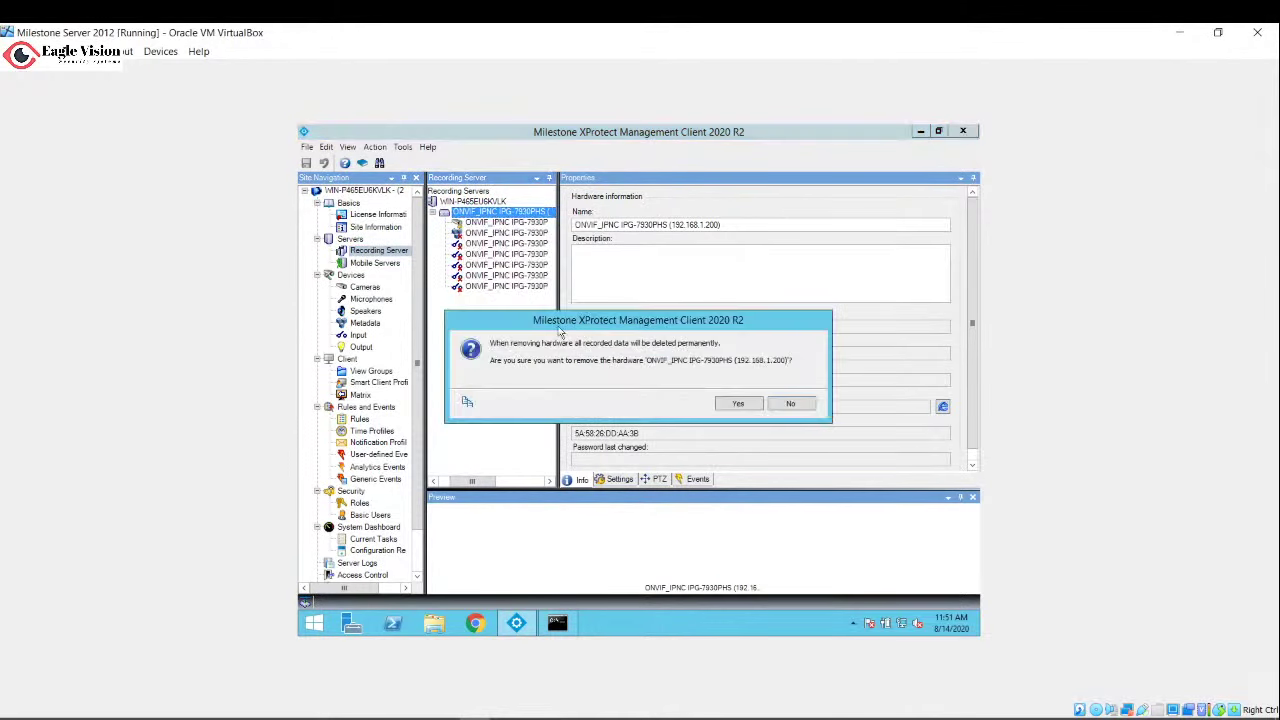
{"action": "left_click", "coordinate": [735, 405]}
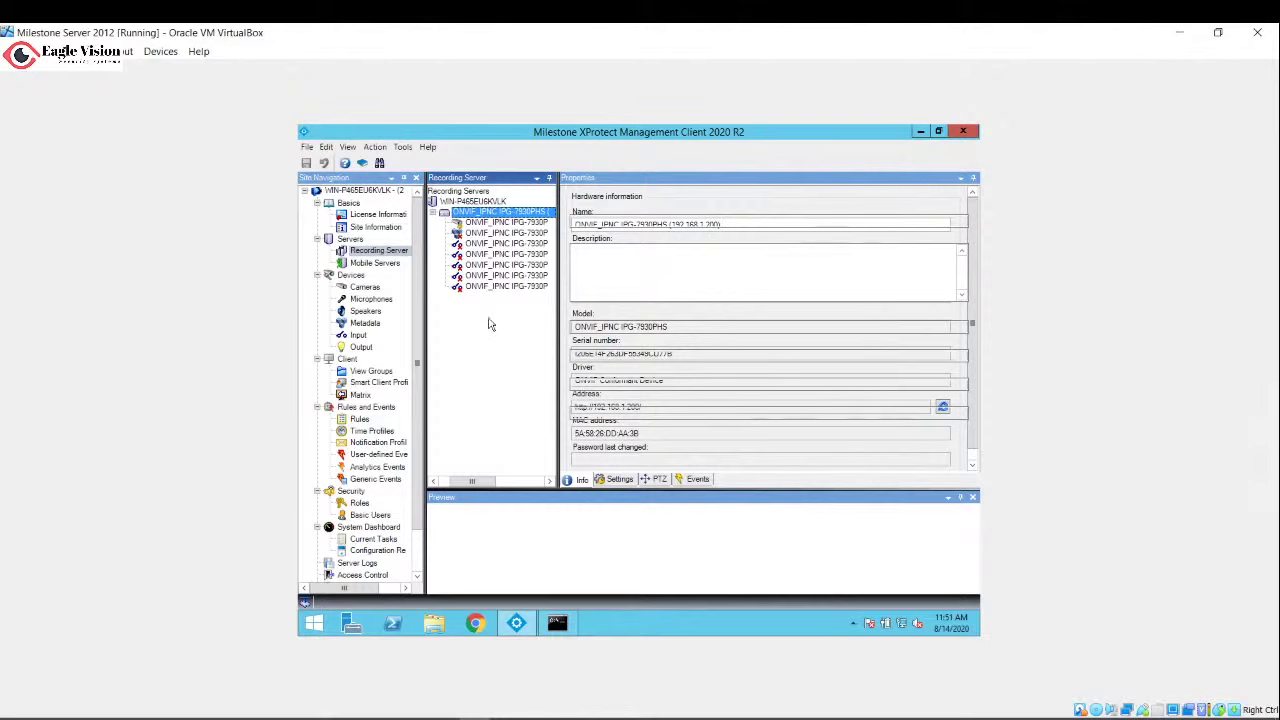
- Run an Express hardware detection on the recording server using HTTP (Unsecure), clearing the existing password of the admin credentials
{"action": "right_click", "coordinate": [497, 205]}
{"action": "left_click", "coordinate": [542, 208]}
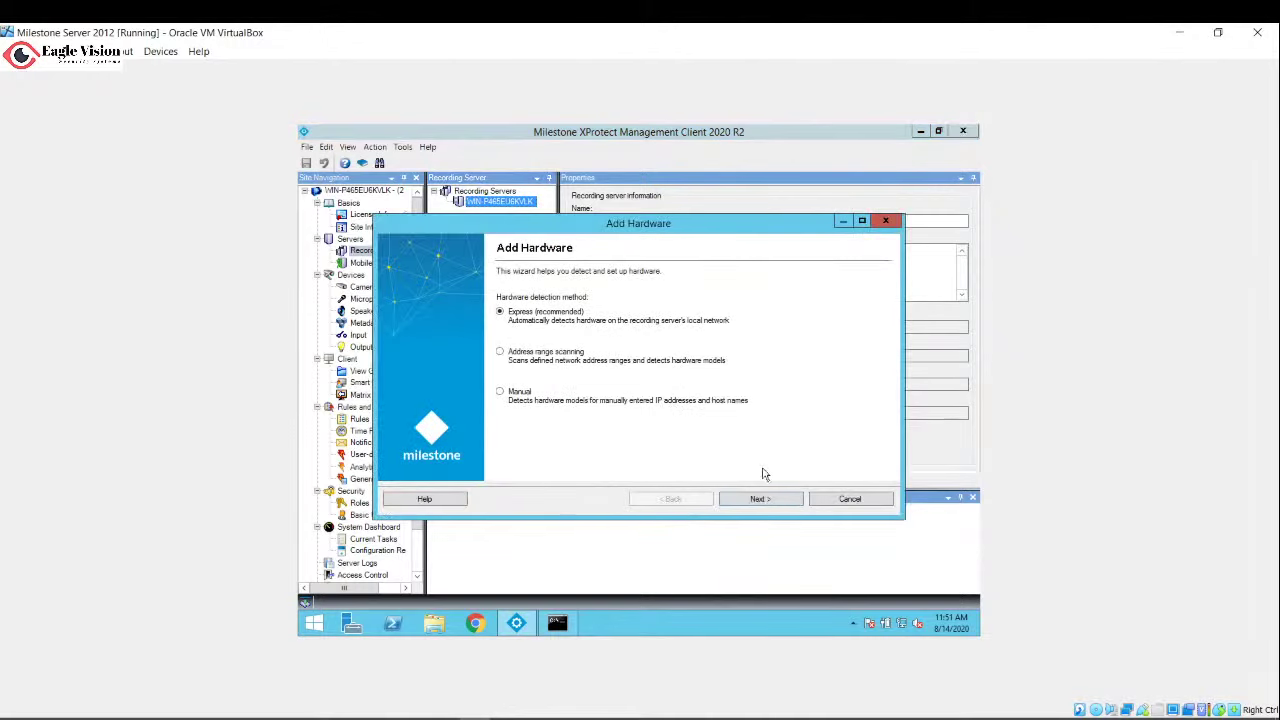
{"action": "left_click", "coordinate": [760, 500]}
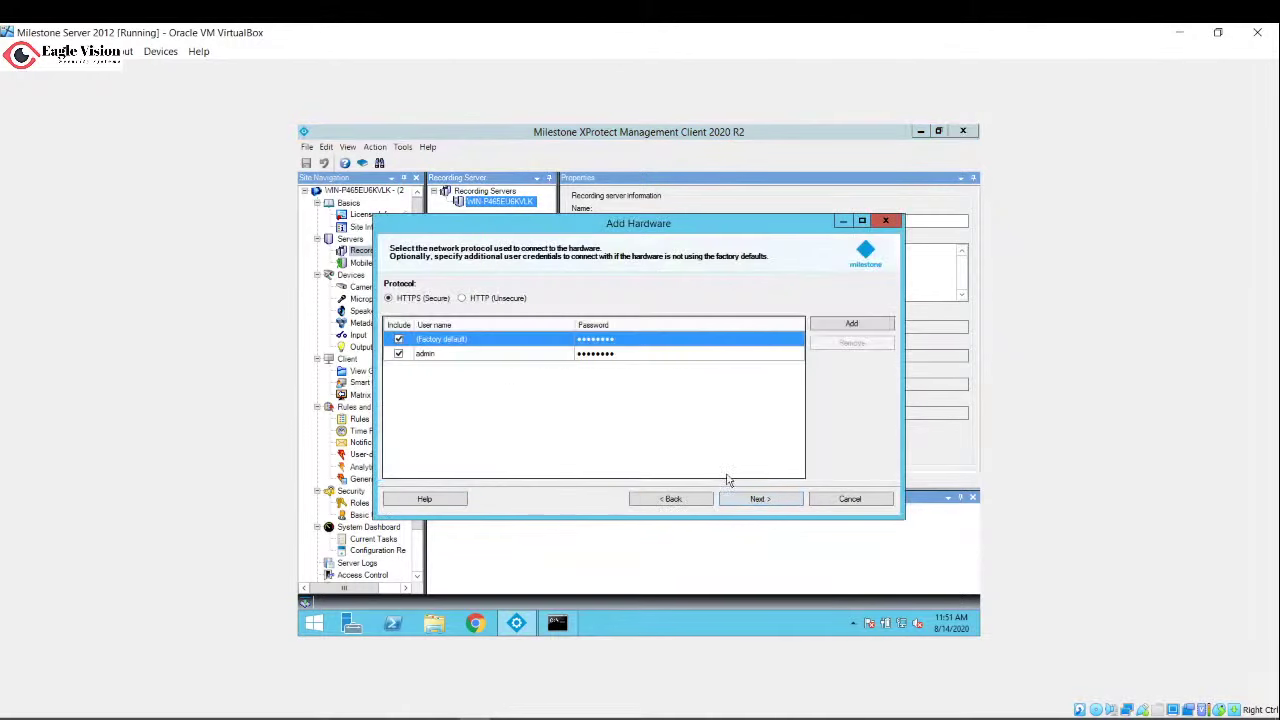
{"action": "left_click", "coordinate": [499, 300]}
{"action": "left_click", "coordinate": [629, 355]}
{"action": "left_click", "coordinate": [629, 352]}
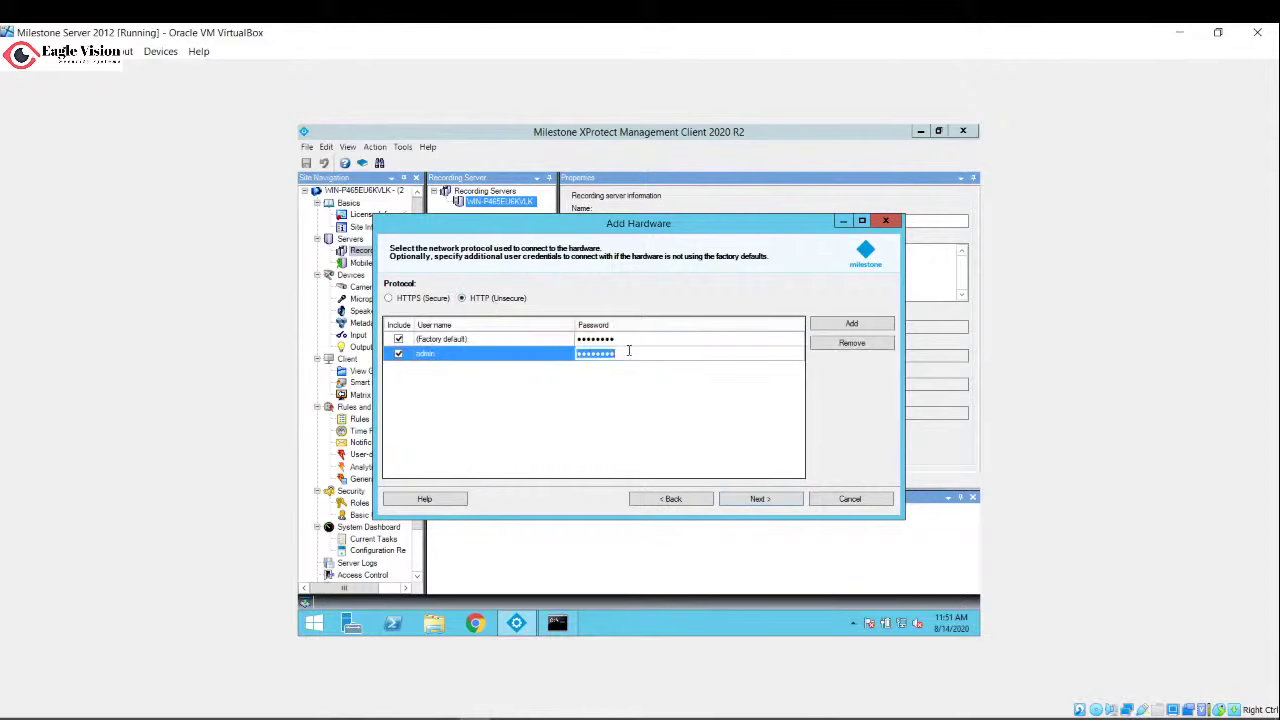
{"action": "key", "text": "BackSpace"}
{"action": "left_click", "coordinate": [752, 499]}
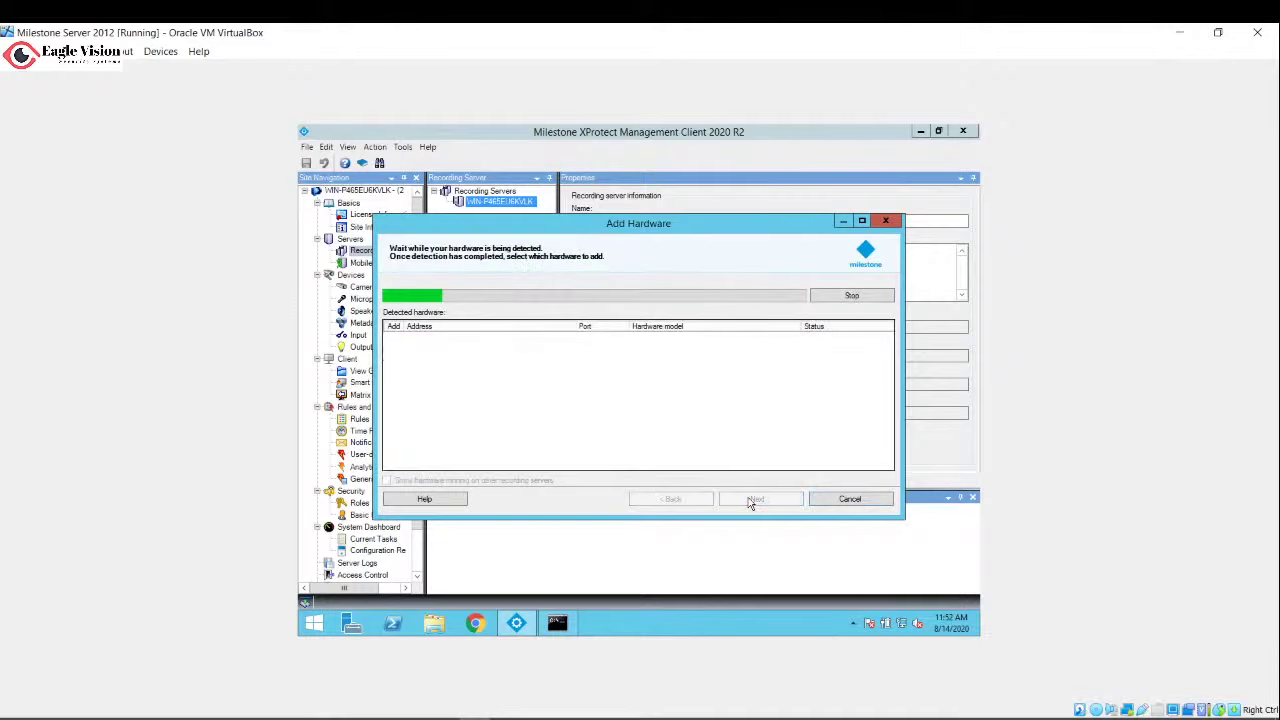
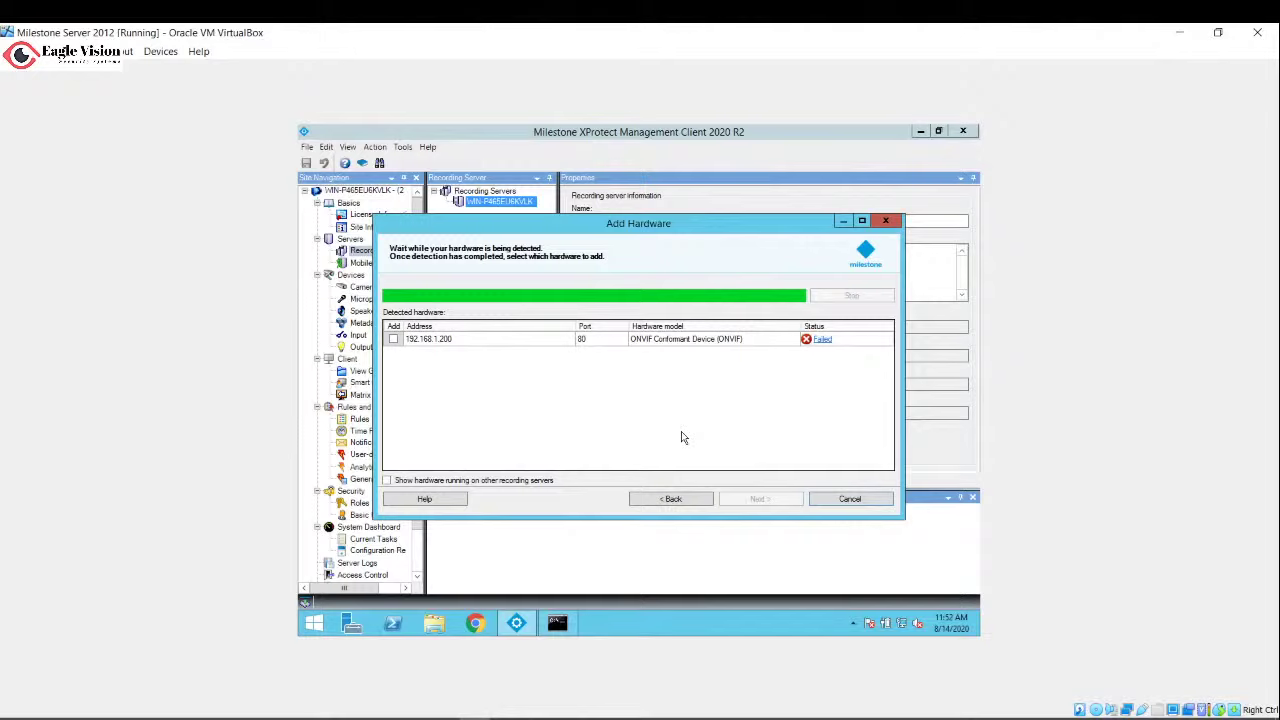
- Check the failed detection's details, exclude the admin credentials, add the user name user1 and rerun the hardware detection
{"action": "left_click", "coordinate": [818, 340]}
{"action": "left_click", "coordinate": [752, 397]}
{"action": "left_click", "coordinate": [683, 500]}
{"action": "left_click", "coordinate": [398, 354]}
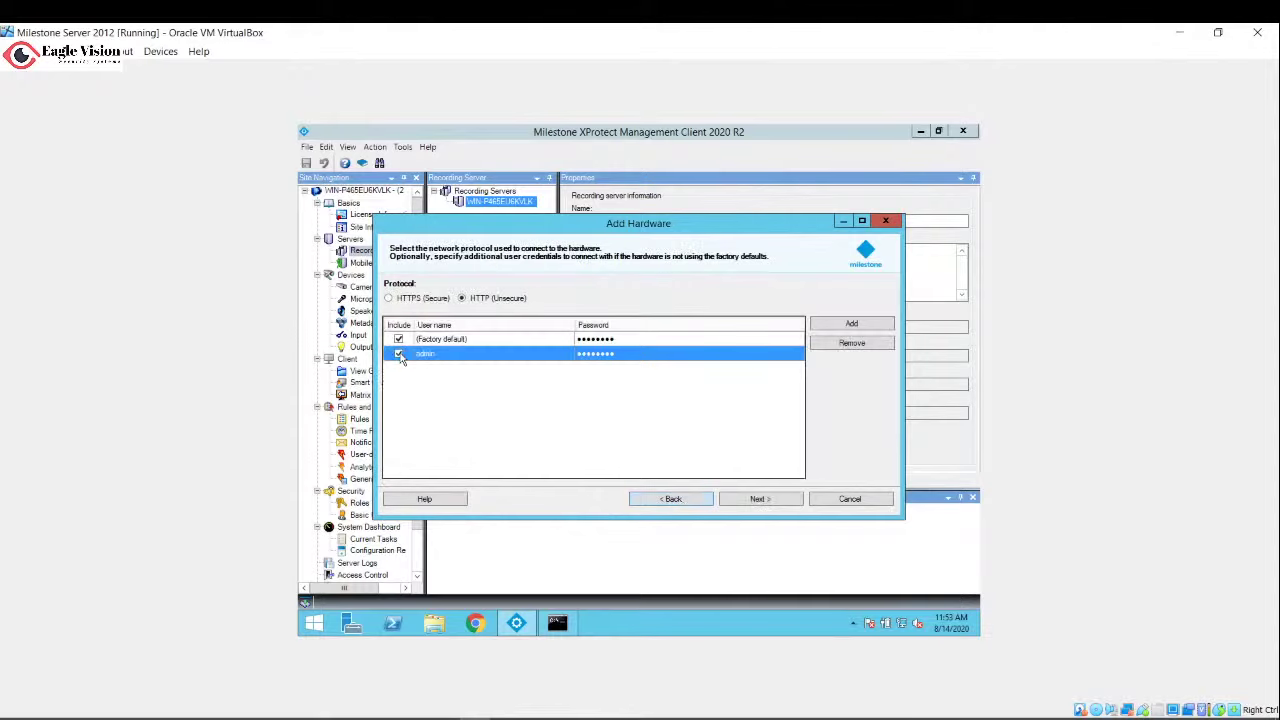
{"action": "left_click", "coordinate": [851, 323]}
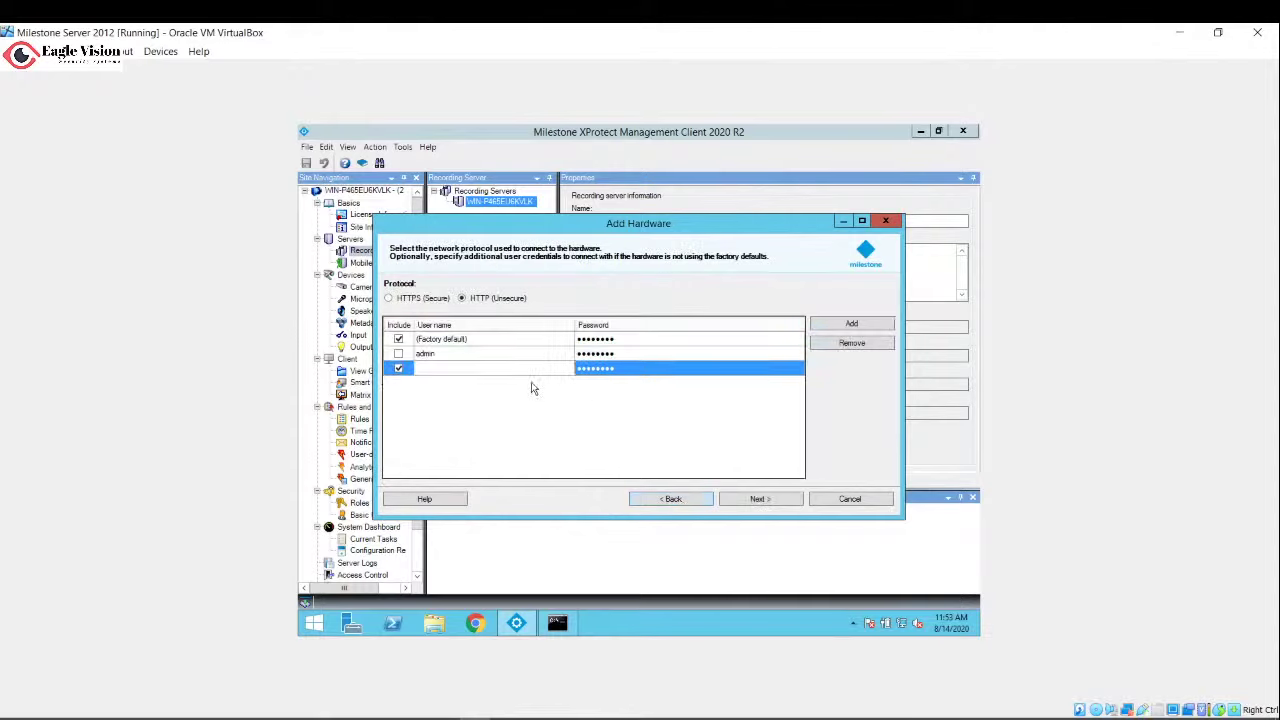
{"action": "type", "text": "user1"}
{"action": "left_click", "coordinate": [766, 499]}
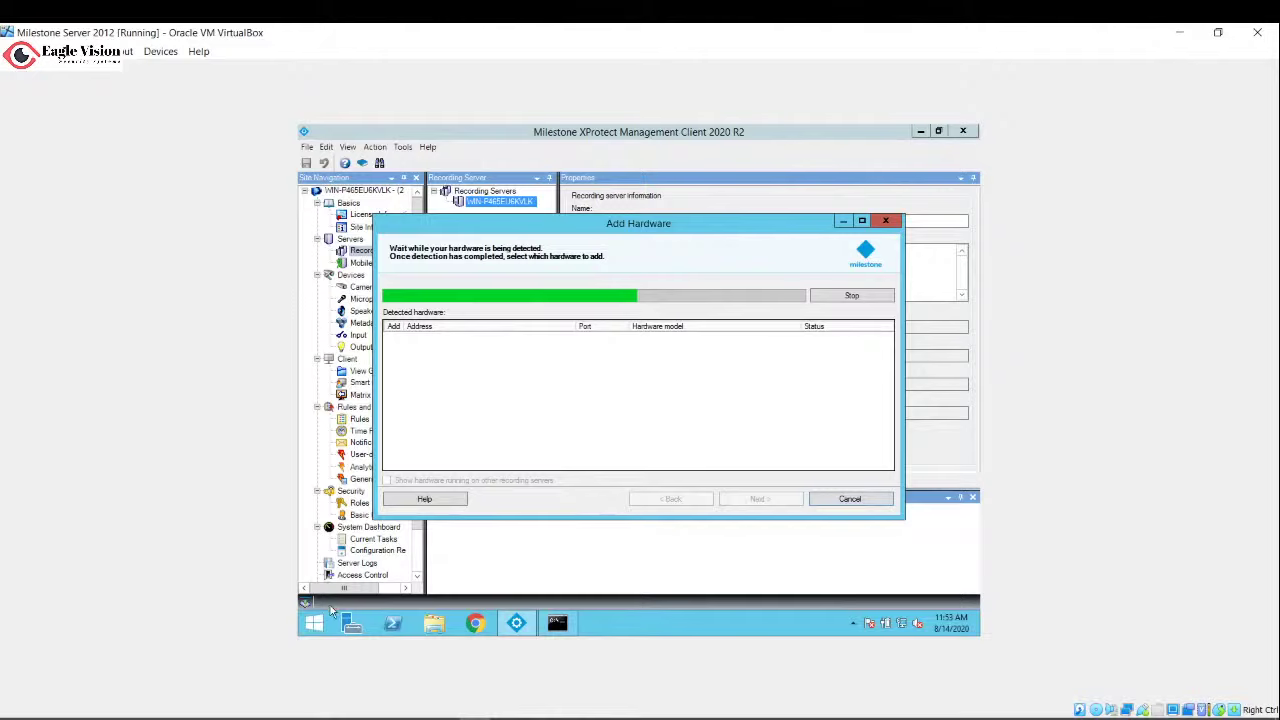
- Open the camera's web page at 192.168.1.200 in Internet Explorer, and return to the hardware detection
{"action": "left_click", "coordinate": [315, 626]}
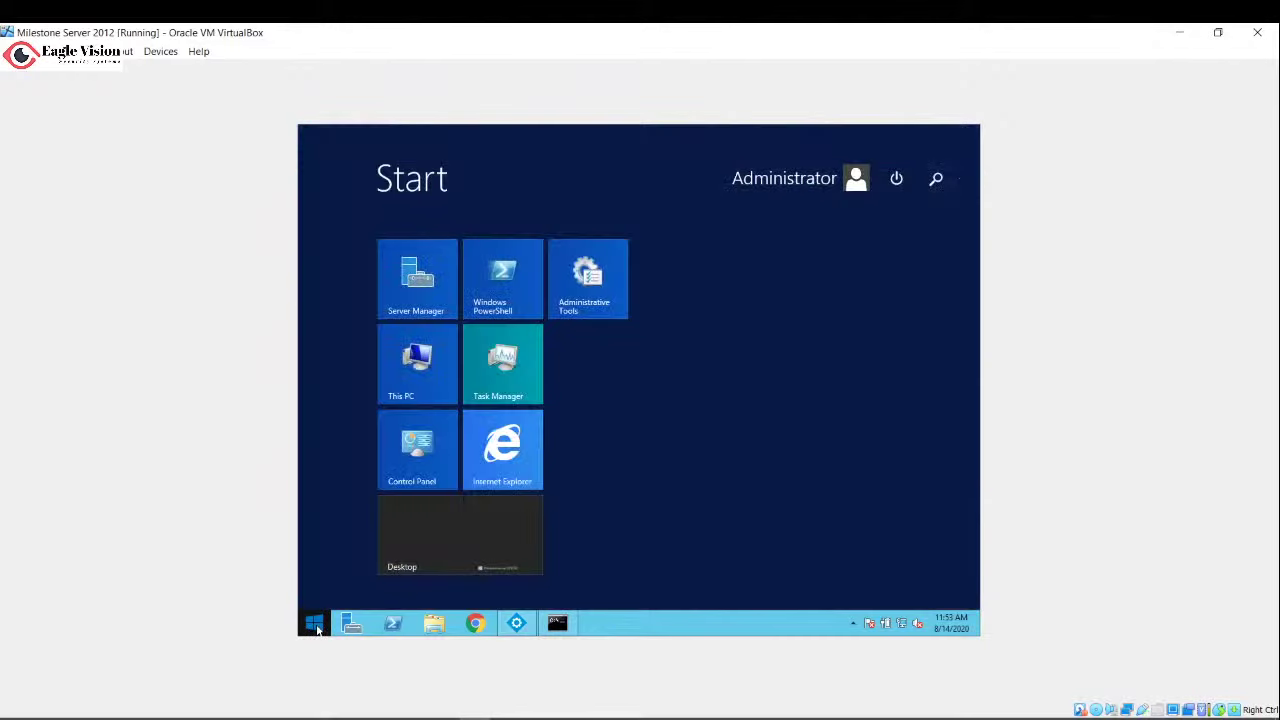
{"action": "type", "text": "ie"}
{"action": "key", "text": "Return"}
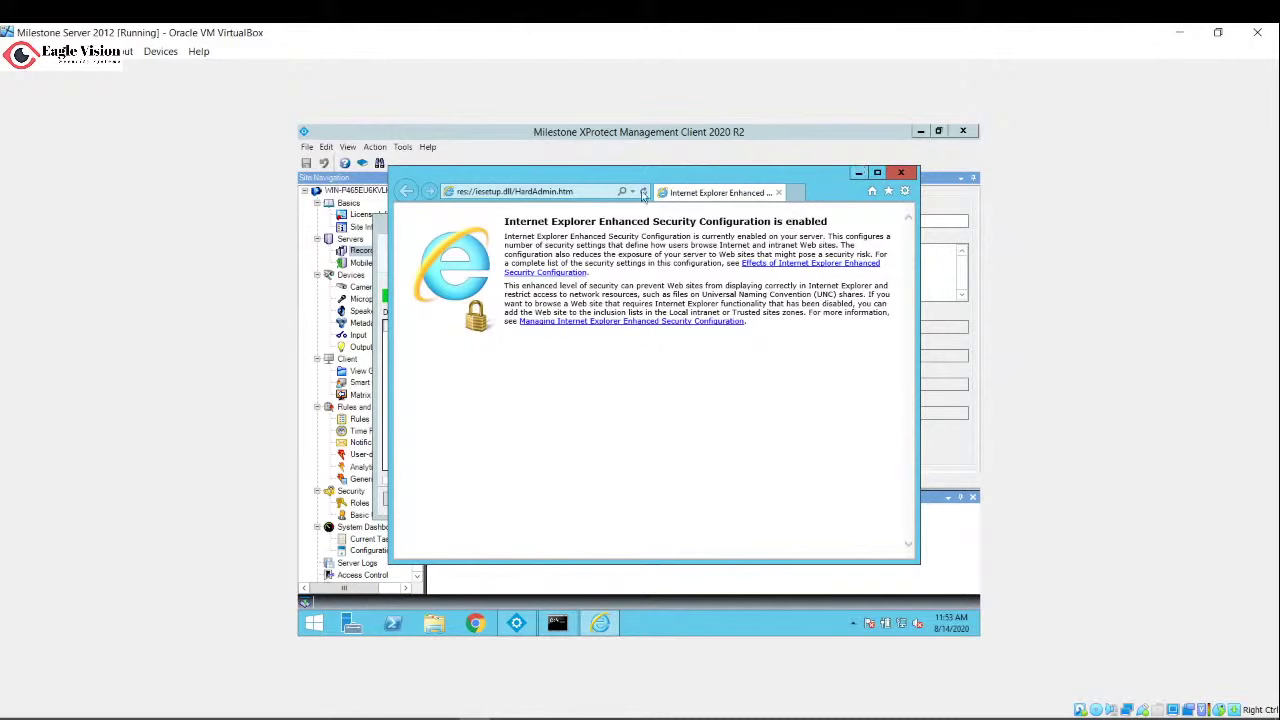
{"action": "left_click", "coordinate": [590, 190]}
{"action": "type", "text": "192.168.1"}
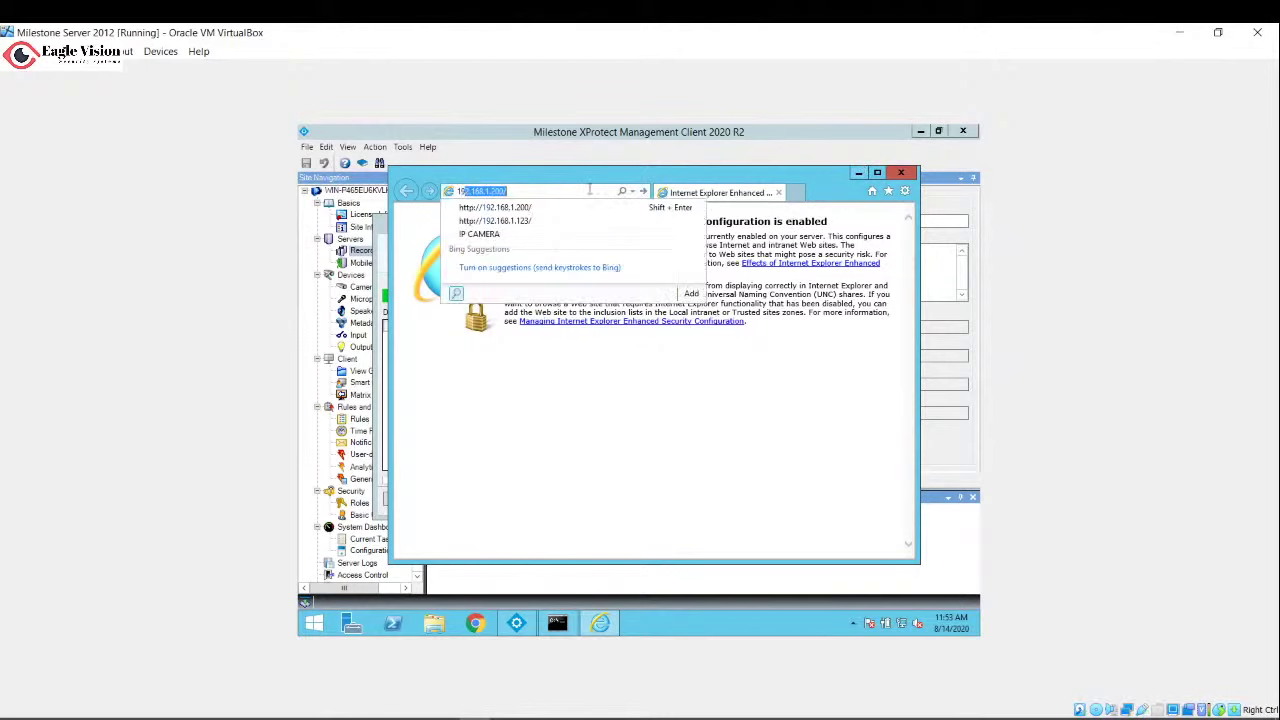
{"action": "type", "text": ".200"}
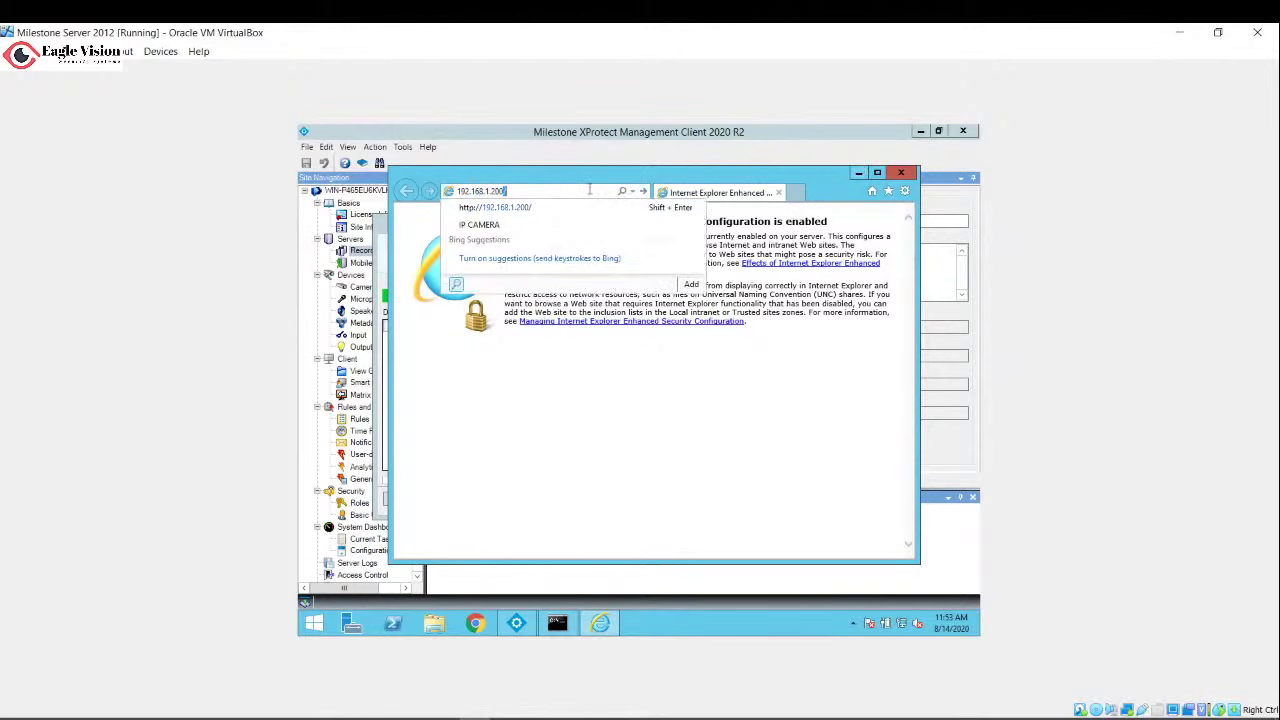
{"action": "key", "text": "Return"}
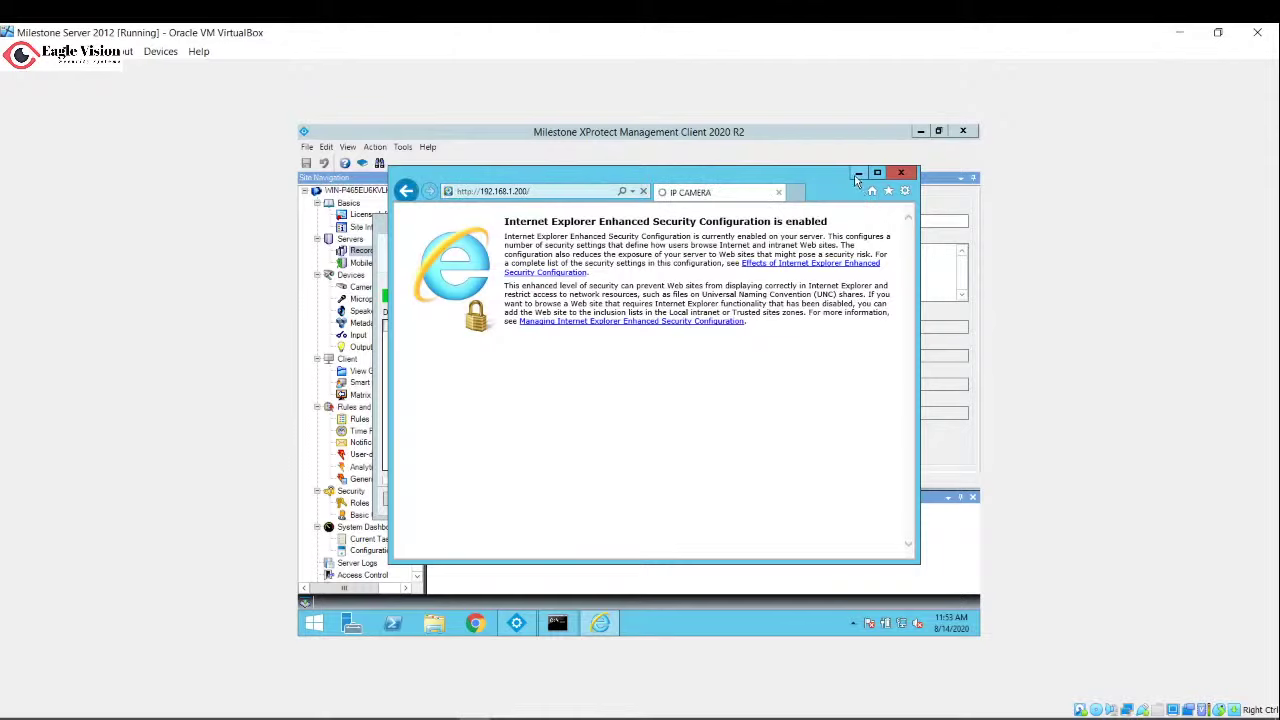
{"action": "left_click", "coordinate": [858, 172]}
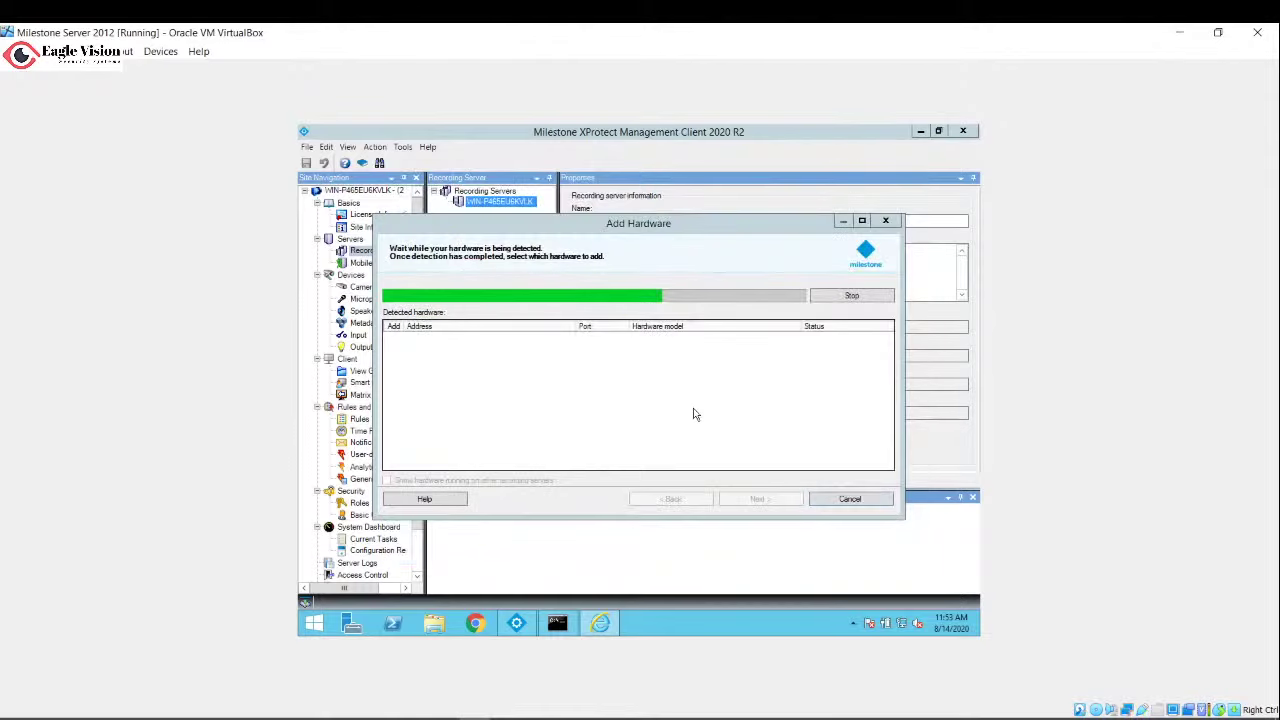
- Close the command prompt running the continuous ping and check the camera's login page in Internet Explorer
{"action": "left_click", "coordinate": [557, 623]}
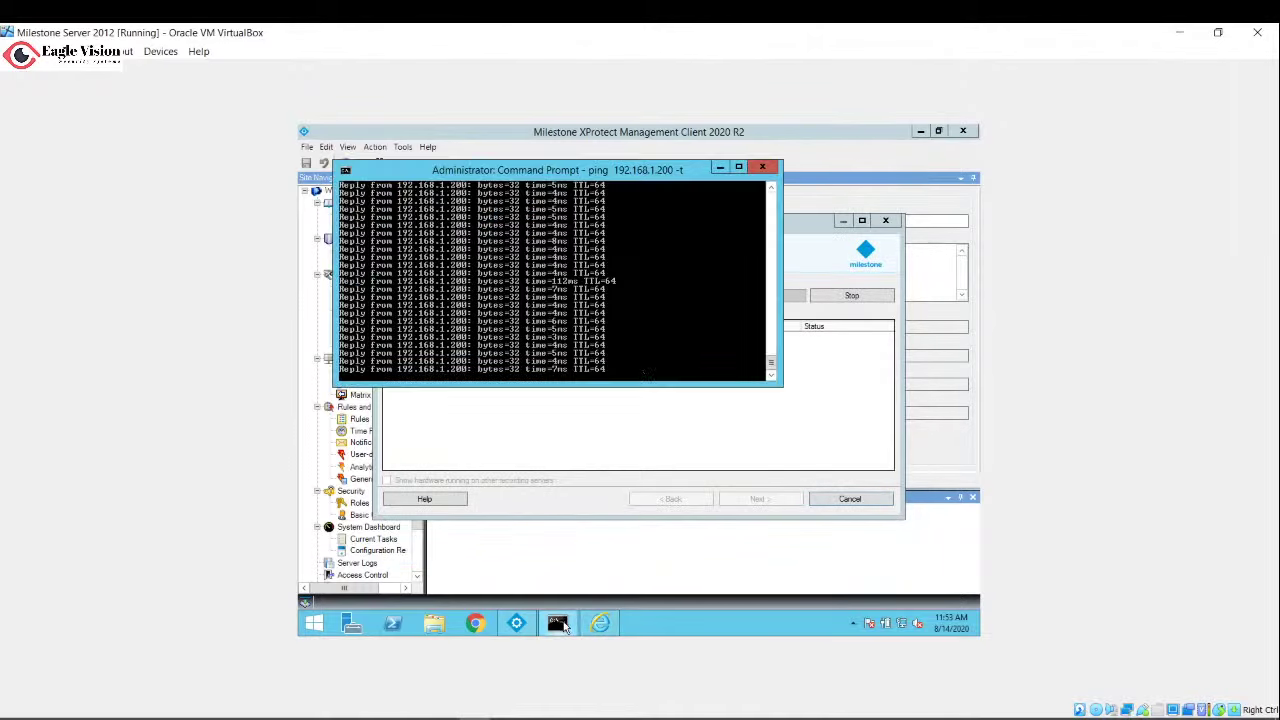
{"action": "left_click", "coordinate": [762, 167]}
{"action": "mouse_move", "coordinate": [561, 627]}
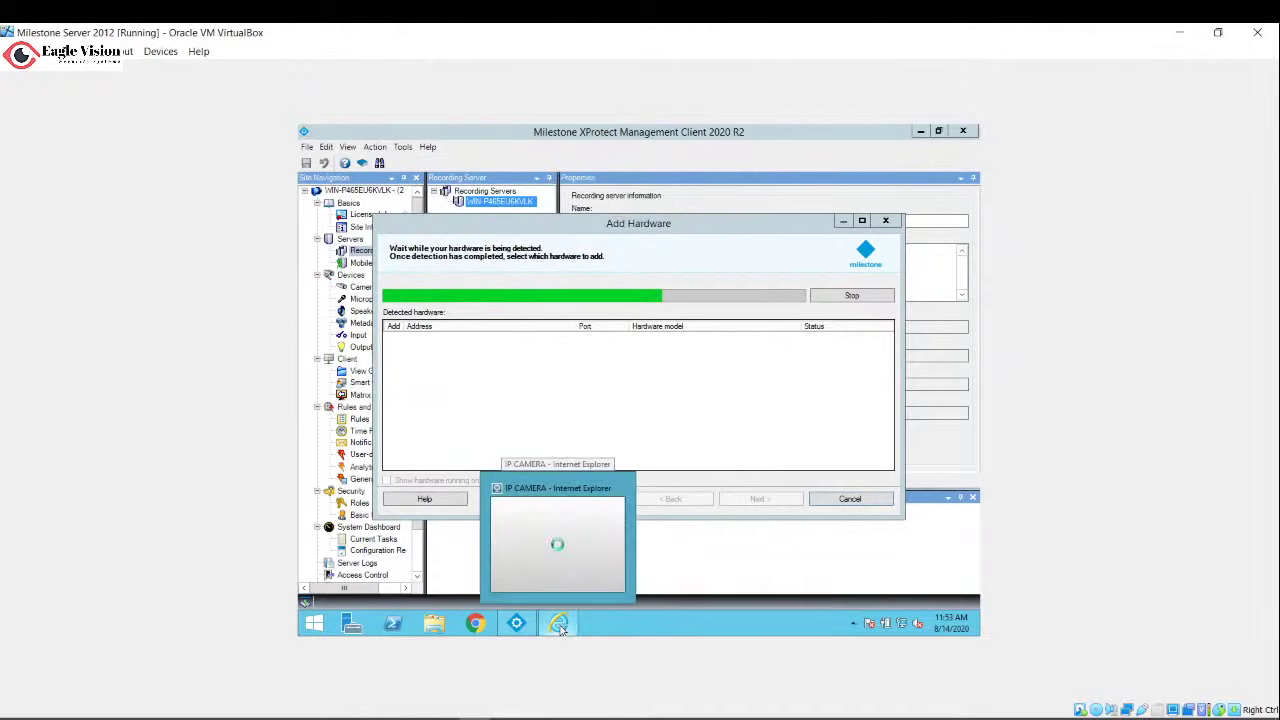
{"action": "left_click", "coordinate": [558, 624]}
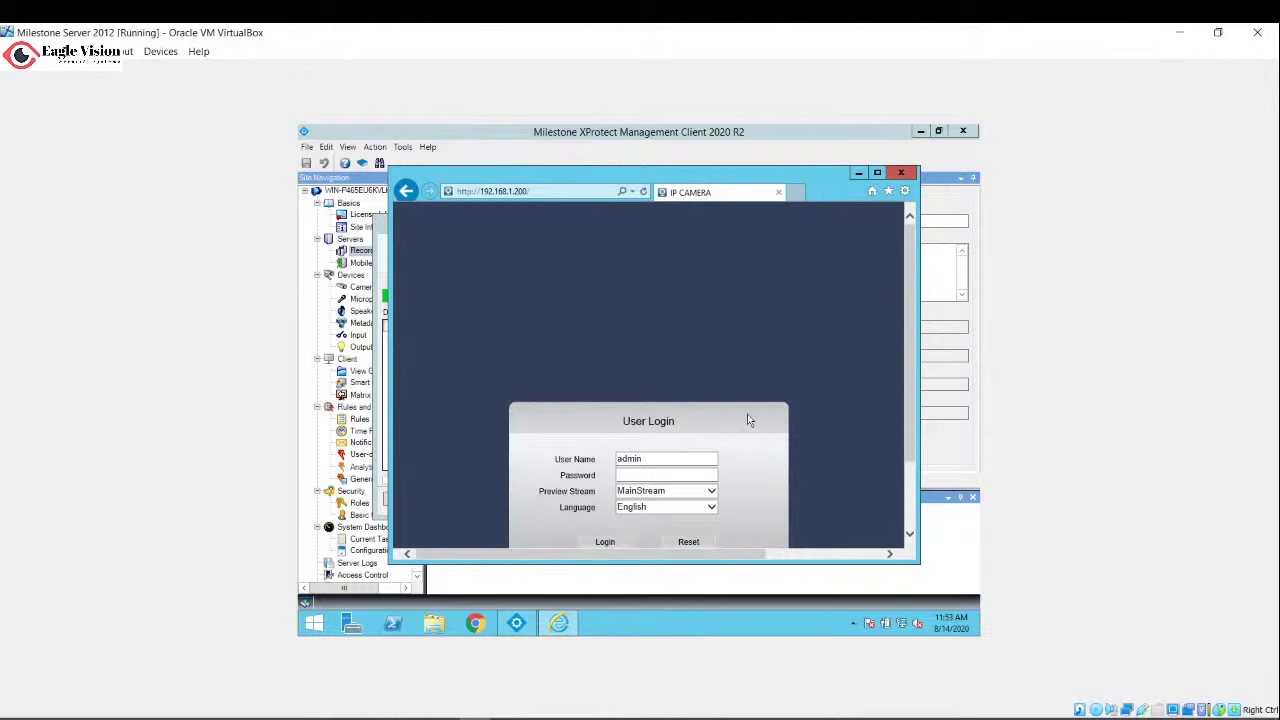
{"action": "scroll", "coordinate": [747, 419], "scroll_direction": "down", "scroll_amount": 1}
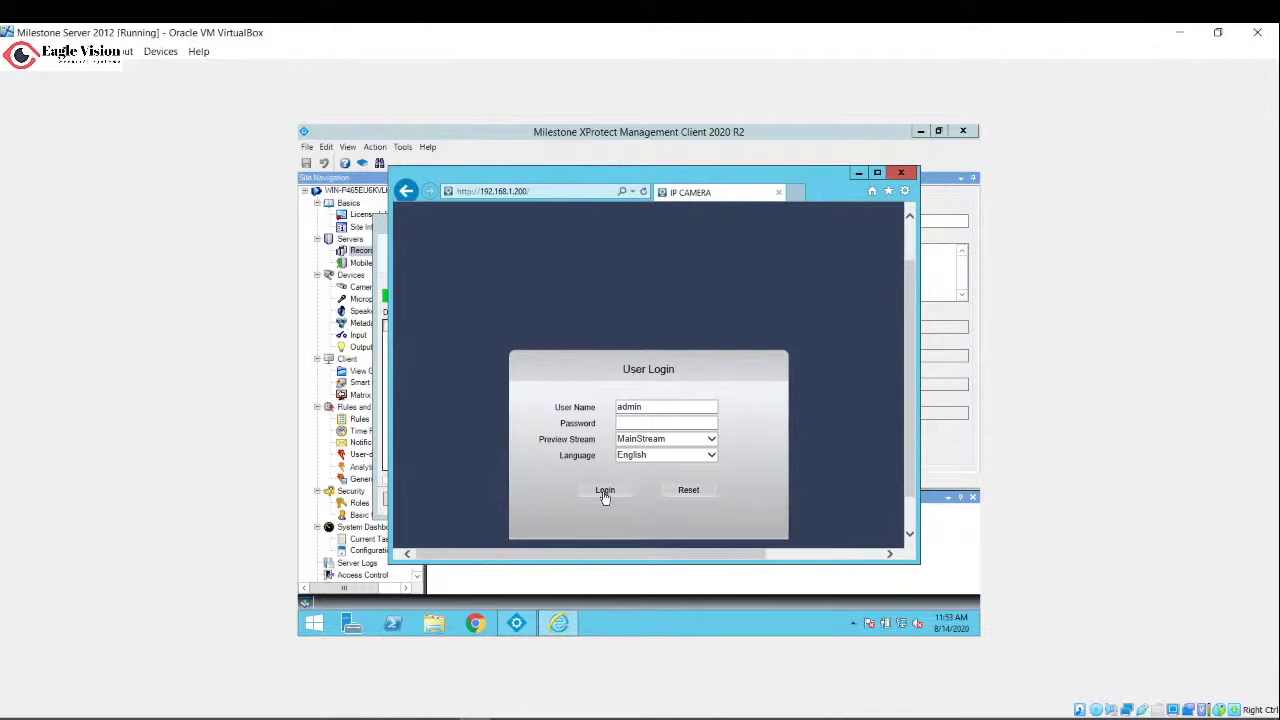
{"action": "left_click", "coordinate": [858, 176]}
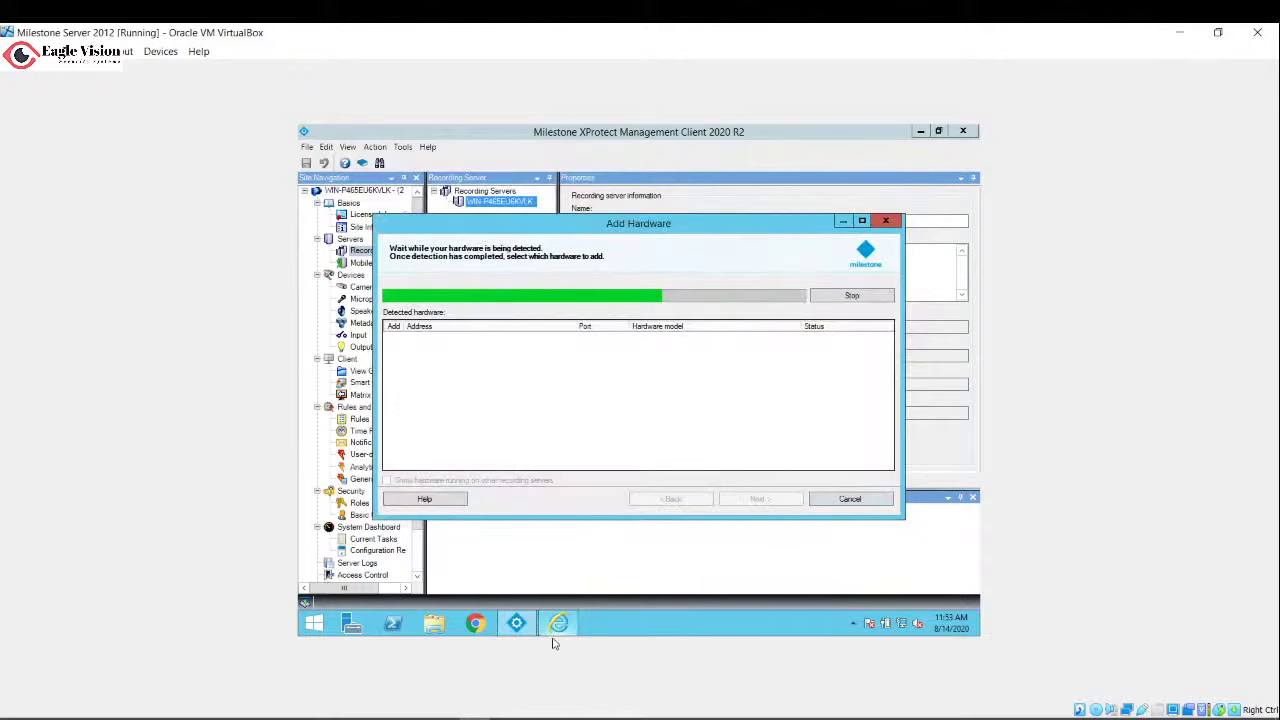
- Reload the camera's web page in Internet Explorer and return to the hardware detection
{"action": "mouse_move", "coordinate": [552, 635]}
{"action": "left_click", "coordinate": [591, 507]}
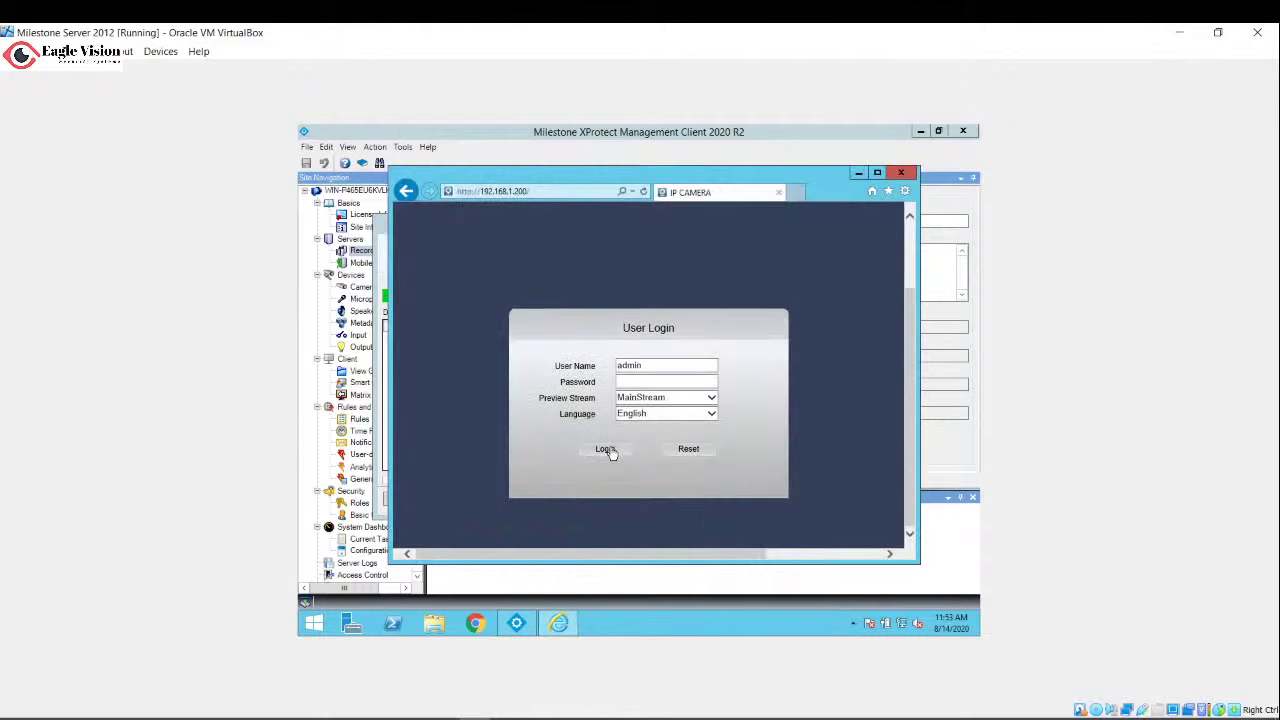
{"action": "left_click", "coordinate": [643, 191]}
{"action": "left_click", "coordinate": [858, 173]}
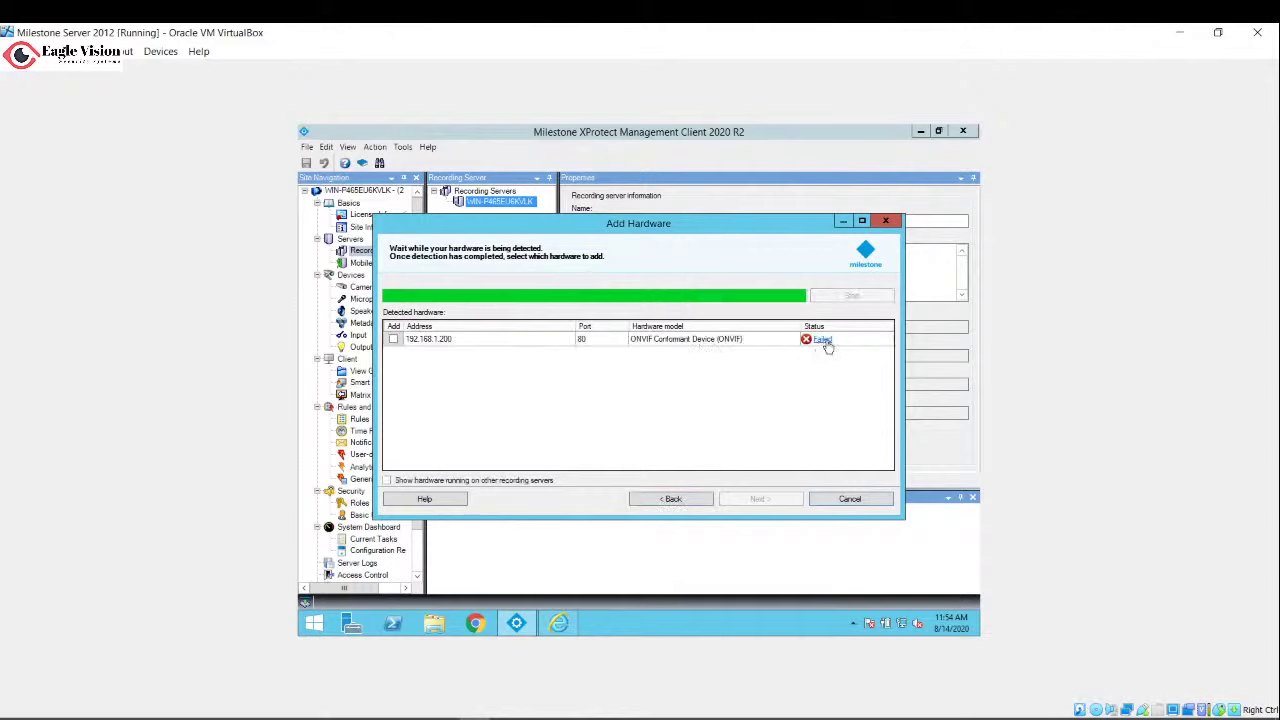
- Examine the failure details of the detected device at 192.168.1.200 and recheck the camera's web page in Internet Explorer
{"action": "left_click", "coordinate": [822, 340]}
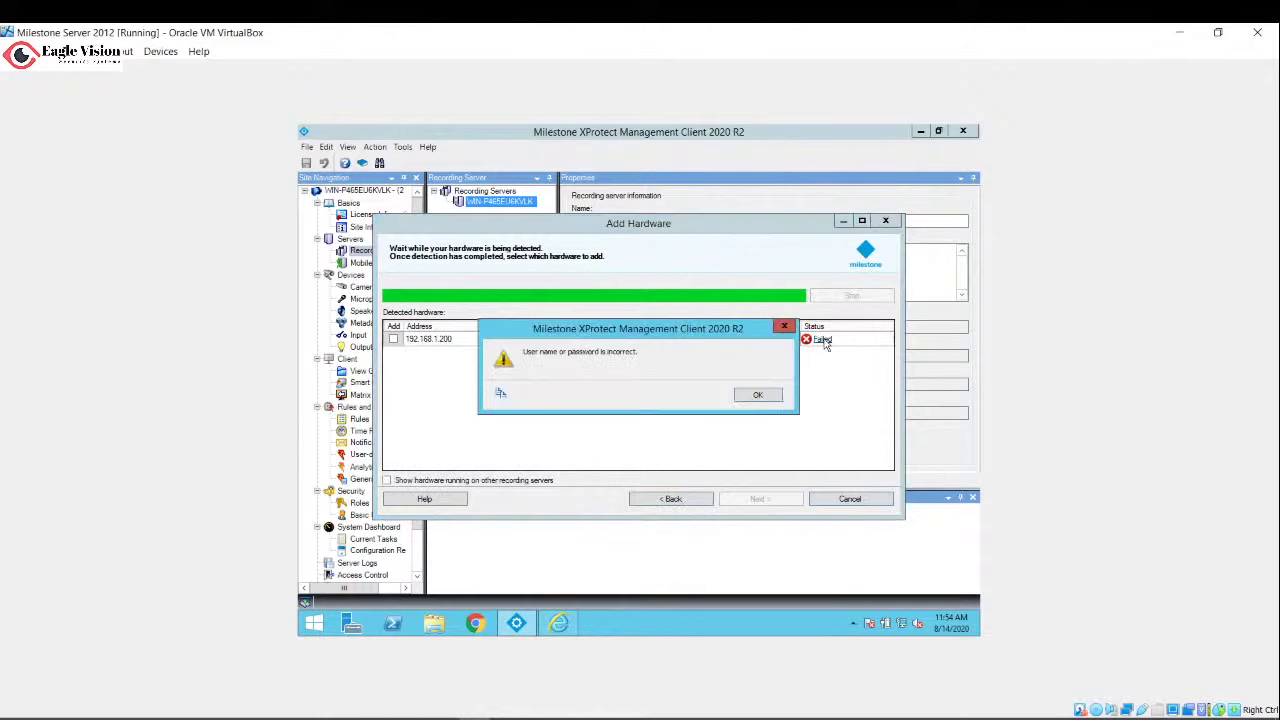
{"action": "left_click", "coordinate": [758, 396]}
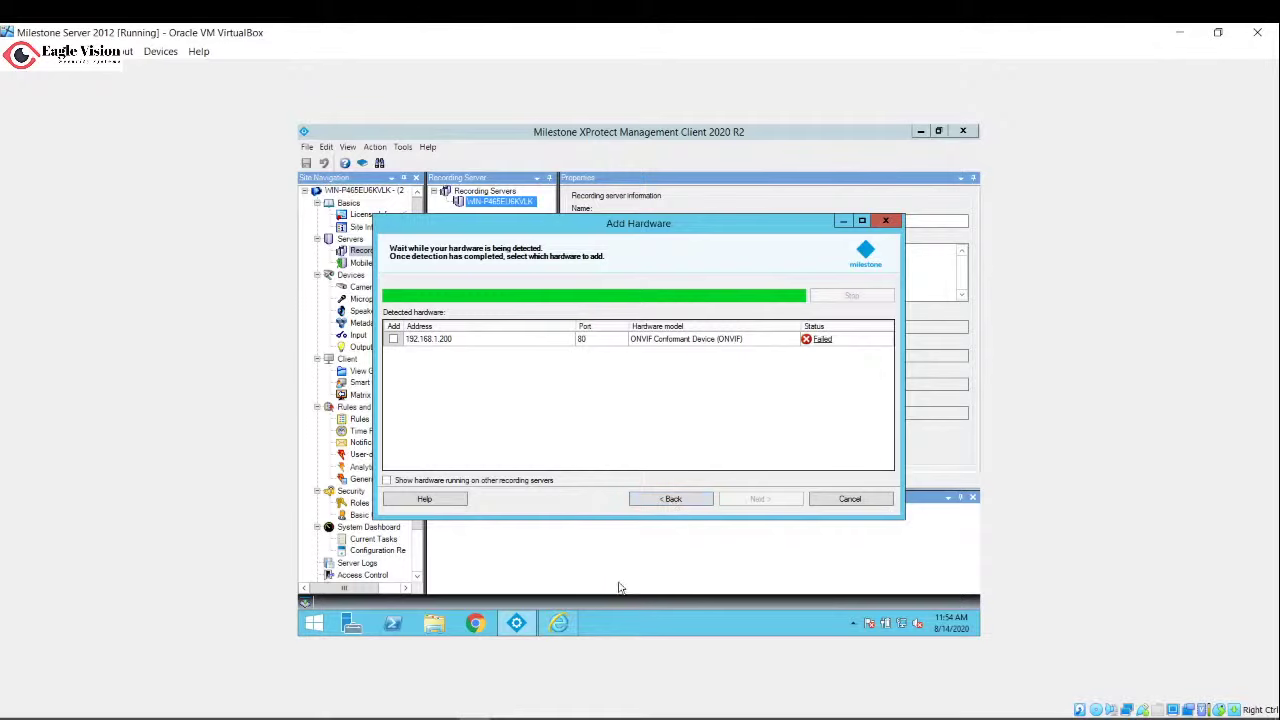
{"action": "left_click", "coordinate": [558, 623]}
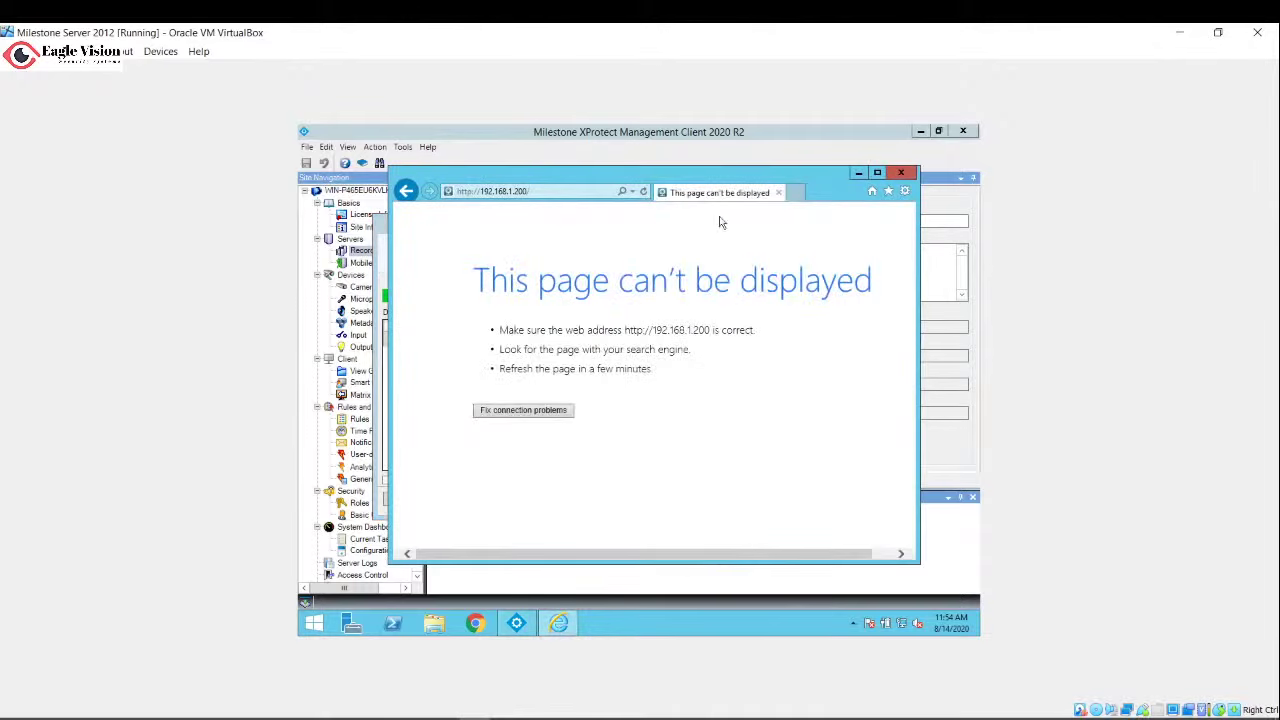
- Reload the camera's web page at 192.168.1.200 in Internet Explorer, examine its login form and close the browser
{"action": "left_click", "coordinate": [565, 191]}
{"action": "key", "text": "Return"}
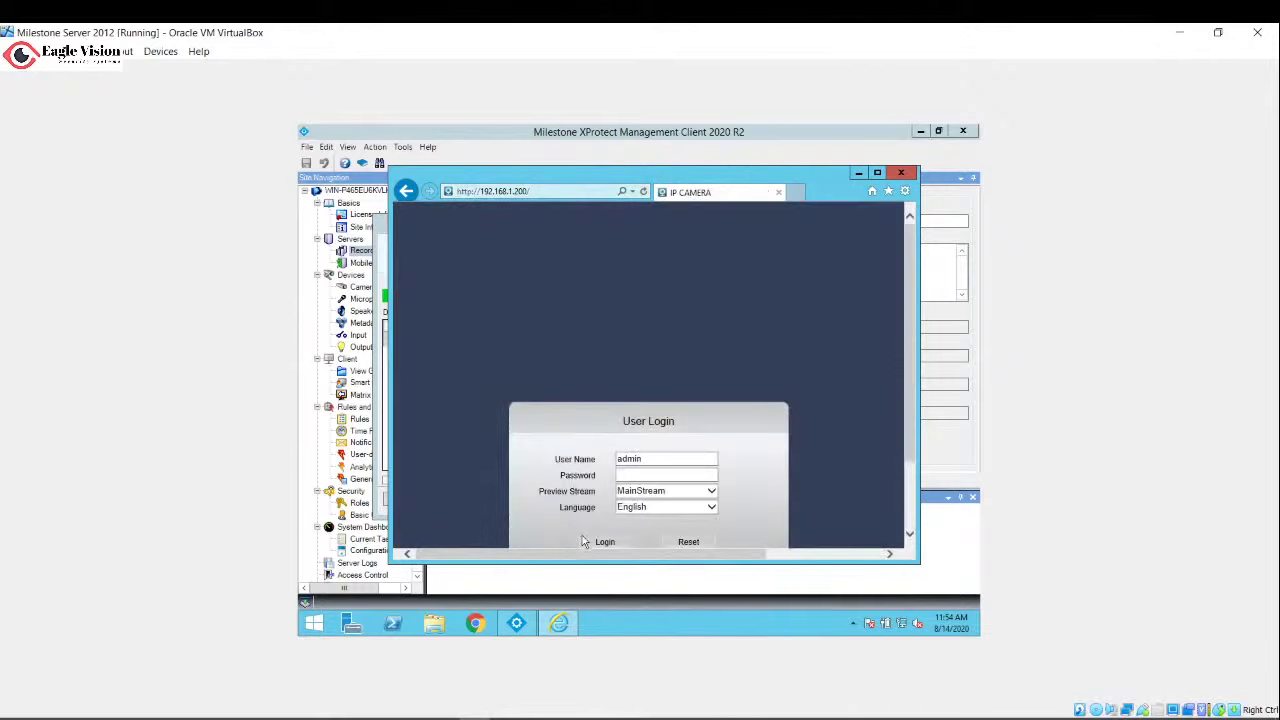
{"action": "scroll", "coordinate": [913, 416], "scroll_direction": "down", "scroll_amount": 2}
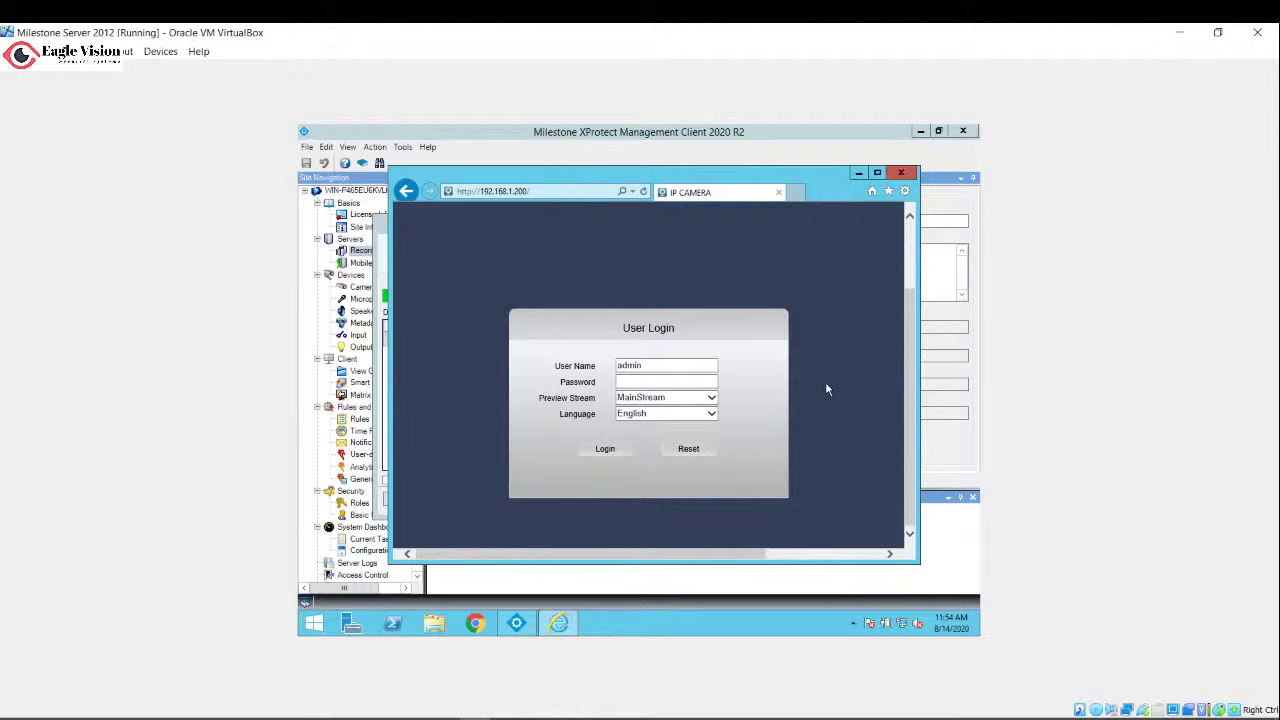
{"action": "left_click", "coordinate": [911, 174]}
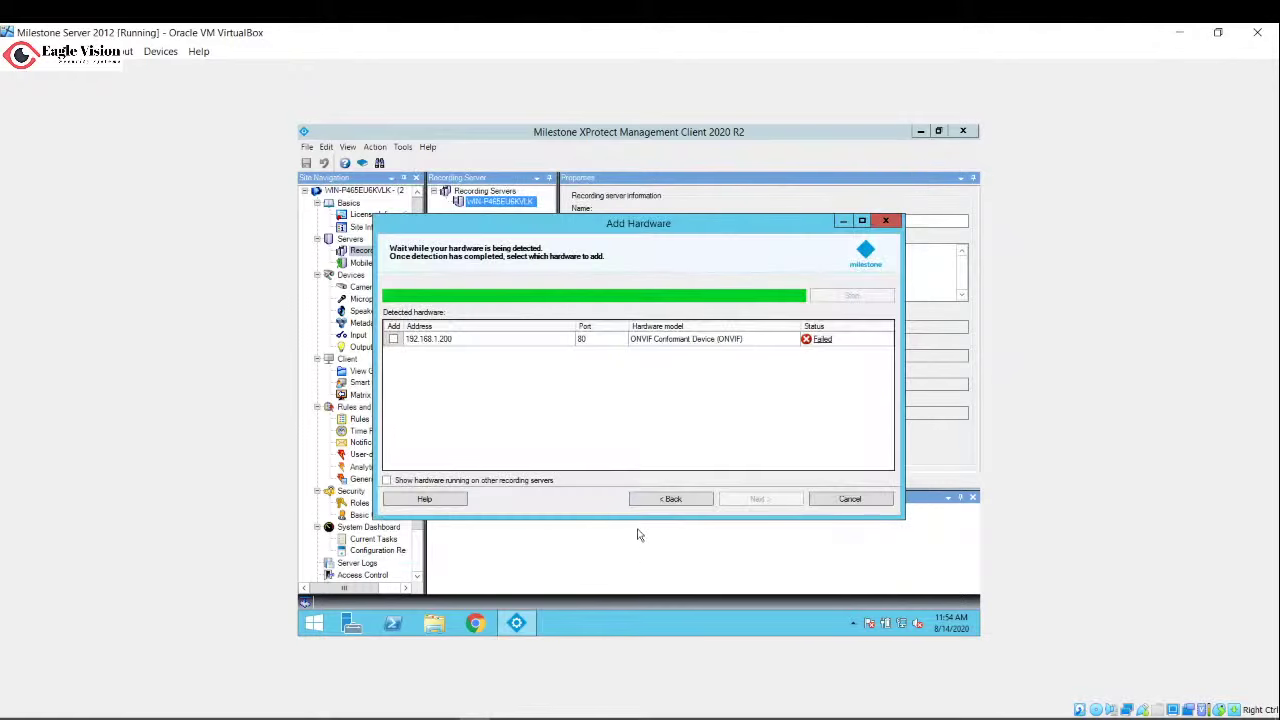
- Go back from the hardware detection results to the credentials page and exit the Add Hardware wizard
{"action": "left_click", "coordinate": [683, 500]}
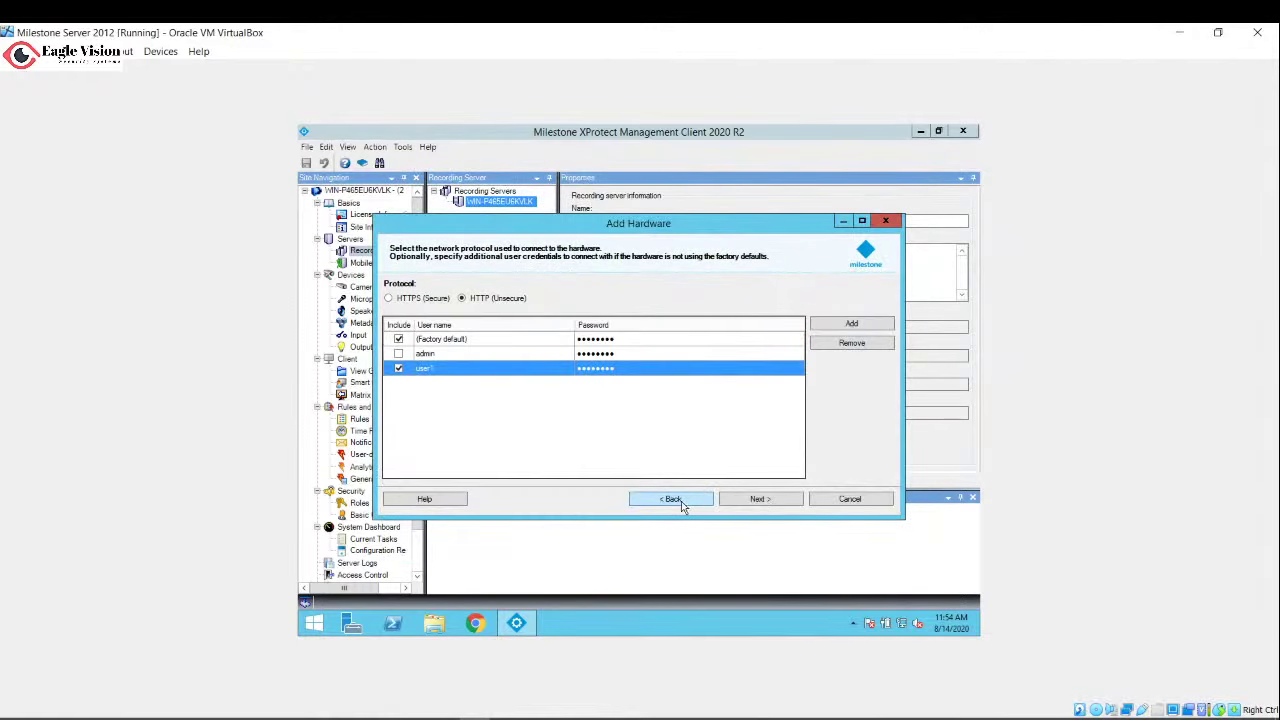
{"action": "left_click", "coordinate": [883, 222]}
{"action": "left_click", "coordinate": [705, 396]}
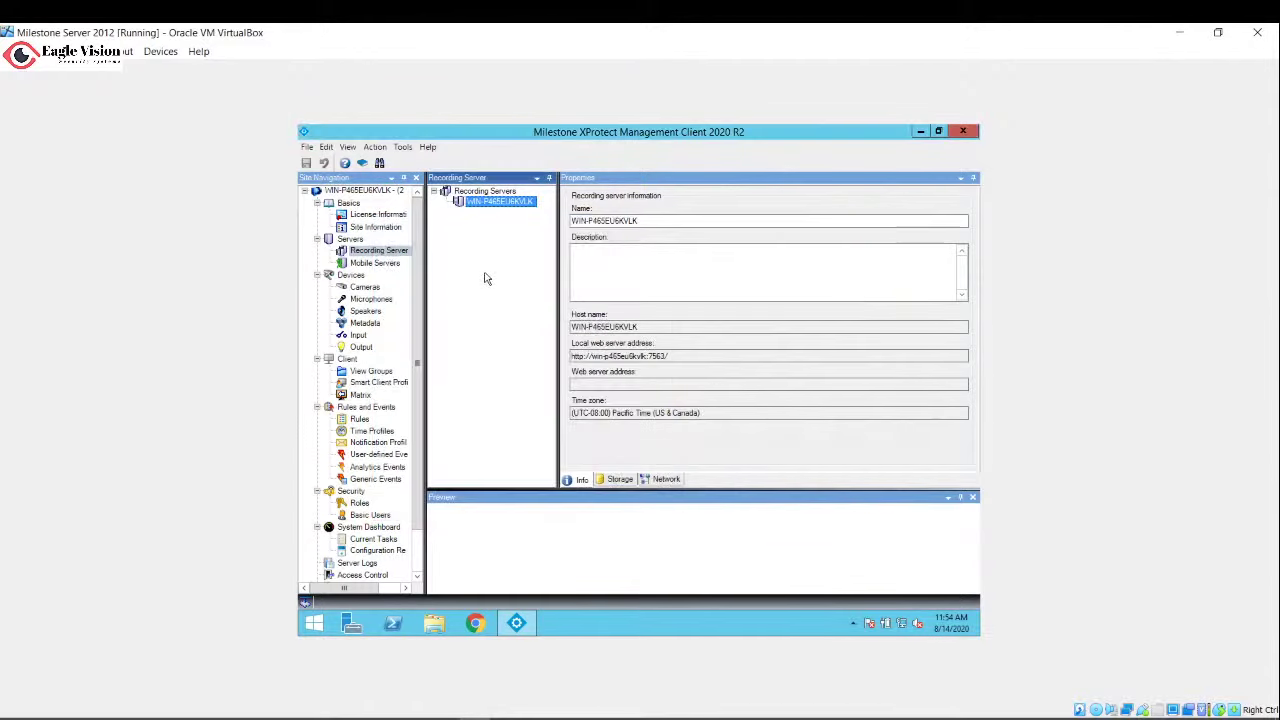
- Start adding hardware to the recording server using the Manual detection method
{"action": "right_click", "coordinate": [524, 211]}
{"action": "left_click", "coordinate": [550, 217]}
{"action": "left_click", "coordinate": [540, 402]}
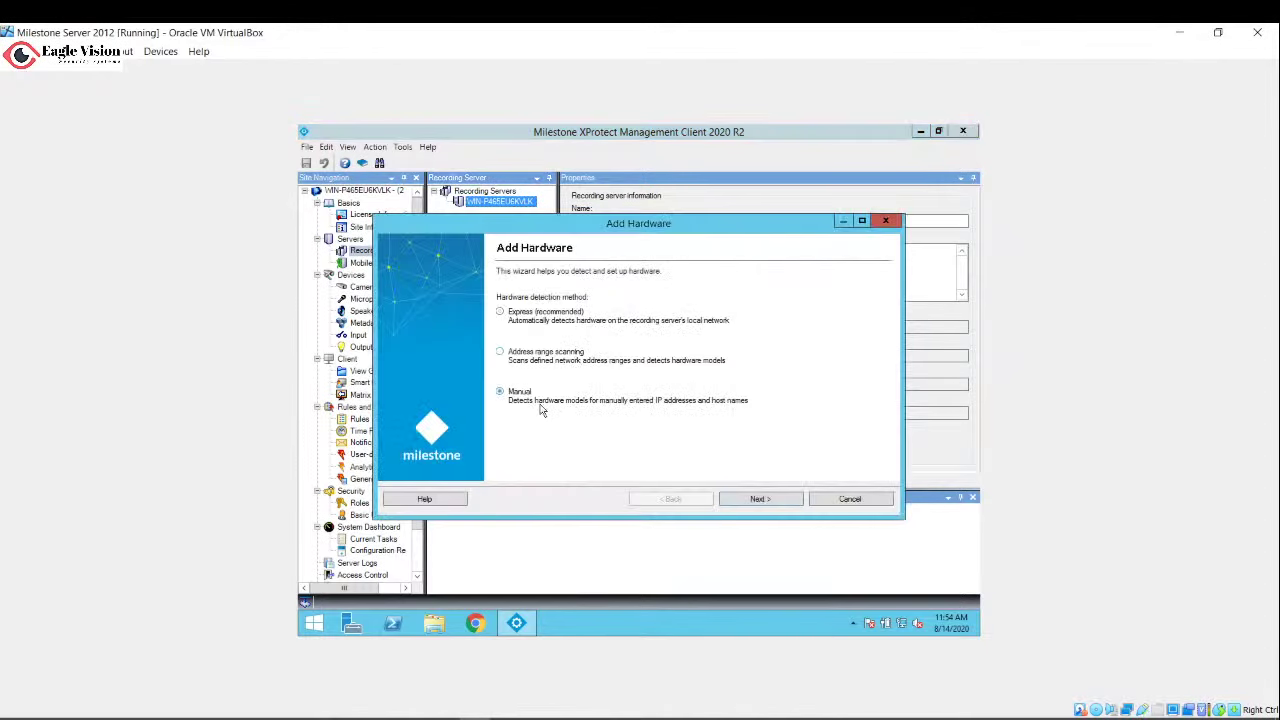
{"action": "left_click", "coordinate": [760, 499]}
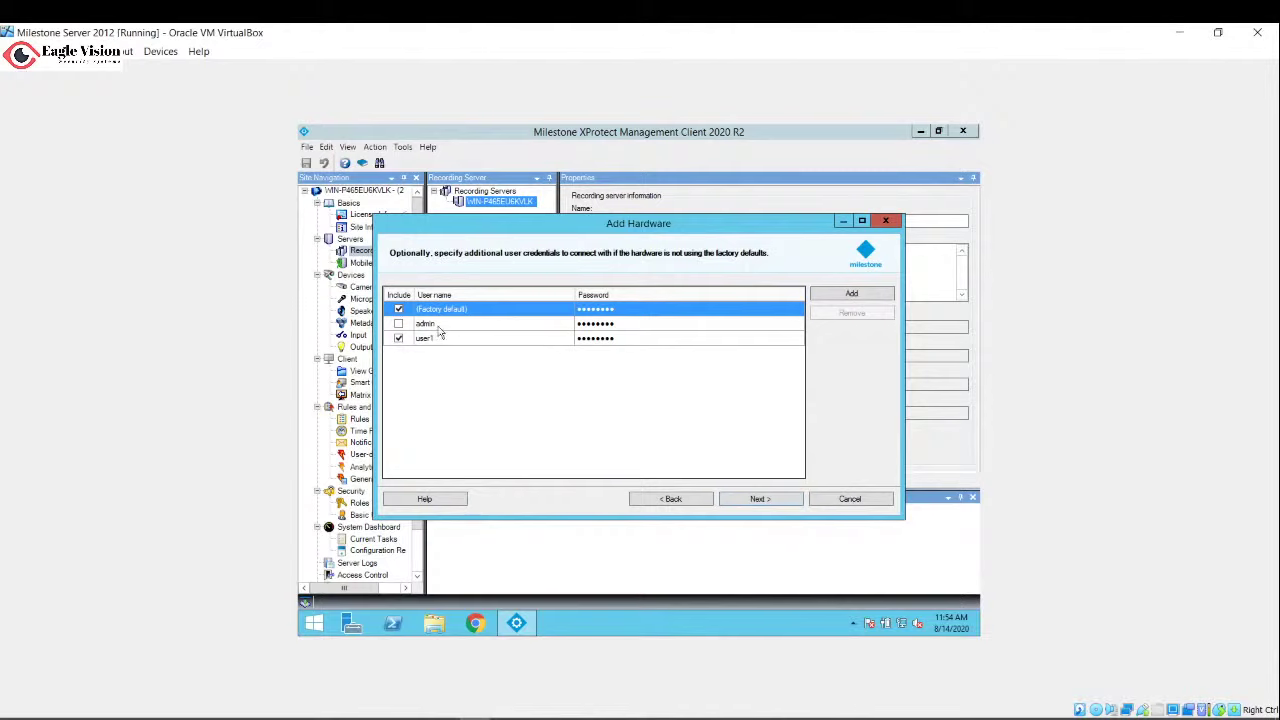
- Include the stored admin credentials and try to detect the hardware at 192.168.1.200 on port 80 with the auto-detected model
{"action": "left_click", "coordinate": [399, 324]}
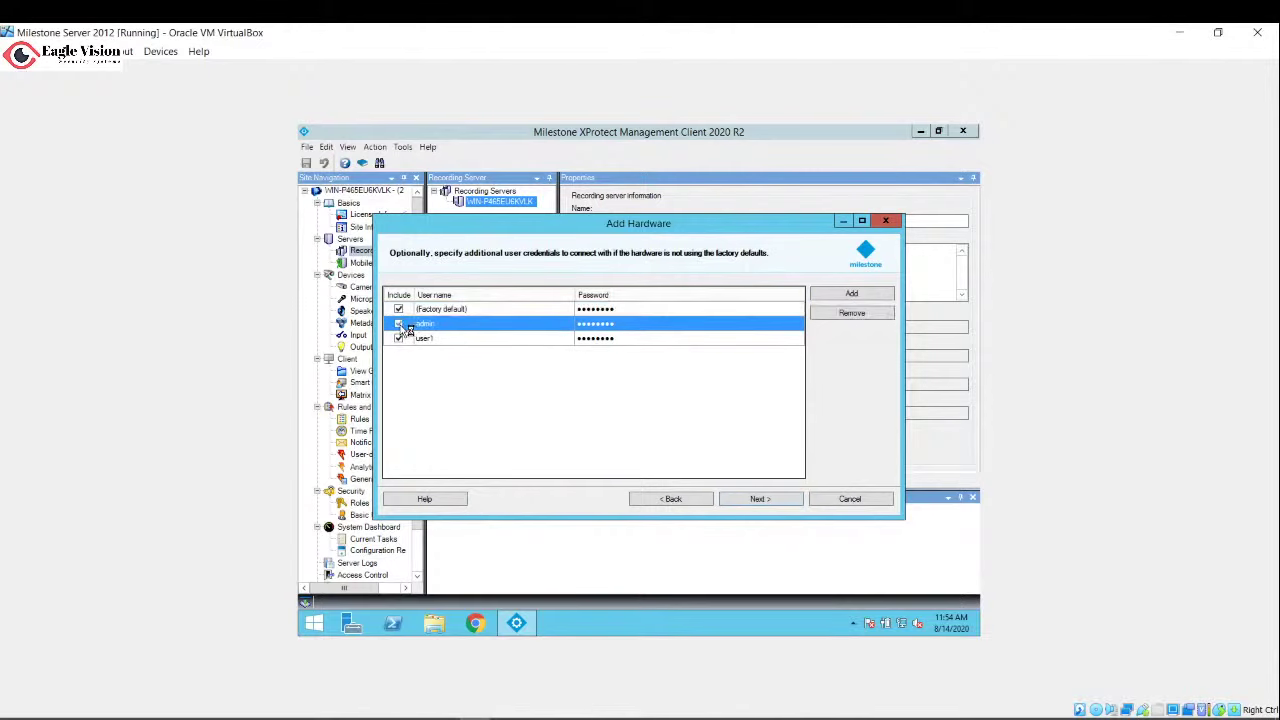
{"action": "left_click", "coordinate": [755, 501]}
{"action": "left_click", "coordinate": [757, 499]}
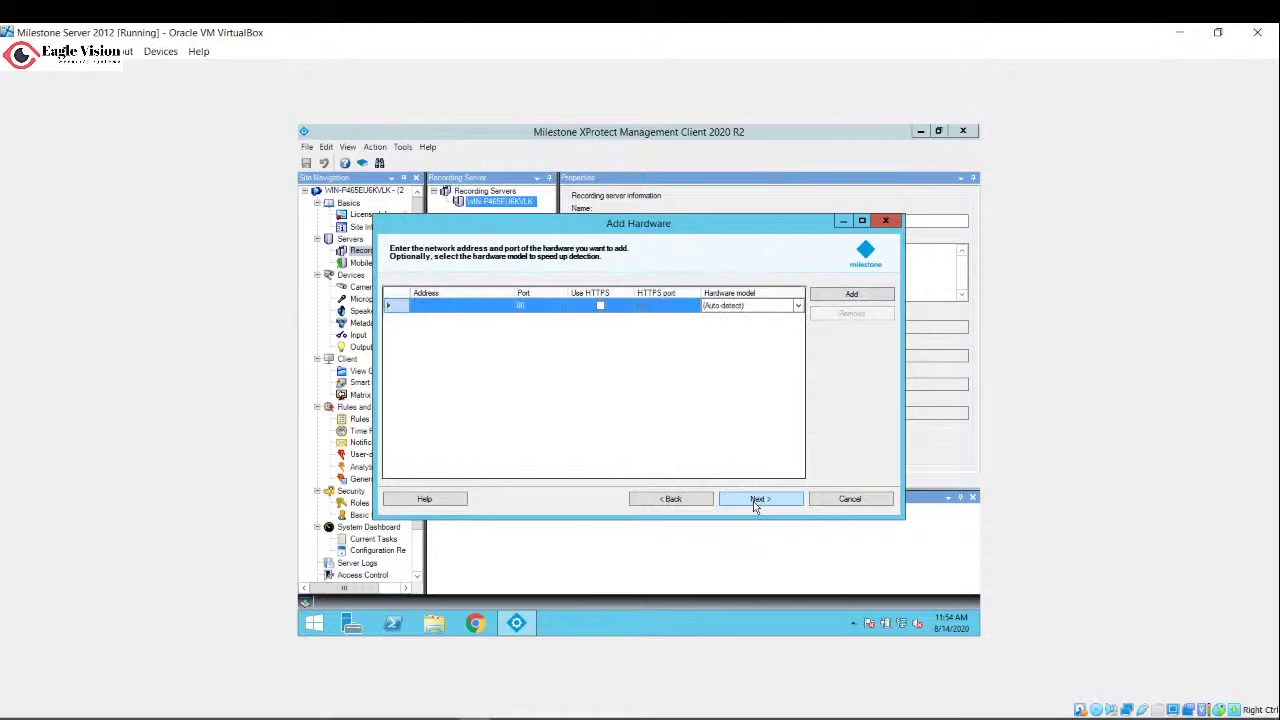
{"action": "left_click", "coordinate": [444, 305]}
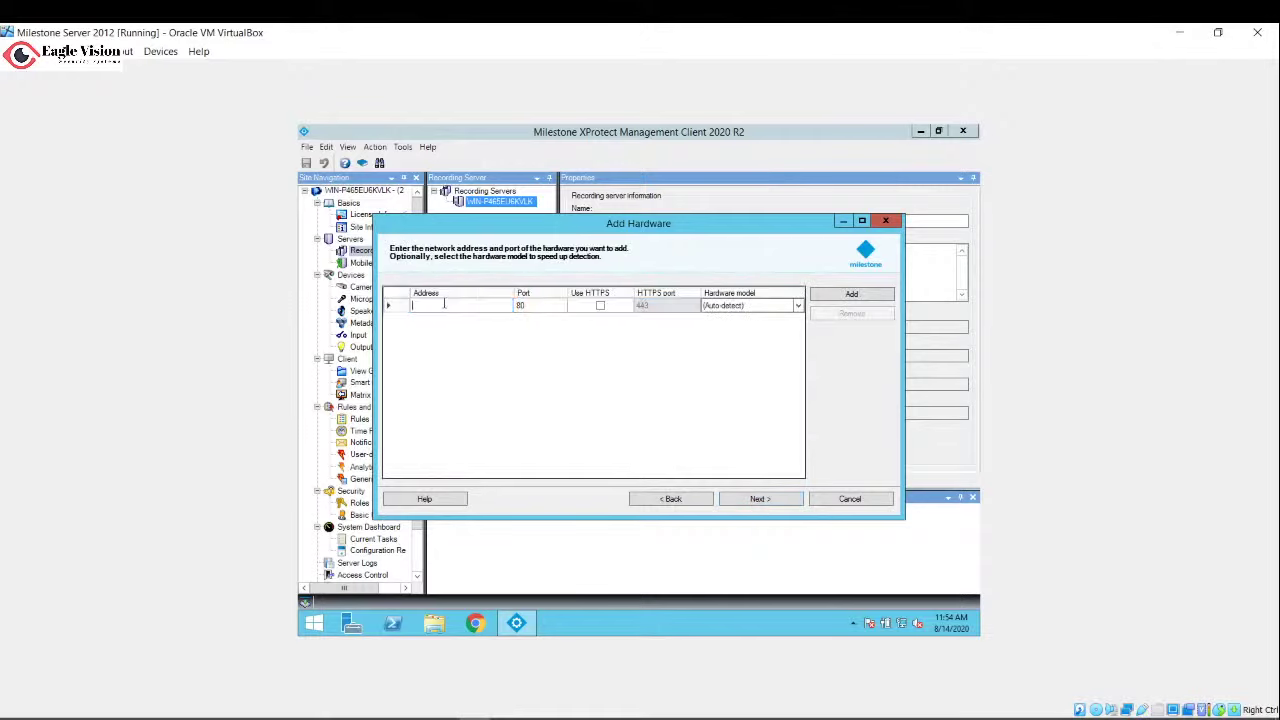
{"action": "type", "text": "192.168.1.200"}
{"action": "left_click", "coordinate": [752, 498]}
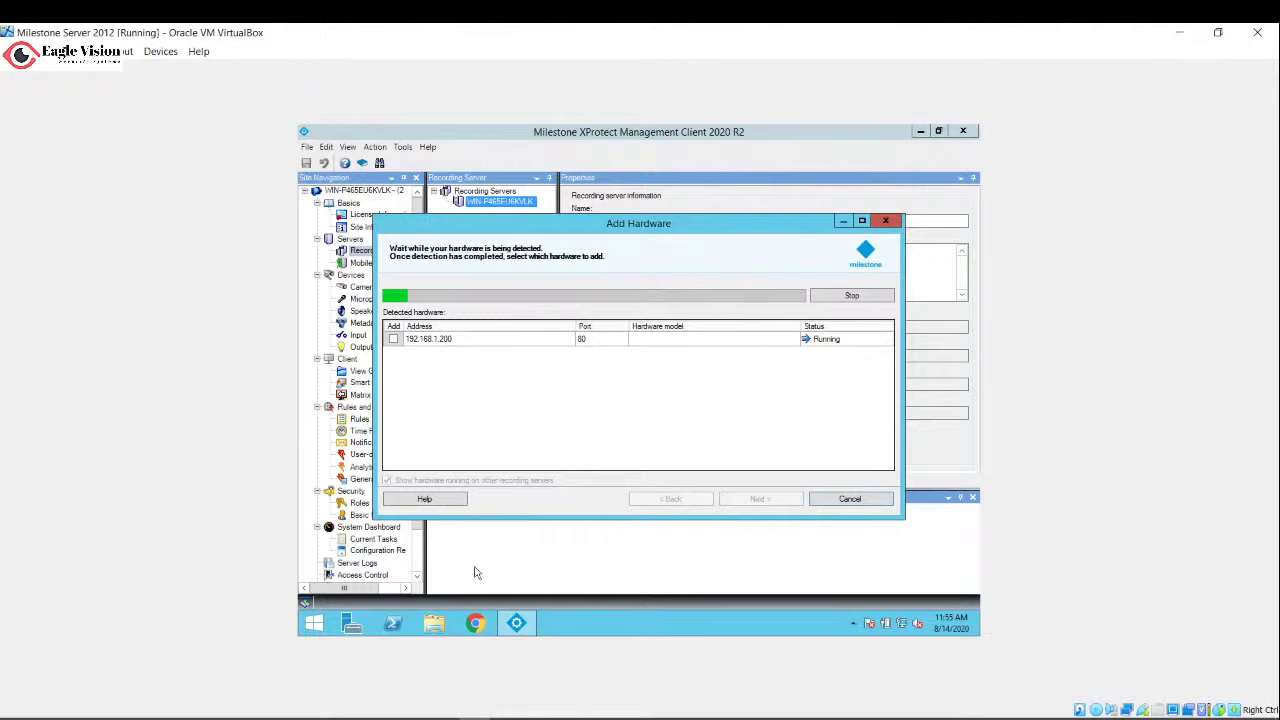
{"action": "left_click", "coordinate": [311, 625]}
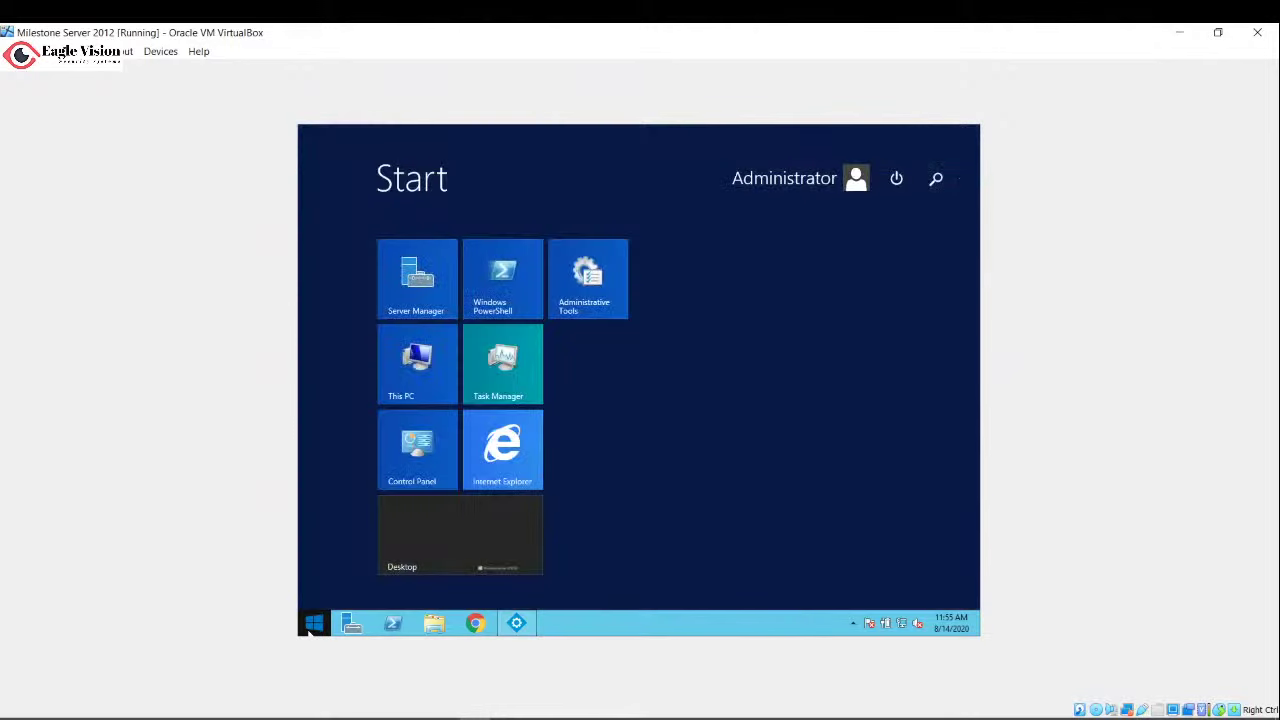
{"action": "left_click", "coordinate": [311, 625]}
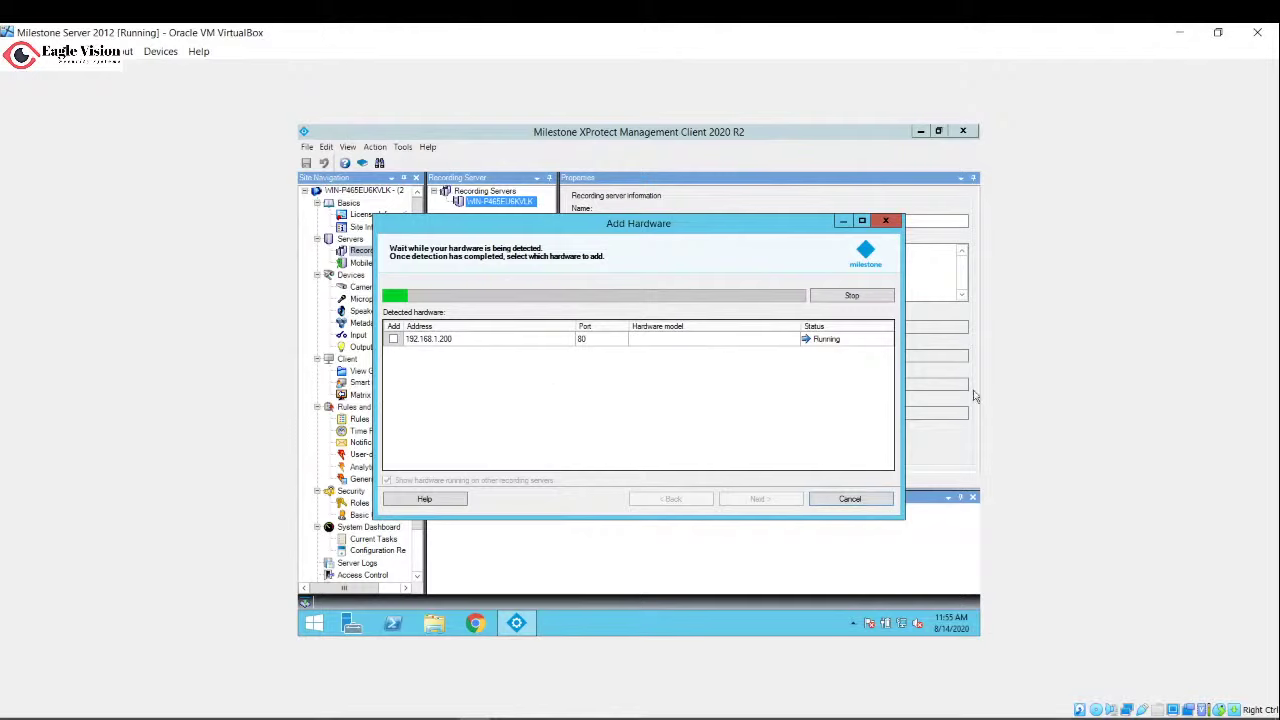
{"action": "left_click", "coordinate": [1094, 716]}
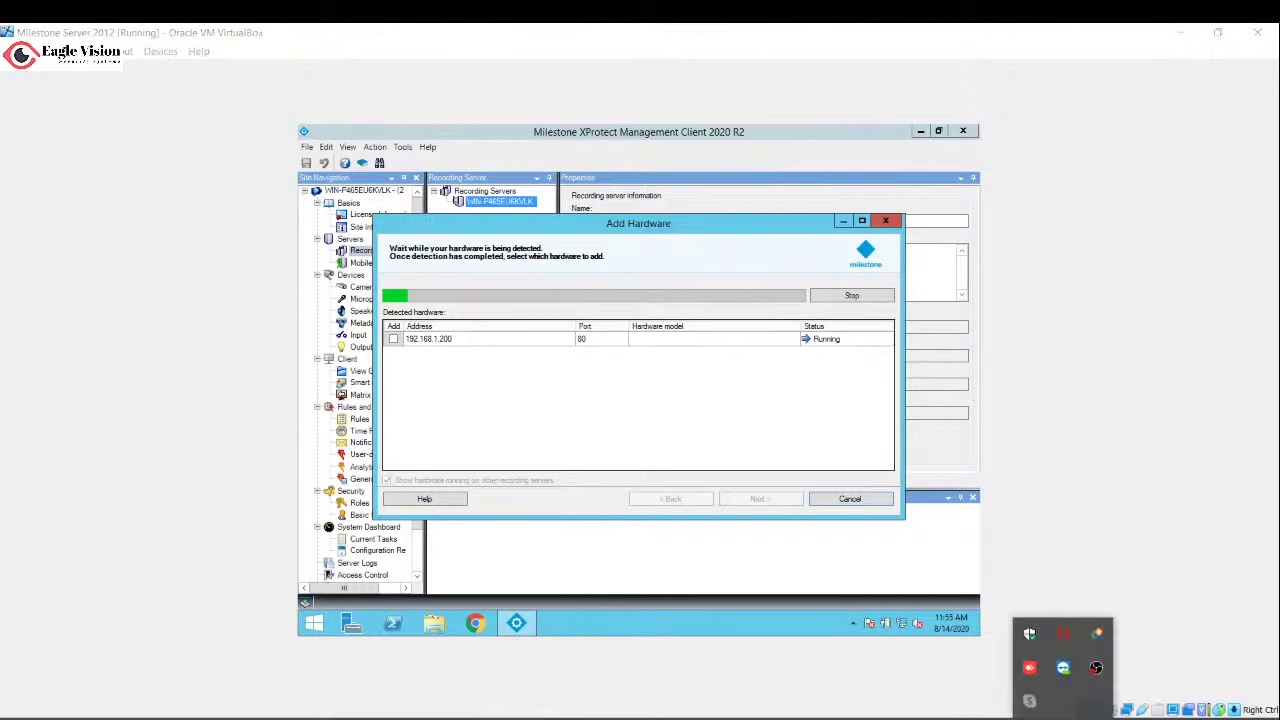
{"action": "left_click", "coordinate": [707, 350]}
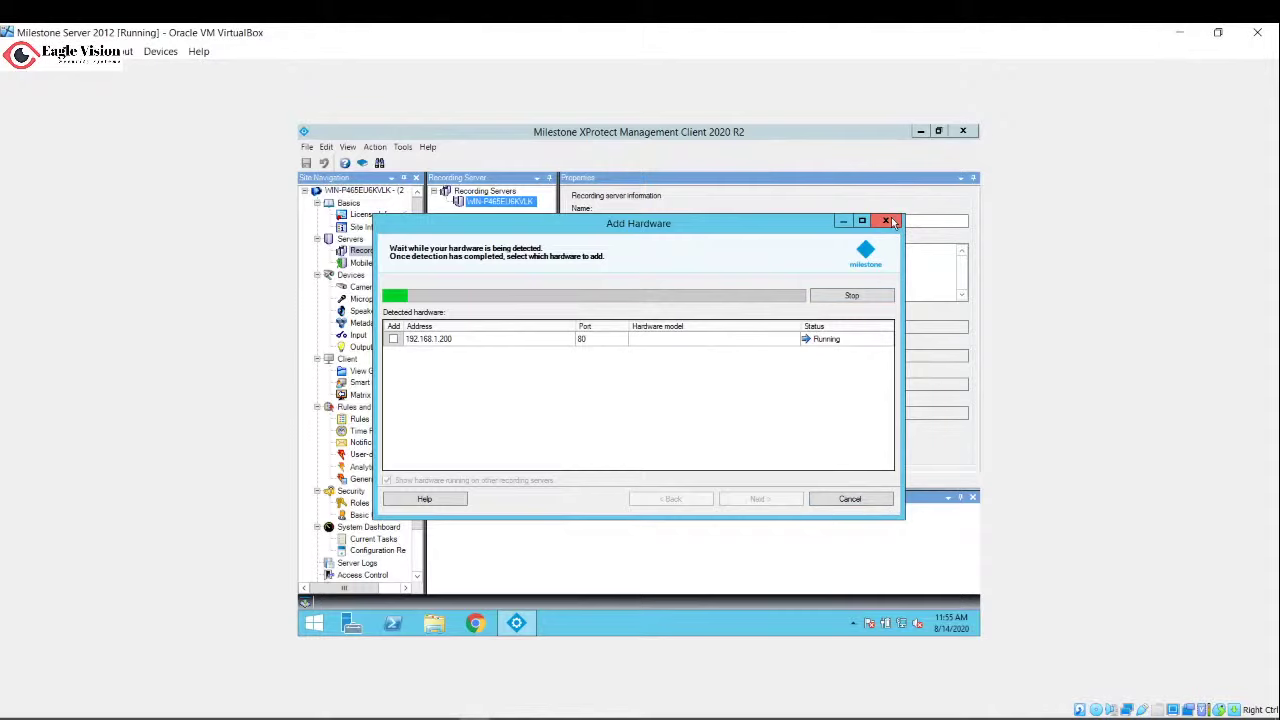
- Cancel the running hardware detection and exit the Add Hardware wizard
{"action": "left_click", "coordinate": [893, 222]}
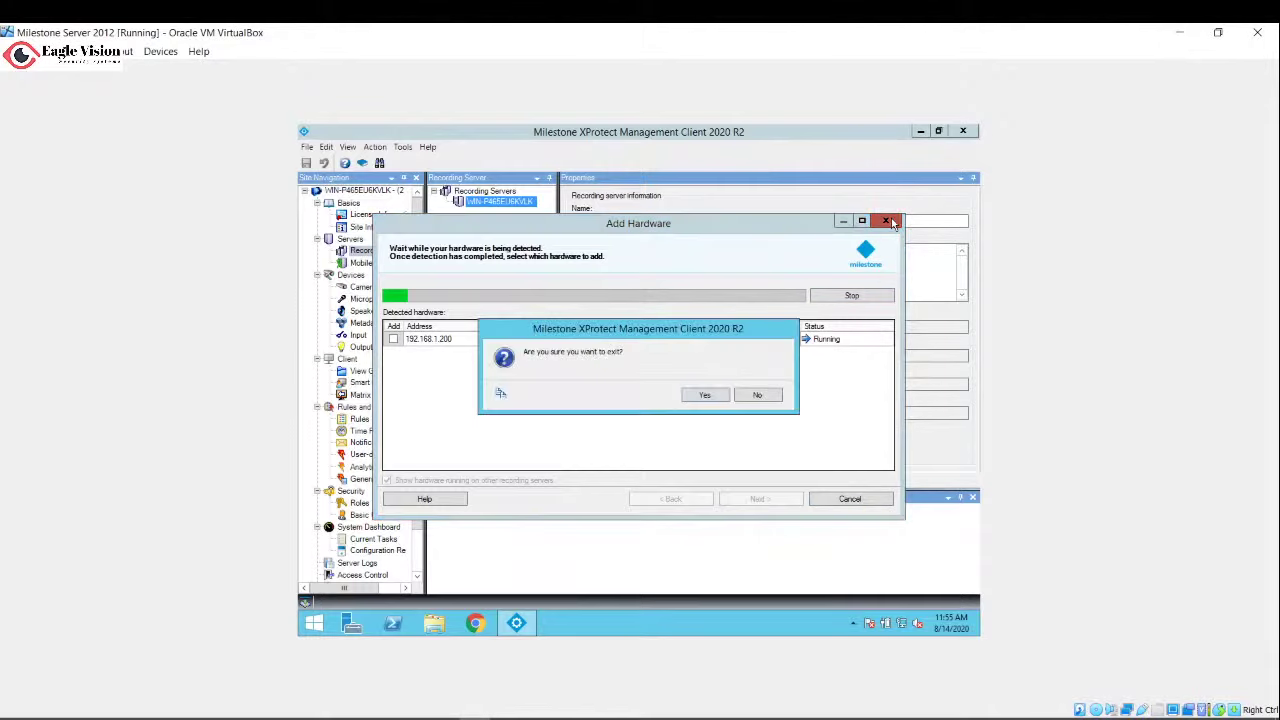
{"action": "left_click", "coordinate": [703, 396]}
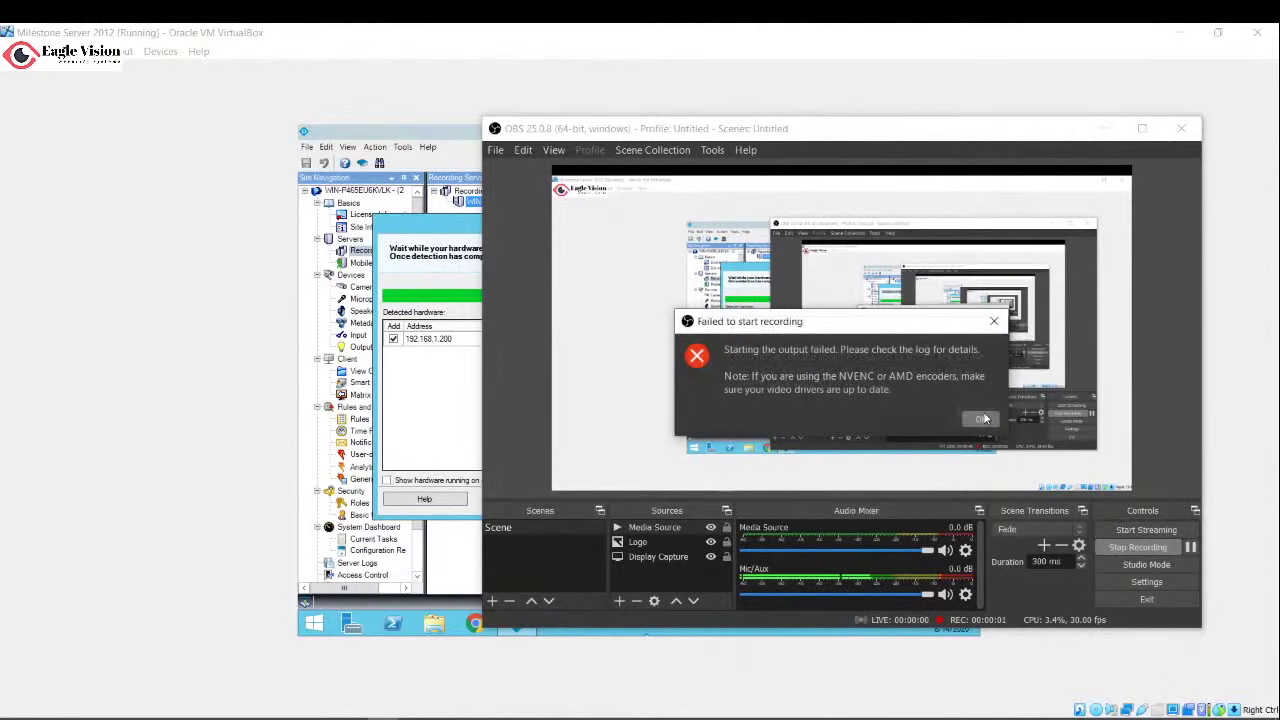
{"action": "left_click", "coordinate": [982, 418]}
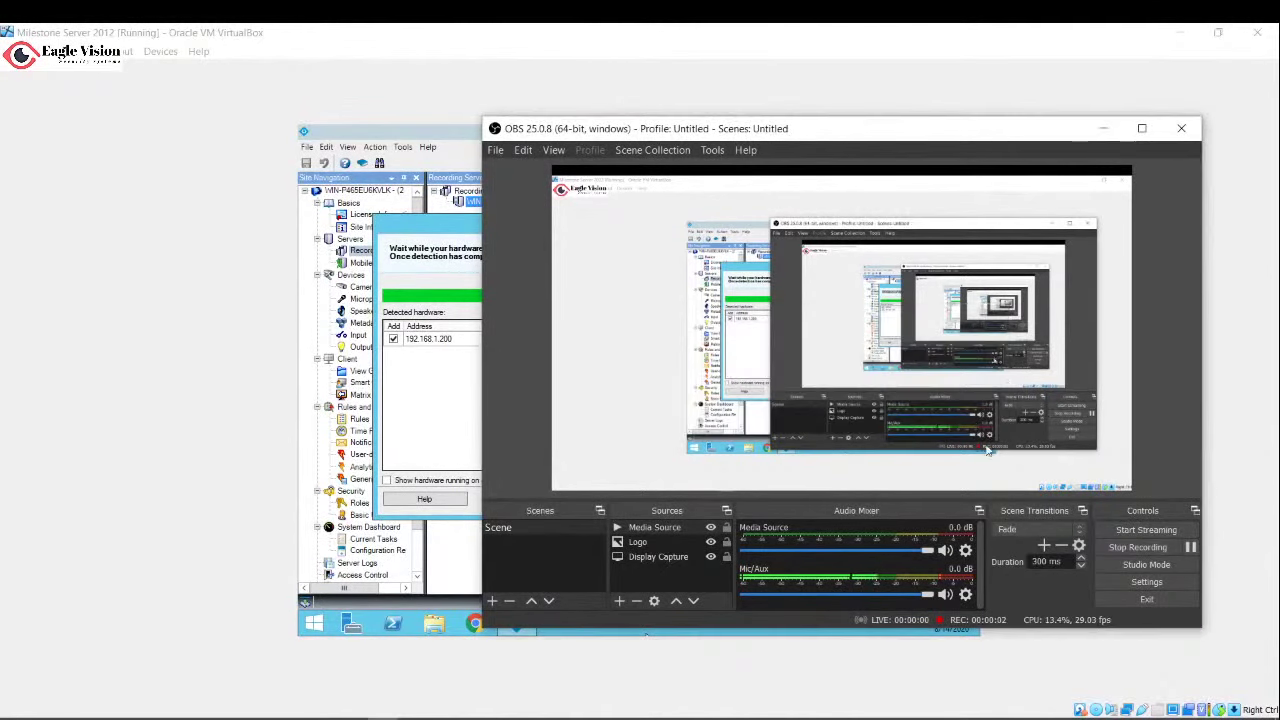
{"action": "left_click", "coordinate": [1134, 531]}
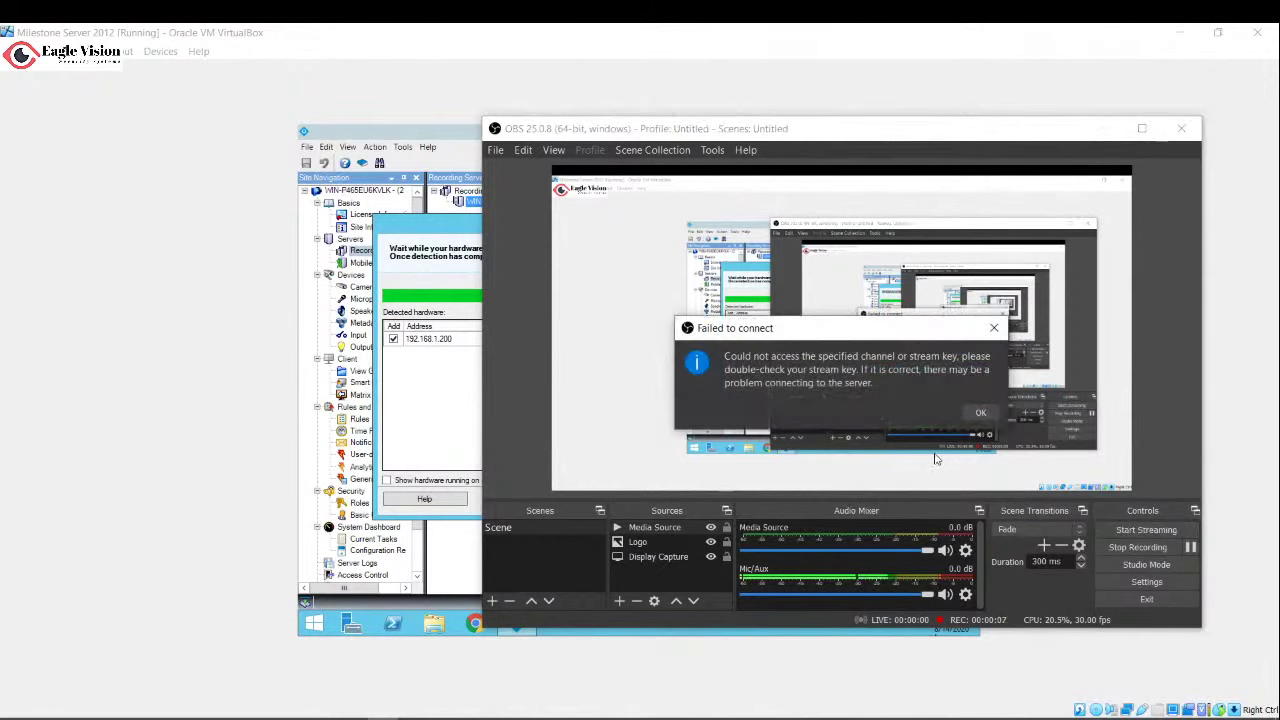
{"action": "left_click", "coordinate": [981, 416]}
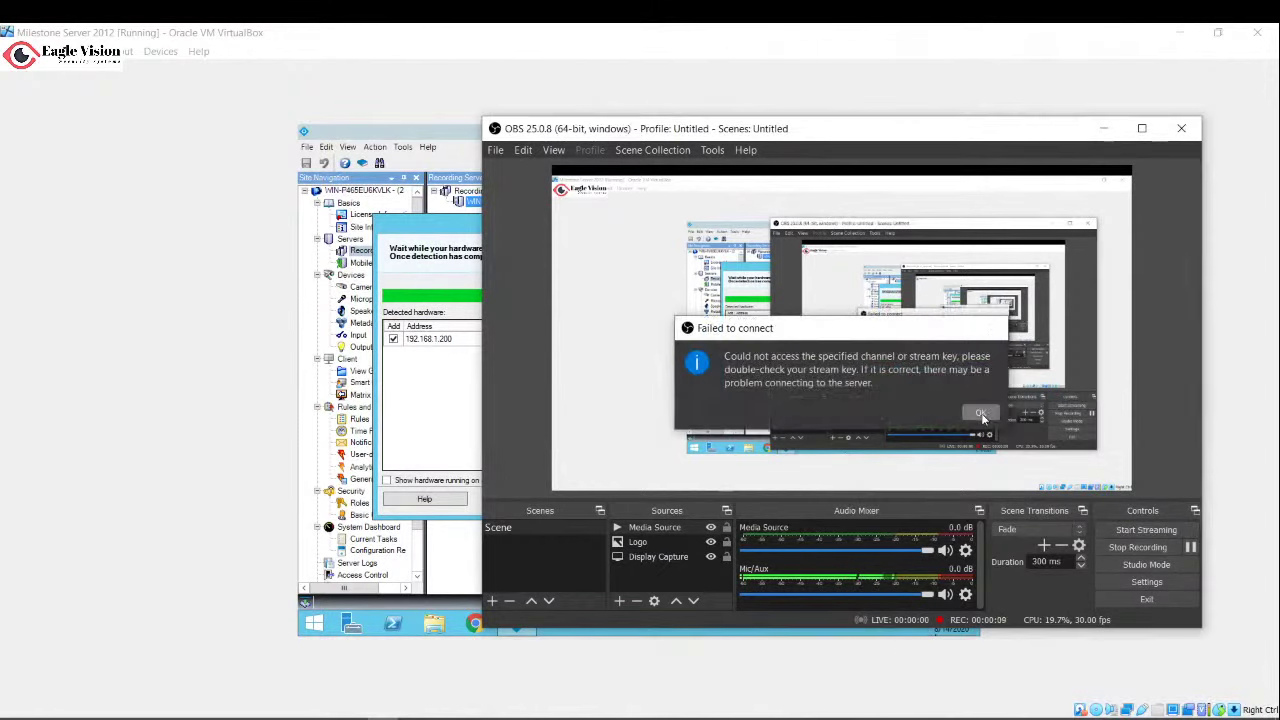
{"action": "left_click", "coordinate": [1103, 128]}
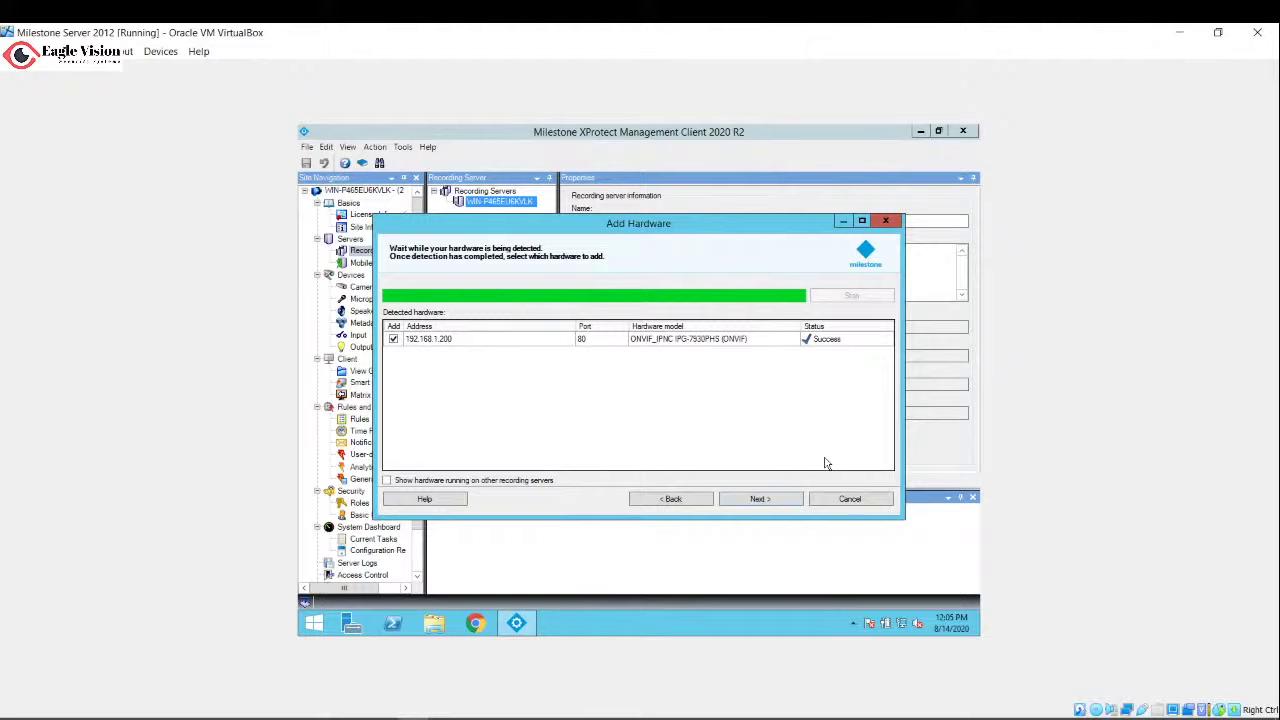
- Switch to ONVIF Device Manager, refresh the device list and load the ONVIF_CAMERA device at 192.168.1.200
{"action": "mouse_move", "coordinate": [508, 633]}
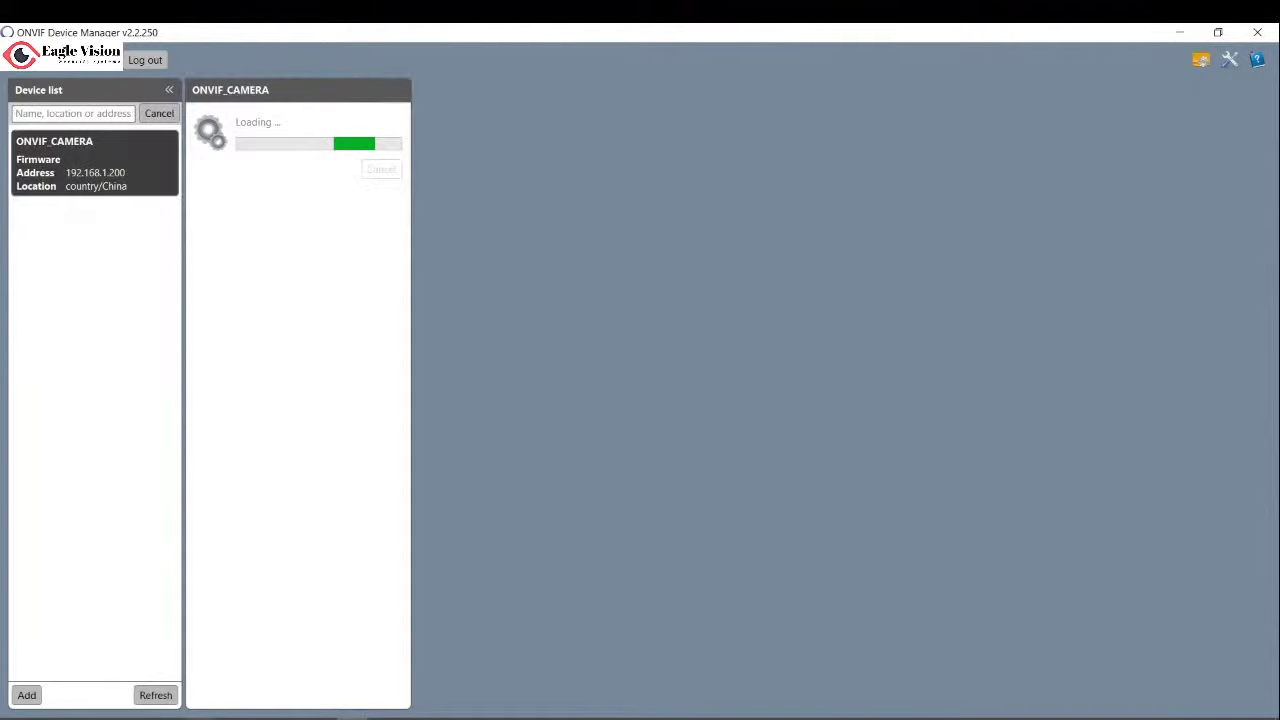
{"action": "left_click", "coordinate": [146, 698]}
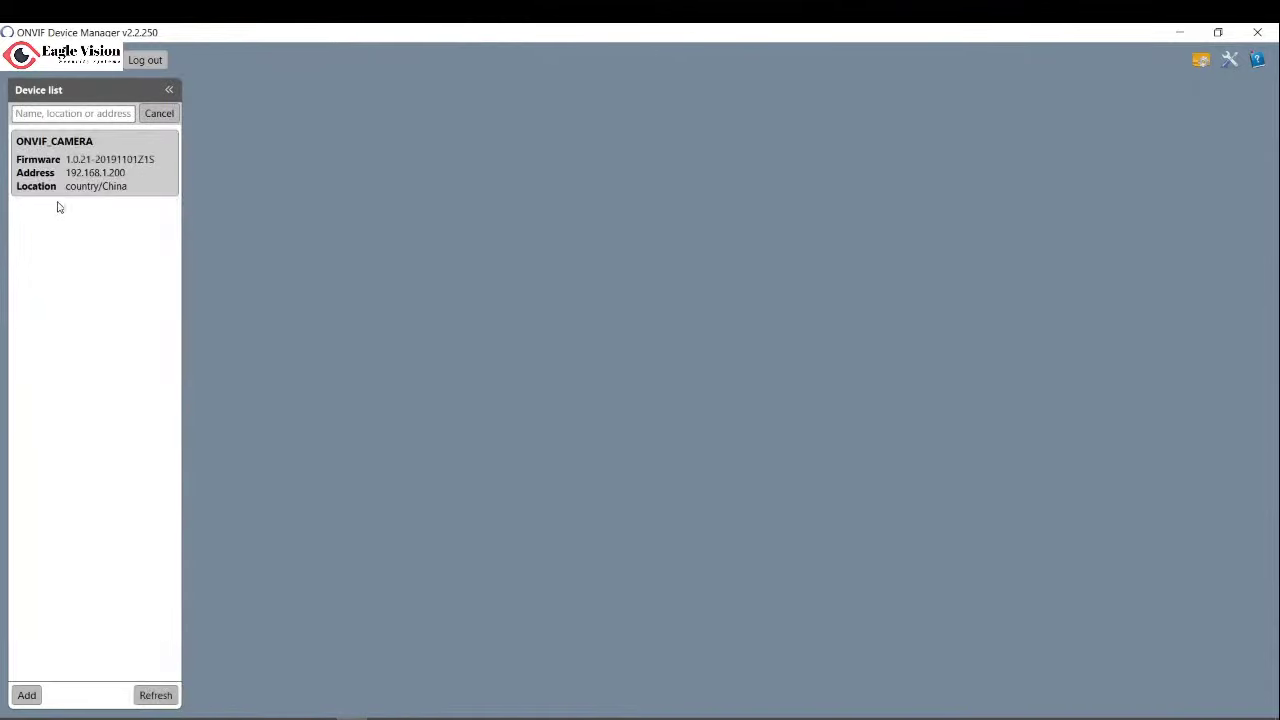
{"action": "left_click", "coordinate": [74, 166]}
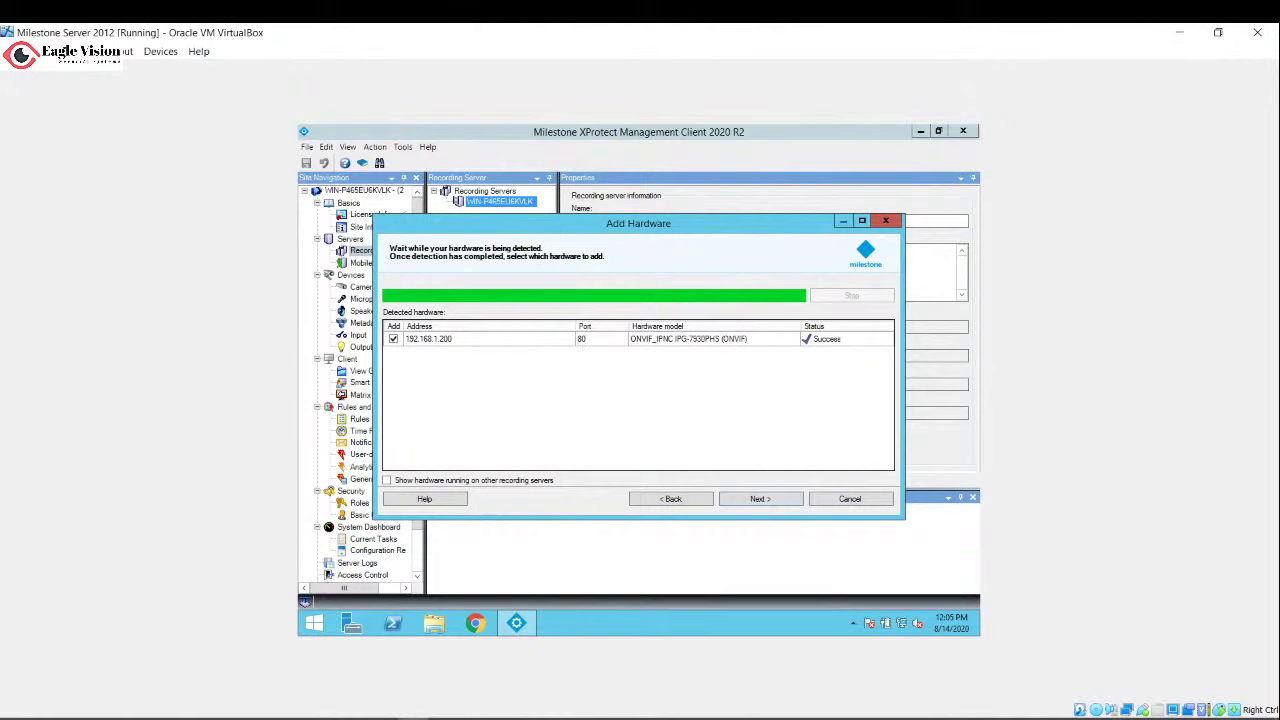
- Try to collect the hardware information of the detected camera at 192.168.1.200 and read the failure details
{"action": "left_click", "coordinate": [765, 499]}
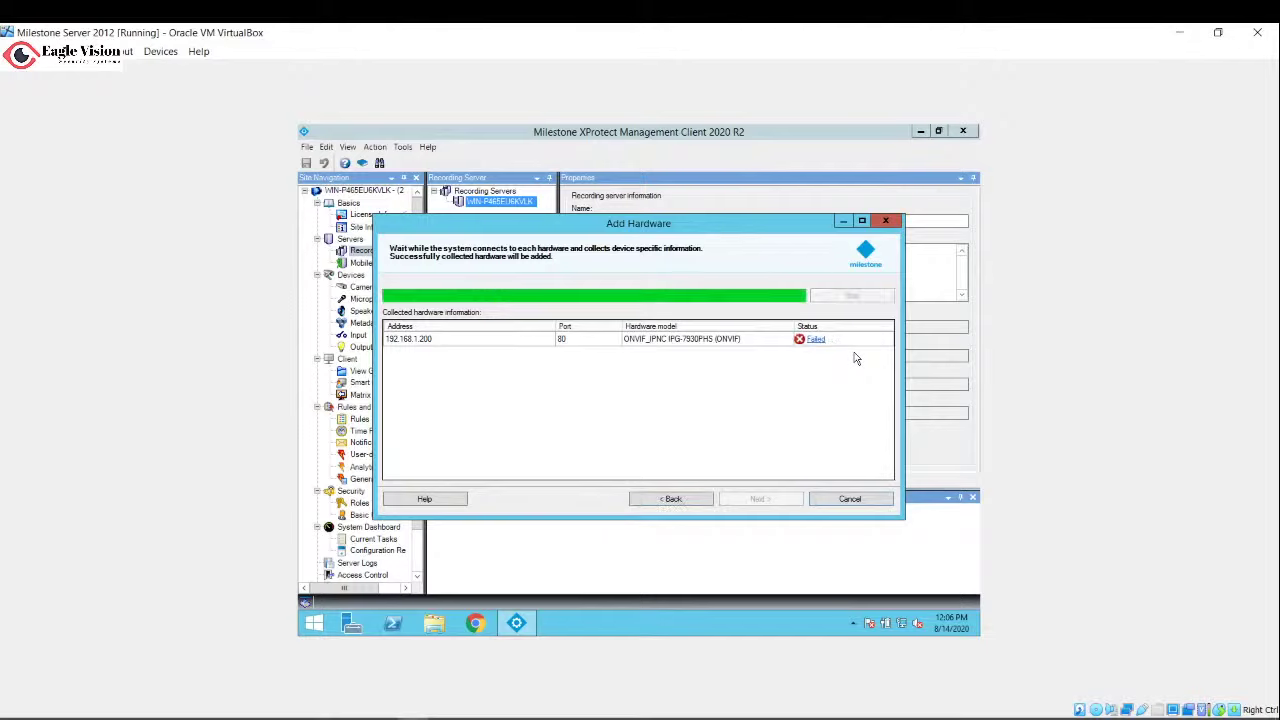
{"action": "left_click", "coordinate": [815, 340]}
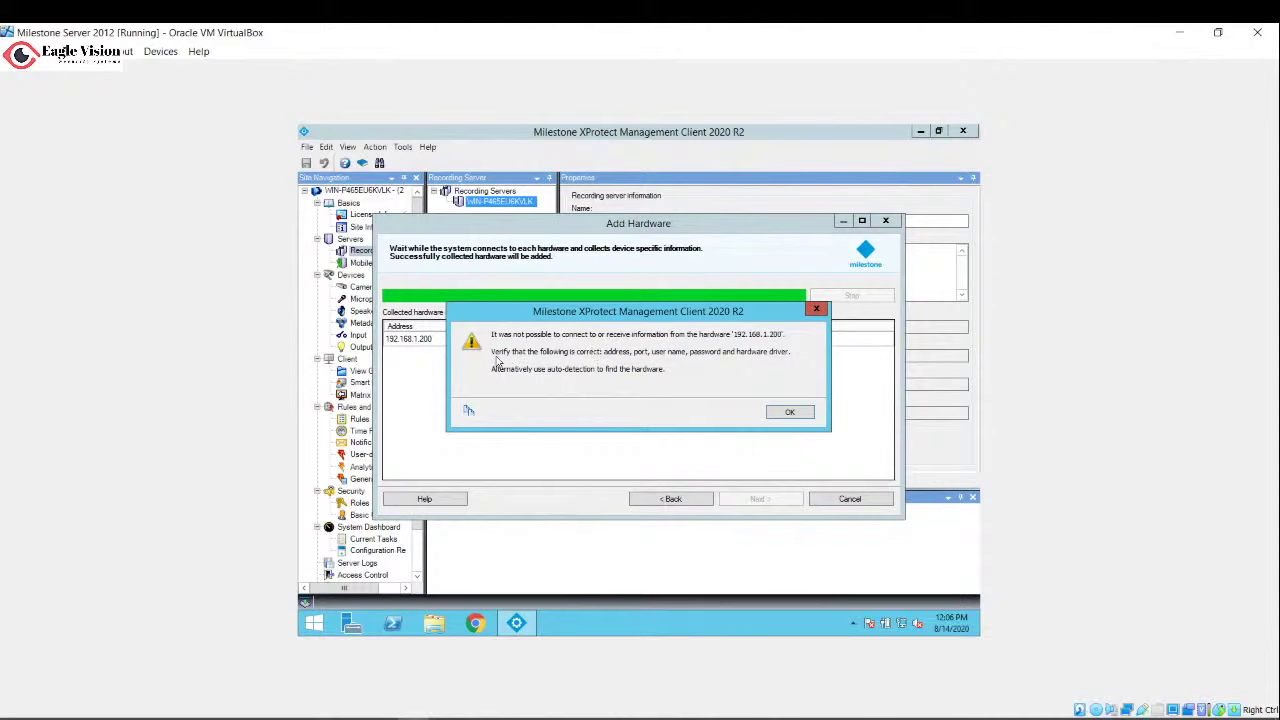
{"action": "left_click", "coordinate": [790, 412]}
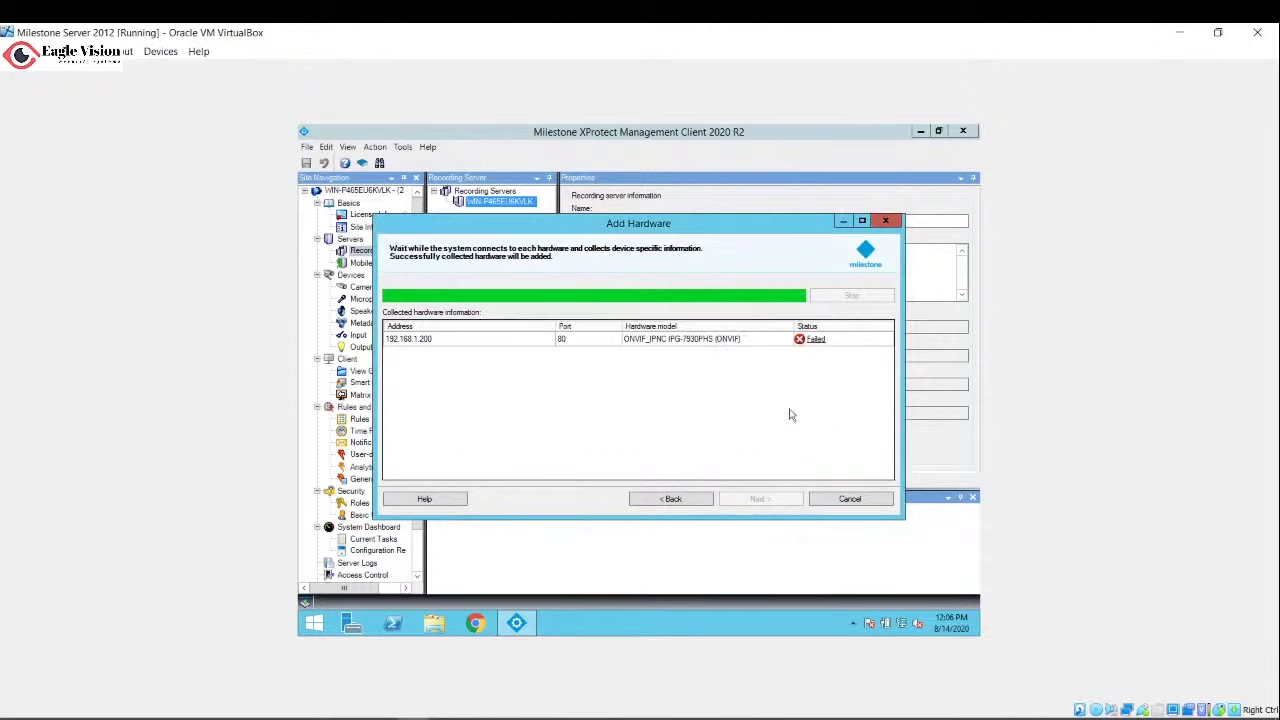
- Retry collecting the camera's hardware information, and rerun the detection over HTTP with the factory default and admin credentials
{"action": "left_click", "coordinate": [670, 499]}
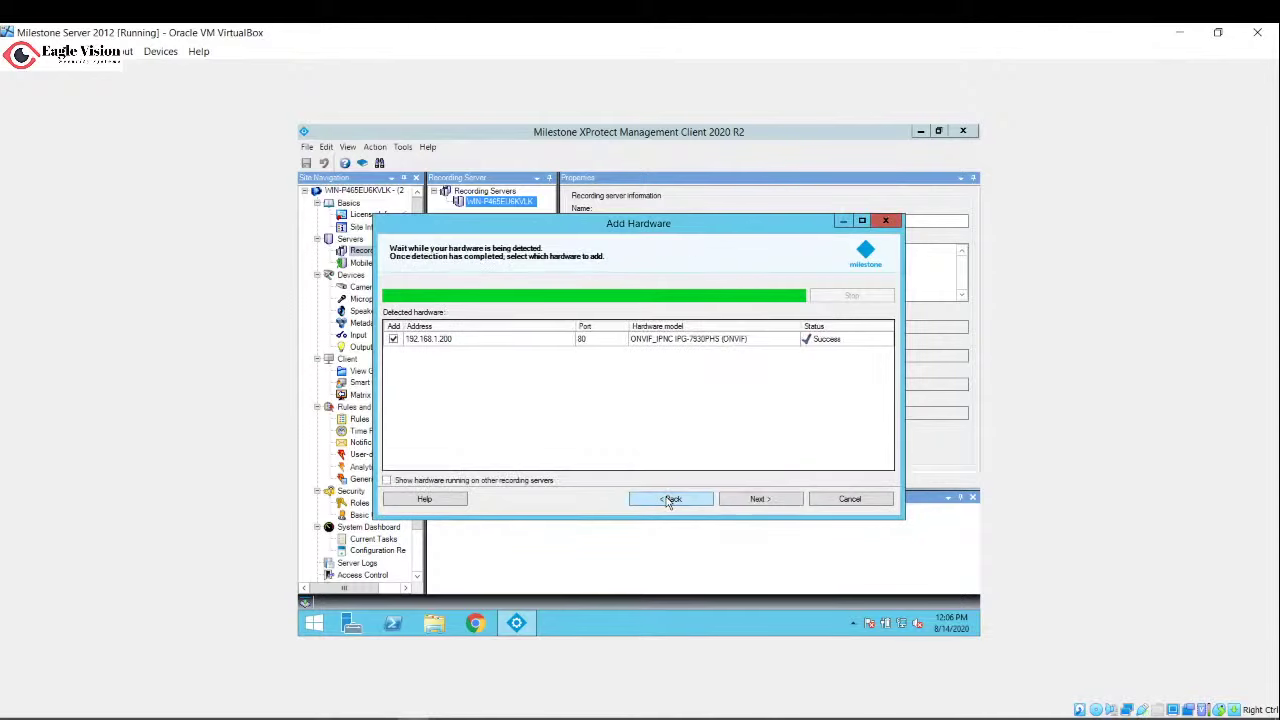
{"action": "left_click", "coordinate": [757, 500]}
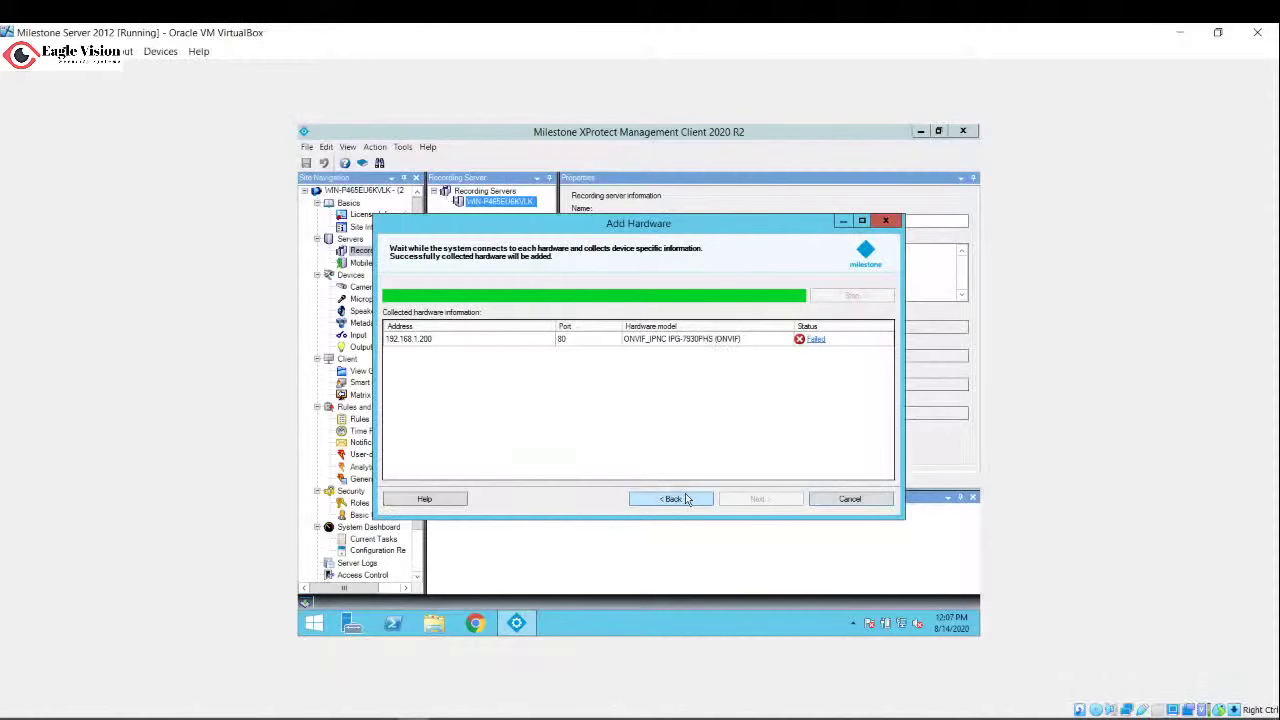
{"action": "left_click", "coordinate": [674, 498]}
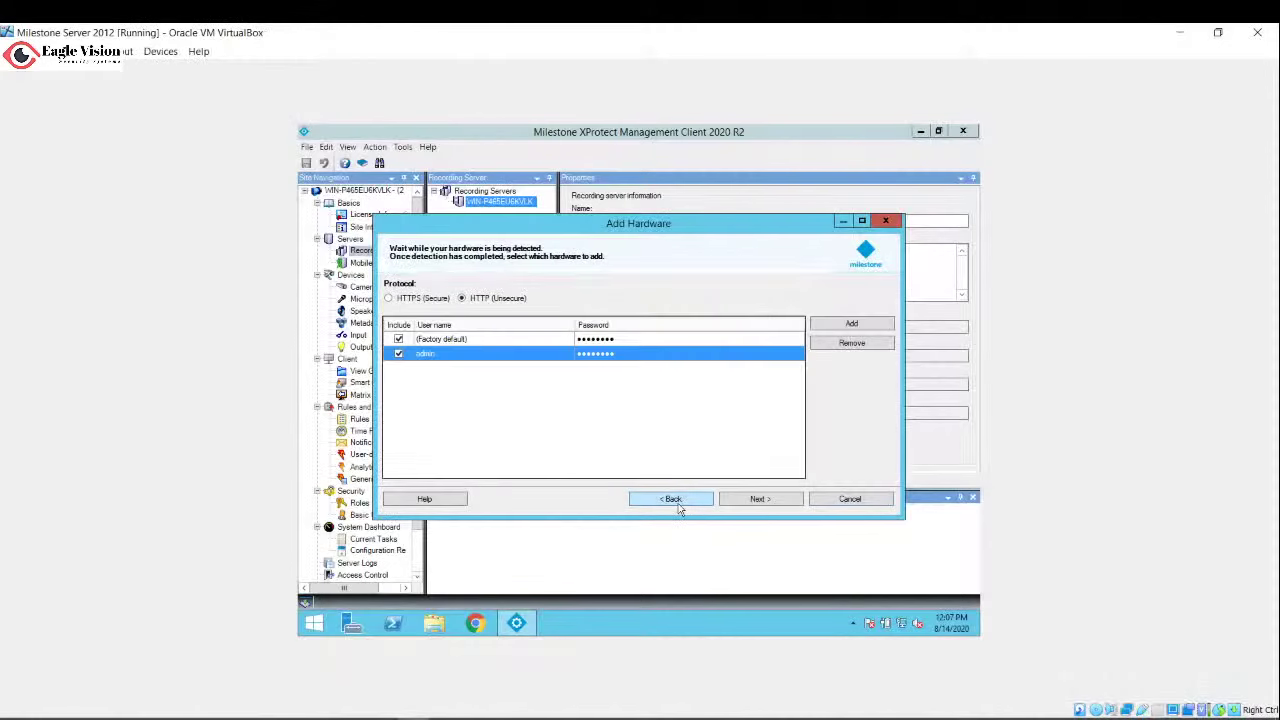
{"action": "left_click", "coordinate": [759, 498]}
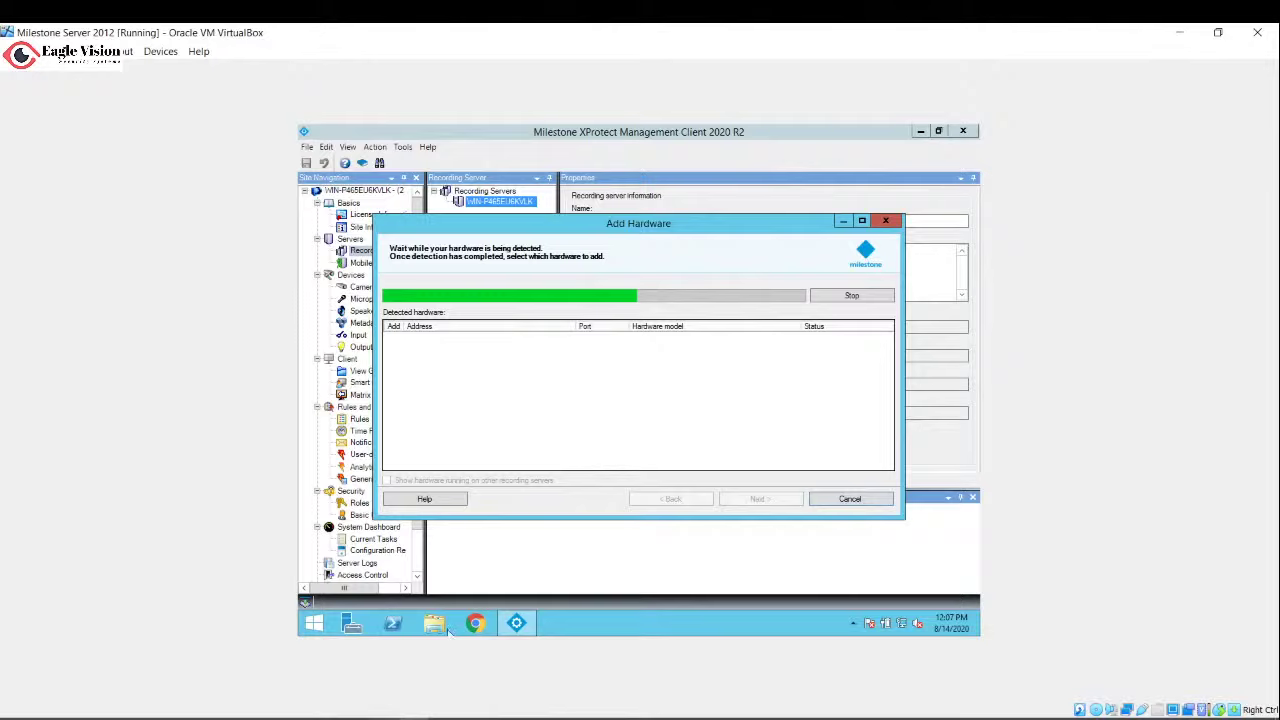
- Switch to ONVIF Device Manager, refresh its device list twice, and return to the Milestone Server virtual machine
{"action": "mouse_move", "coordinate": [448, 633]}
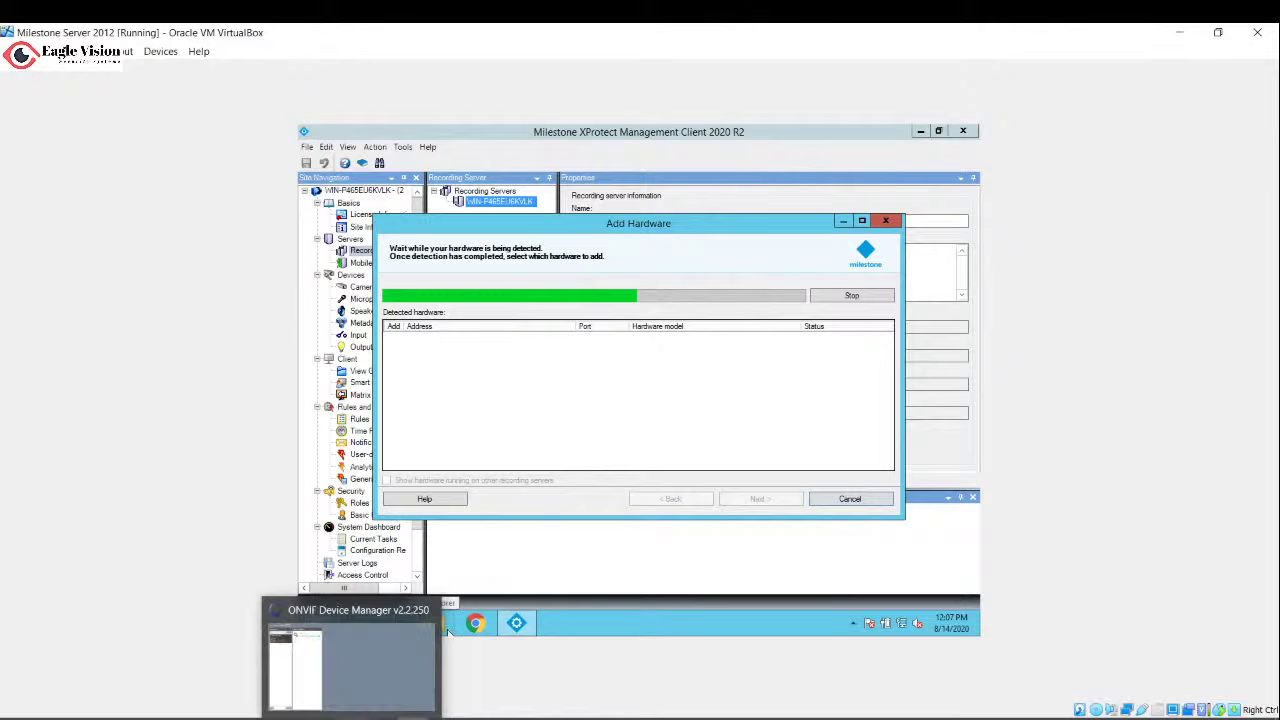
{"action": "left_click", "coordinate": [449, 633]}
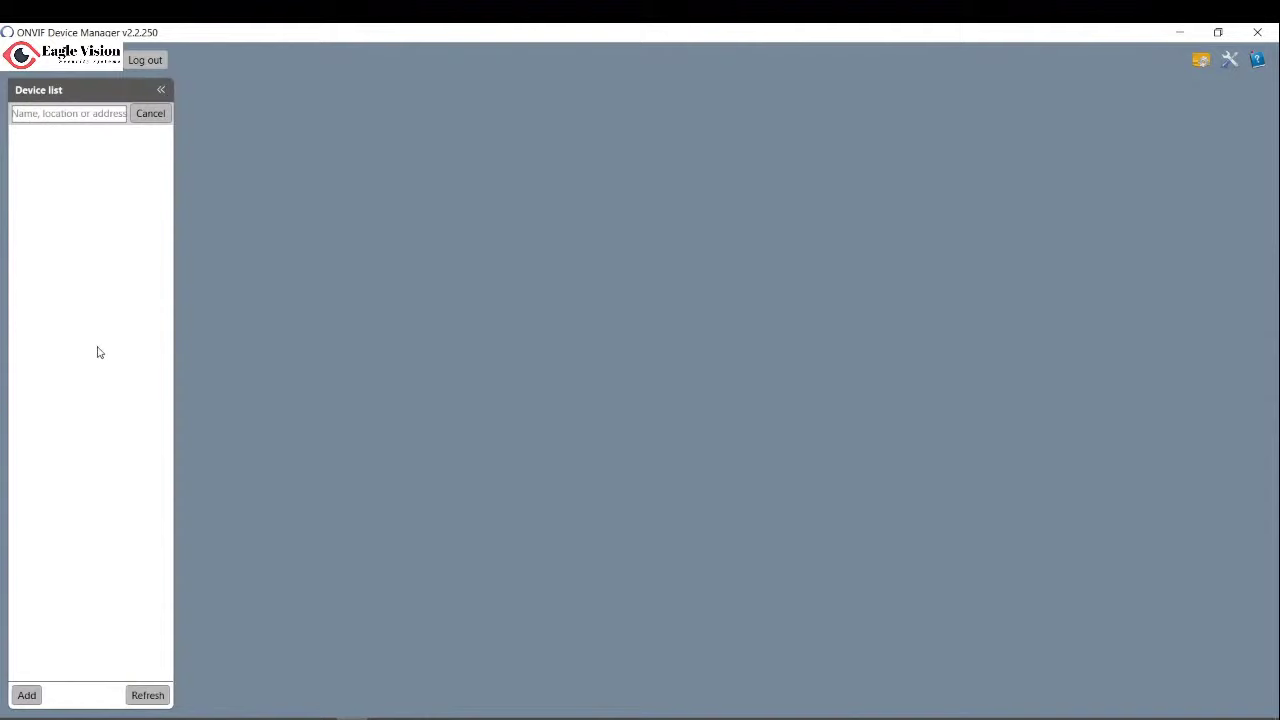
{"action": "left_click", "coordinate": [148, 694]}
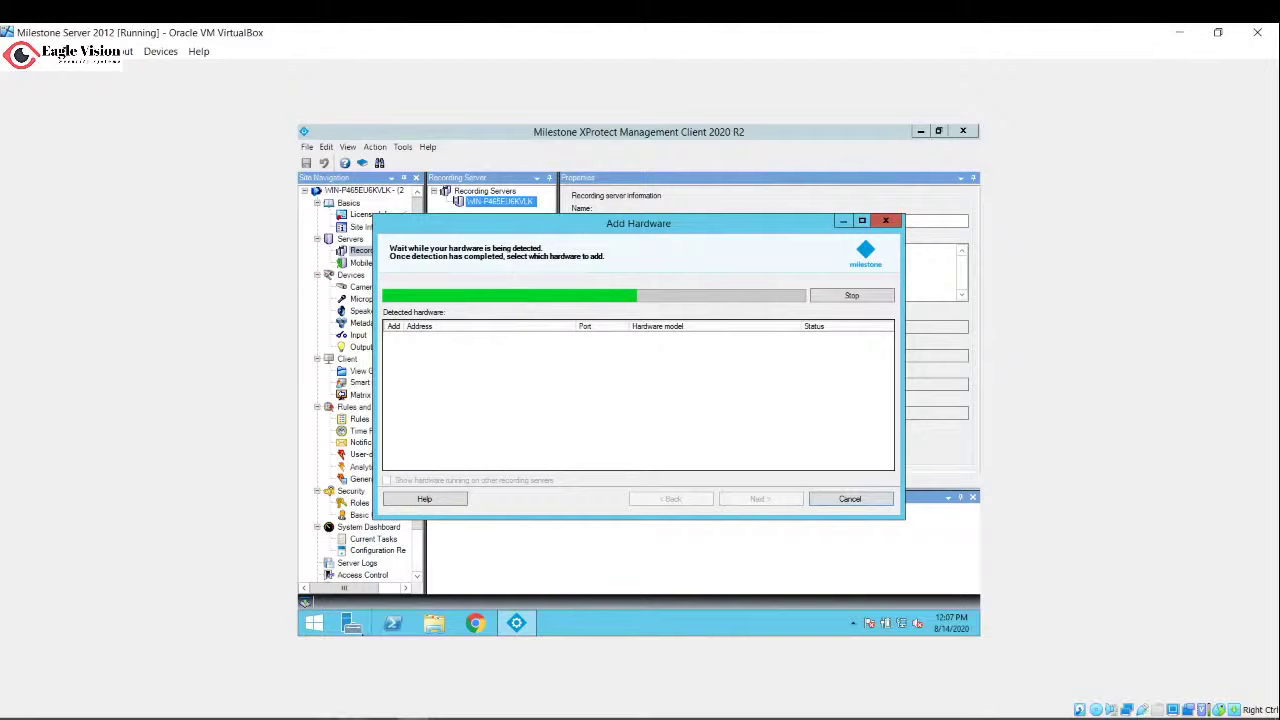
{"action": "mouse_move", "coordinate": [351, 718]}
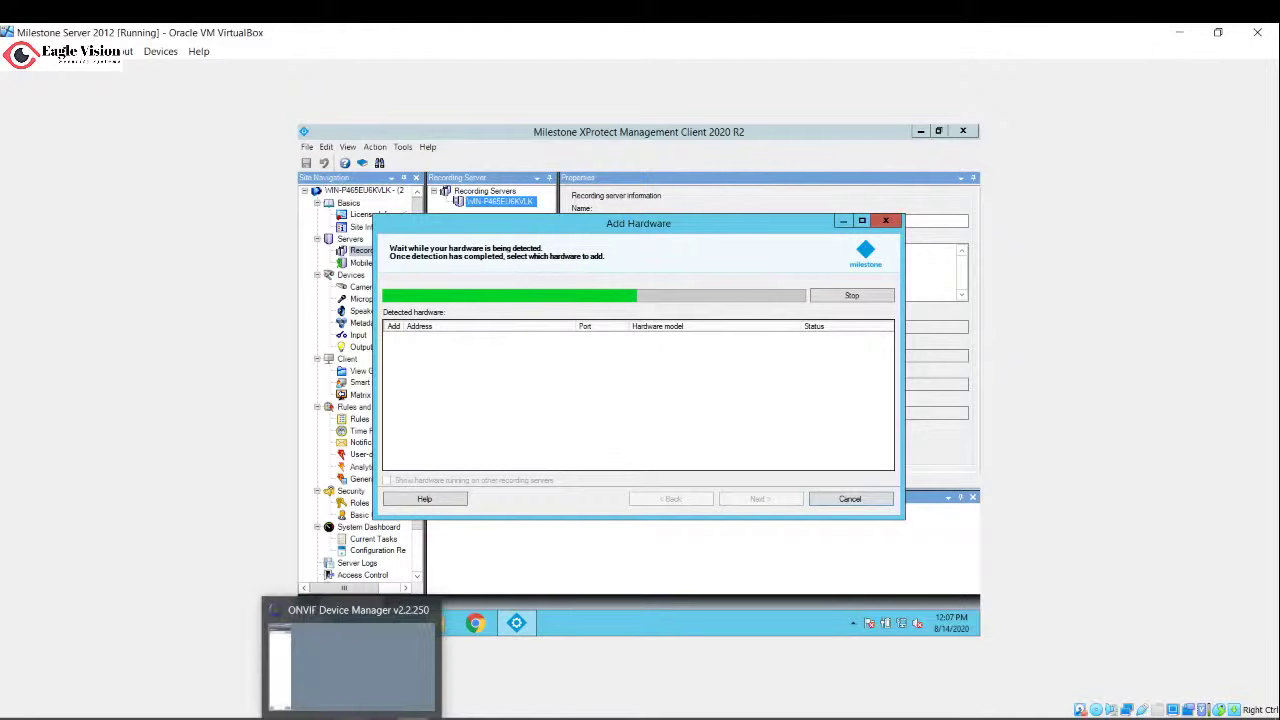
{"action": "left_click", "coordinate": [351, 718]}
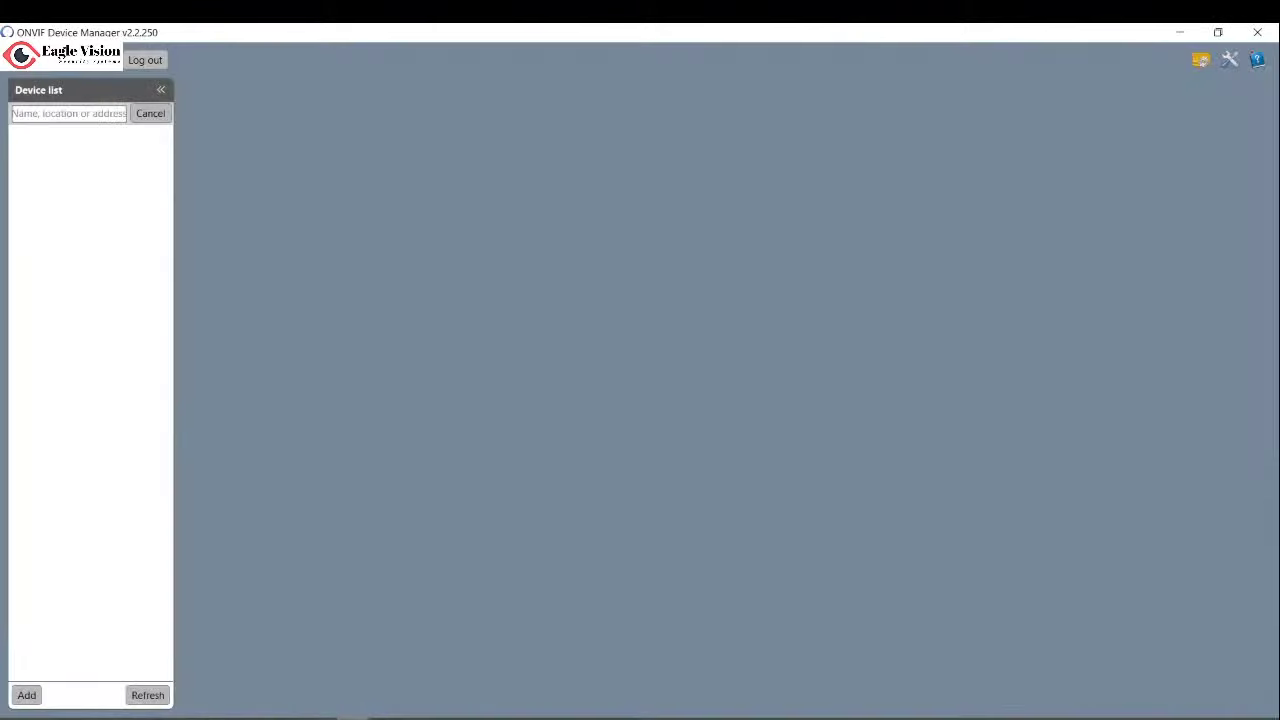
{"action": "left_click", "coordinate": [156, 697]}
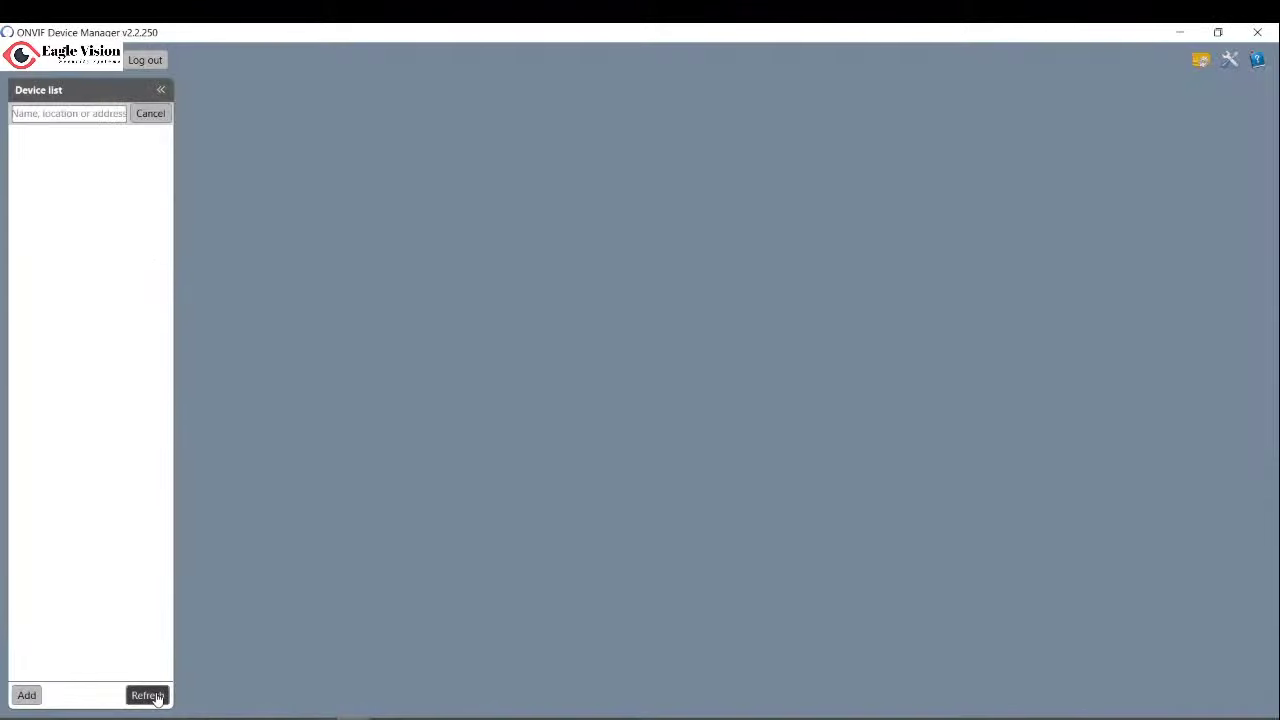
{"action": "left_click", "coordinate": [452, 718]}
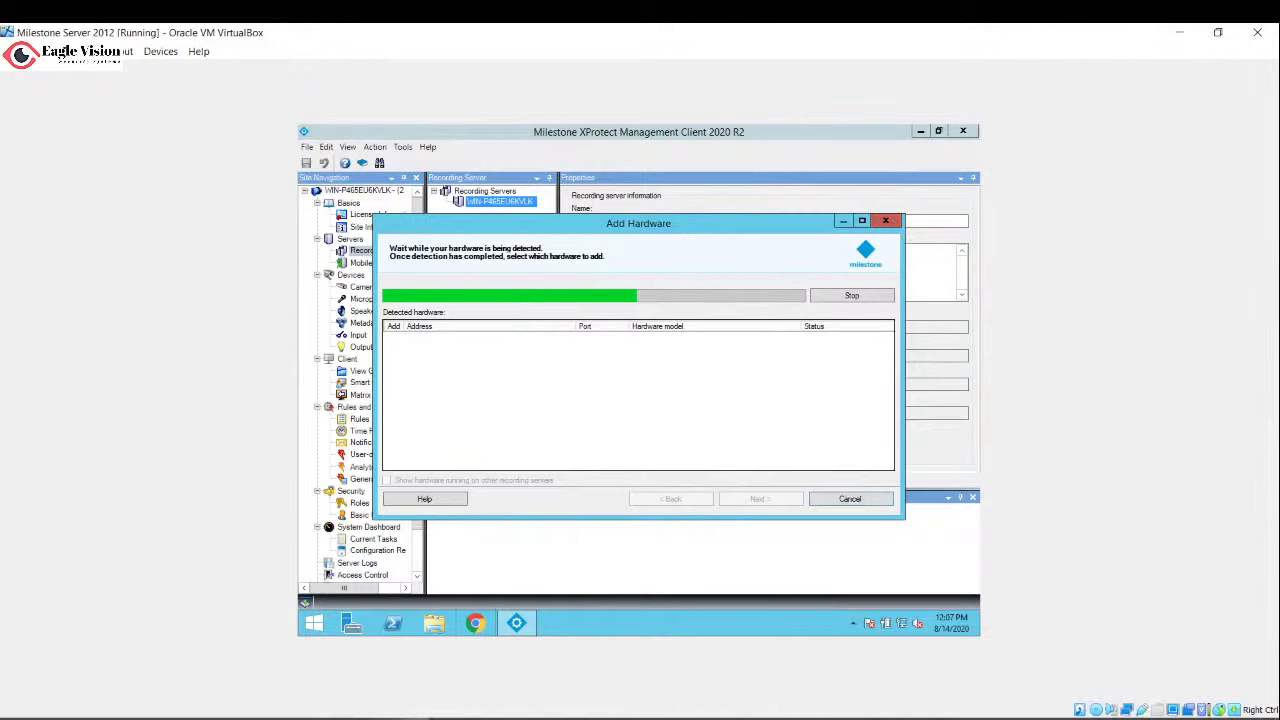
{"action": "left_click", "coordinate": [386, 655]}
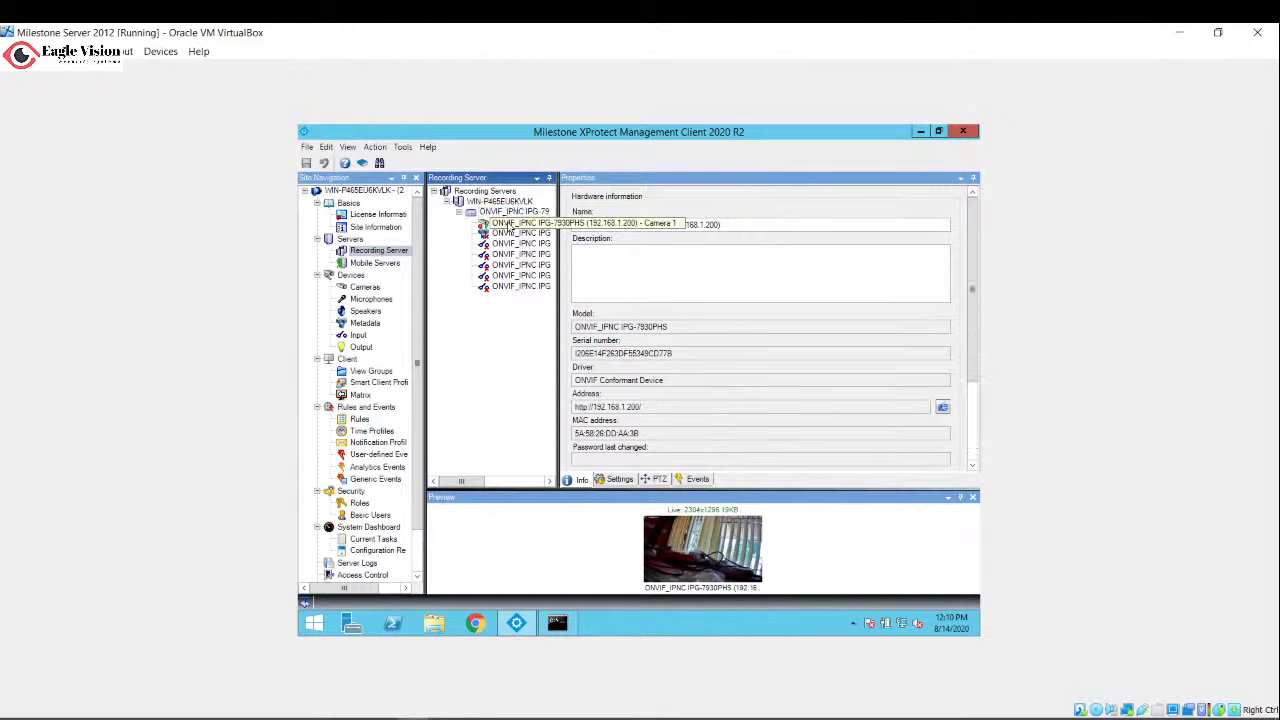
- Check the live preview of Camera 1 on the 192.168.1.200 hardware and open that camera's device settings
{"action": "left_click", "coordinate": [510, 222]}
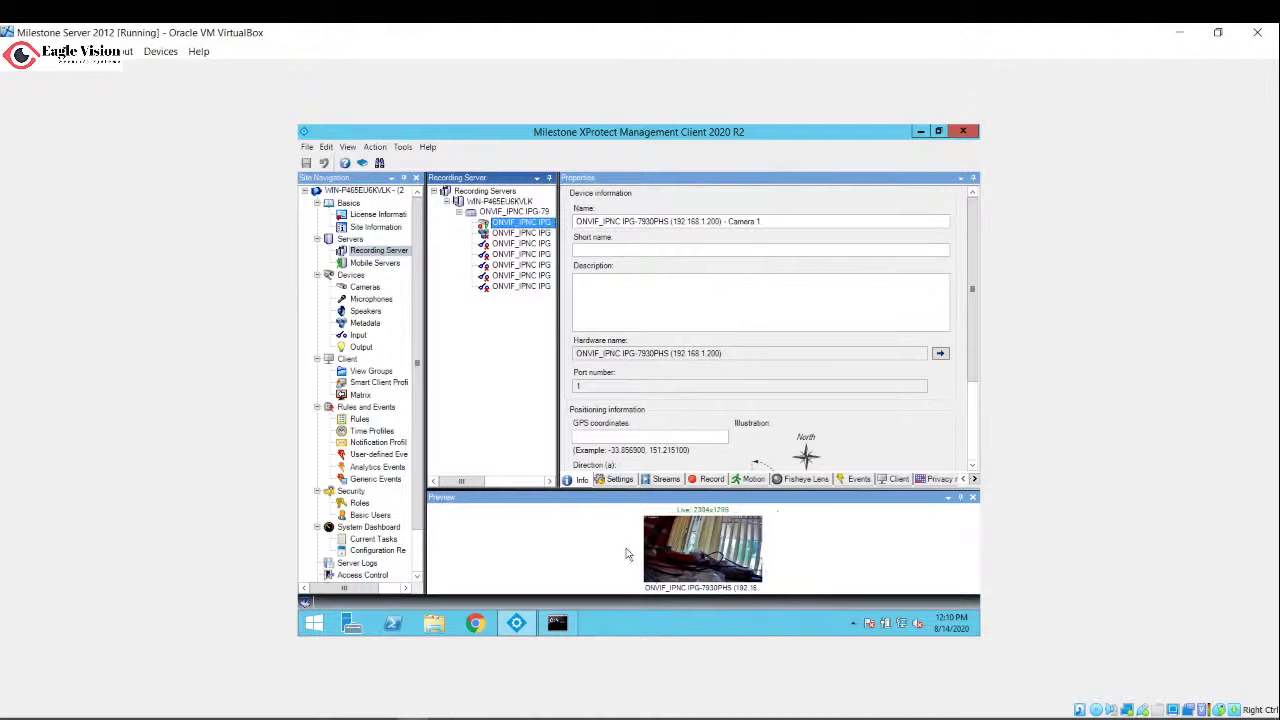
{"action": "left_click", "coordinate": [527, 212]}
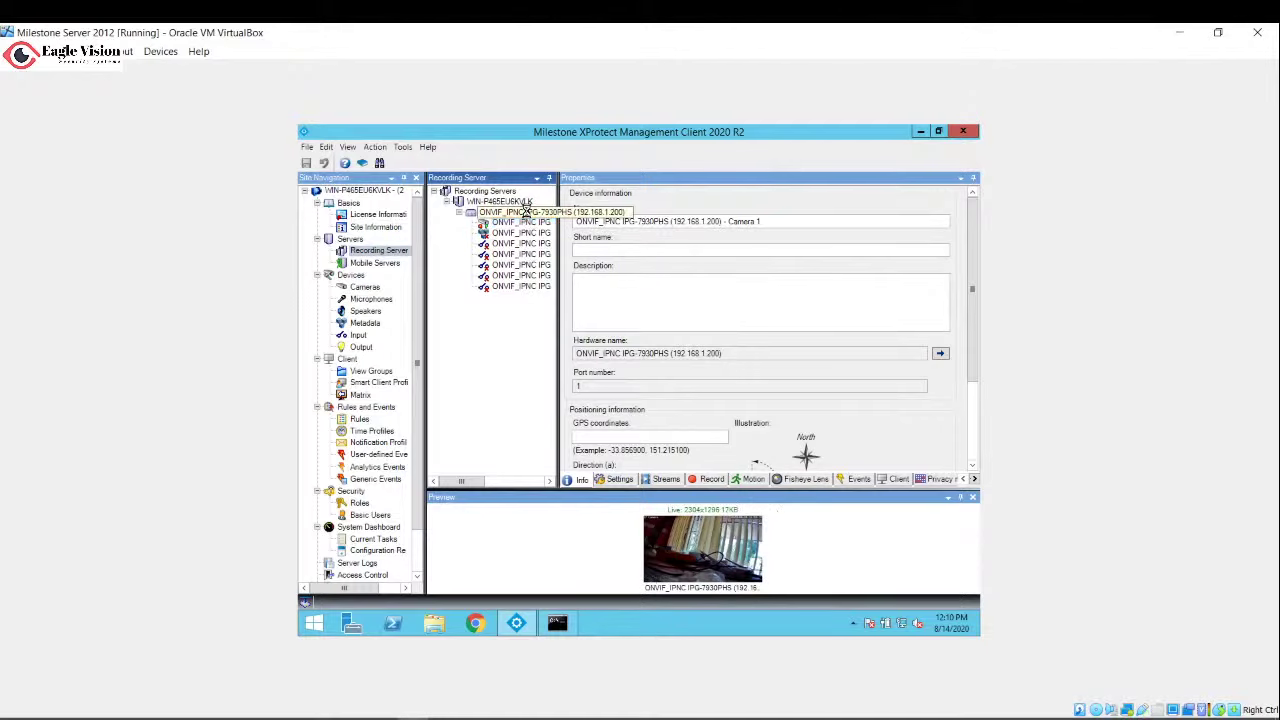
{"action": "left_click", "coordinate": [620, 480]}
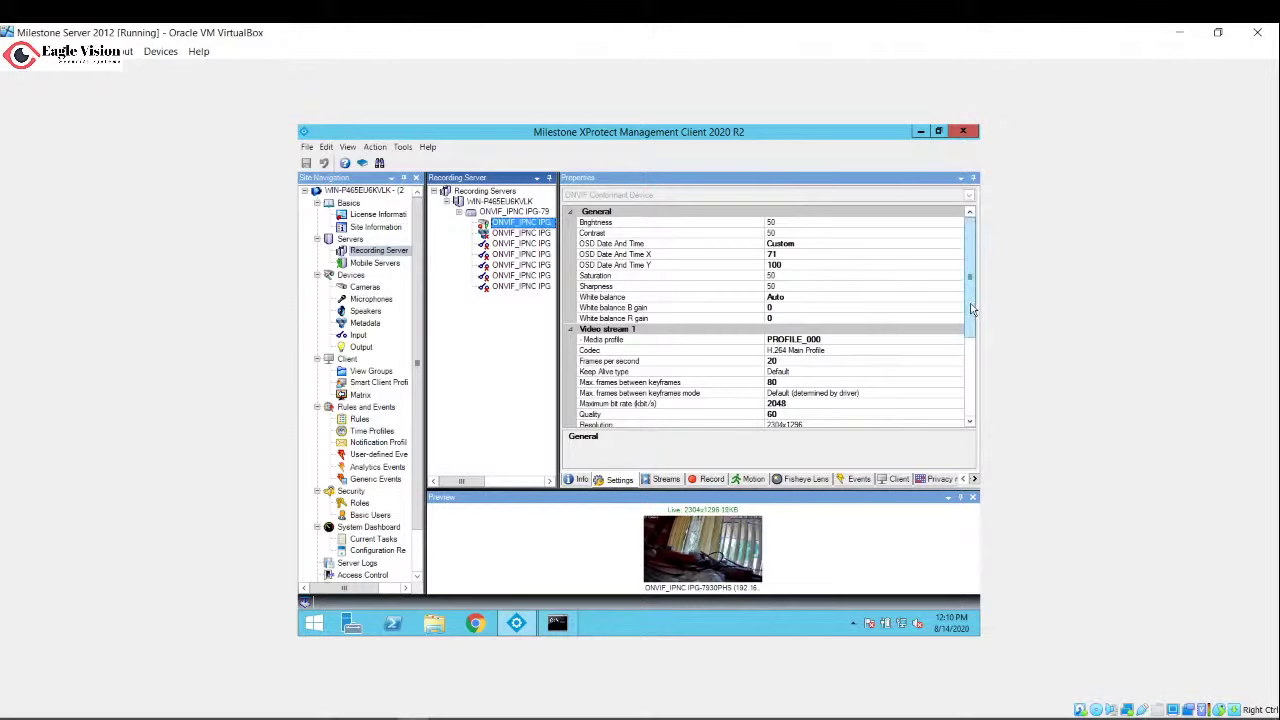
- Set the resolution of Video stream 1 to 1920x1080
{"action": "scroll", "coordinate": [971, 309], "scroll_direction": "down", "scroll_amount": 3}
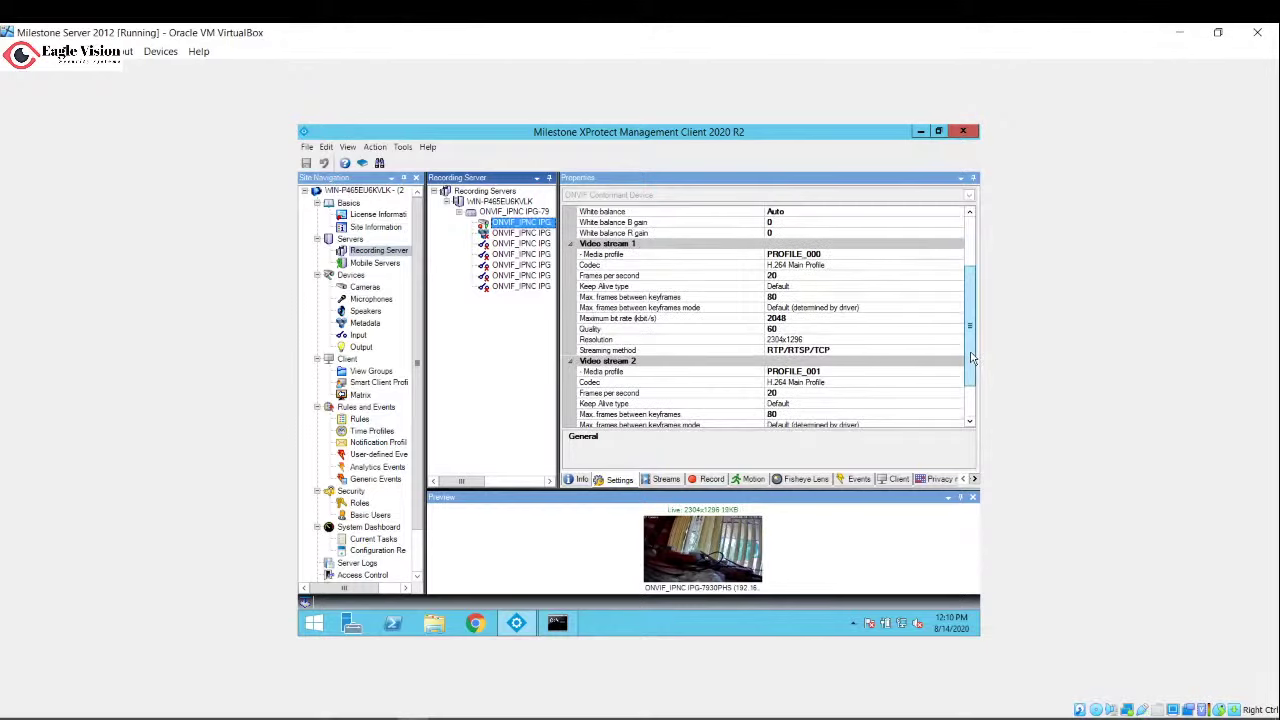
{"action": "left_click", "coordinate": [818, 340]}
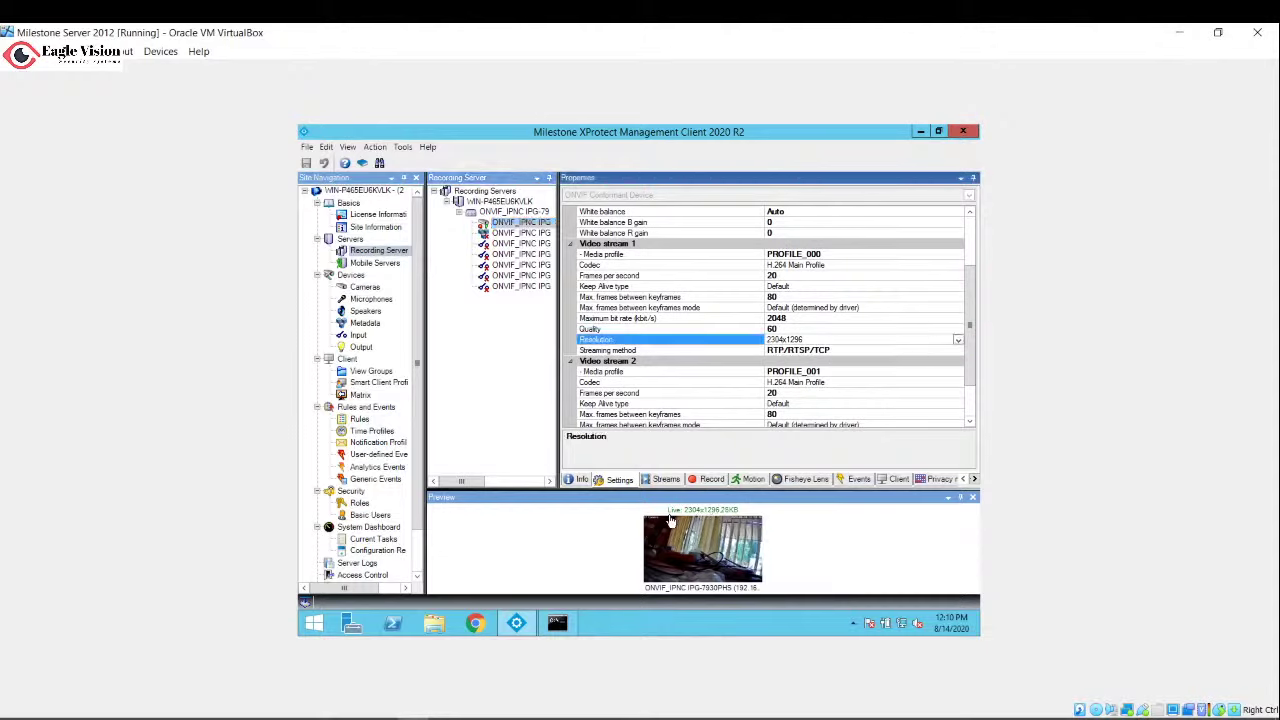
{"action": "left_click", "coordinate": [959, 339]}
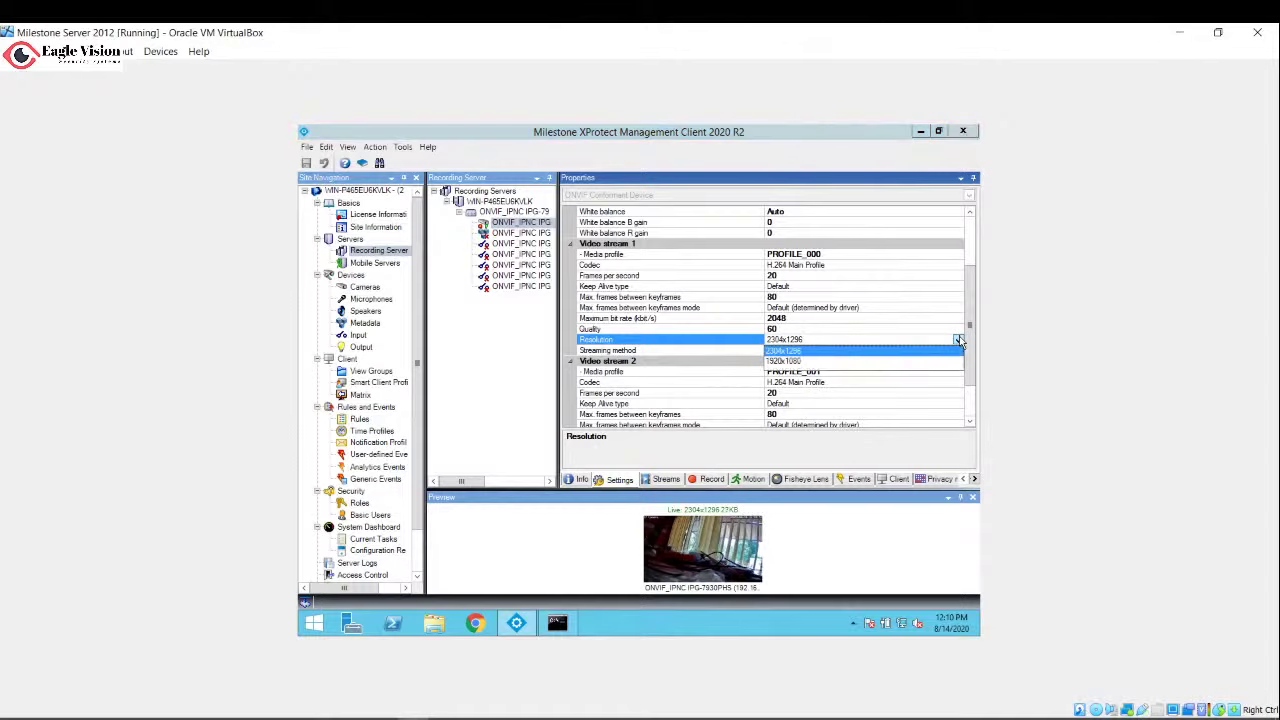
{"action": "left_click", "coordinate": [790, 364]}
- Set the resolution of Video stream 2 to 704x576, and save the changes while switching to the camera's stream information
{"action": "scroll", "coordinate": [971, 422], "scroll_direction": "down", "scroll_amount": 2}
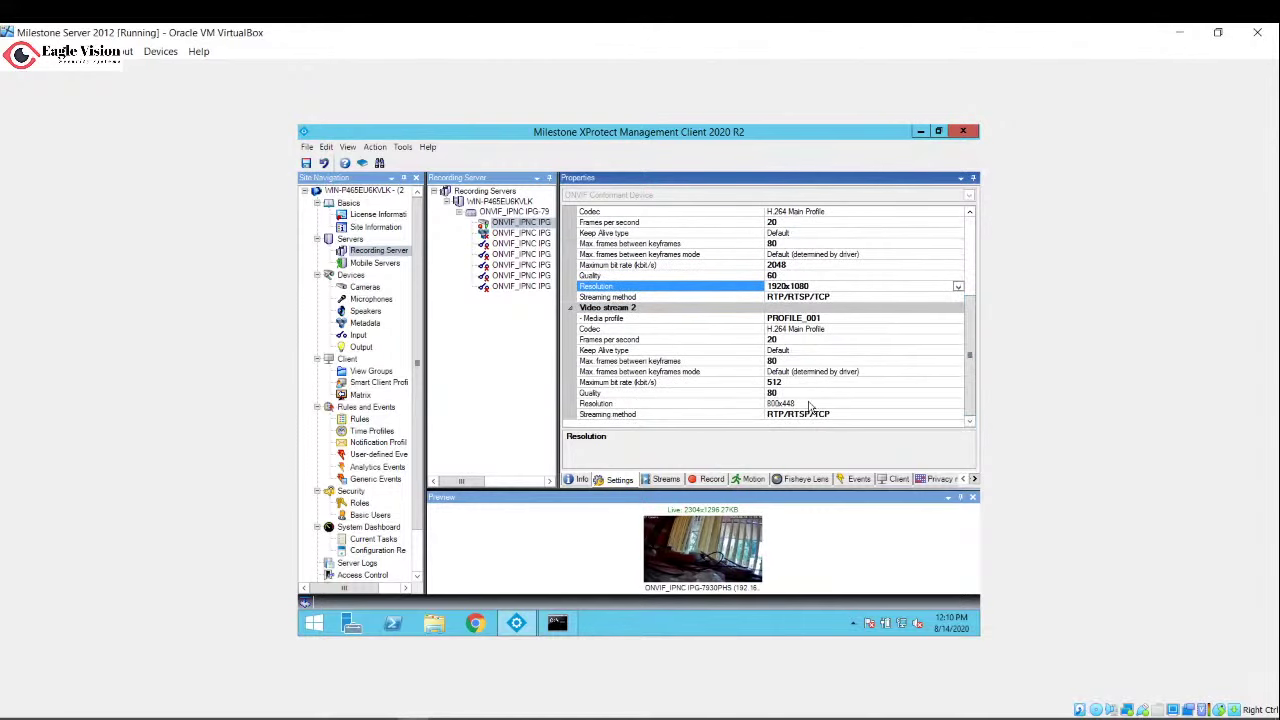
{"action": "left_click", "coordinate": [810, 405]}
{"action": "left_click", "coordinate": [958, 403]}
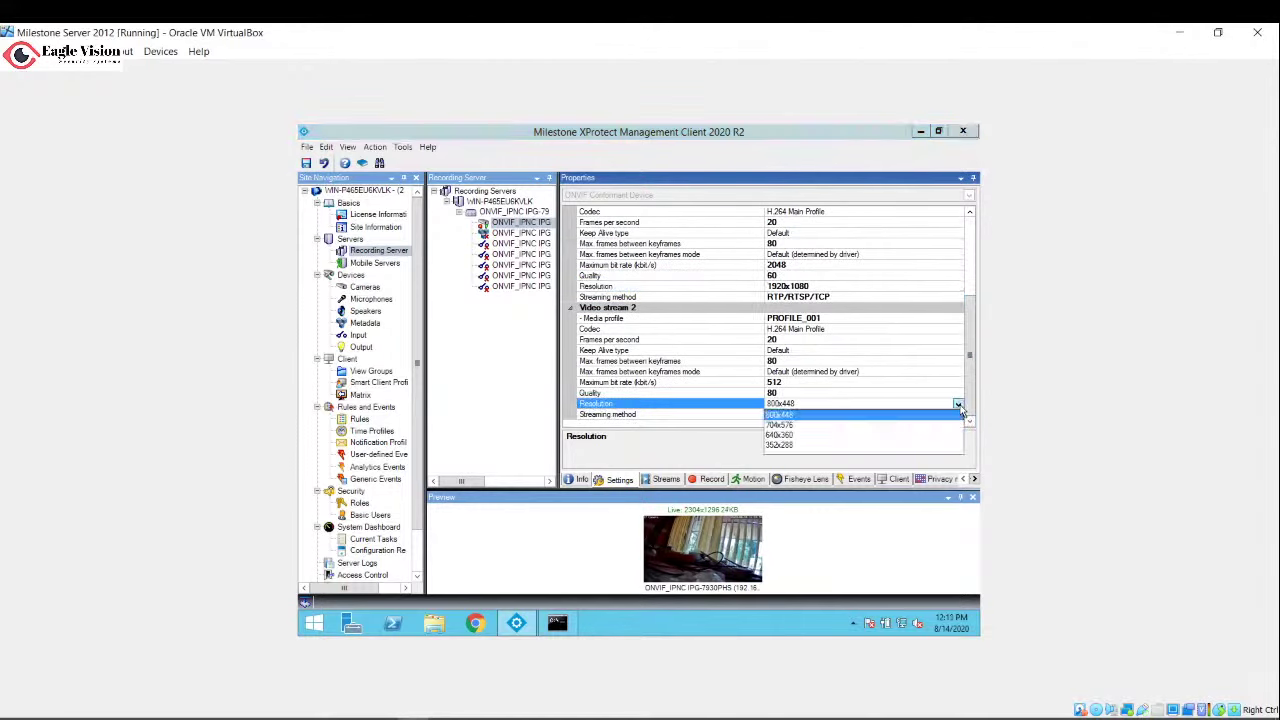
{"action": "left_click", "coordinate": [782, 435]}
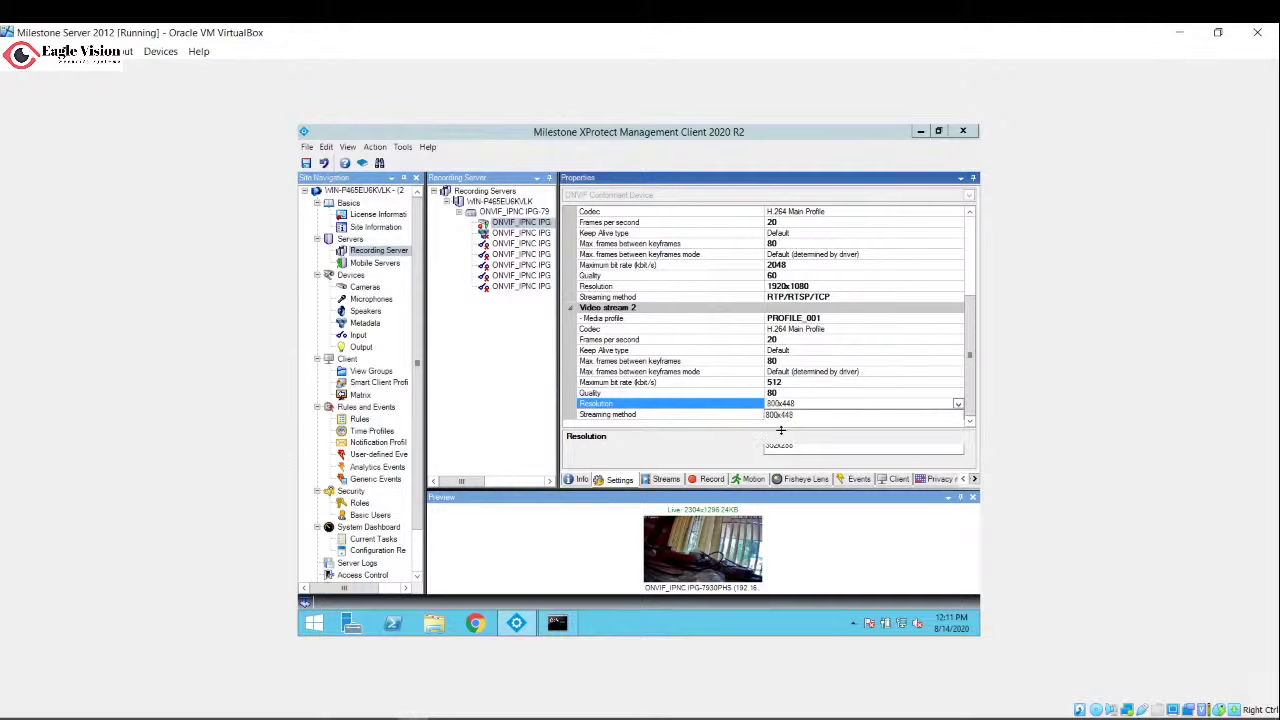
{"action": "left_click", "coordinate": [957, 404]}
{"action": "left_click", "coordinate": [783, 430]}
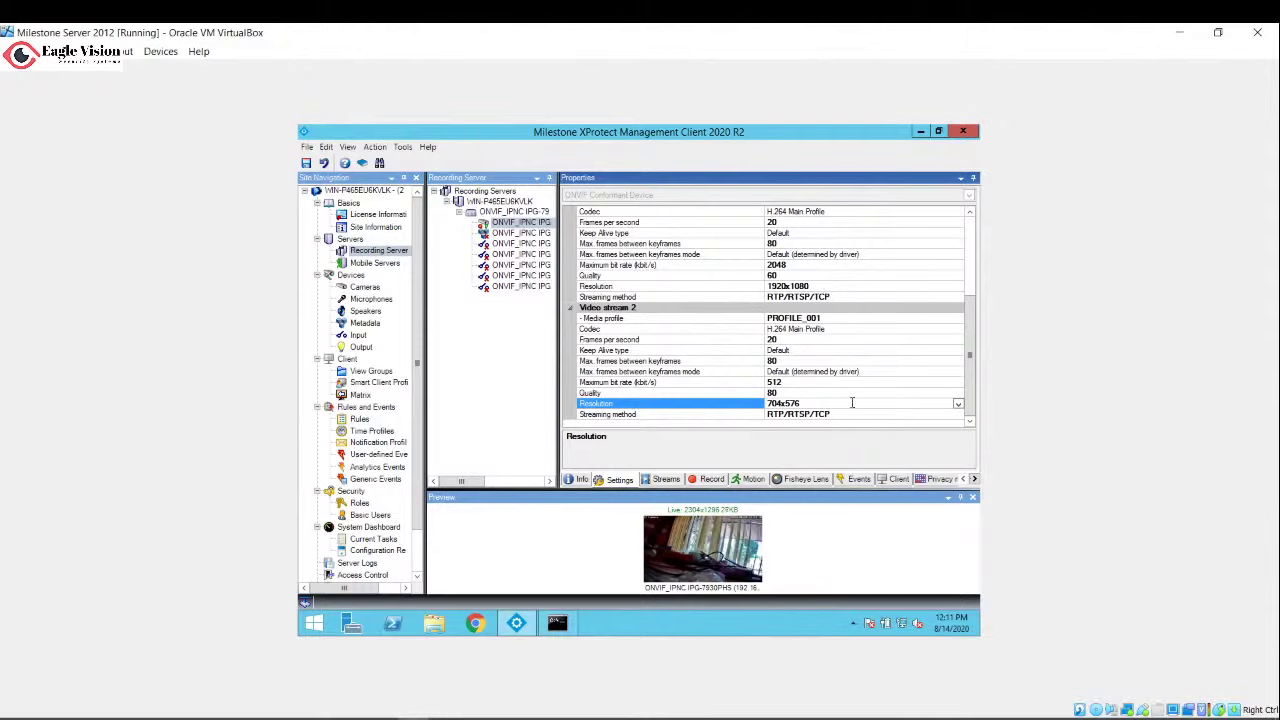
{"action": "left_click", "coordinate": [665, 483]}
{"action": "left_click", "coordinate": [652, 394]}
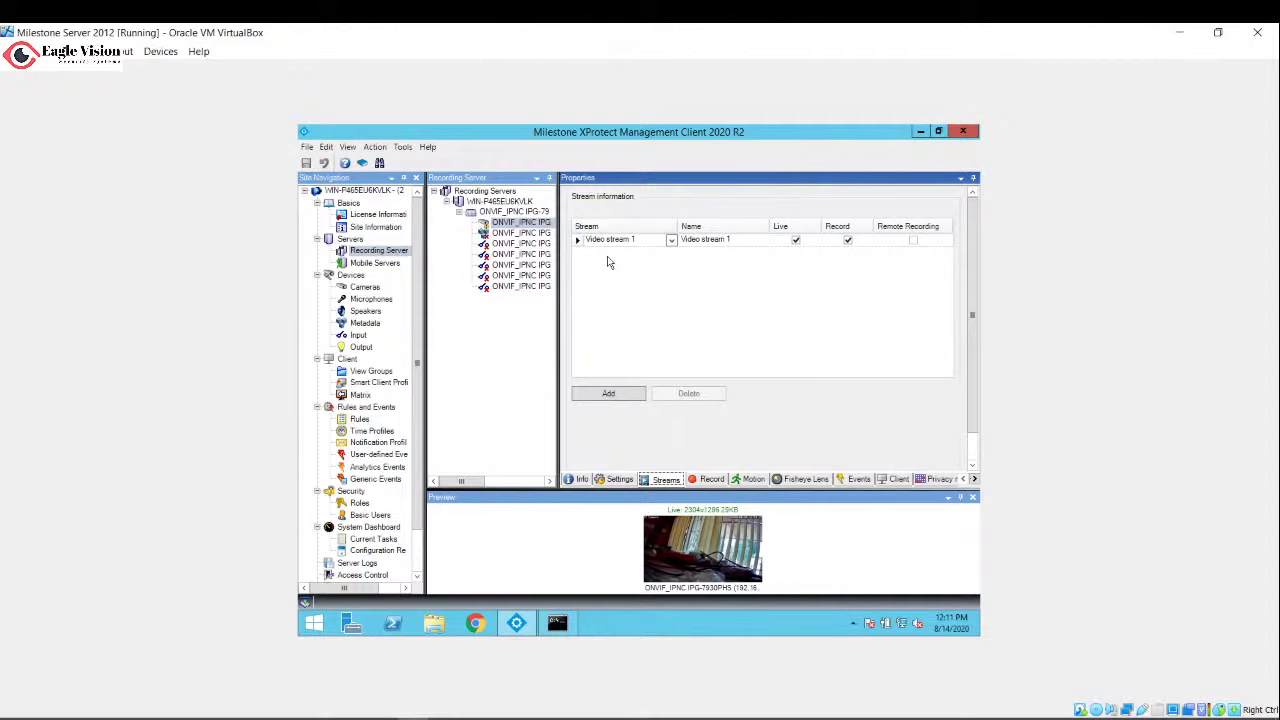
- Review the saved resolution settings of both video streams alongside the camera preview
{"action": "left_click", "coordinate": [620, 480]}
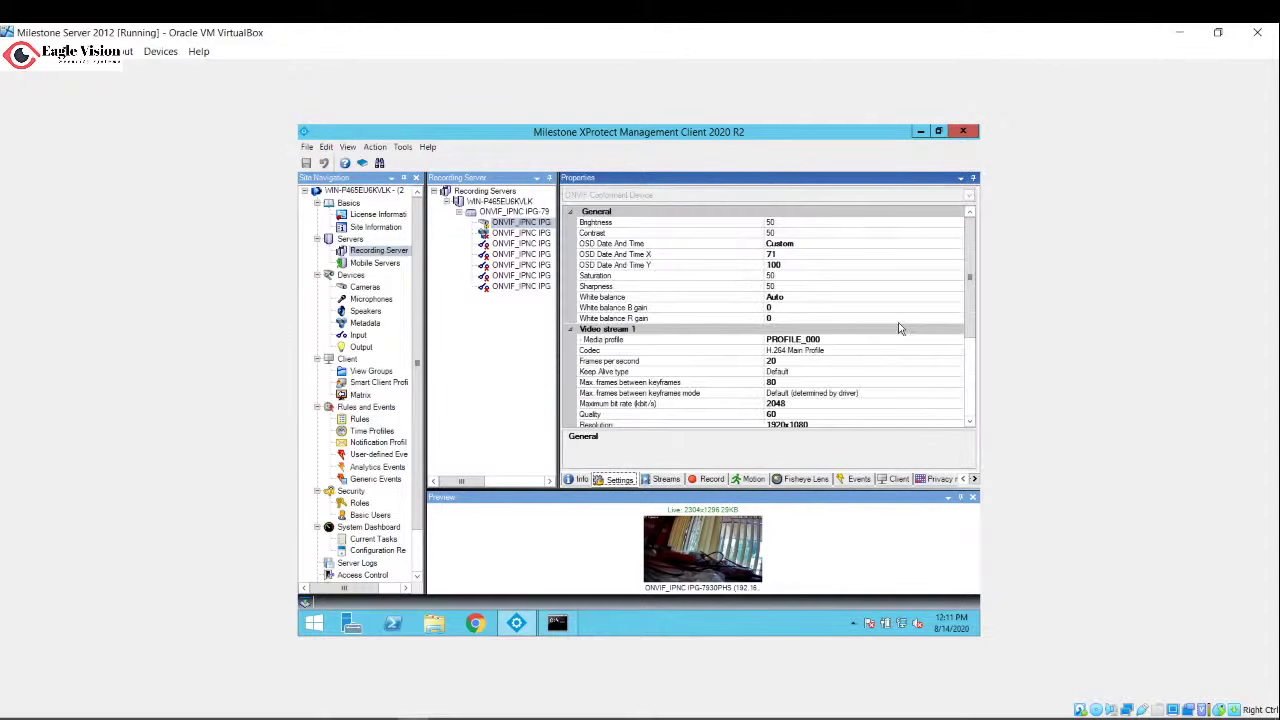
{"action": "left_click_drag", "start_coordinate": [970, 311], "coordinate": [970, 378]}
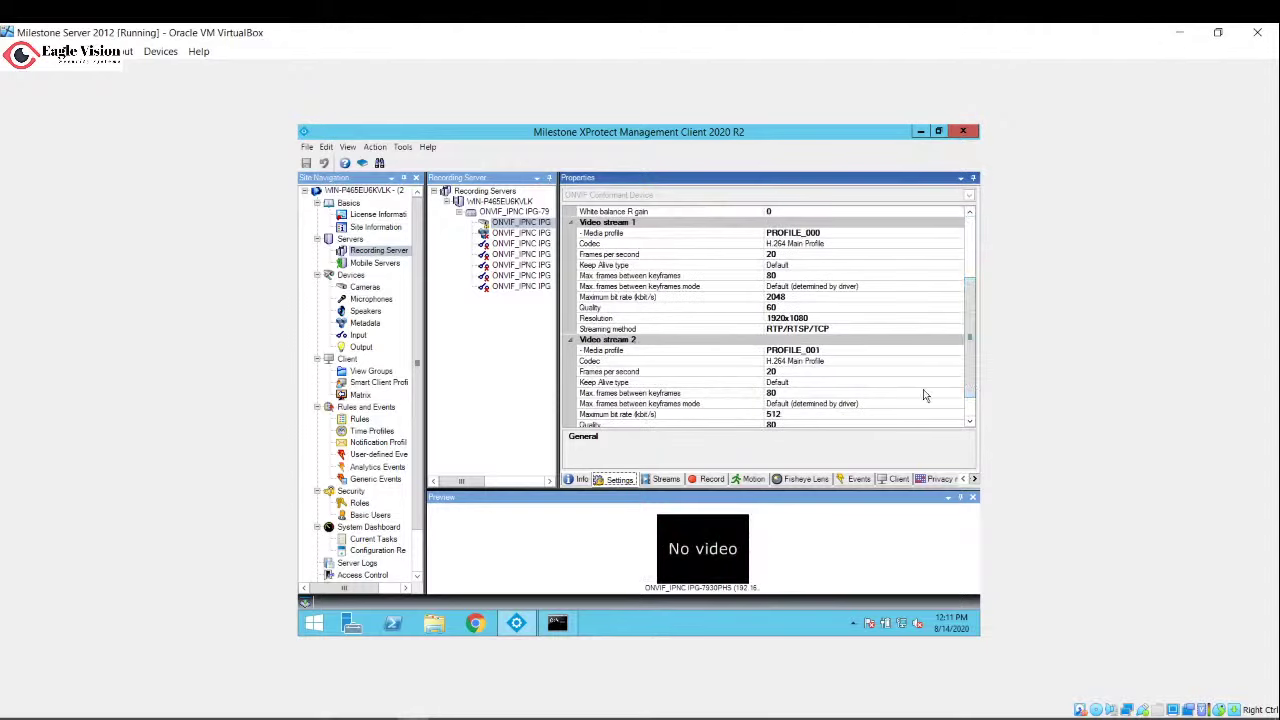
{"action": "scroll", "coordinate": [968, 375], "scroll_direction": "down", "scroll_amount": 1}
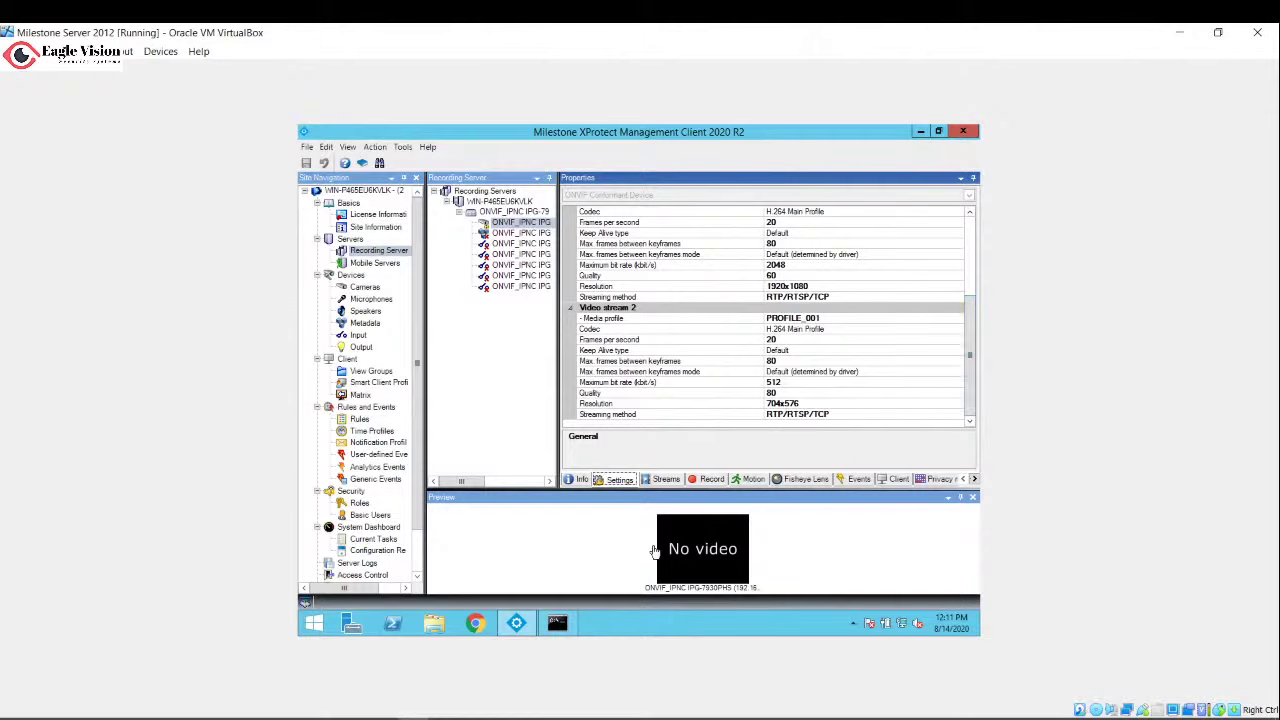
- Add Video stream 2 to the camera's streams, make it the recorded stream instead of Video stream 1, and save
{"action": "left_click", "coordinate": [662, 480]}
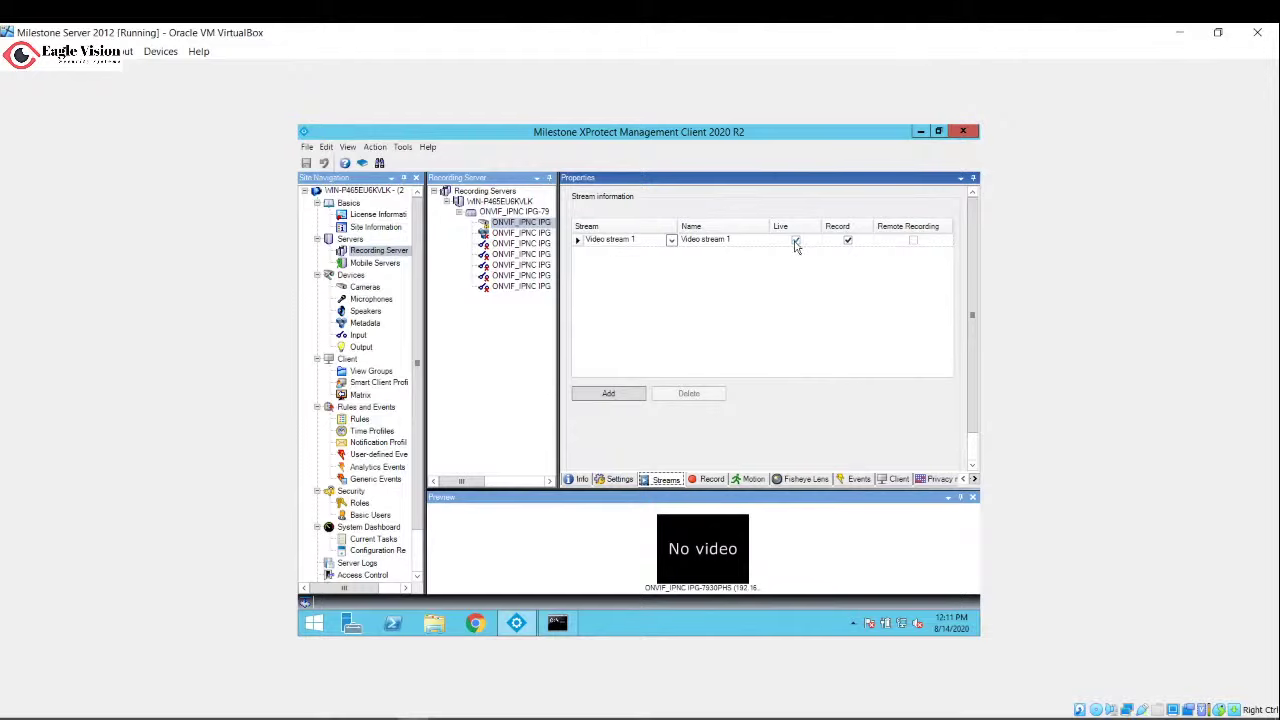
{"action": "left_click", "coordinate": [607, 393]}
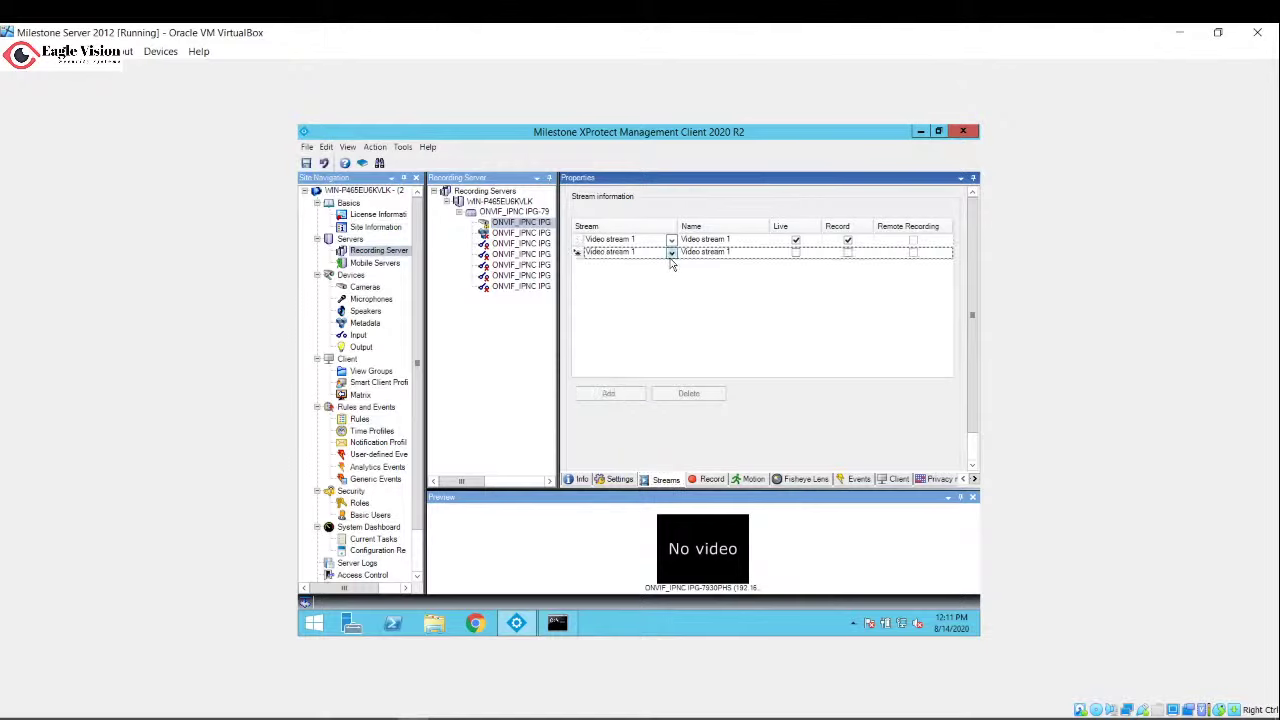
{"action": "left_click", "coordinate": [671, 254]}
{"action": "left_click", "coordinate": [623, 274]}
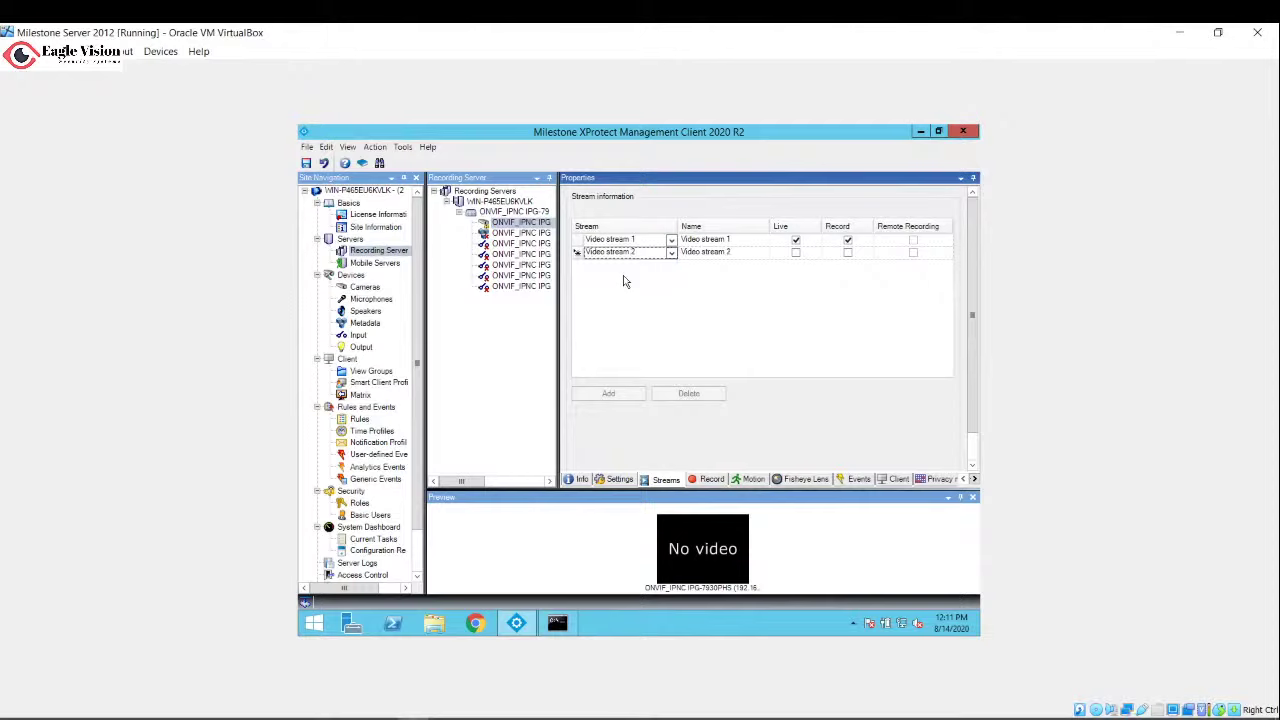
{"action": "left_click", "coordinate": [848, 252]}
{"action": "left_click", "coordinate": [724, 481]}
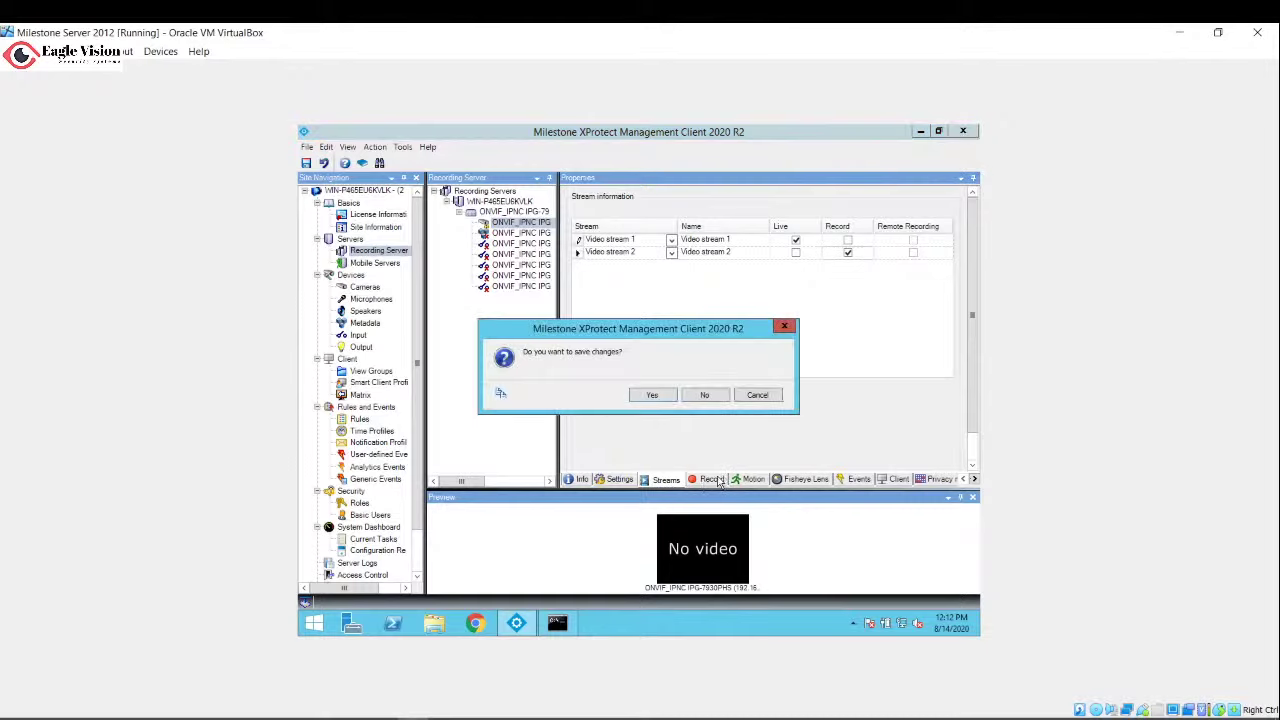
{"action": "left_click", "coordinate": [659, 394]}
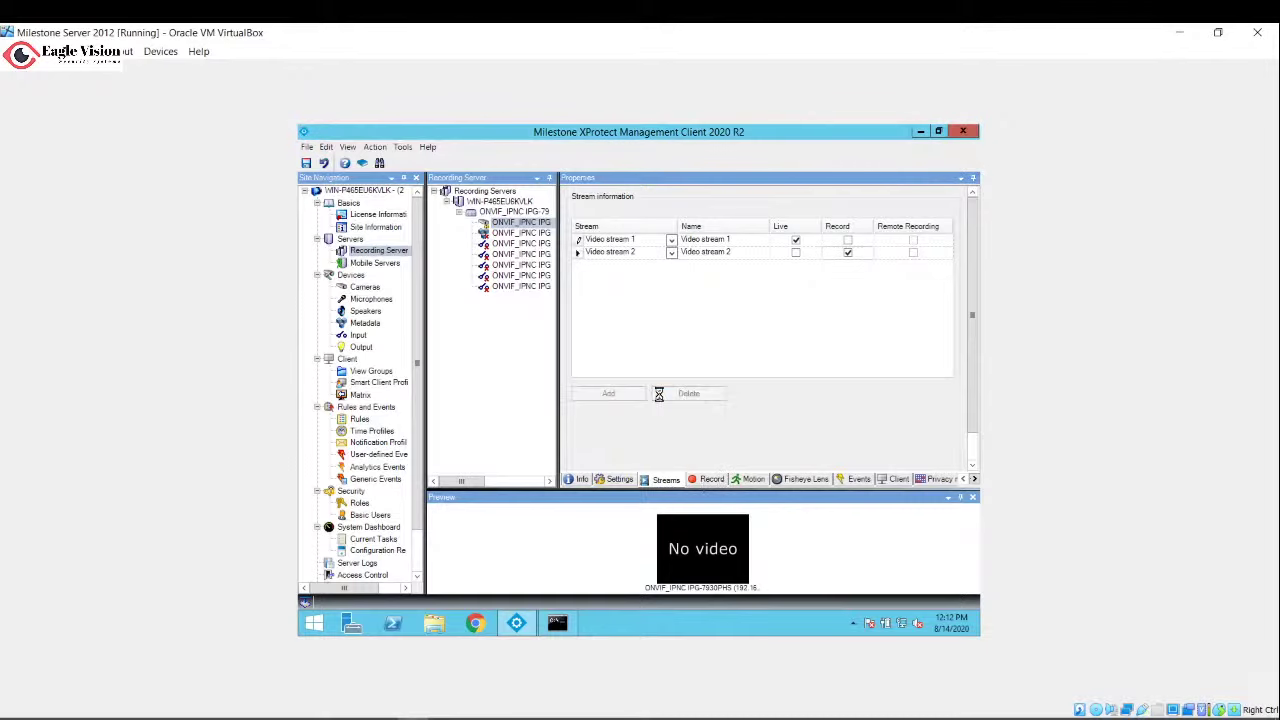
- Set the resolution of Video stream 1 back to 2304x1296 and save the change
{"action": "left_click", "coordinate": [618, 482]}
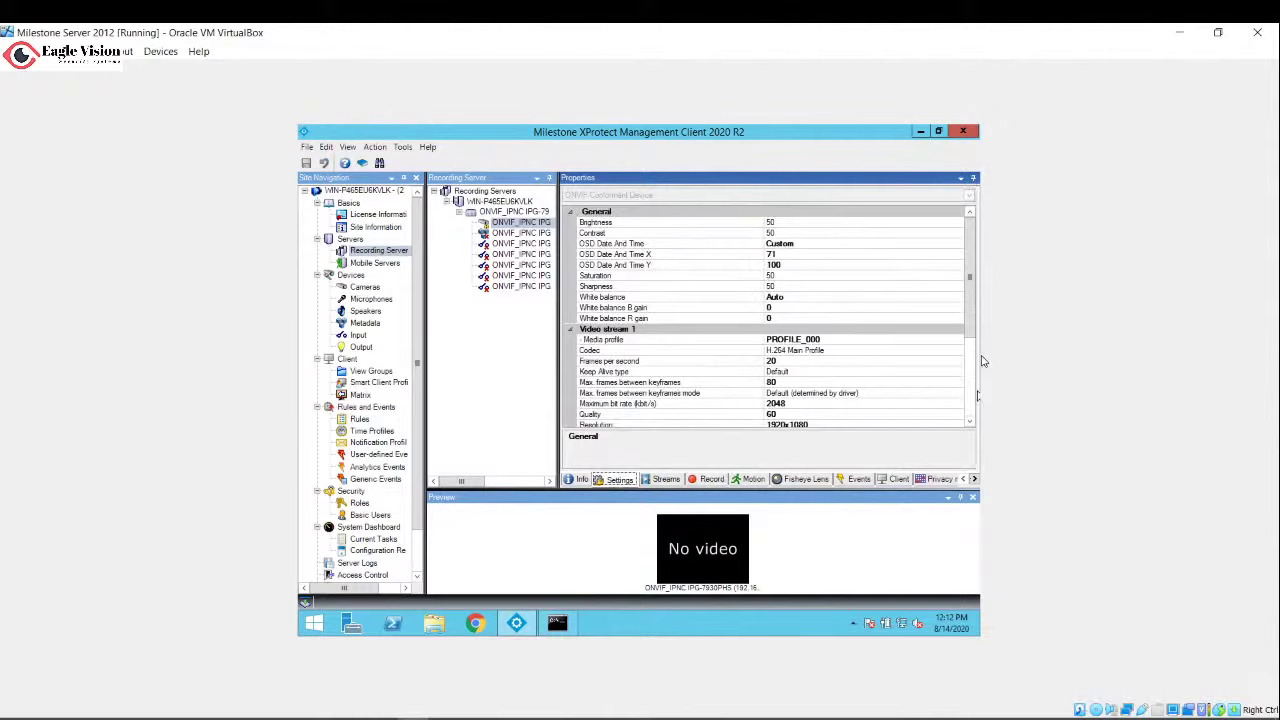
{"action": "scroll", "coordinate": [972, 358], "scroll_direction": "down", "scroll_amount": 2}
{"action": "scroll", "coordinate": [972, 360], "scroll_direction": "down", "scroll_amount": 1}
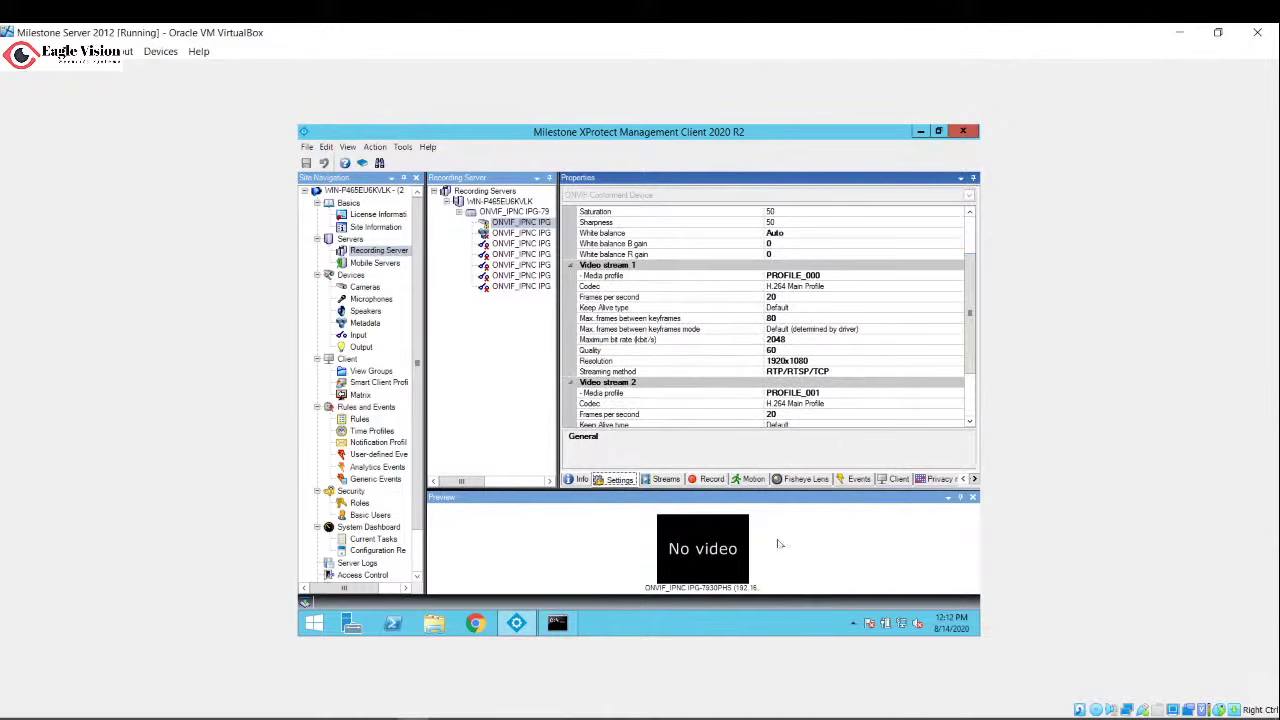
{"action": "left_click", "coordinate": [850, 363]}
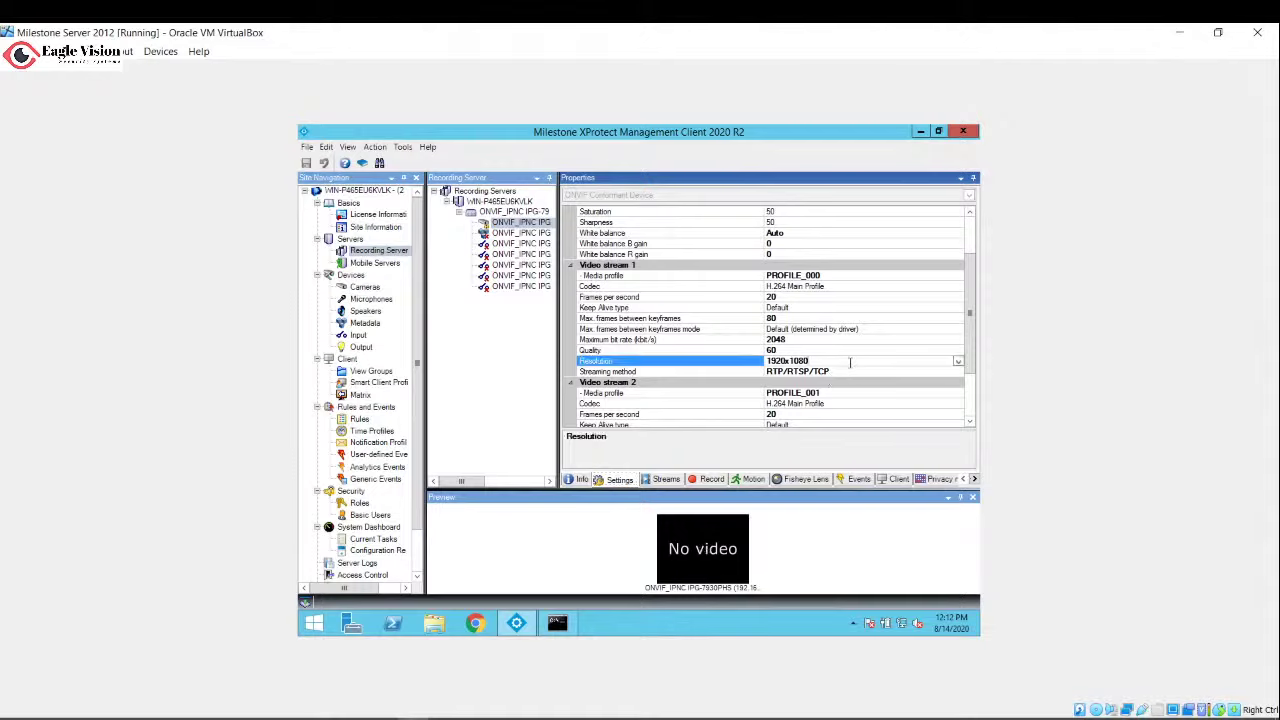
{"action": "left_click", "coordinate": [958, 362]}
{"action": "left_click", "coordinate": [800, 376]}
{"action": "left_click", "coordinate": [666, 485]}
{"action": "left_click", "coordinate": [665, 398]}
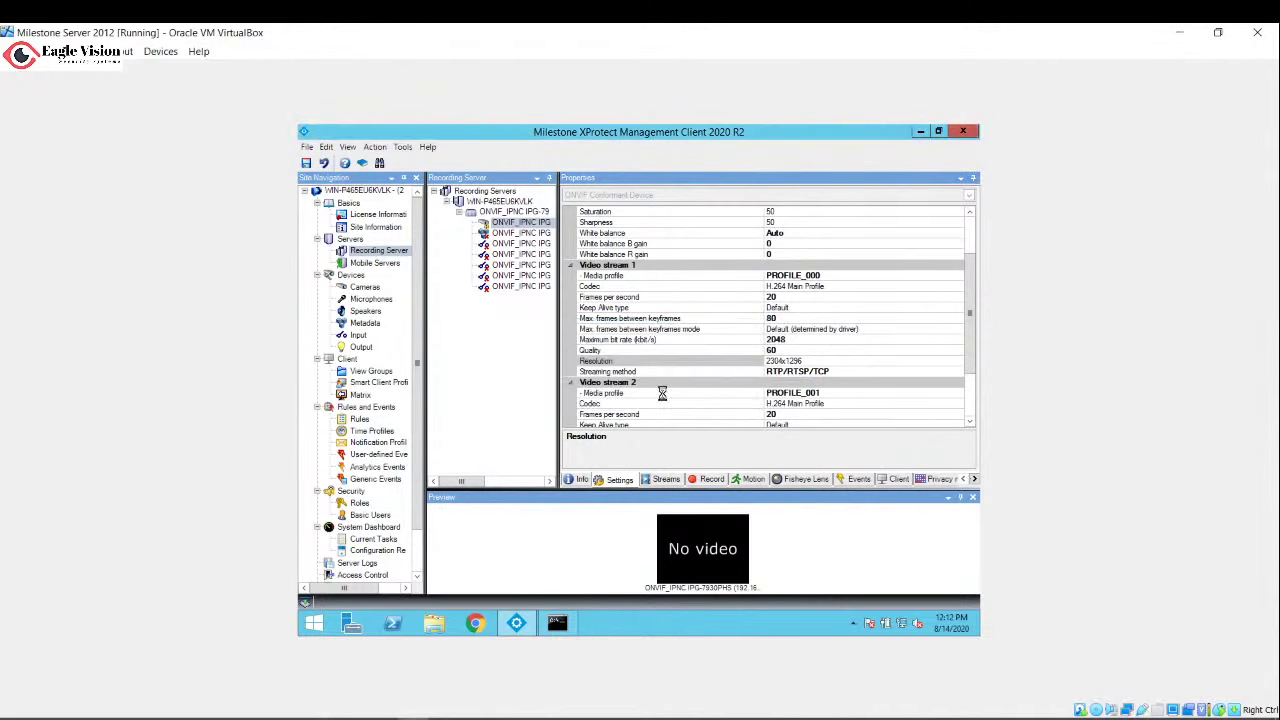
- Review the camera's recording and storage settings, its live and record stream assignments, and its device settings
{"action": "left_click", "coordinate": [708, 479]}
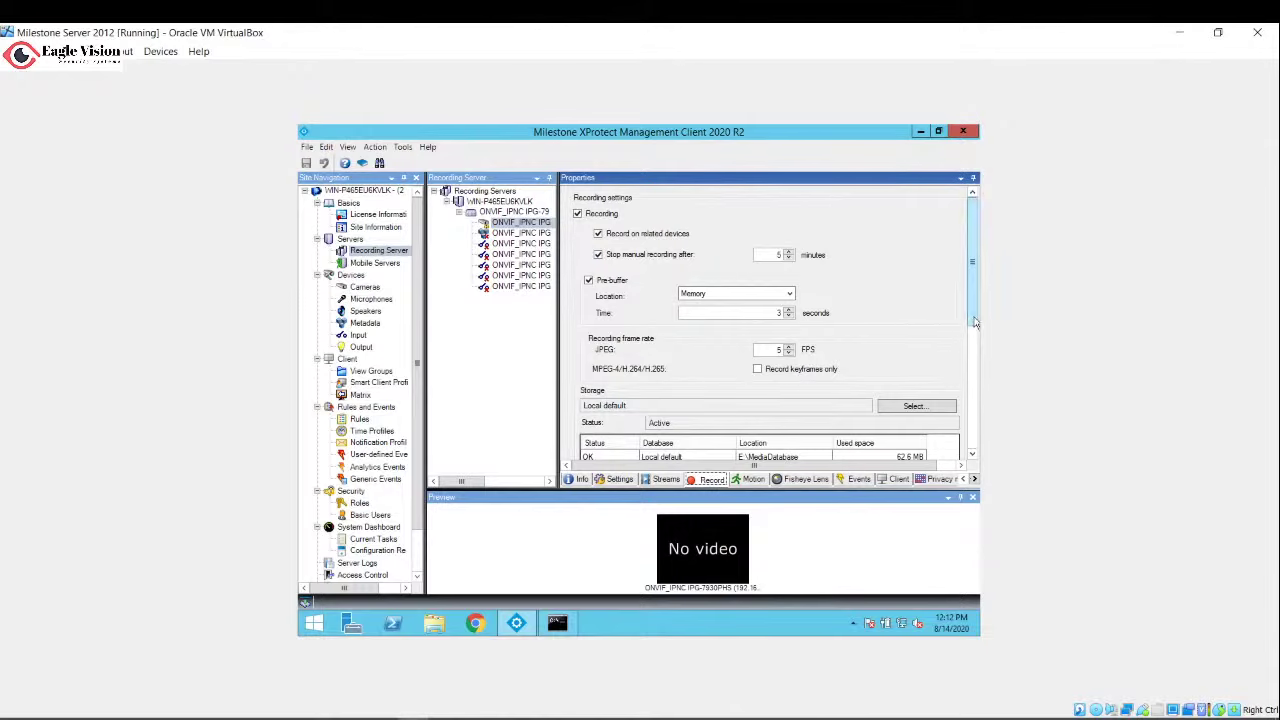
{"action": "scroll", "coordinate": [827, 295], "scroll_direction": "down", "scroll_amount": 3}
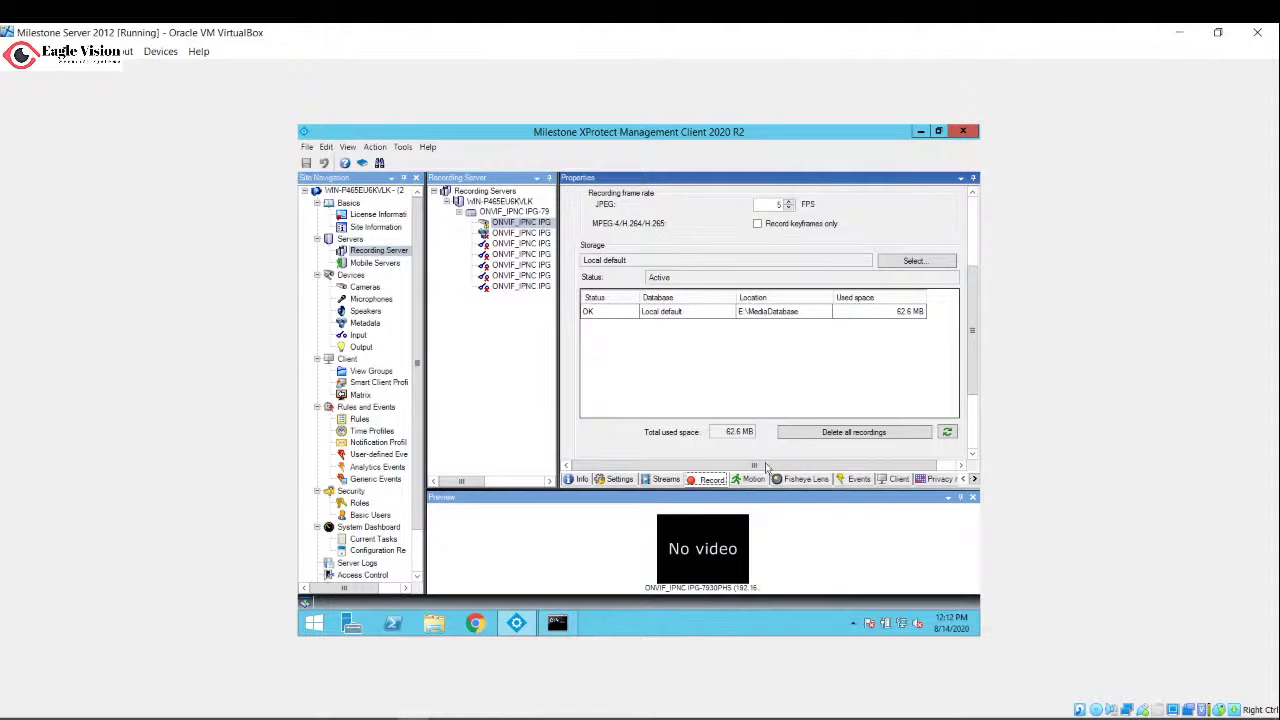
{"action": "left_click", "coordinate": [667, 480]}
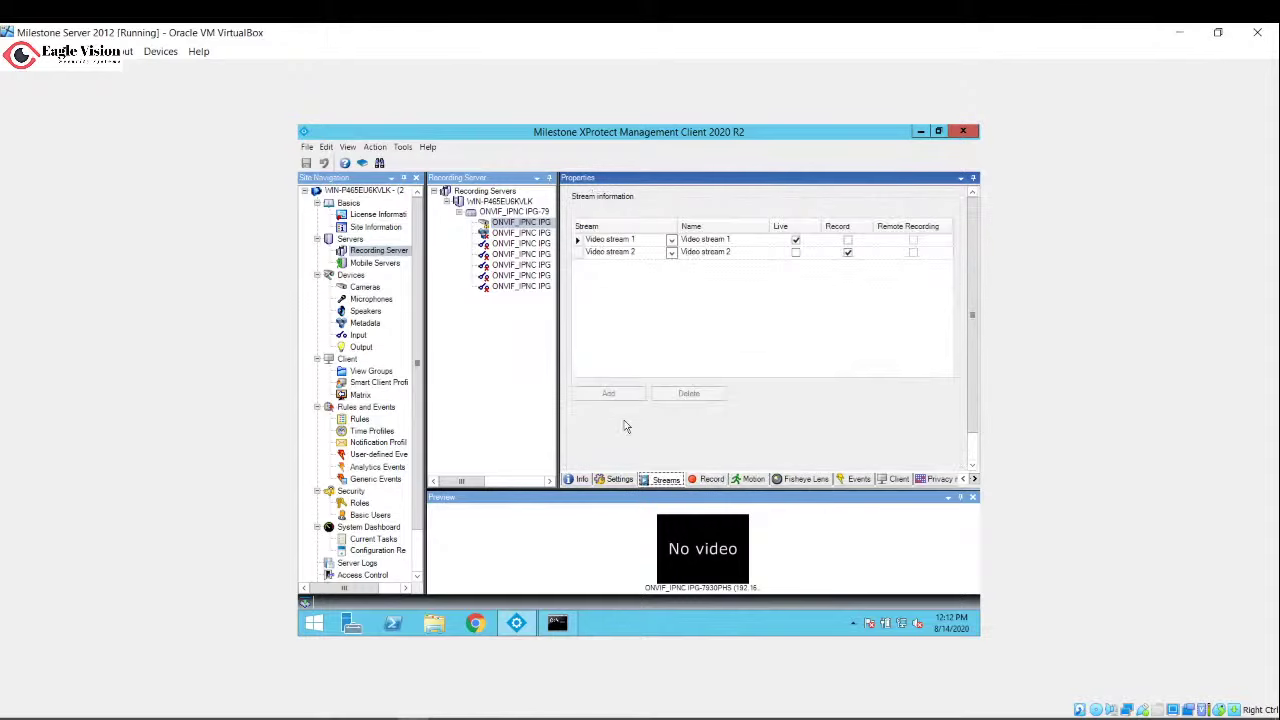
{"action": "left_click", "coordinate": [617, 481]}
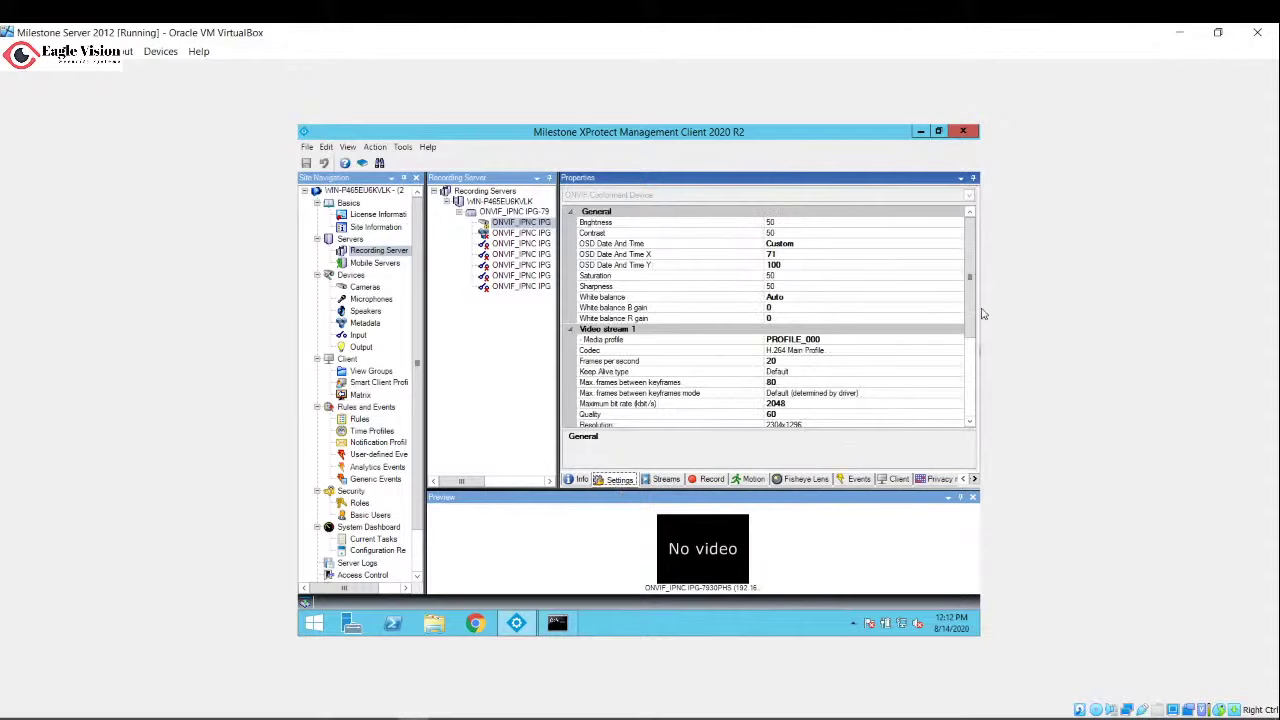
- Review the camera's settings for both video streams, its live and record stream assignments, its recording storage and its motion preview
{"action": "left_click_drag", "start_coordinate": [976, 313], "coordinate": [976, 370]}
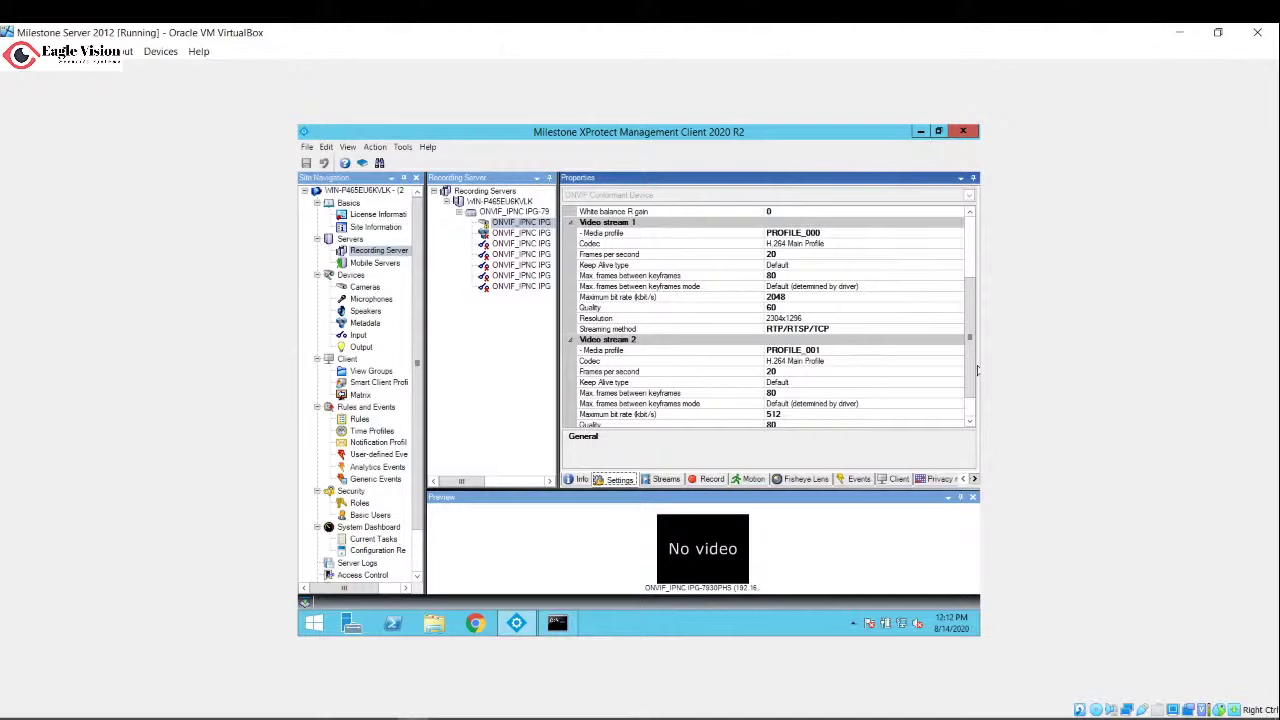
{"action": "scroll", "coordinate": [976, 385], "scroll_direction": "down", "scroll_amount": 1}
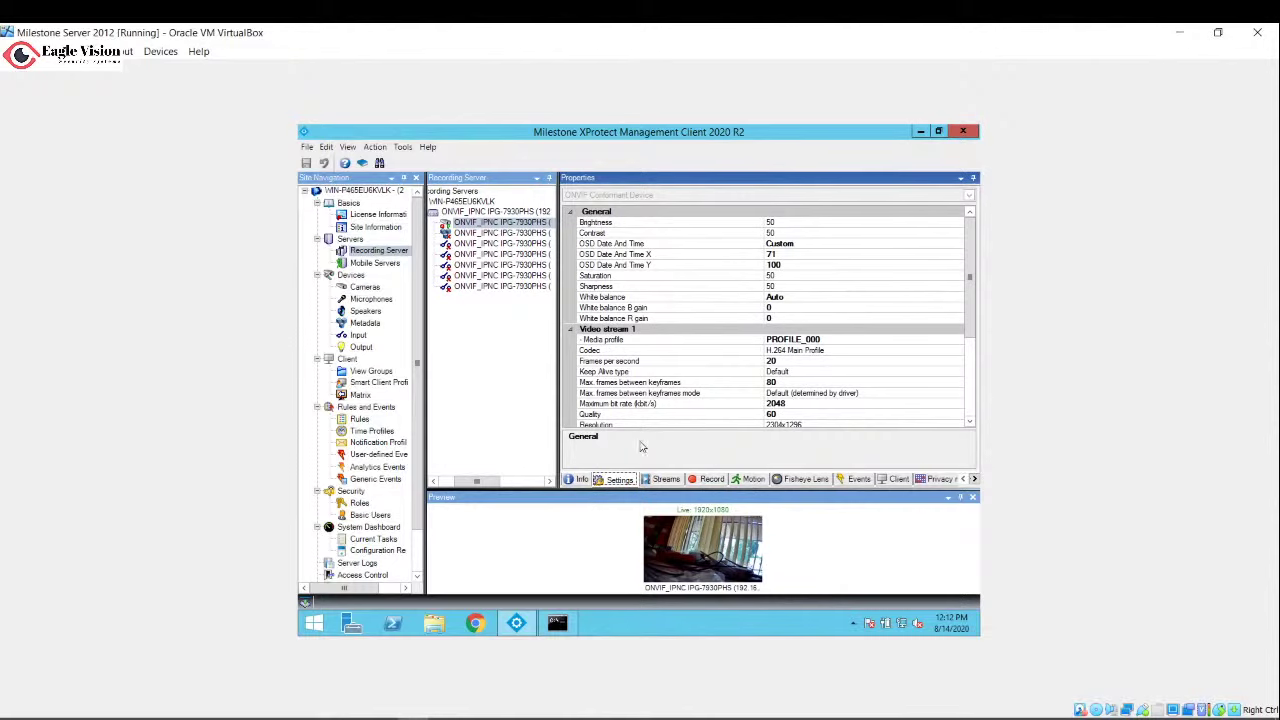
{"action": "scroll", "coordinate": [970, 317], "scroll_direction": "down", "scroll_amount": 4}
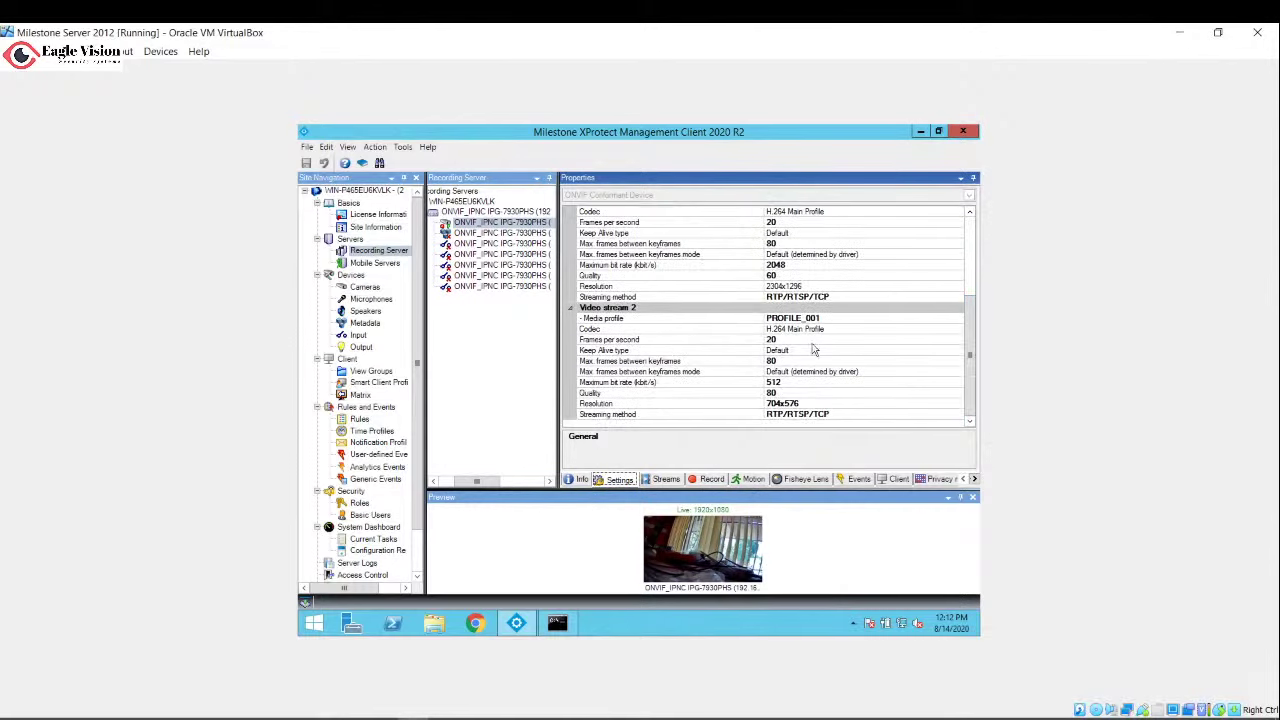
{"action": "left_click", "coordinate": [662, 480]}
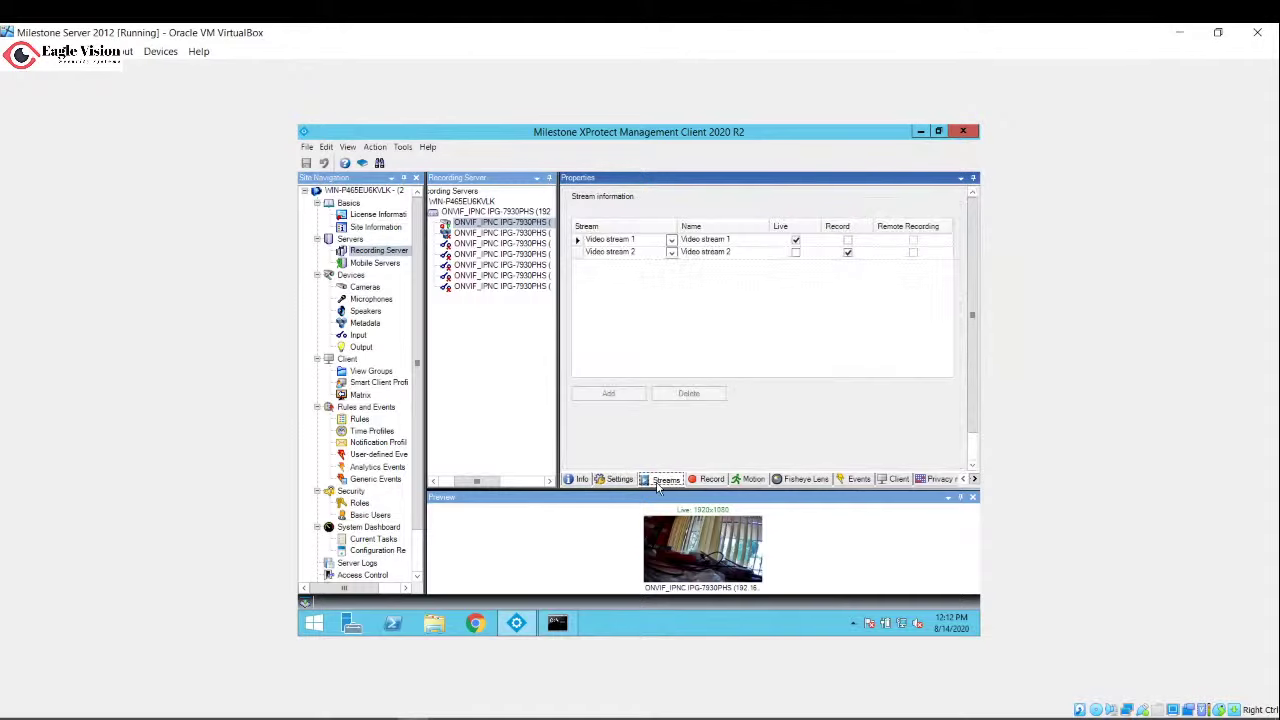
{"action": "left_click", "coordinate": [703, 481]}
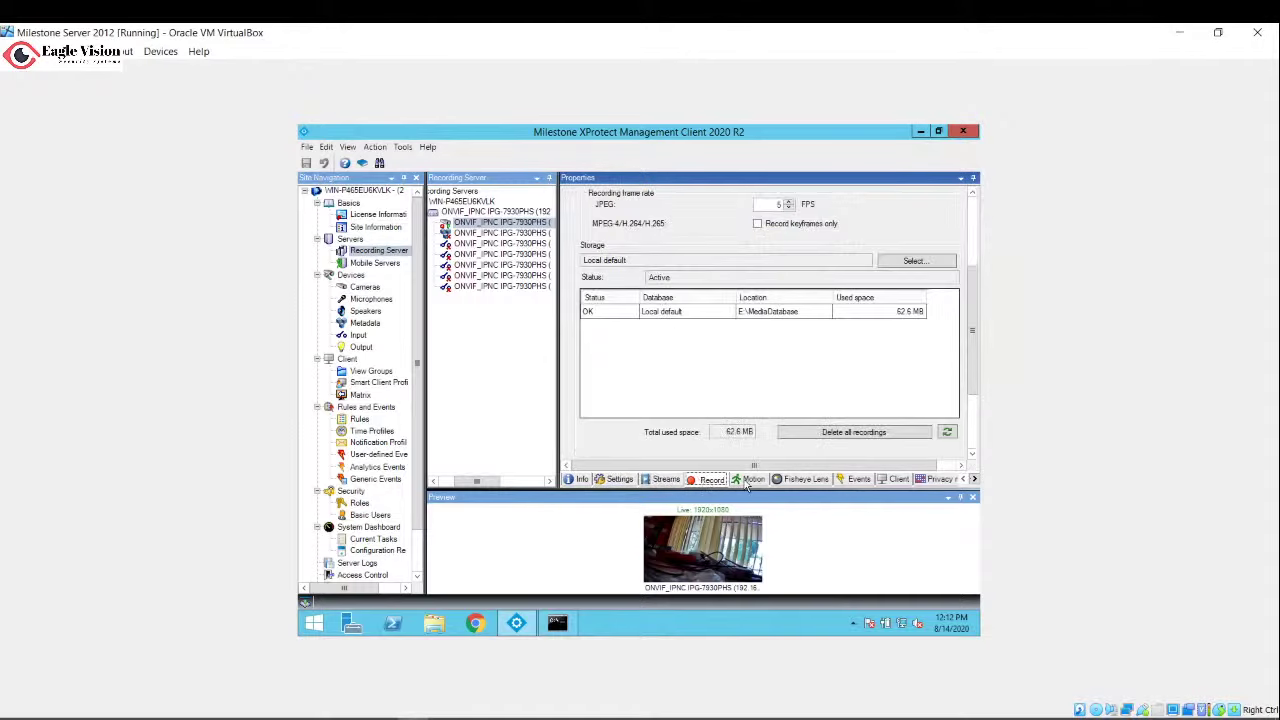
{"action": "left_click", "coordinate": [746, 481]}
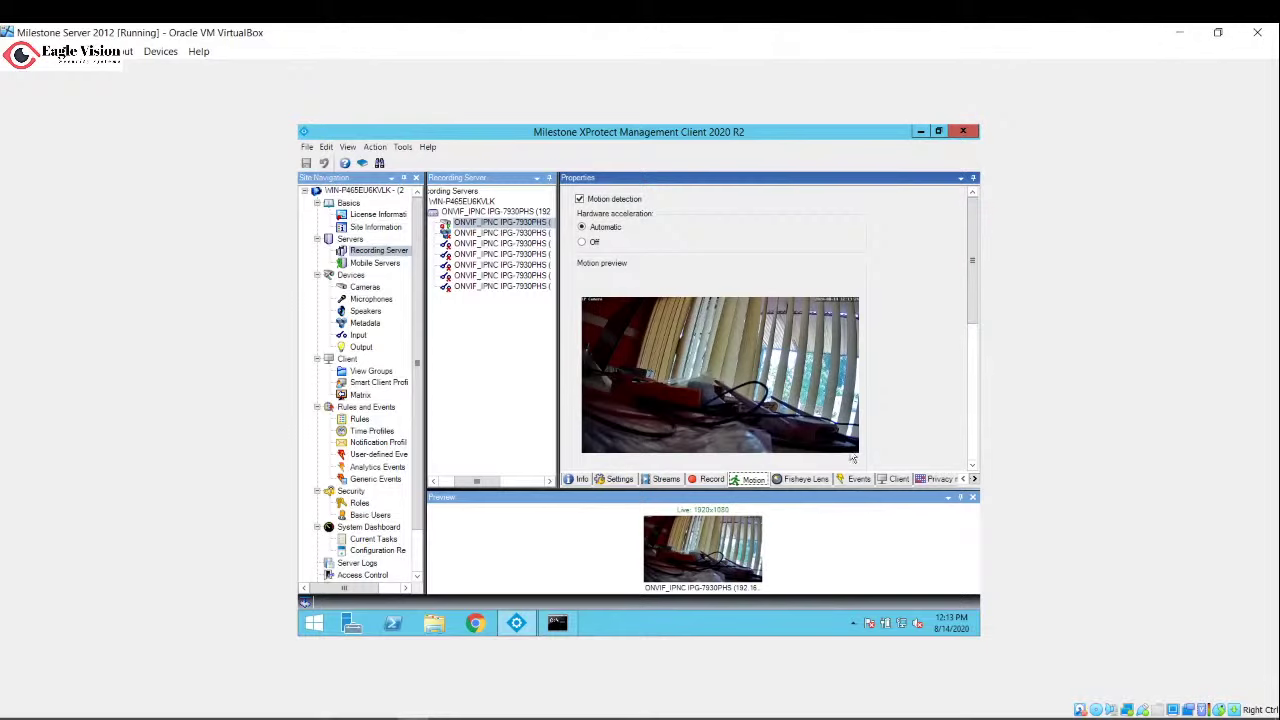
{"action": "left_click", "coordinate": [666, 480]}
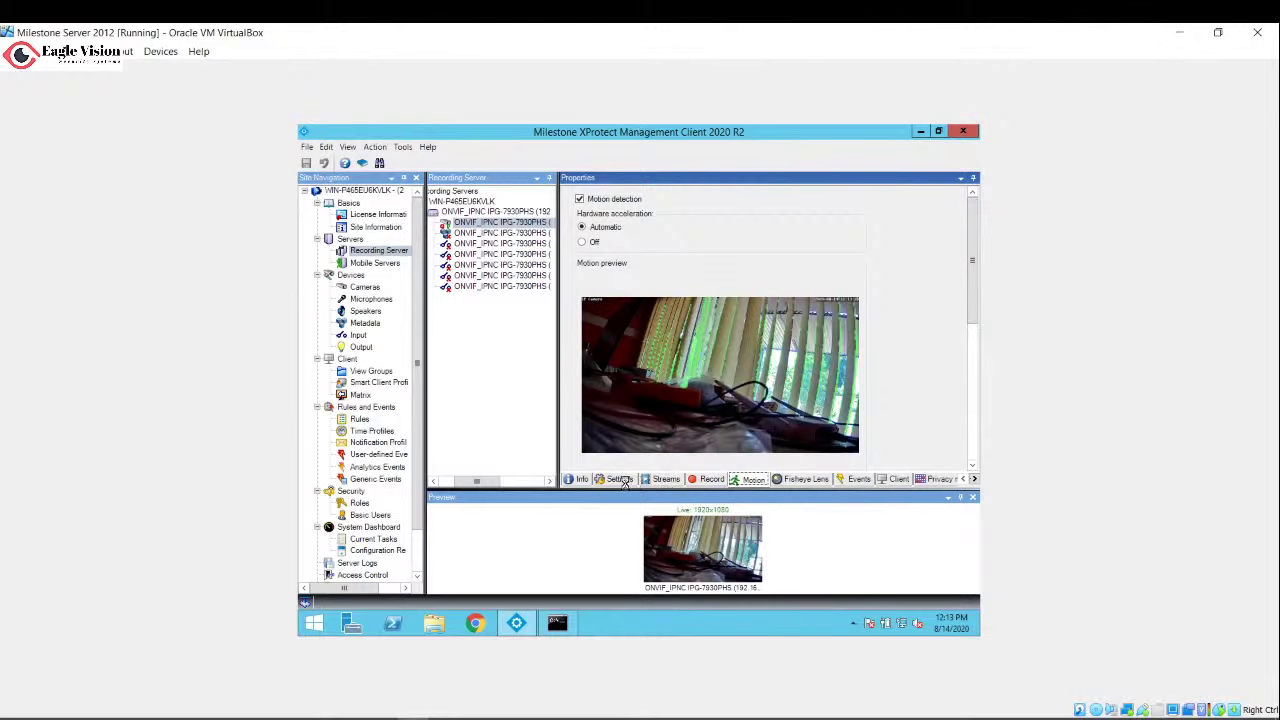
{"action": "left_click", "coordinate": [620, 480]}
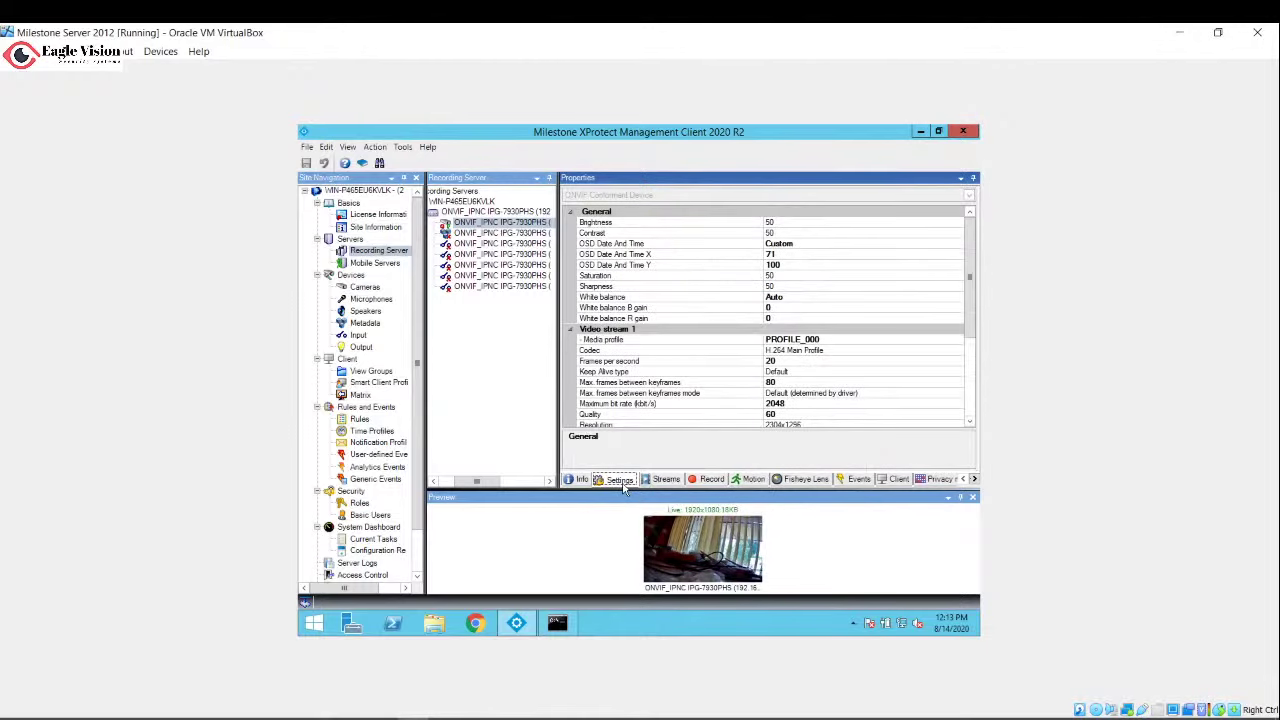
{"action": "left_click", "coordinate": [711, 479]}
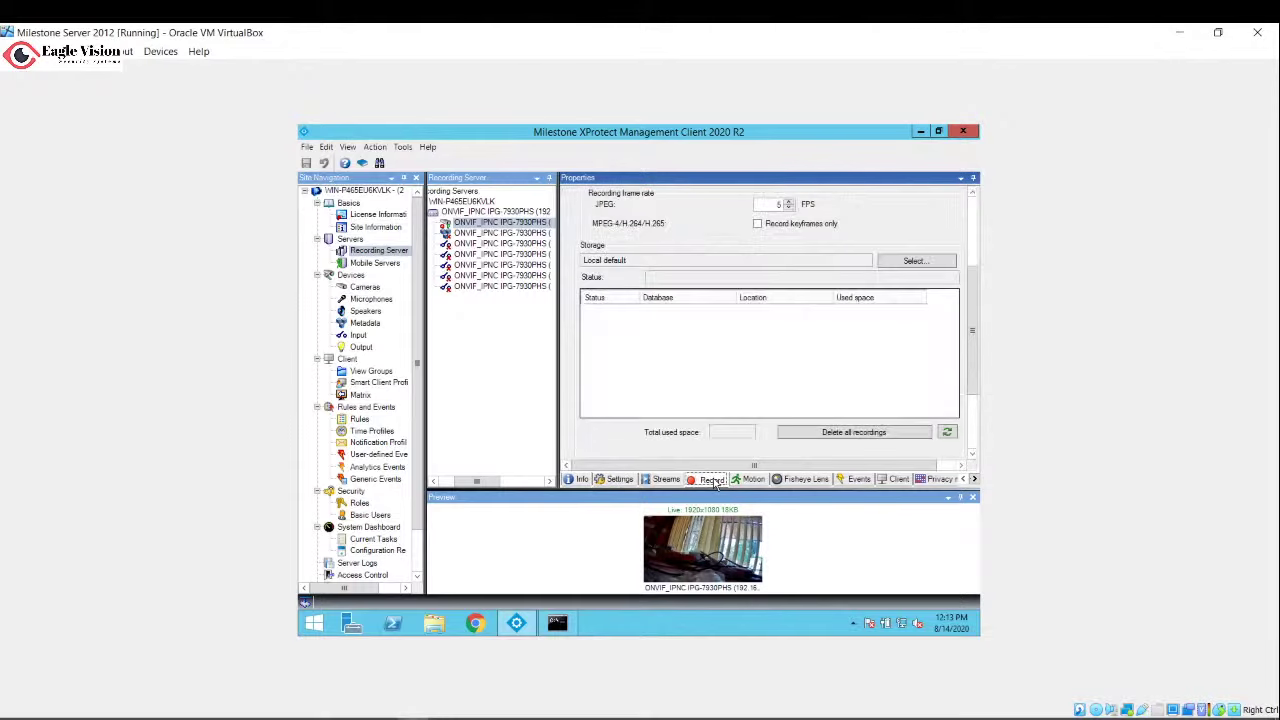
- Enable manual sensitivity for the camera's motion detection
{"action": "left_click", "coordinate": [748, 480]}
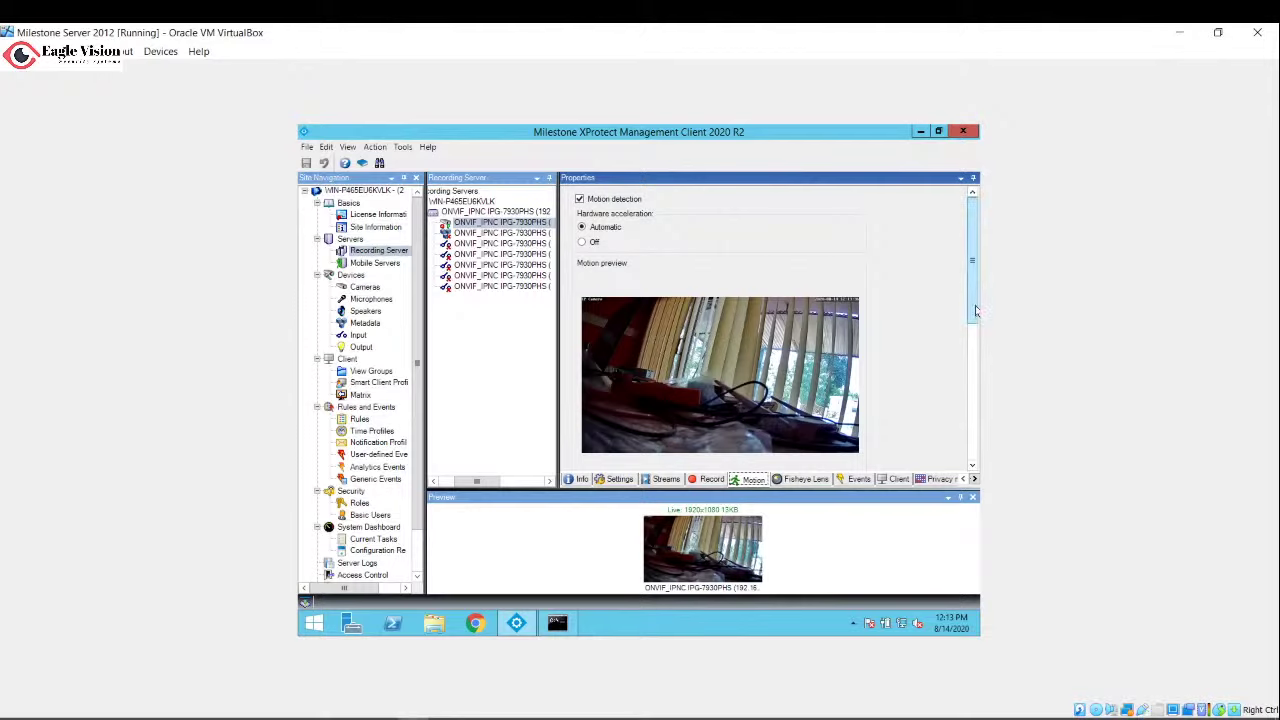
{"action": "left_click_drag", "start_coordinate": [976, 311], "coordinate": [976, 341]}
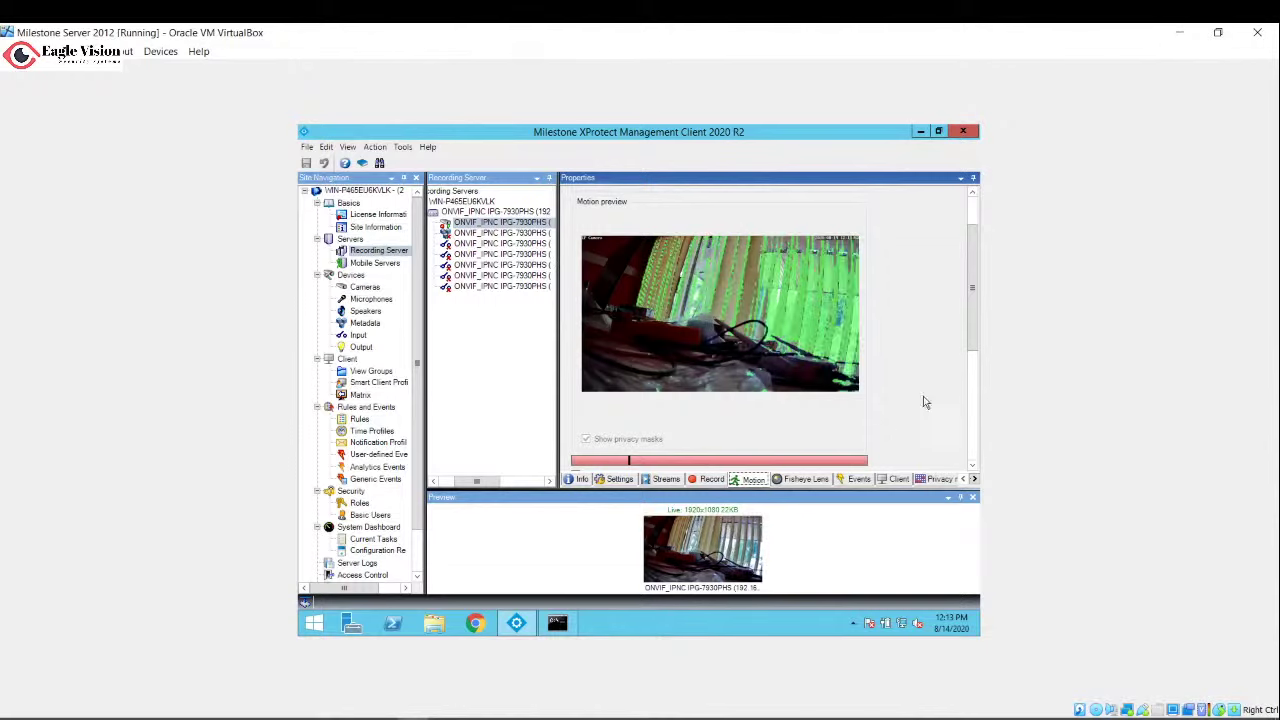
{"action": "left_click_drag", "start_coordinate": [967, 342], "coordinate": [984, 294]}
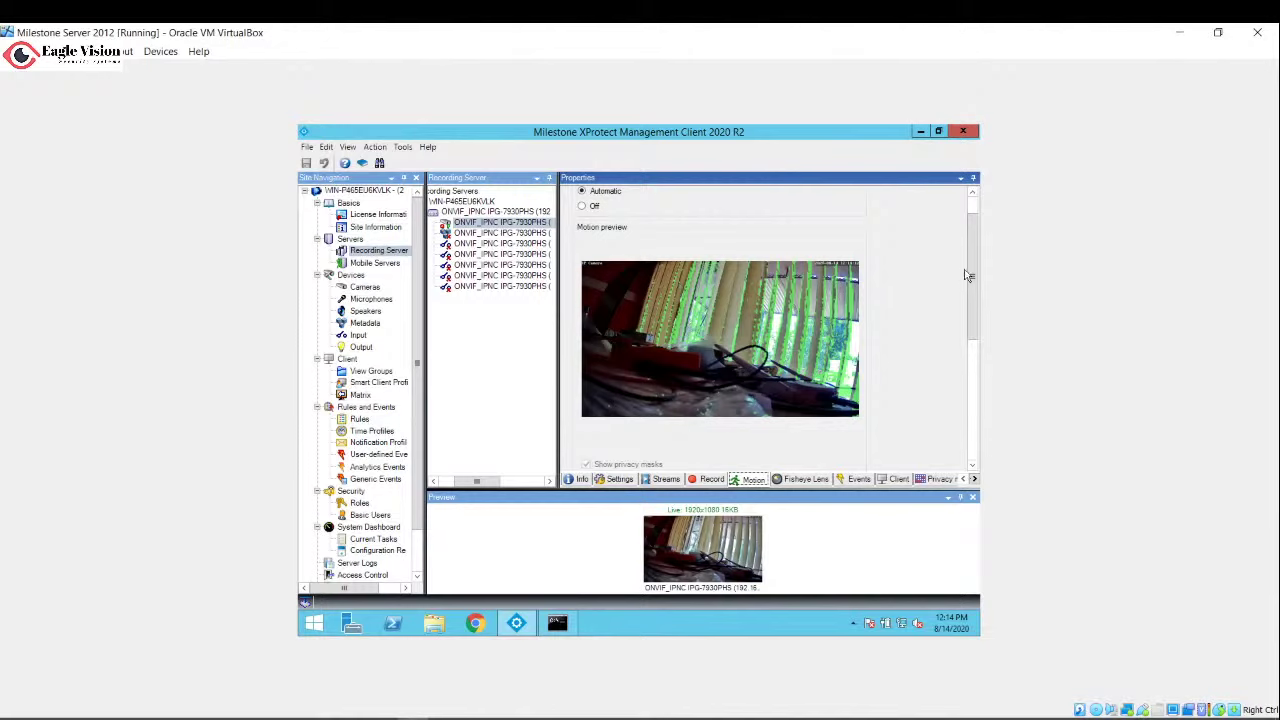
{"action": "left_click_drag", "start_coordinate": [975, 276], "coordinate": [975, 304]}
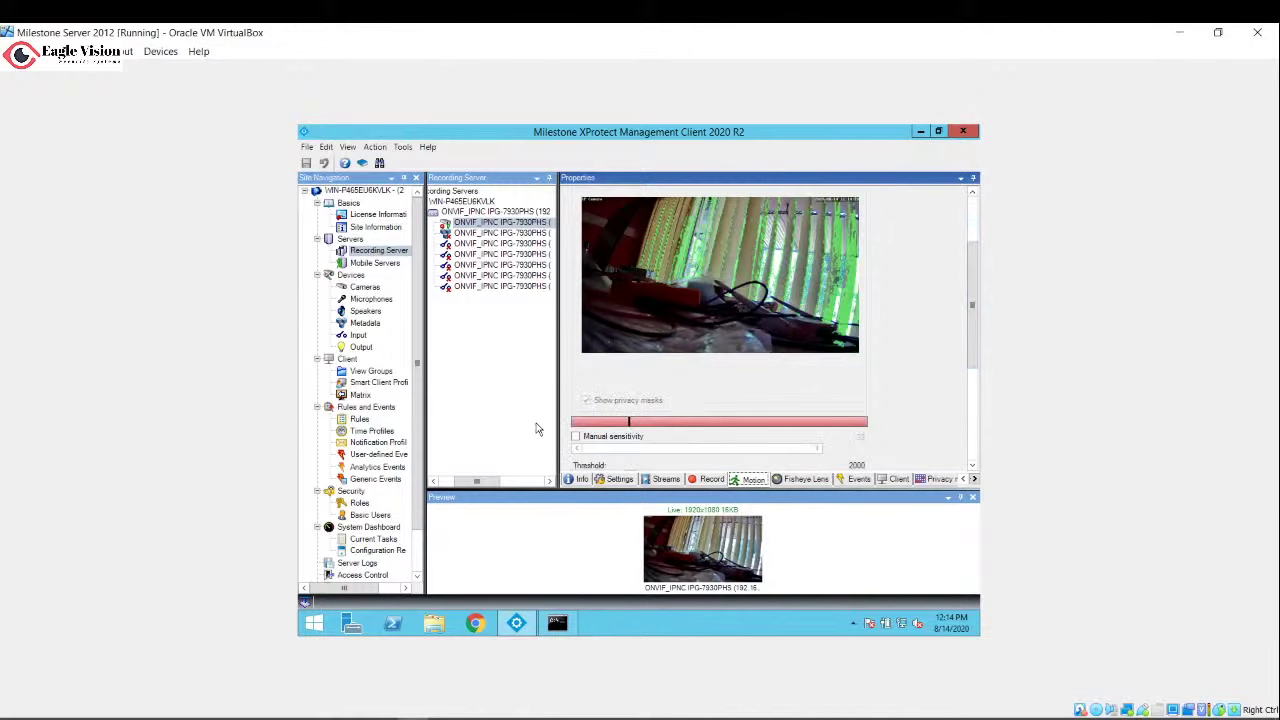
{"action": "left_click", "coordinate": [576, 436]}
{"action": "scroll", "coordinate": [722, 352], "scroll_direction": "down", "scroll_amount": 1}
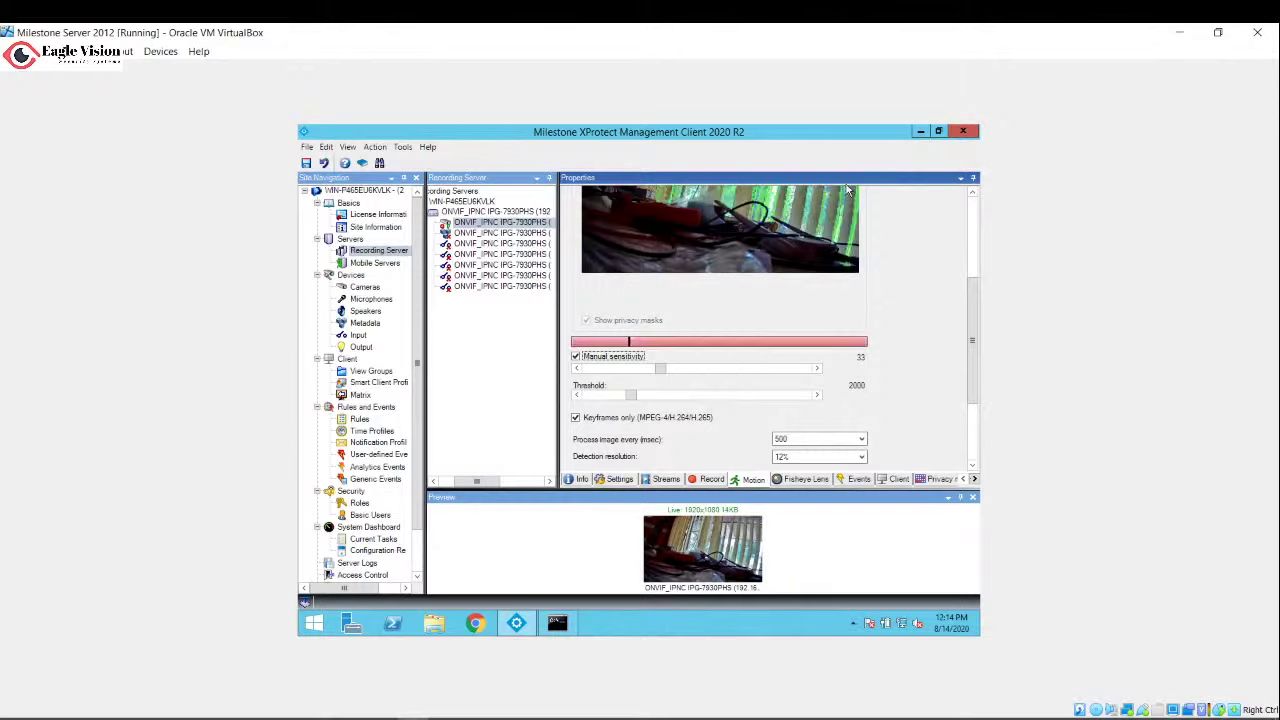
- Set the motion detection sensitivity to 58 and the threshold to 4618, and save the changes
{"action": "scroll", "coordinate": [970, 300], "scroll_direction": "up", "scroll_amount": 1}
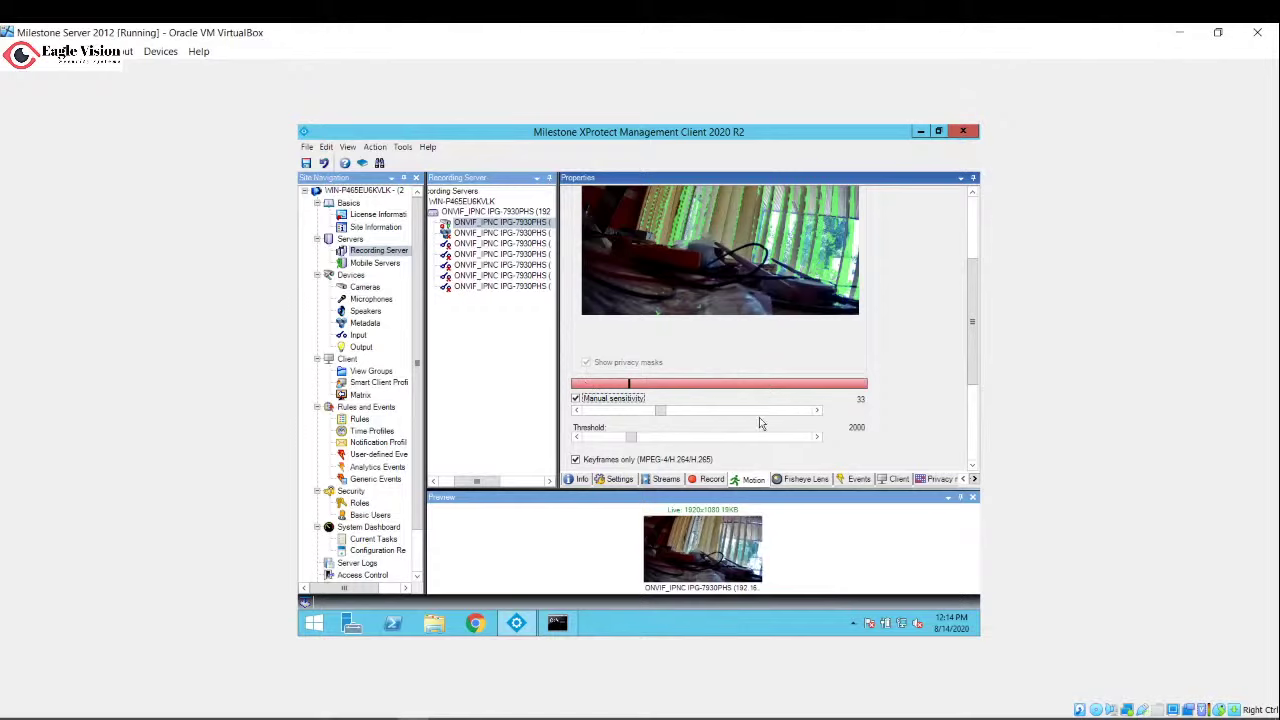
{"action": "left_click", "coordinate": [661, 412]}
{"action": "left_click_drag", "start_coordinate": [661, 413], "coordinate": [720, 418]}
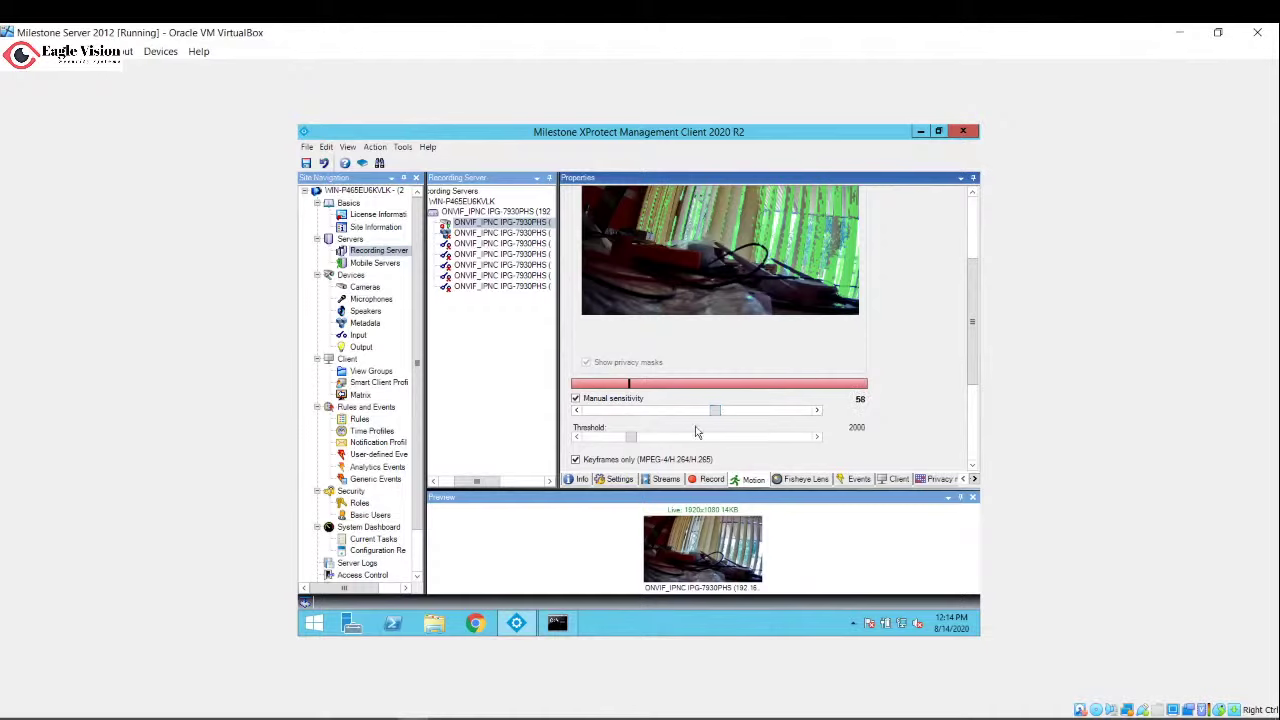
{"action": "left_click_drag", "start_coordinate": [634, 440], "coordinate": [688, 440]}
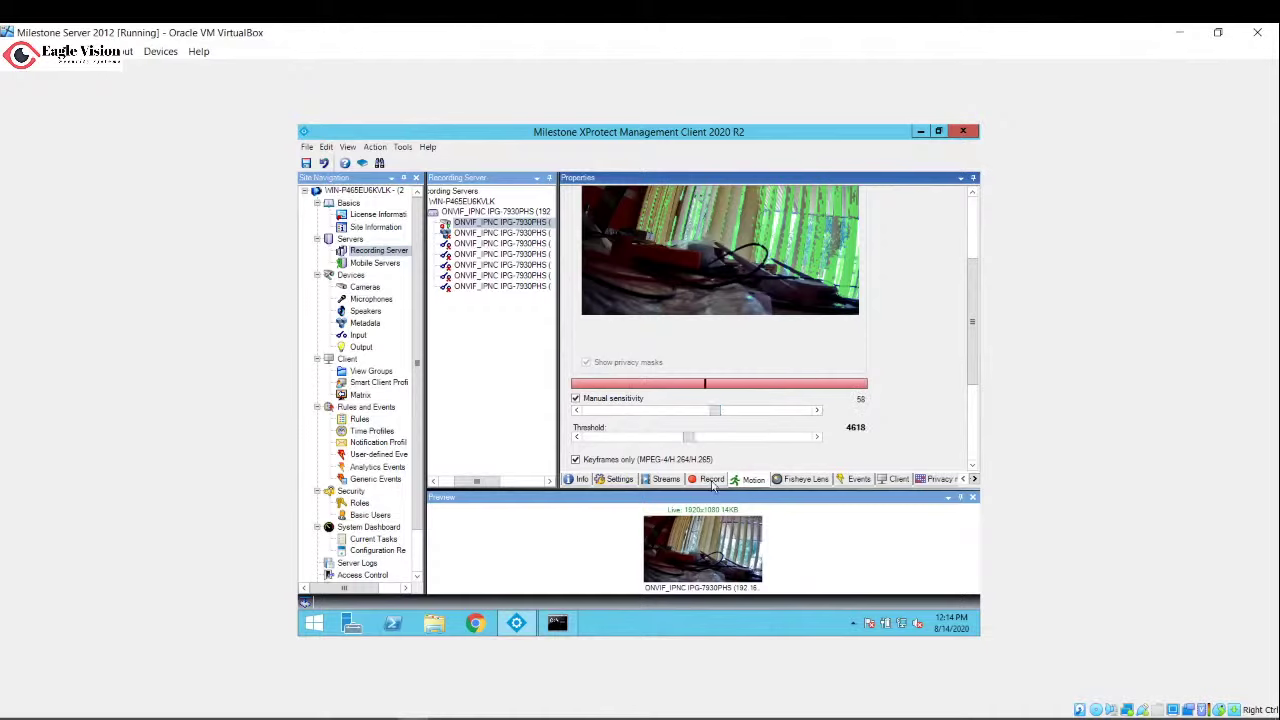
{"action": "left_click", "coordinate": [712, 480]}
{"action": "left_click", "coordinate": [655, 393]}
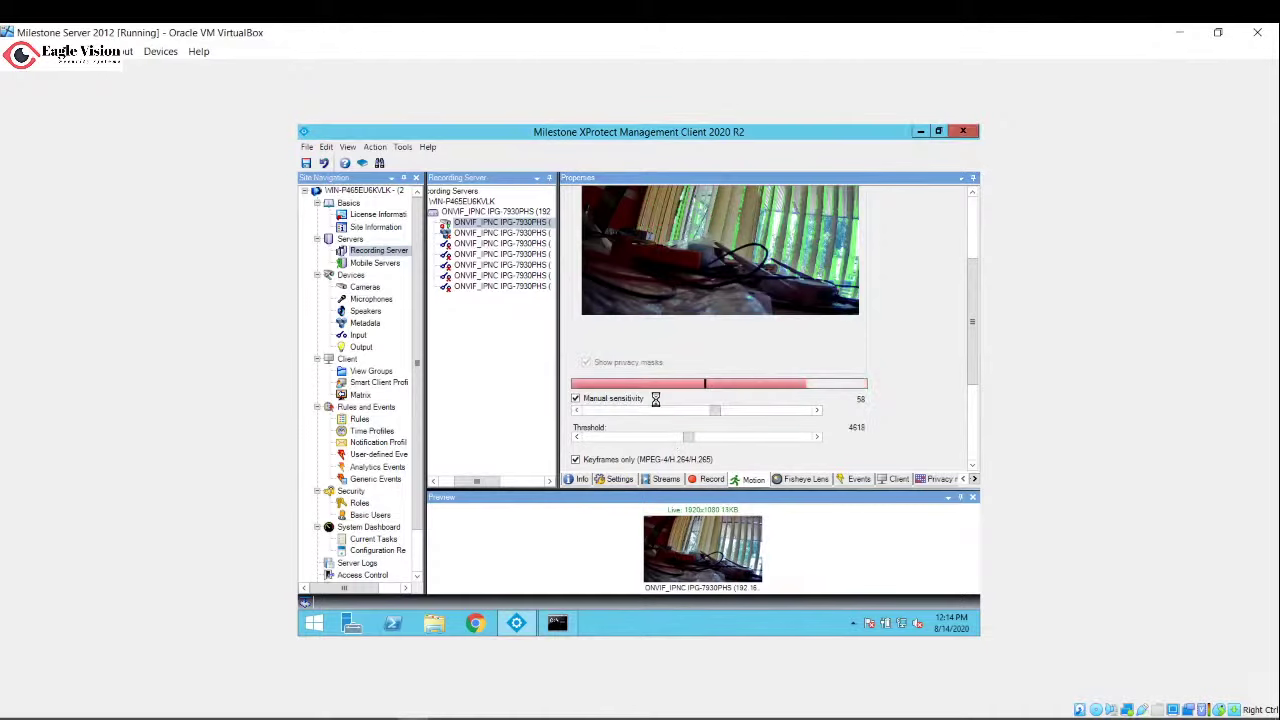
- Raise the manual motion sensitivity to 69, save the change, and look at the camera's fisheye lens settings
{"action": "left_click", "coordinate": [754, 480]}
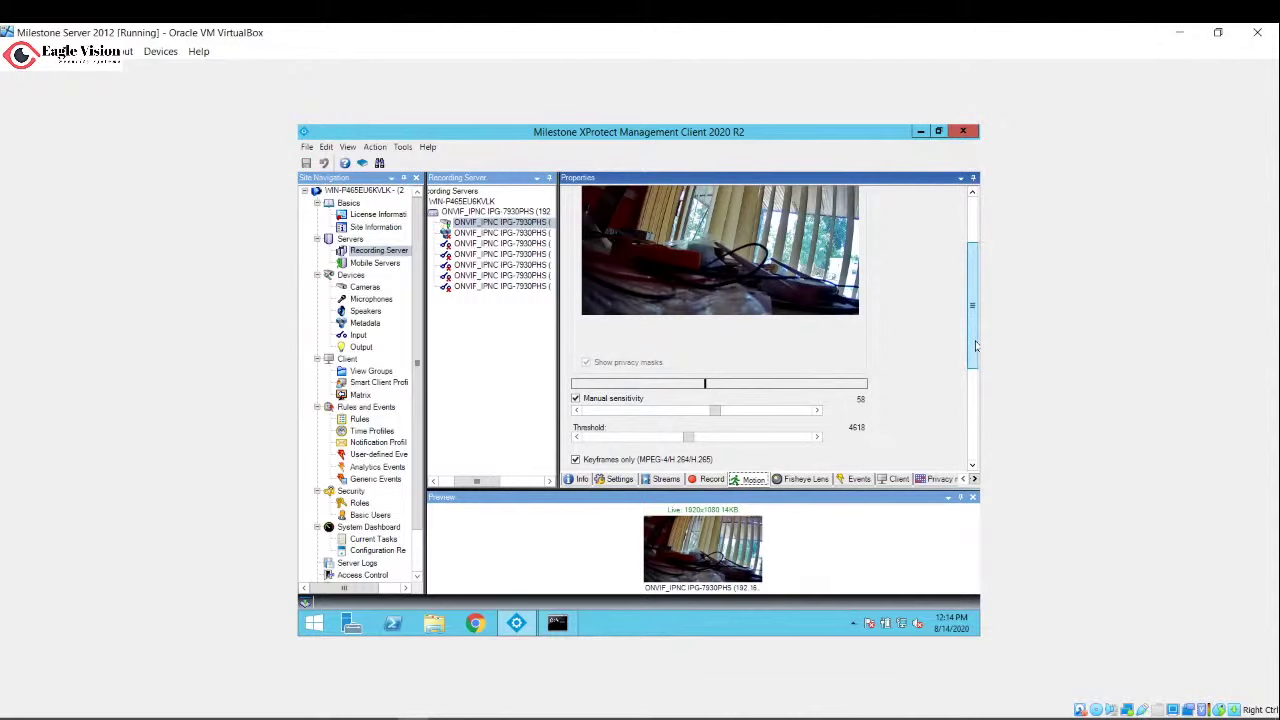
{"action": "scroll", "coordinate": [976, 346], "scroll_direction": "up", "scroll_amount": 2}
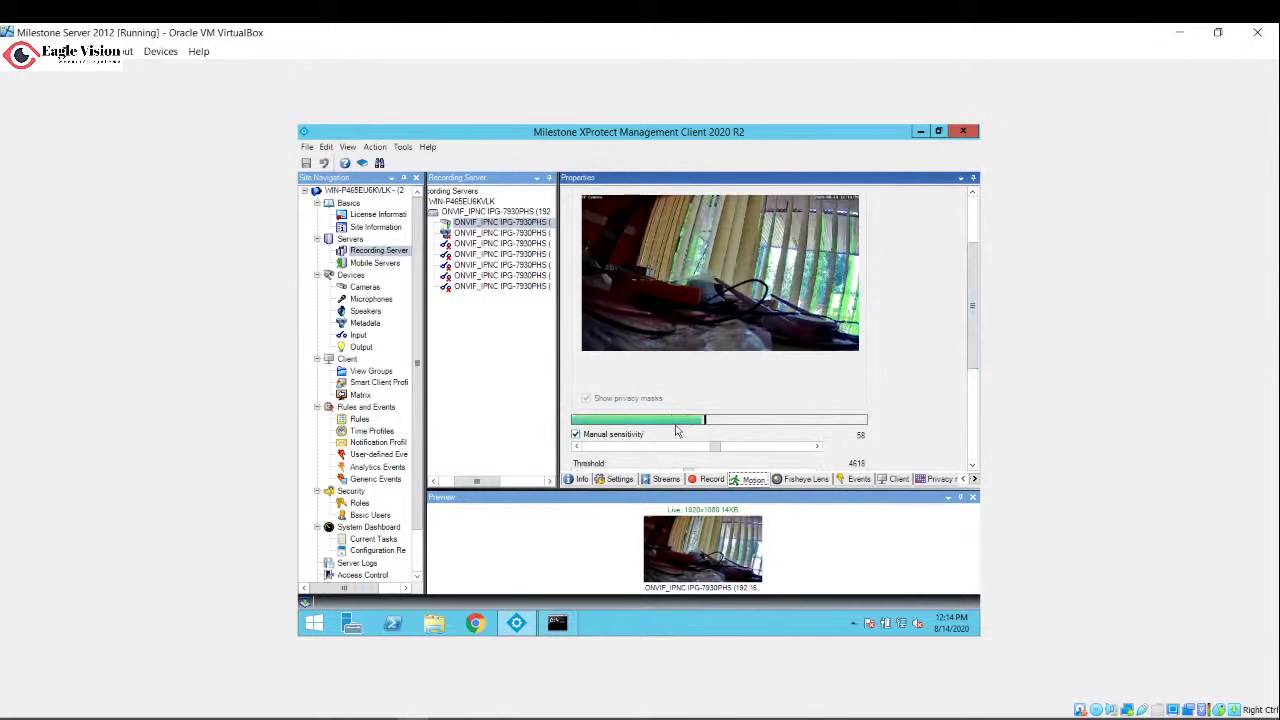
{"action": "left_click_drag", "start_coordinate": [713, 450], "coordinate": [738, 451]}
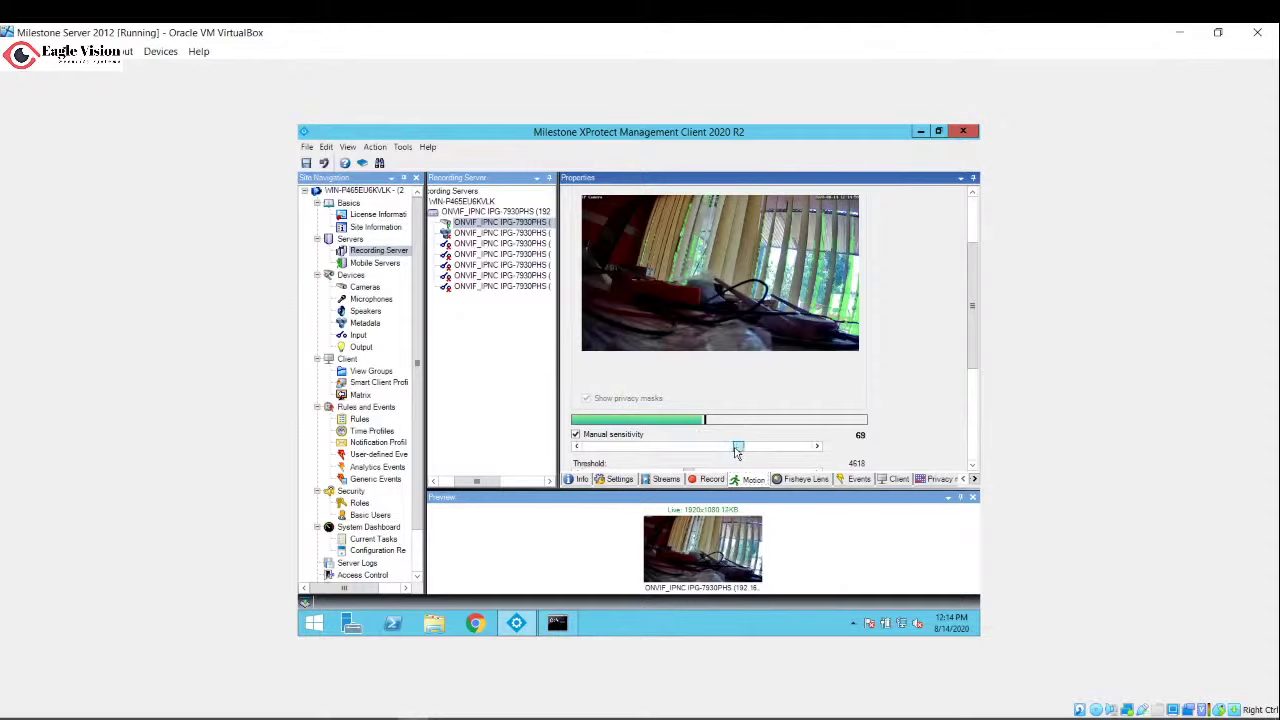
{"action": "left_click", "coordinate": [785, 484]}
{"action": "left_click", "coordinate": [651, 397]}
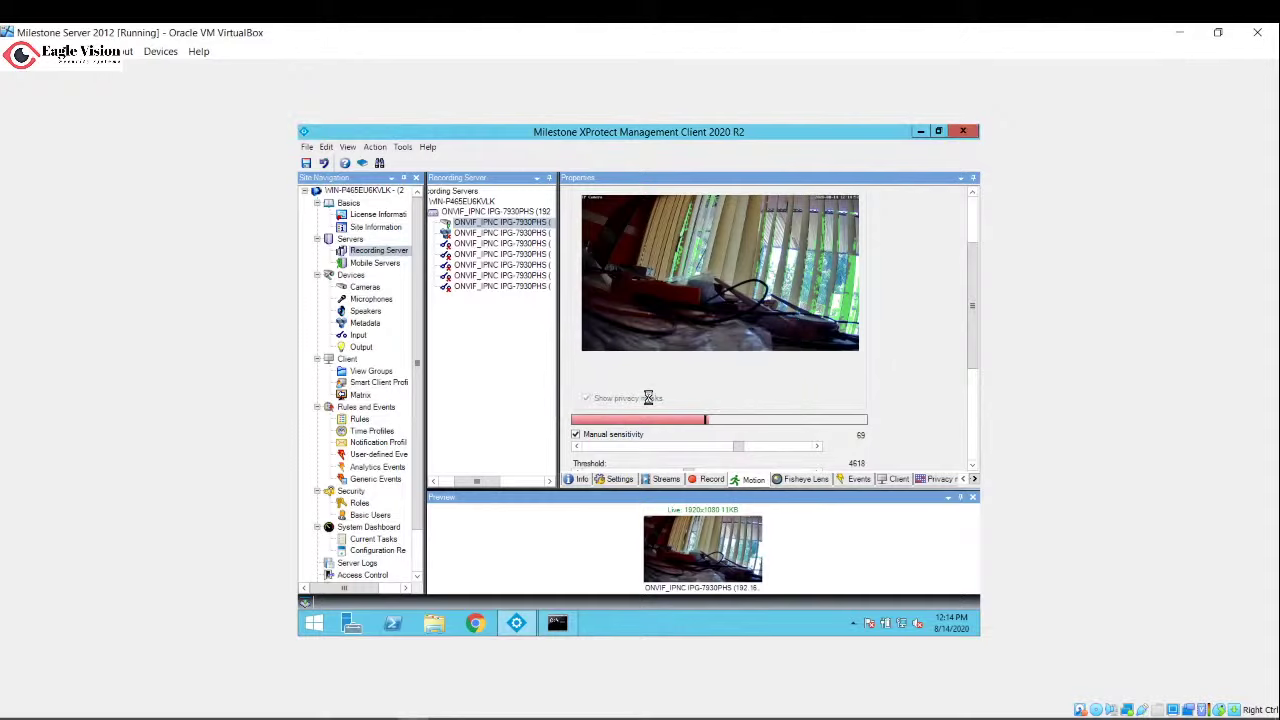
{"action": "left_click", "coordinate": [774, 481]}
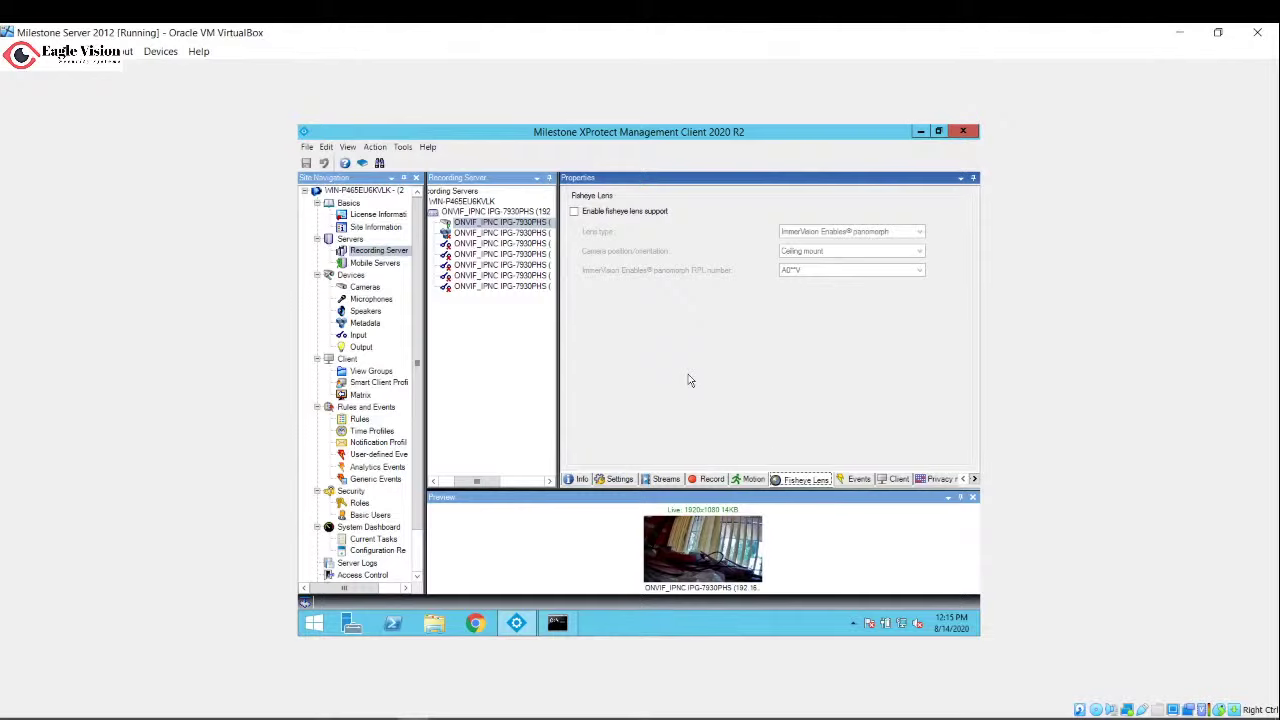
- Set the camera's manual motion sensitivity to 37 and its motion threshold to 8318, and save the changes
{"action": "left_click", "coordinate": [754, 480]}
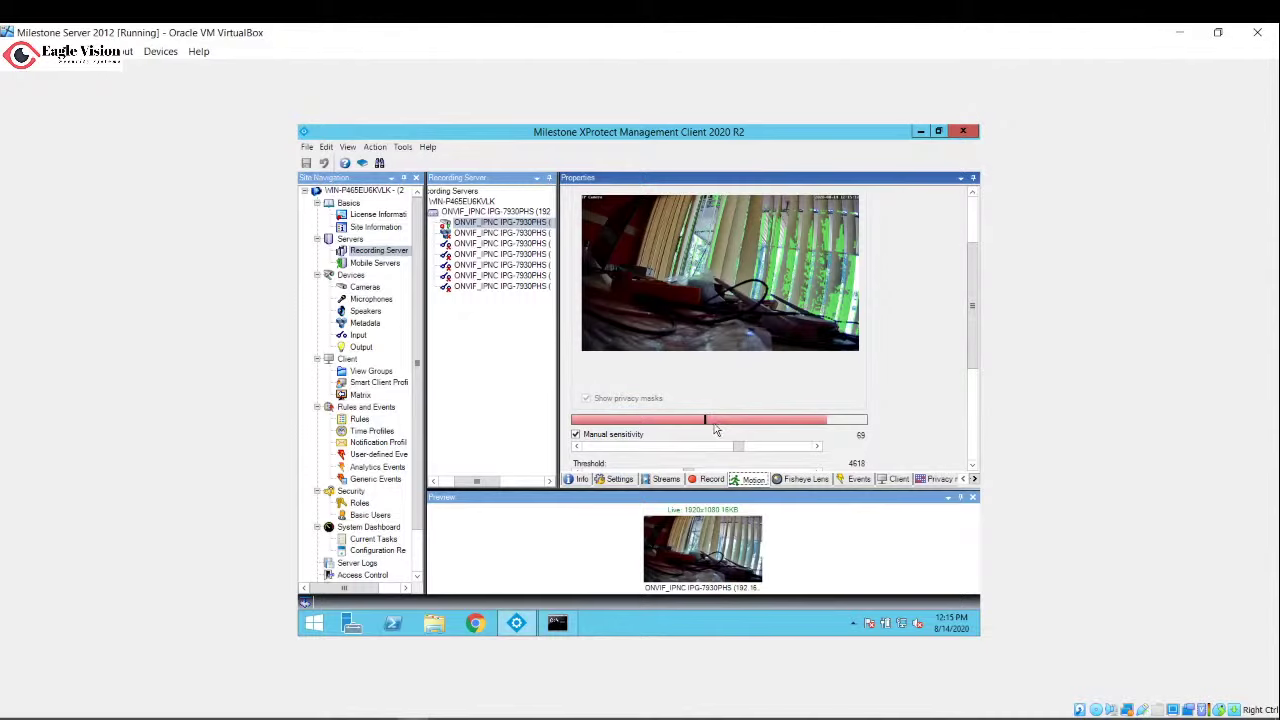
{"action": "left_click_drag", "start_coordinate": [738, 455], "coordinate": [776, 450]}
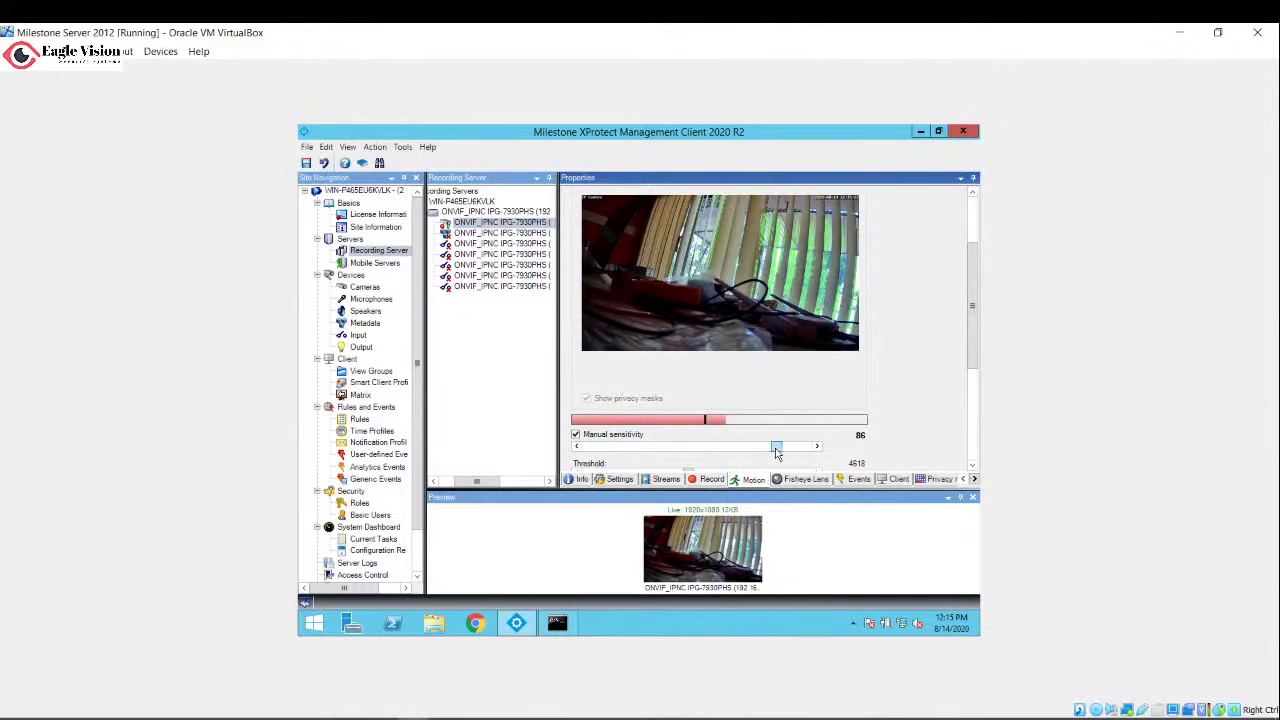
{"action": "left_click_drag", "start_coordinate": [971, 343], "coordinate": [914, 406]}
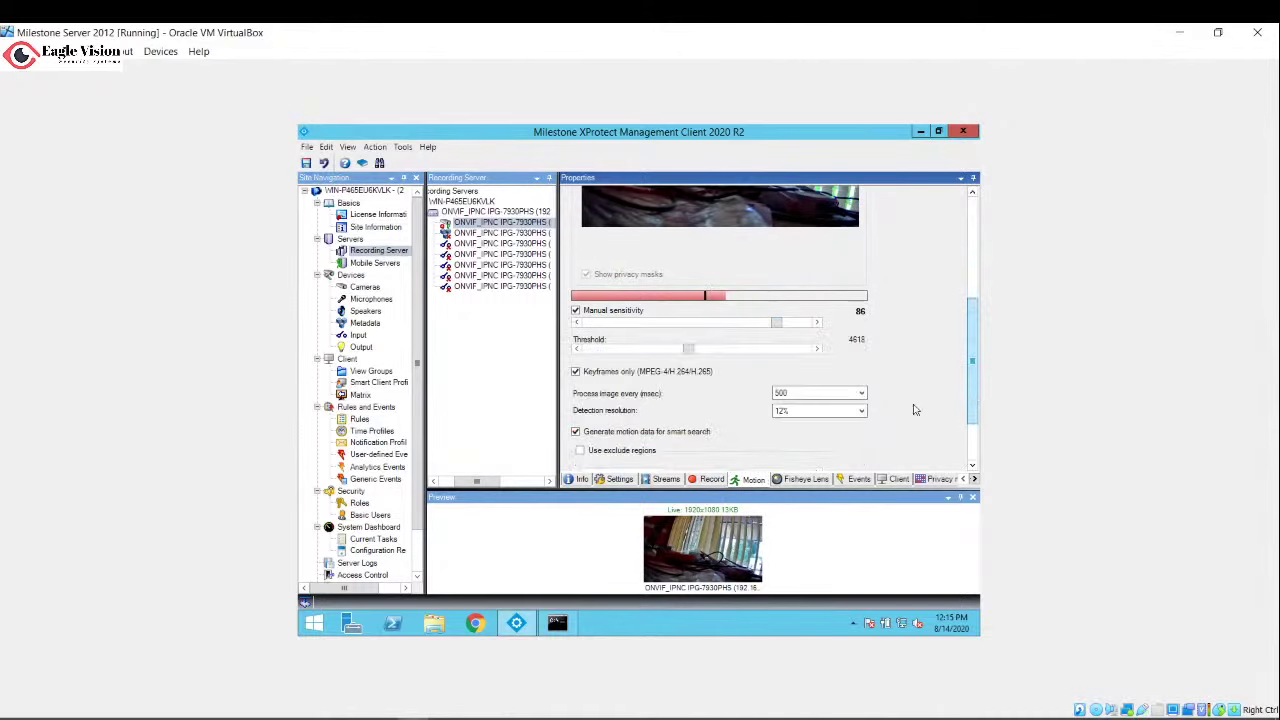
{"action": "left_click_drag", "start_coordinate": [701, 355], "coordinate": [669, 328]}
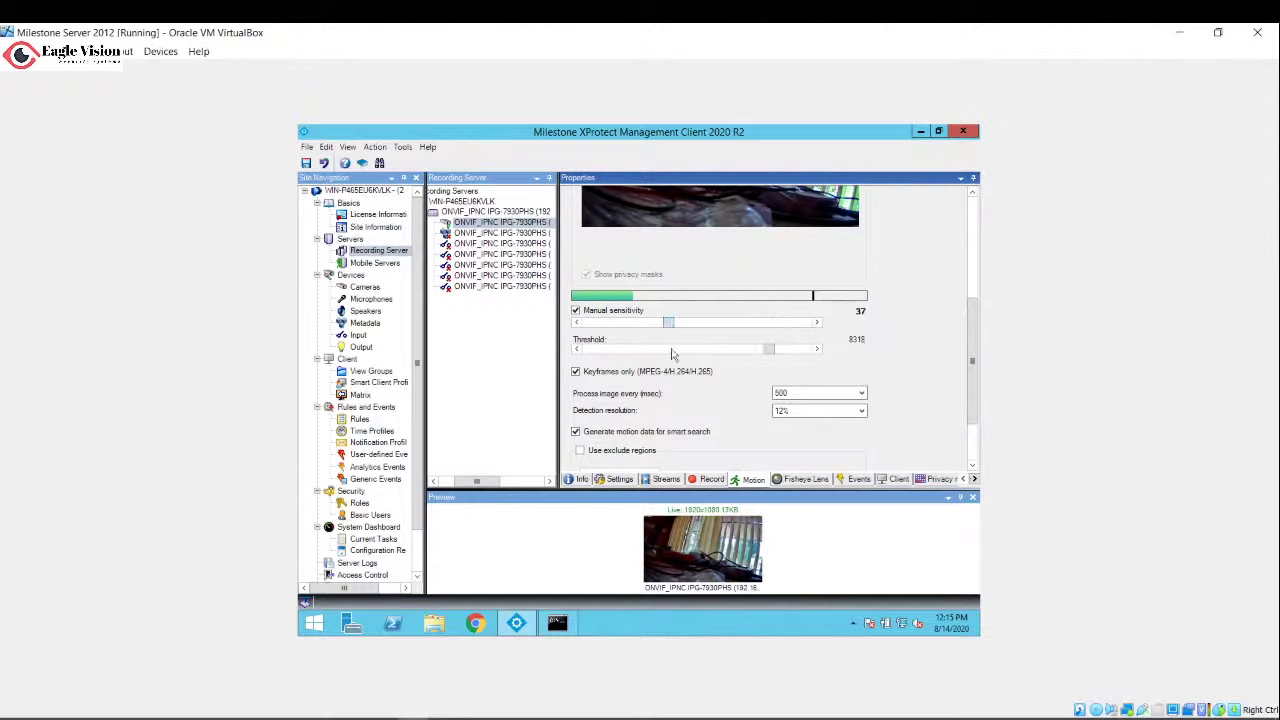
{"action": "left_click", "coordinate": [704, 479]}
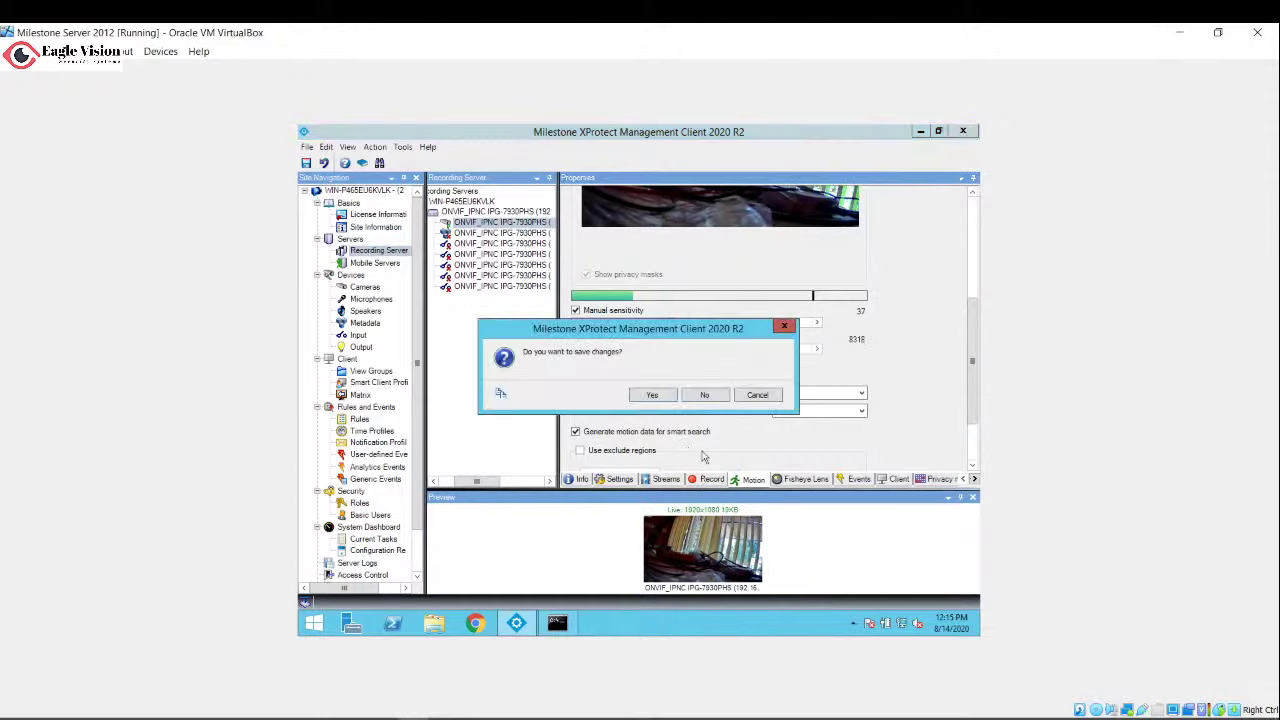
{"action": "left_click", "coordinate": [657, 394]}
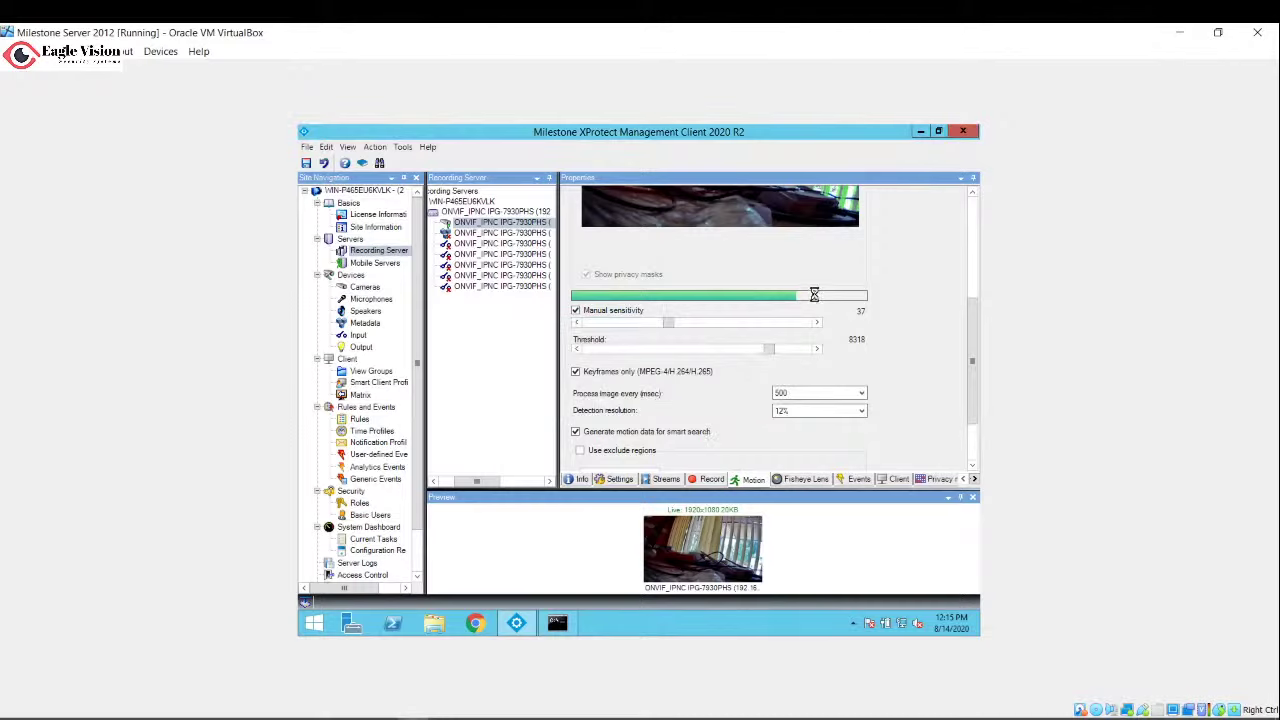
- Return to the camera's motion settings and turn off motion detection
{"action": "left_click", "coordinate": [750, 479]}
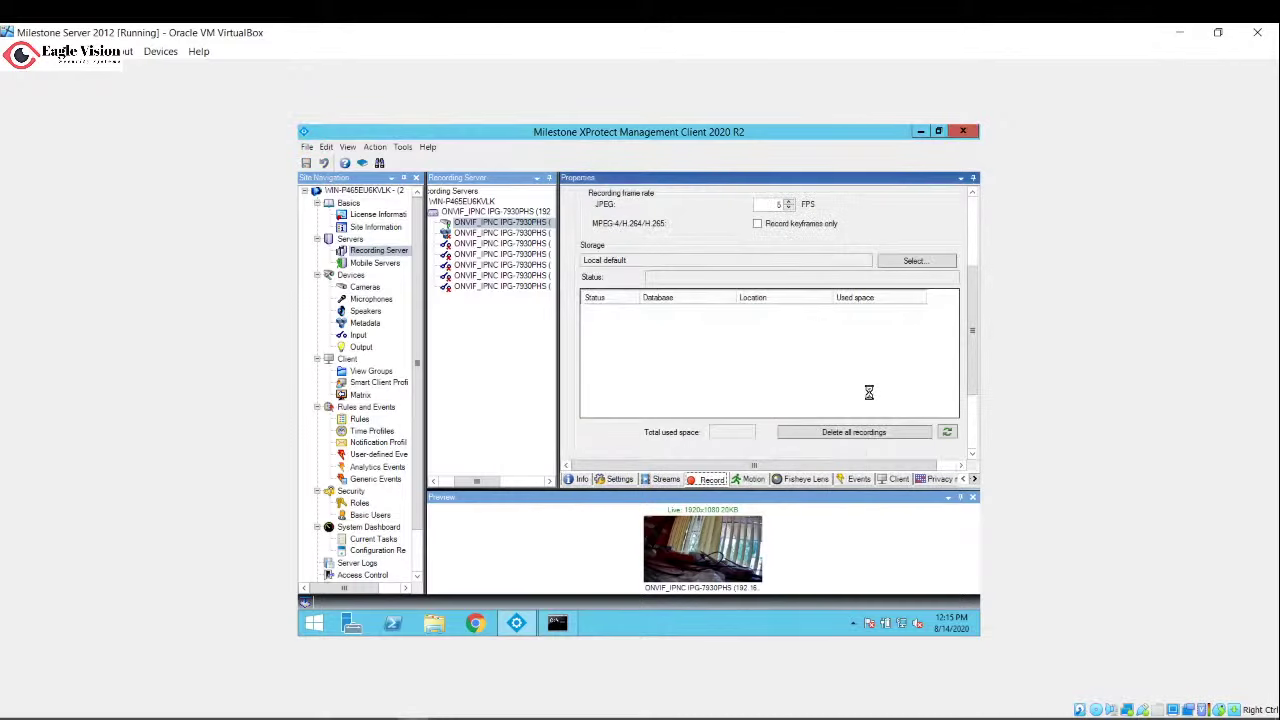
{"action": "scroll", "coordinate": [976, 344], "scroll_direction": "up", "scroll_amount": 2}
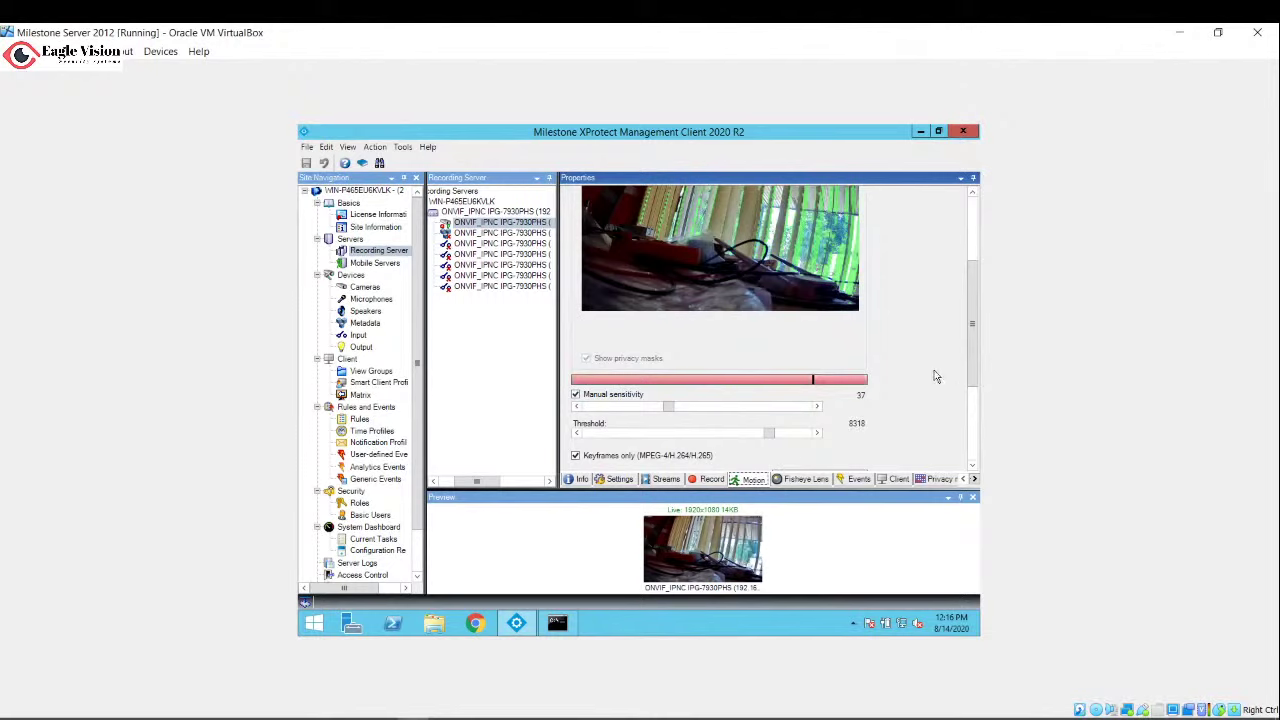
{"action": "left_click_drag", "start_coordinate": [973, 347], "coordinate": [975, 268]}
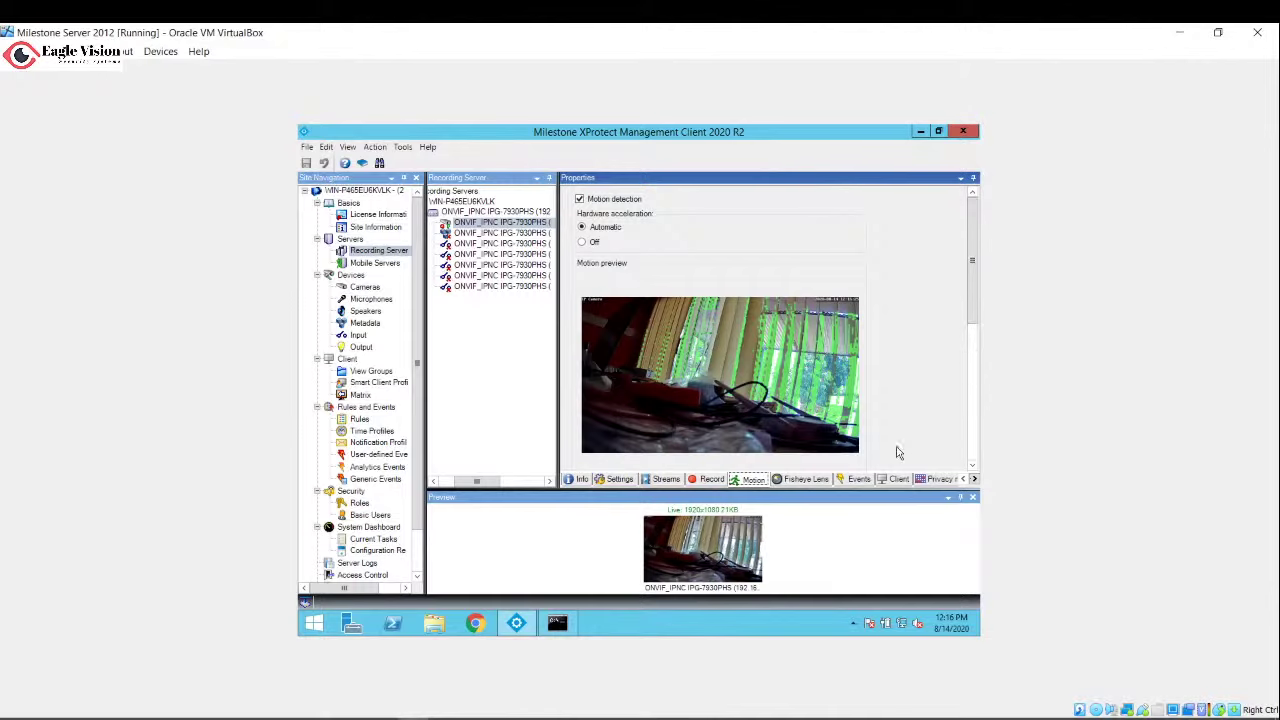
{"action": "left_click_drag", "start_coordinate": [971, 300], "coordinate": [971, 377]}
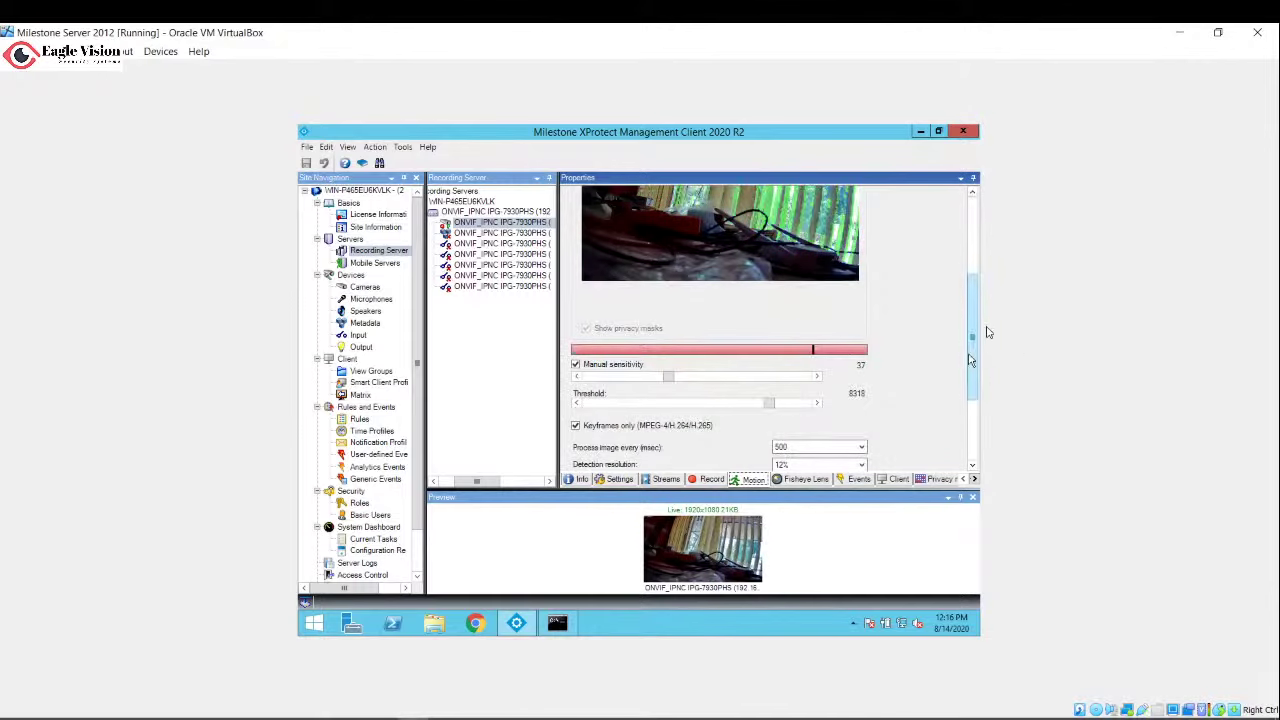
{"action": "left_click_drag", "start_coordinate": [975, 330], "coordinate": [975, 248]}
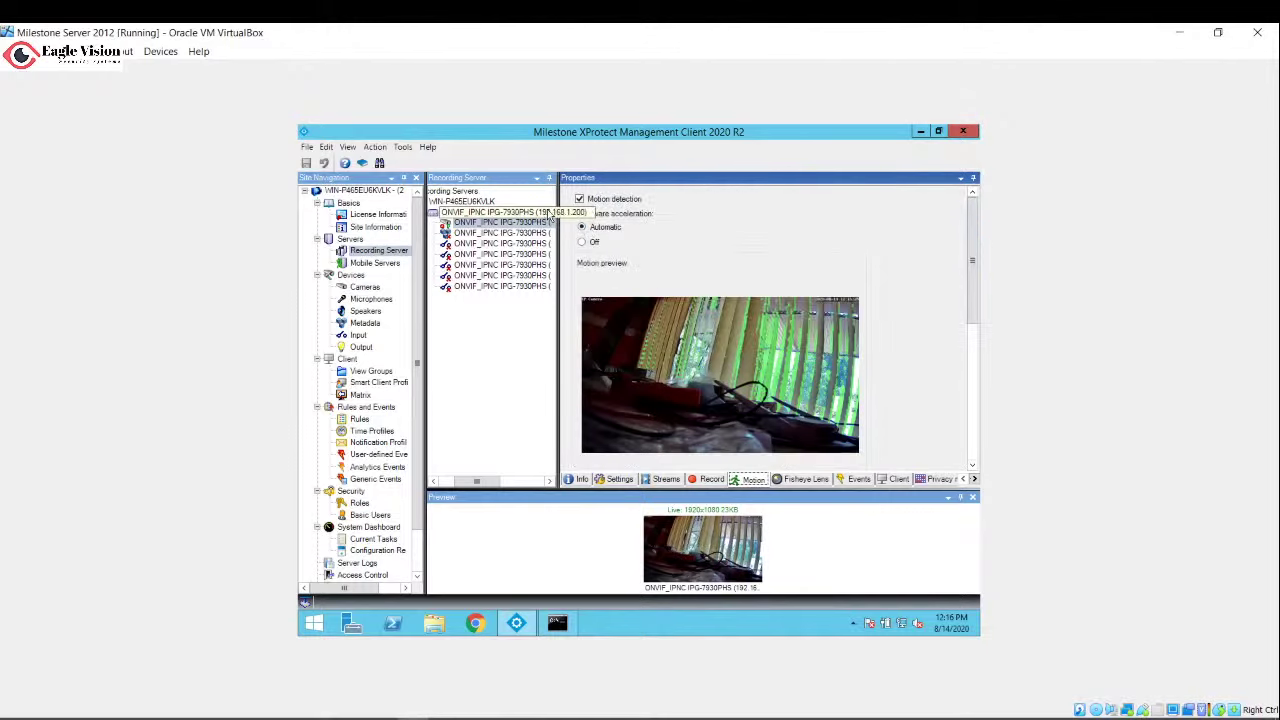
{"action": "left_click", "coordinate": [580, 199]}
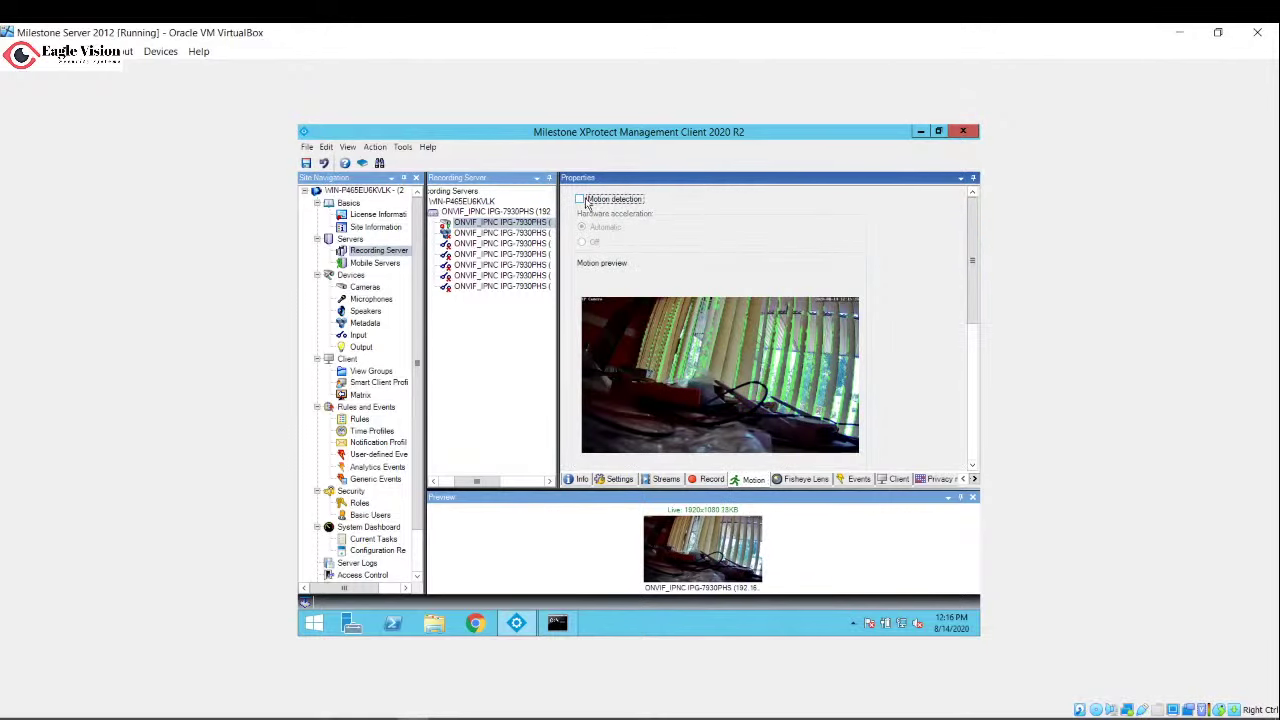
- Save the motion detection change and review the camera's recording, motion and stream settings
{"action": "left_click", "coordinate": [712, 479]}
{"action": "left_click", "coordinate": [660, 394]}
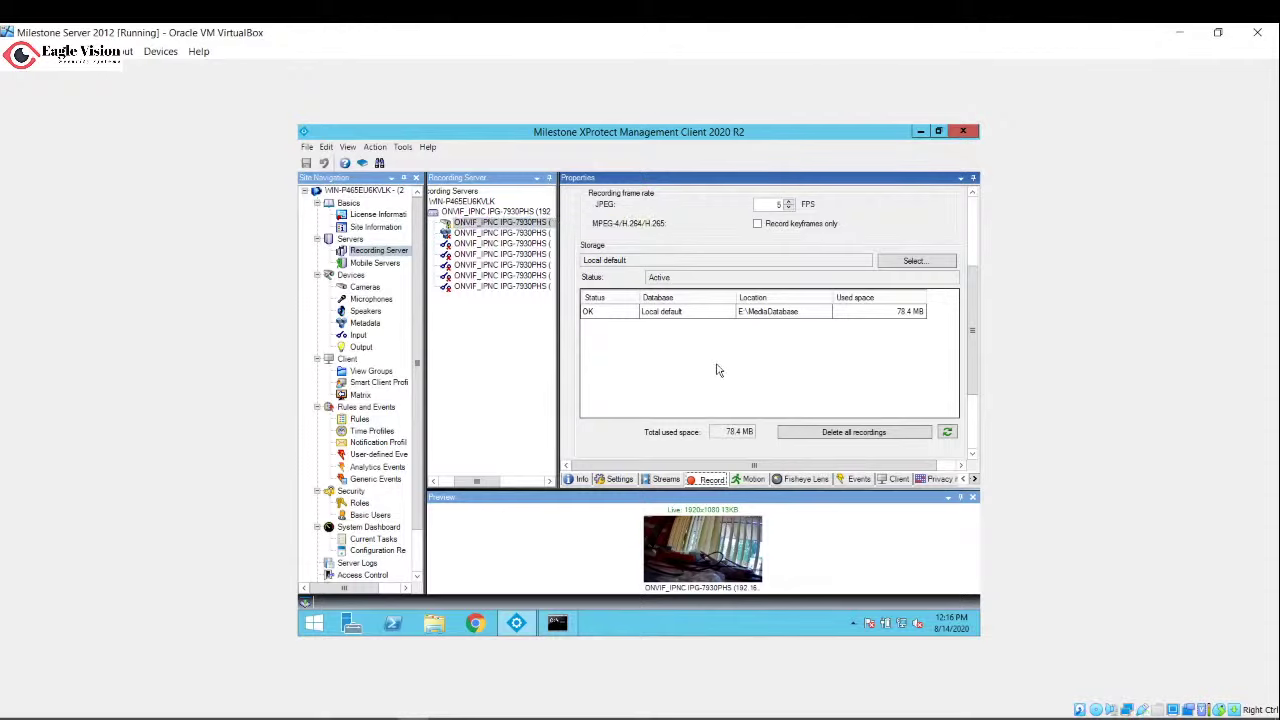
{"action": "left_click", "coordinate": [750, 479]}
{"action": "left_click", "coordinate": [677, 482]}
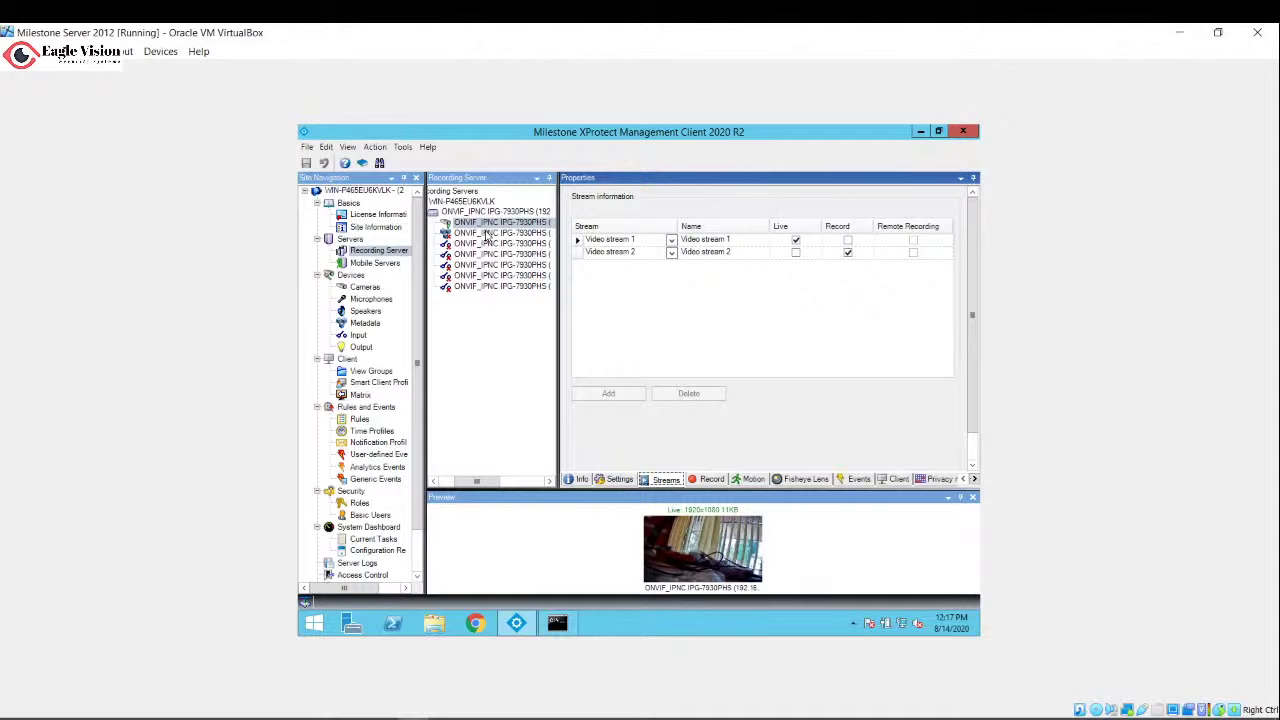
- Add a new rule named "Continous" of the type that performs an action in a time interval
{"action": "left_click", "coordinate": [362, 420]}
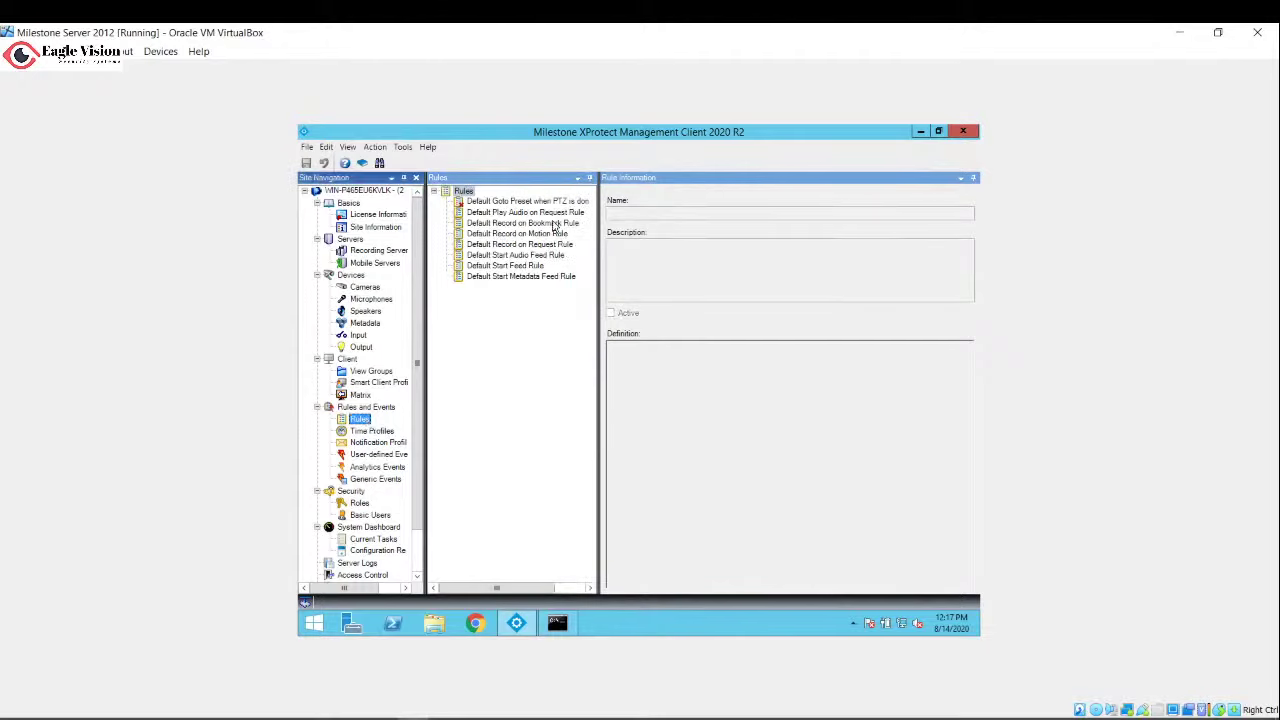
{"action": "right_click", "coordinate": [465, 193]}
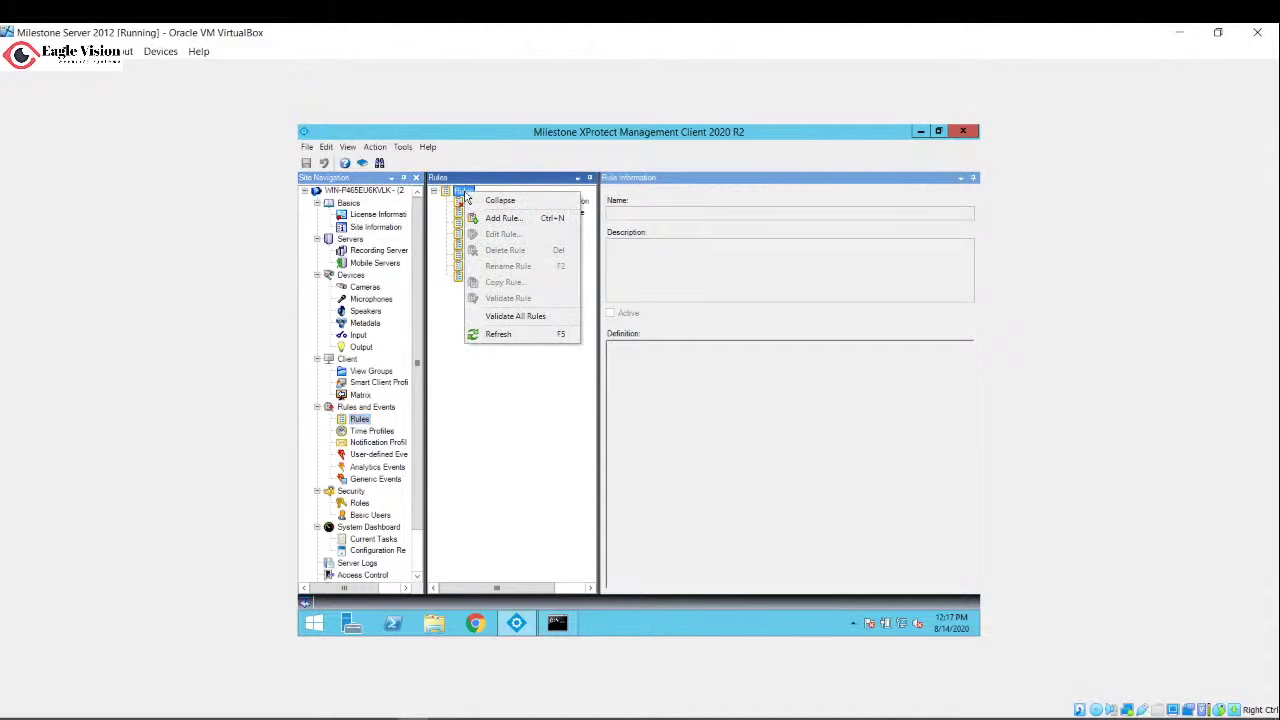
{"action": "left_click", "coordinate": [501, 219]}
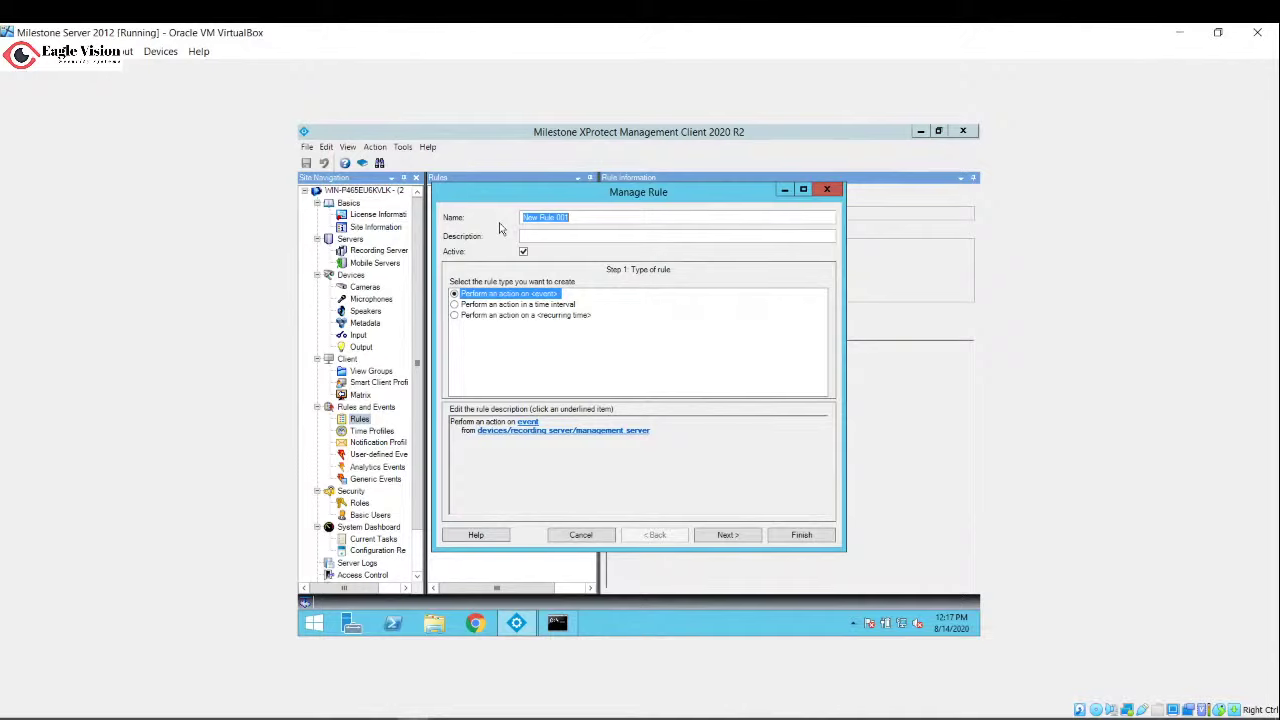
{"action": "type", "text": "Continous"}
{"action": "left_click", "coordinate": [455, 304]}
{"action": "left_click", "coordinate": [727, 535]}
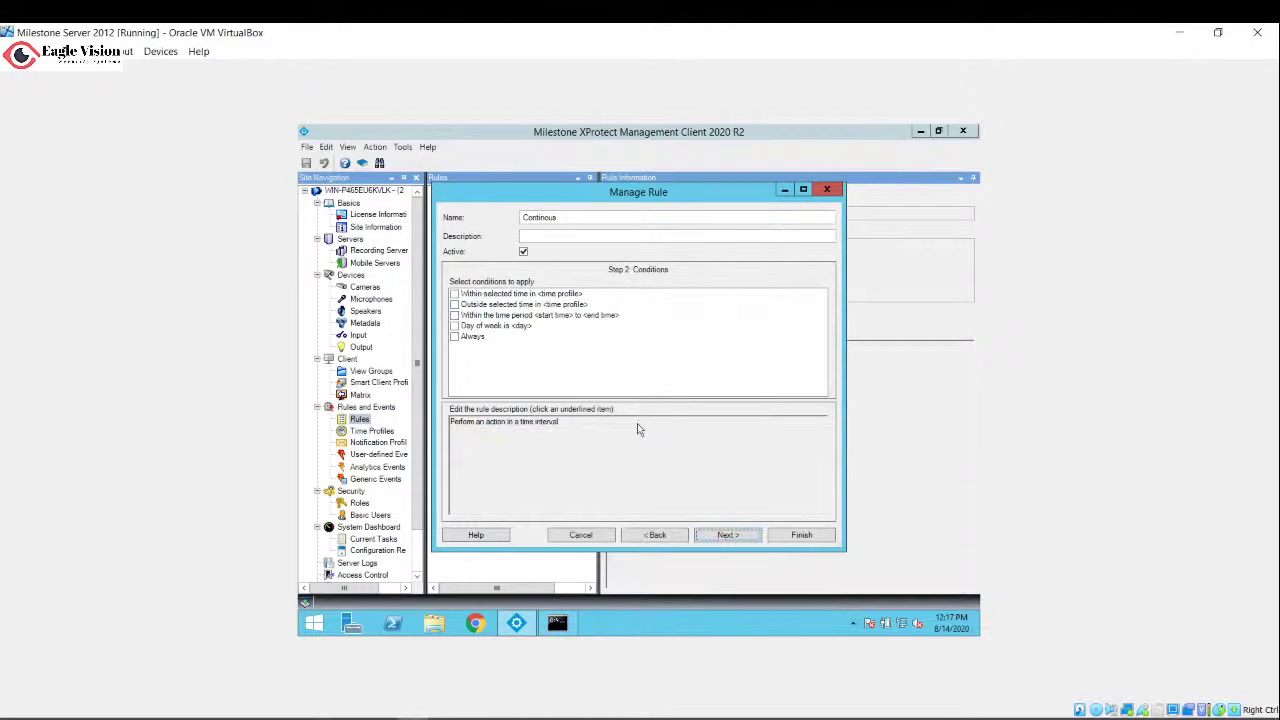
- Set the rule's condition to Always and choose starting recording on devices as its action
{"action": "left_click", "coordinate": [455, 337]}
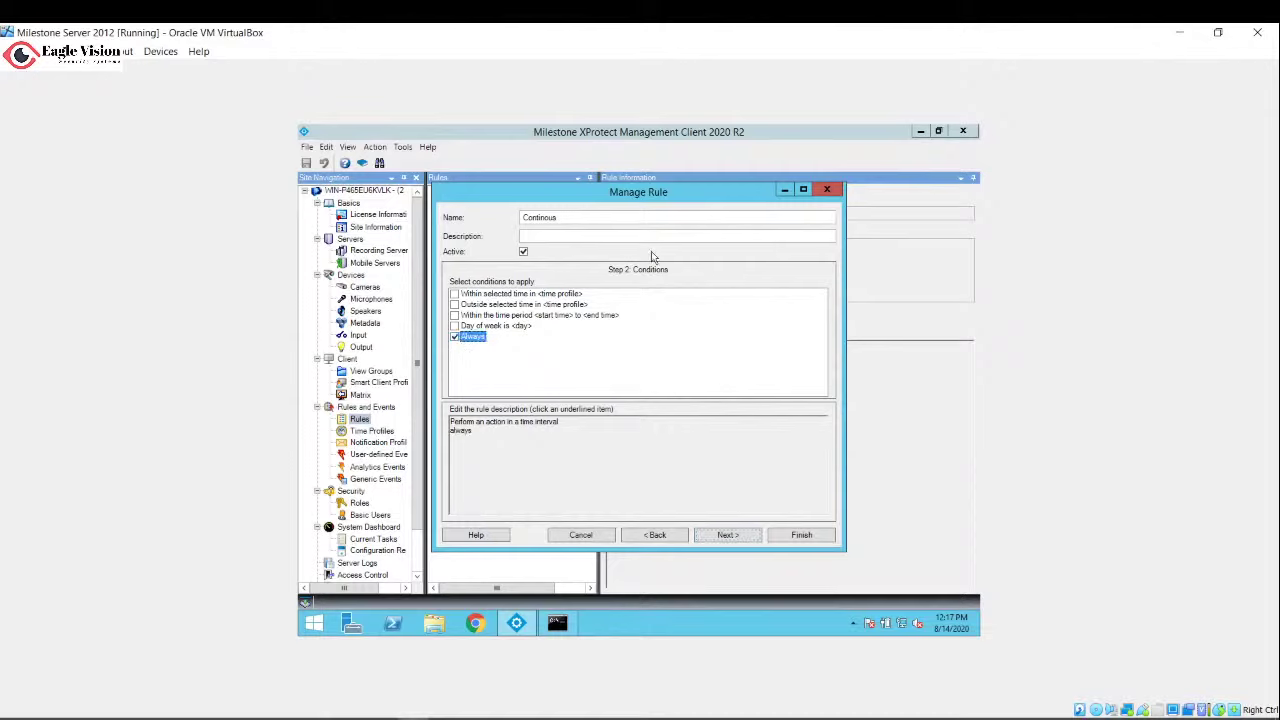
{"action": "left_click", "coordinate": [738, 538]}
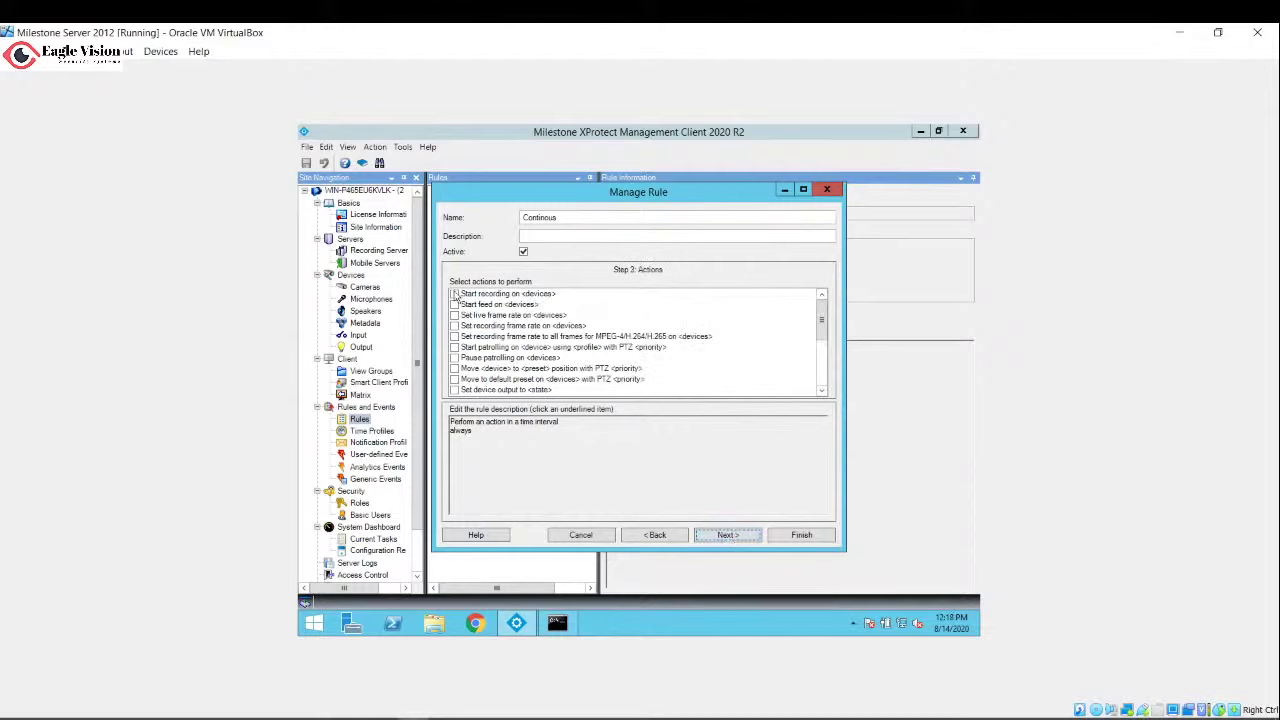
{"action": "left_click", "coordinate": [455, 294]}
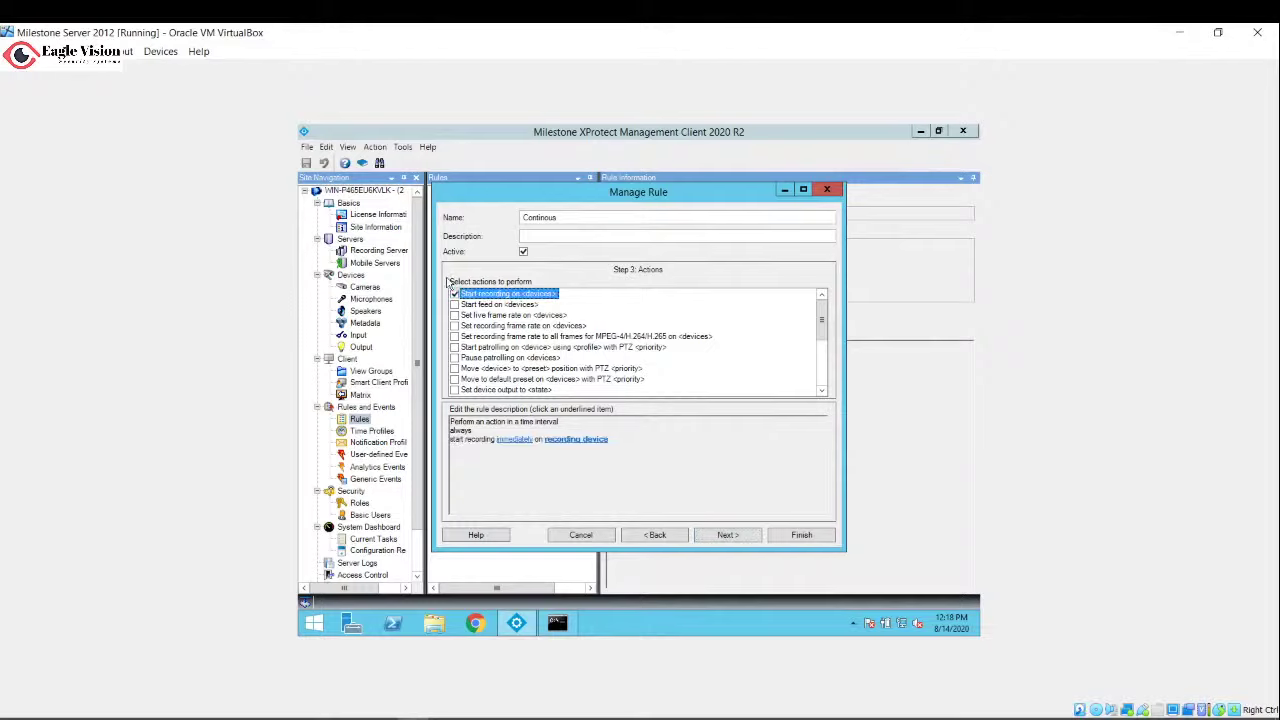
- Assign the ONVIF_IPNC IPG-7930PHS camera from the EVSS group as the rule's recording device
{"action": "left_click", "coordinate": [568, 442]}
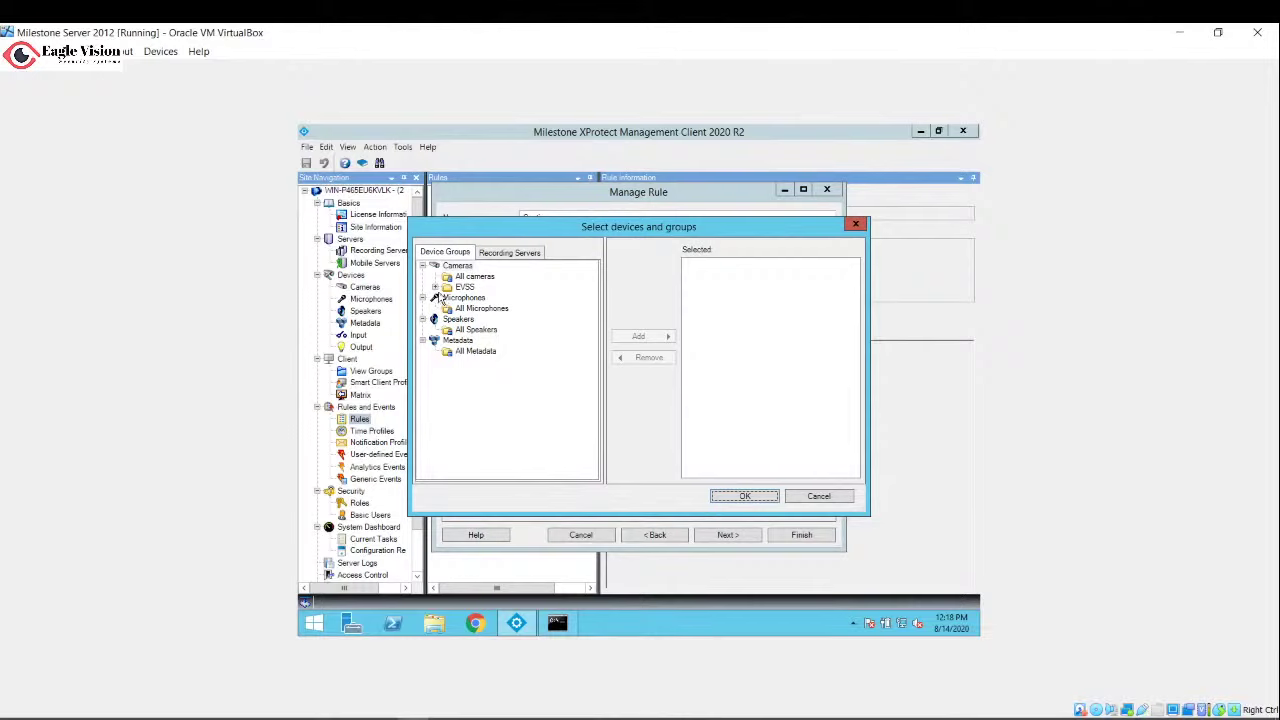
{"action": "left_click", "coordinate": [435, 287]}
{"action": "left_click", "coordinate": [484, 298]}
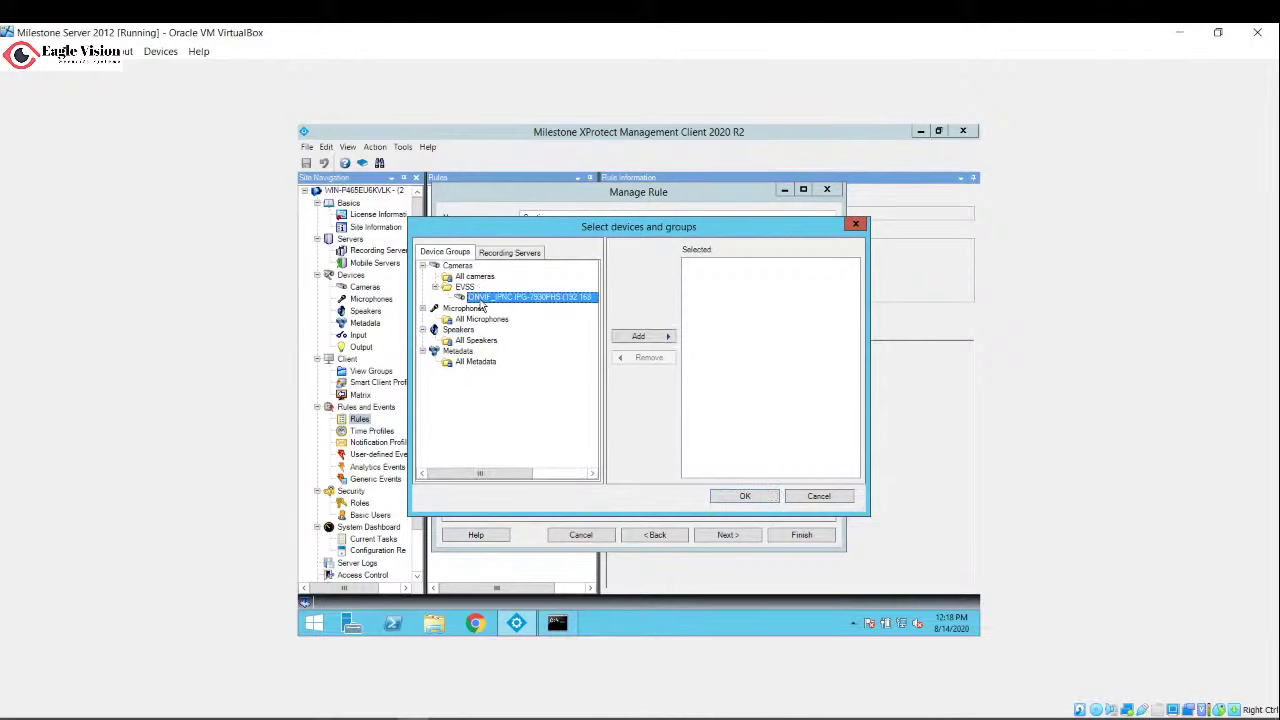
{"action": "left_click", "coordinate": [645, 340]}
{"action": "left_click", "coordinate": [745, 496]}
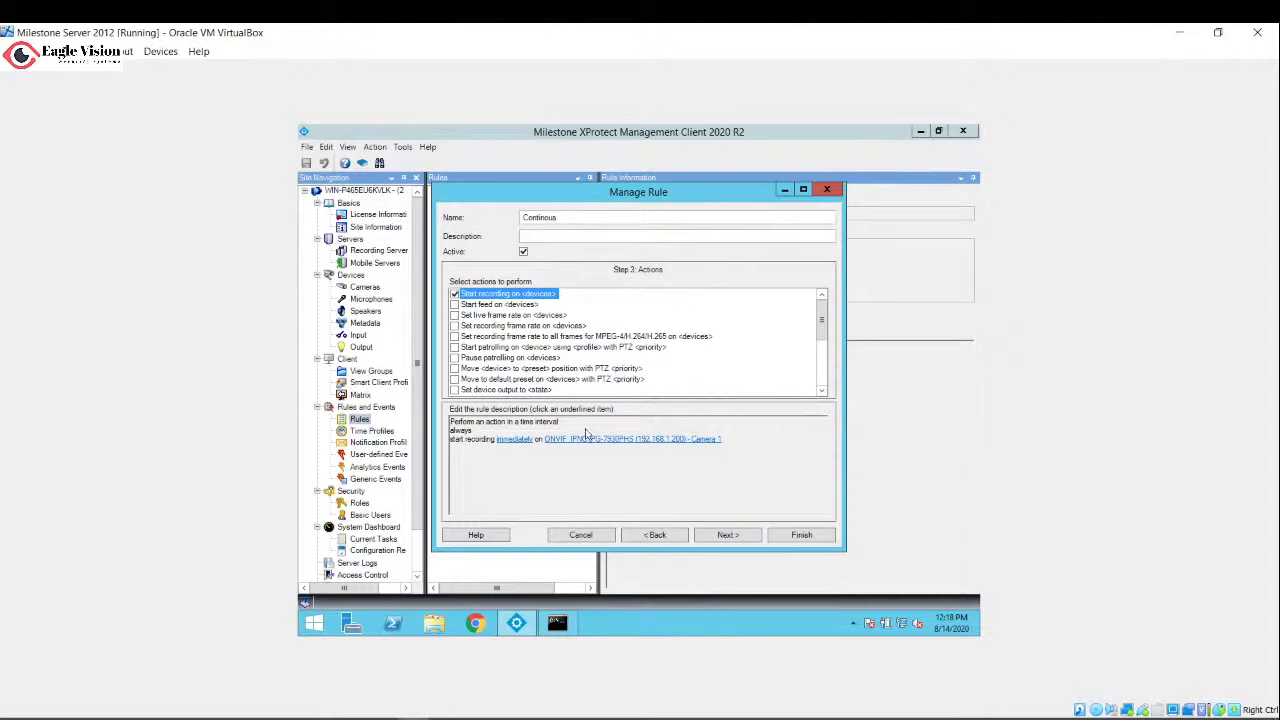
- Keep the stop action for when the time interval ends, with recording stopping immediately, and finish the rule
{"action": "left_click", "coordinate": [729, 537]}
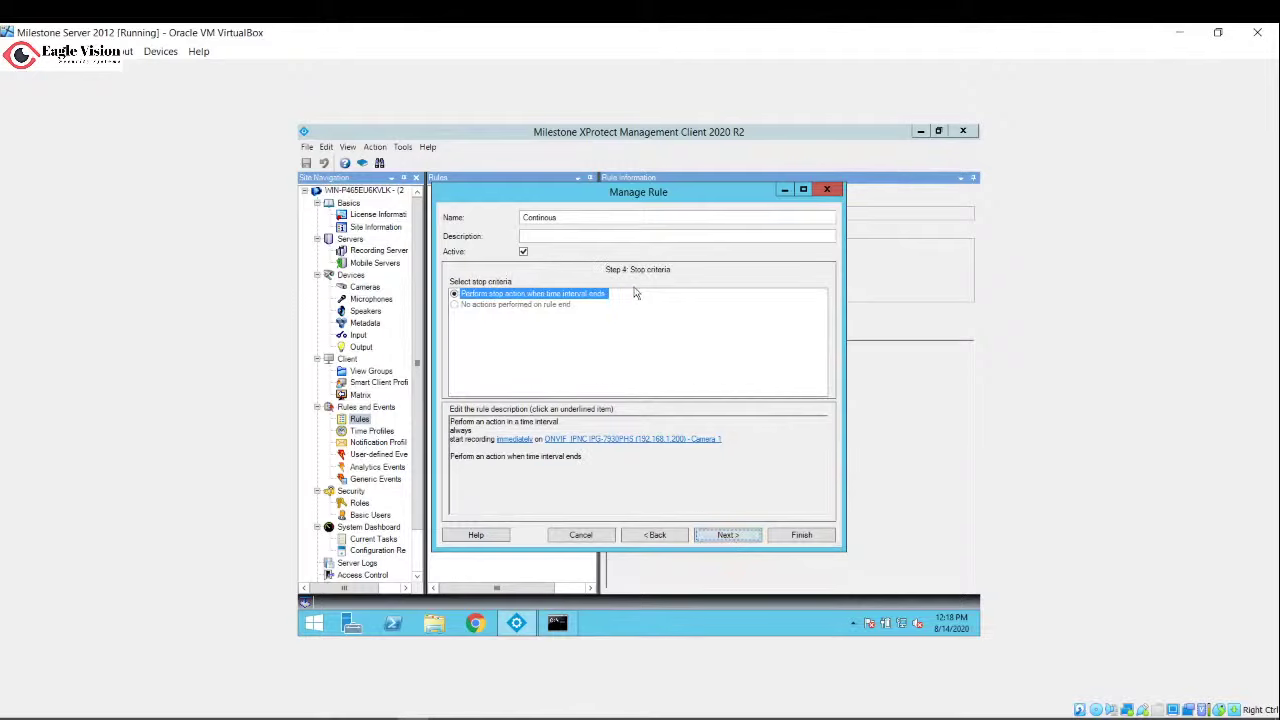
{"action": "left_click", "coordinate": [729, 535]}
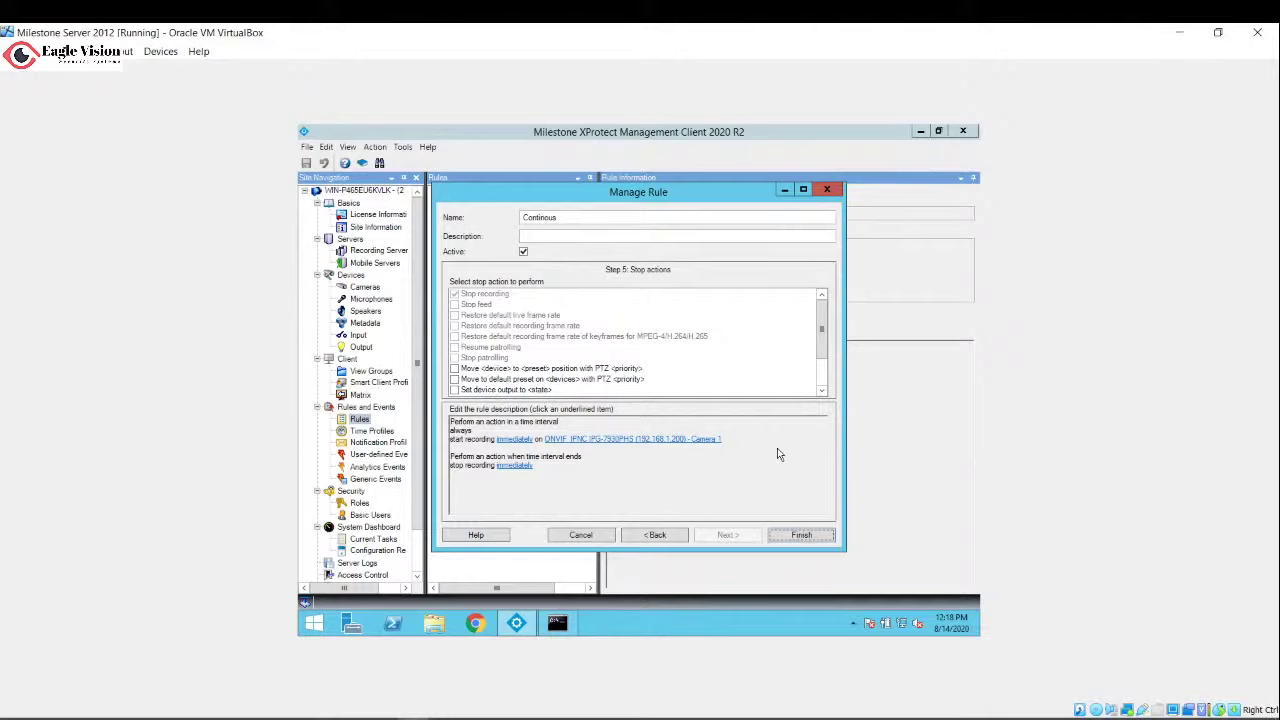
{"action": "left_click", "coordinate": [798, 536]}
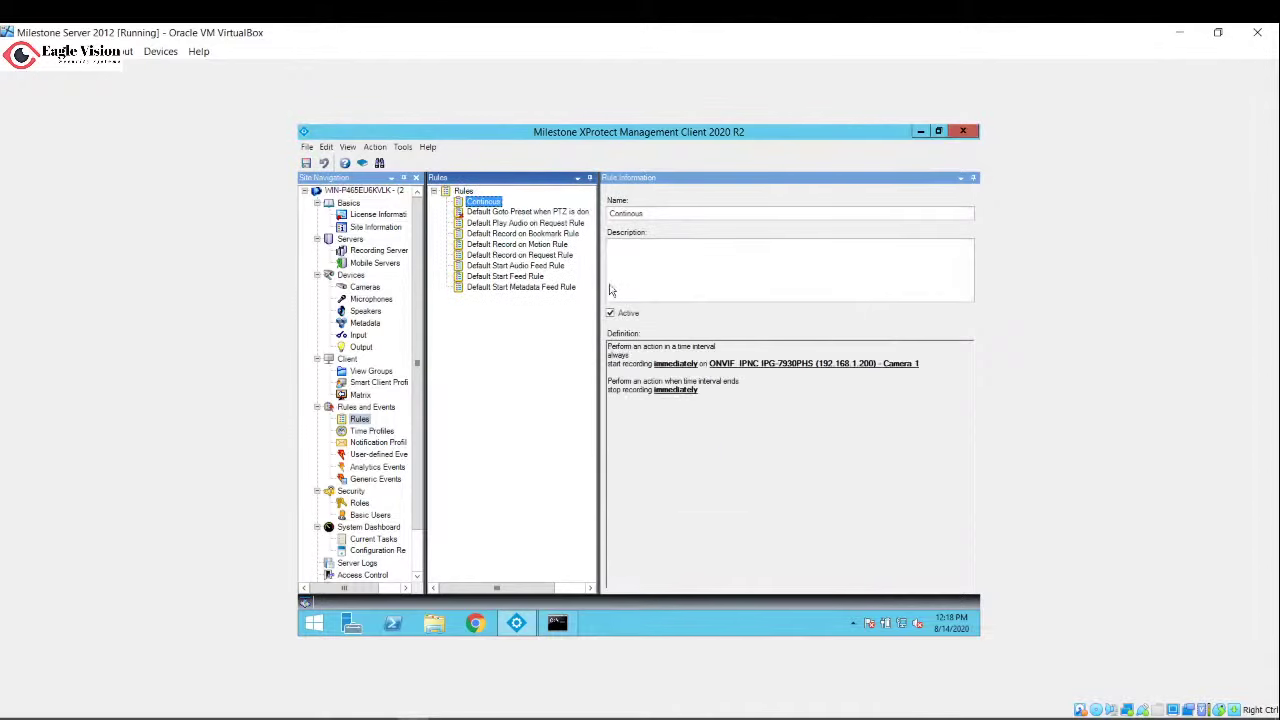
- Review the recording server's camera and metadata devices alongside the list of rules
{"action": "left_click", "coordinate": [362, 251]}
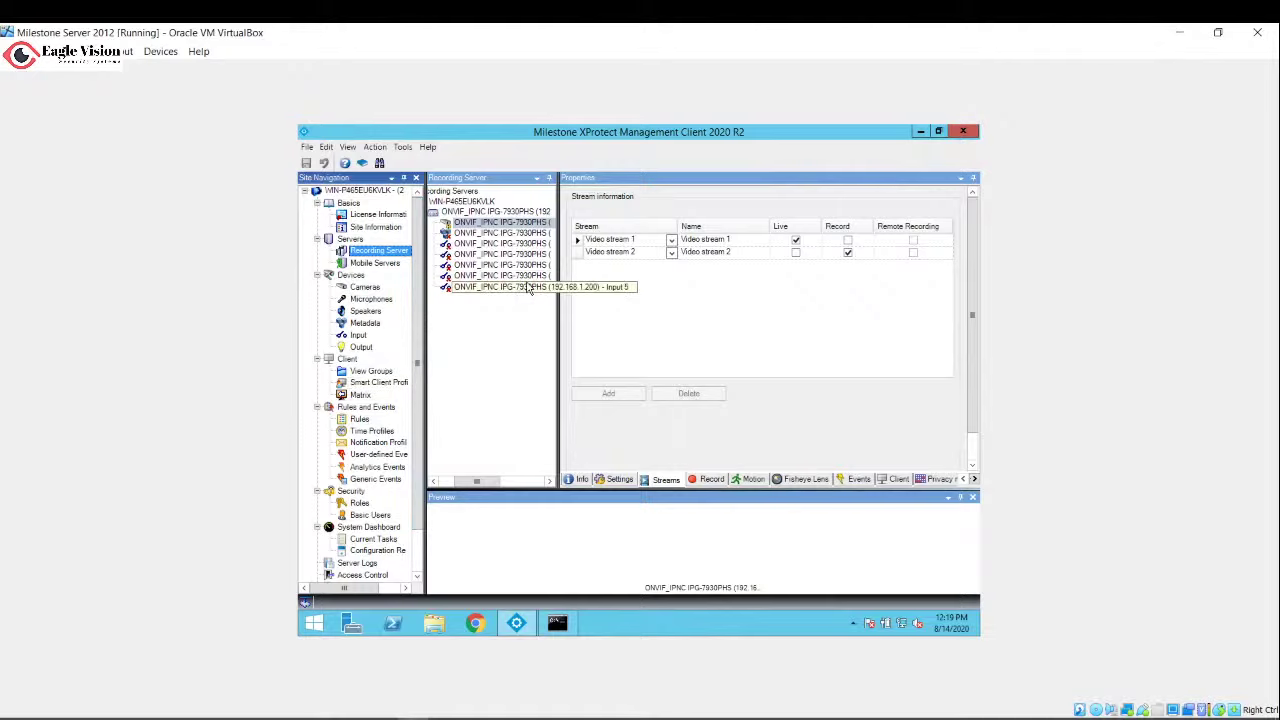
{"action": "left_click", "coordinate": [487, 235]}
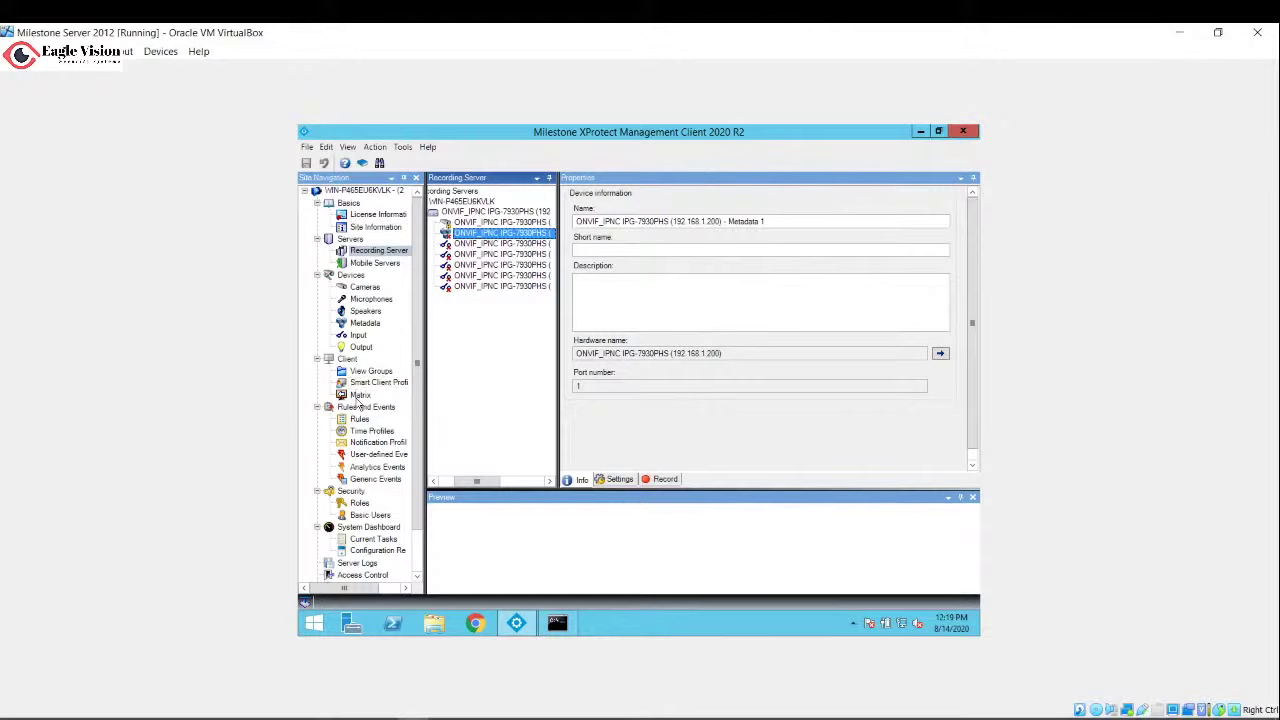
{"action": "left_click", "coordinate": [357, 420]}
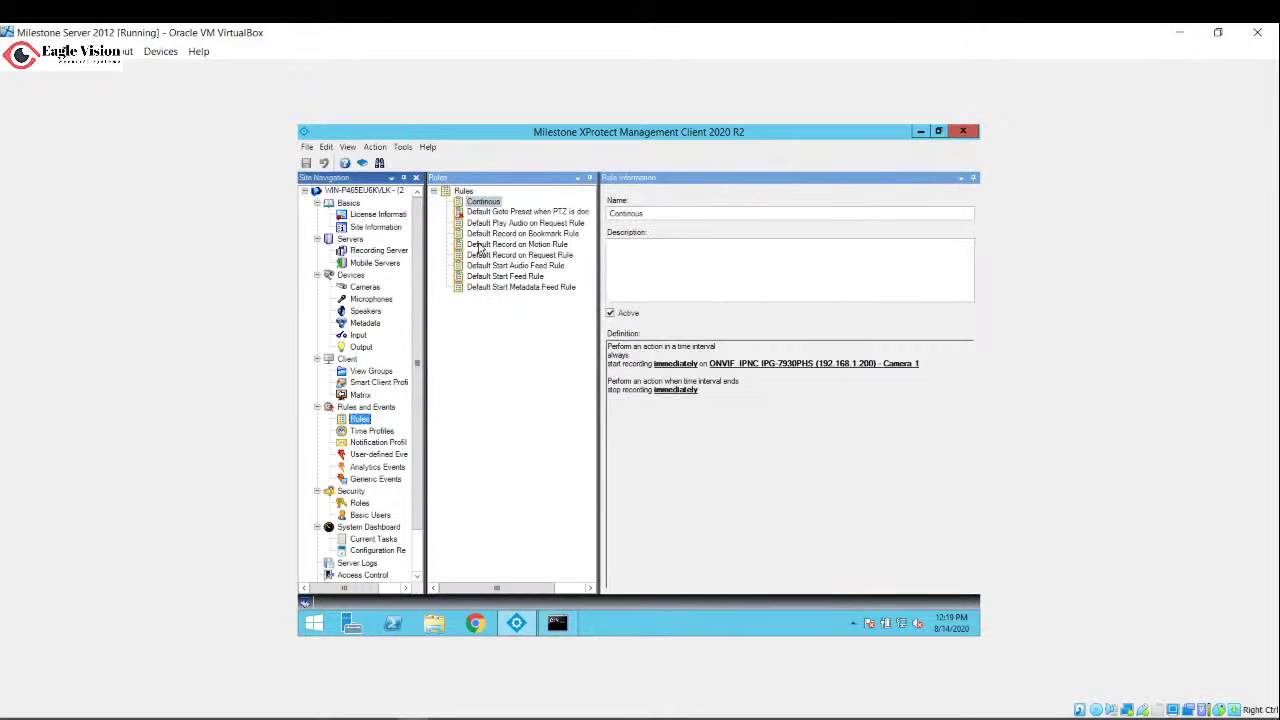
{"action": "left_click", "coordinate": [370, 251]}
{"action": "left_click", "coordinate": [495, 222]}
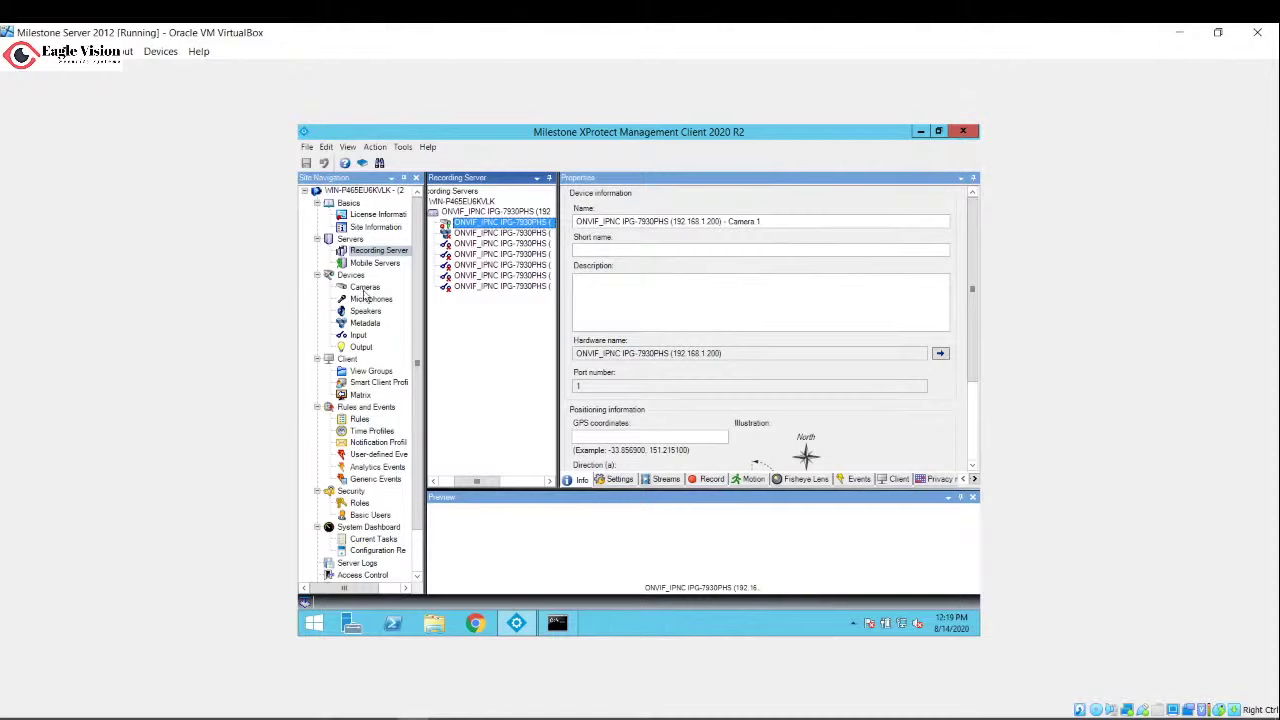
{"action": "scroll", "coordinate": [397, 274], "scroll_direction": "down", "scroll_amount": 2}
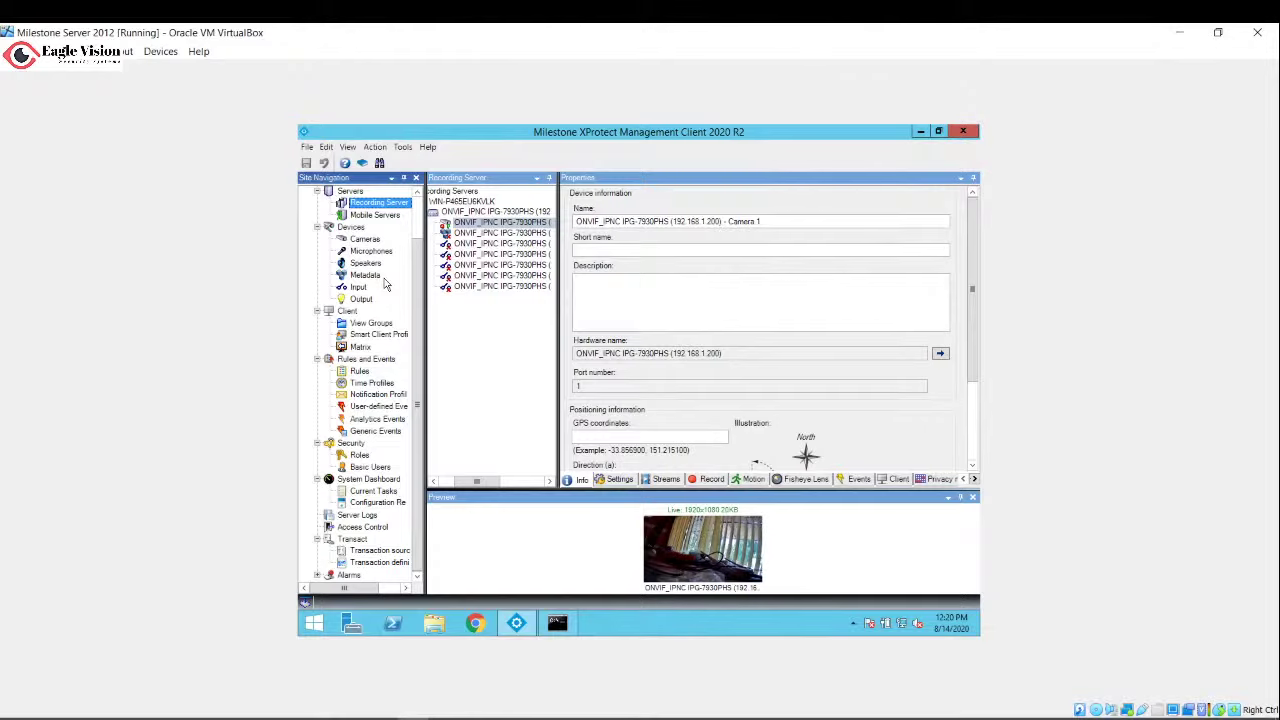
- Close the Management Client, open XProtect Smart Client, and connect to 127.0.0.1 with Windows authentication for the current user
{"action": "left_click", "coordinate": [971, 132]}
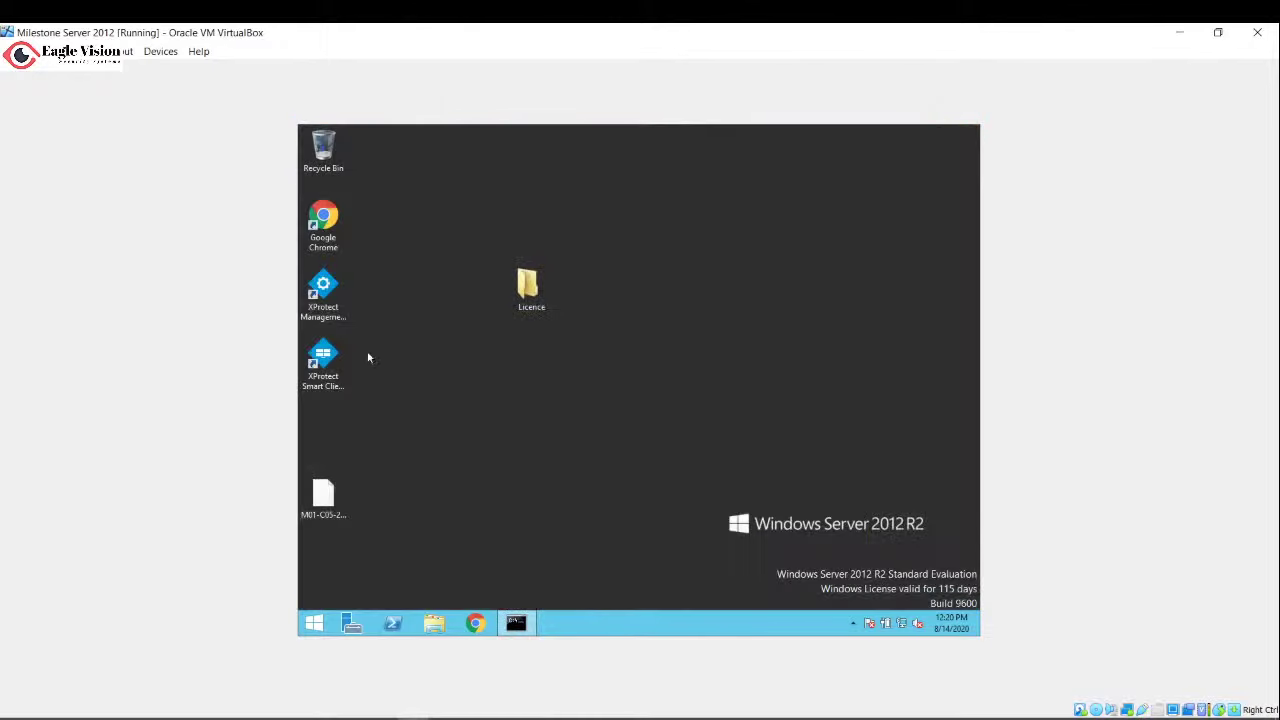
{"action": "double_click", "coordinate": [330, 375]}
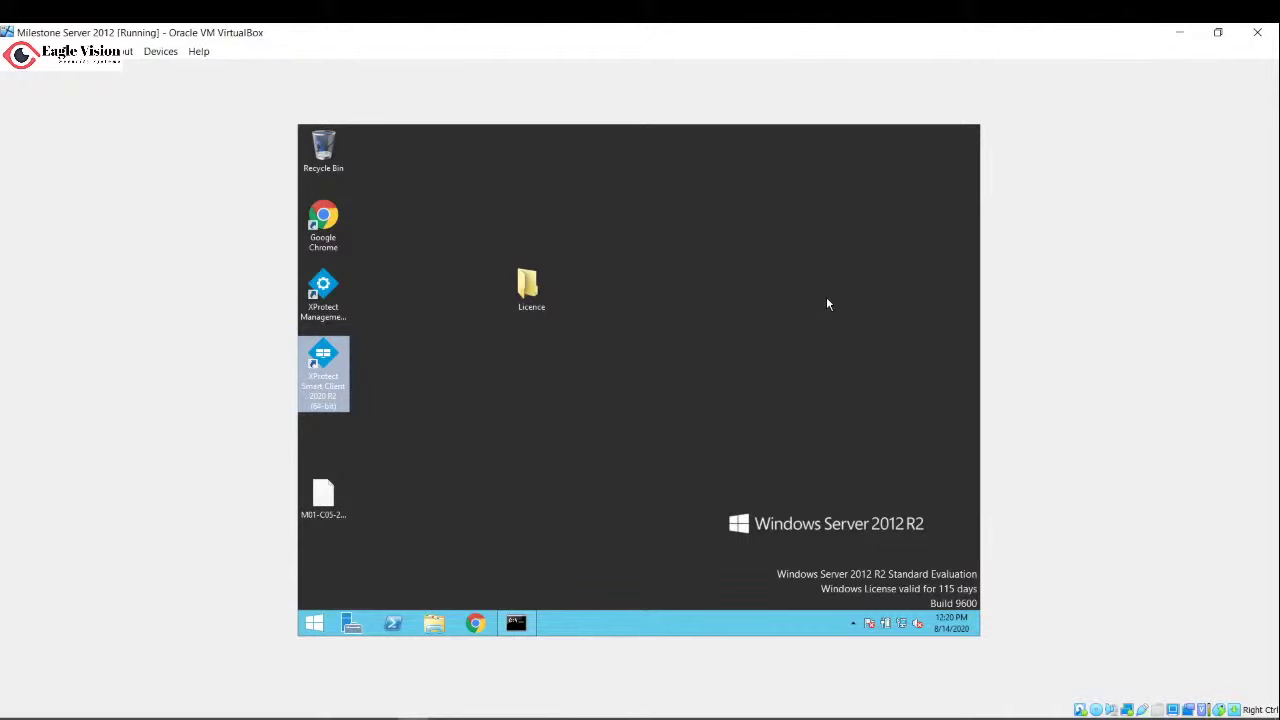
{"action": "left_click", "coordinate": [330, 300]}
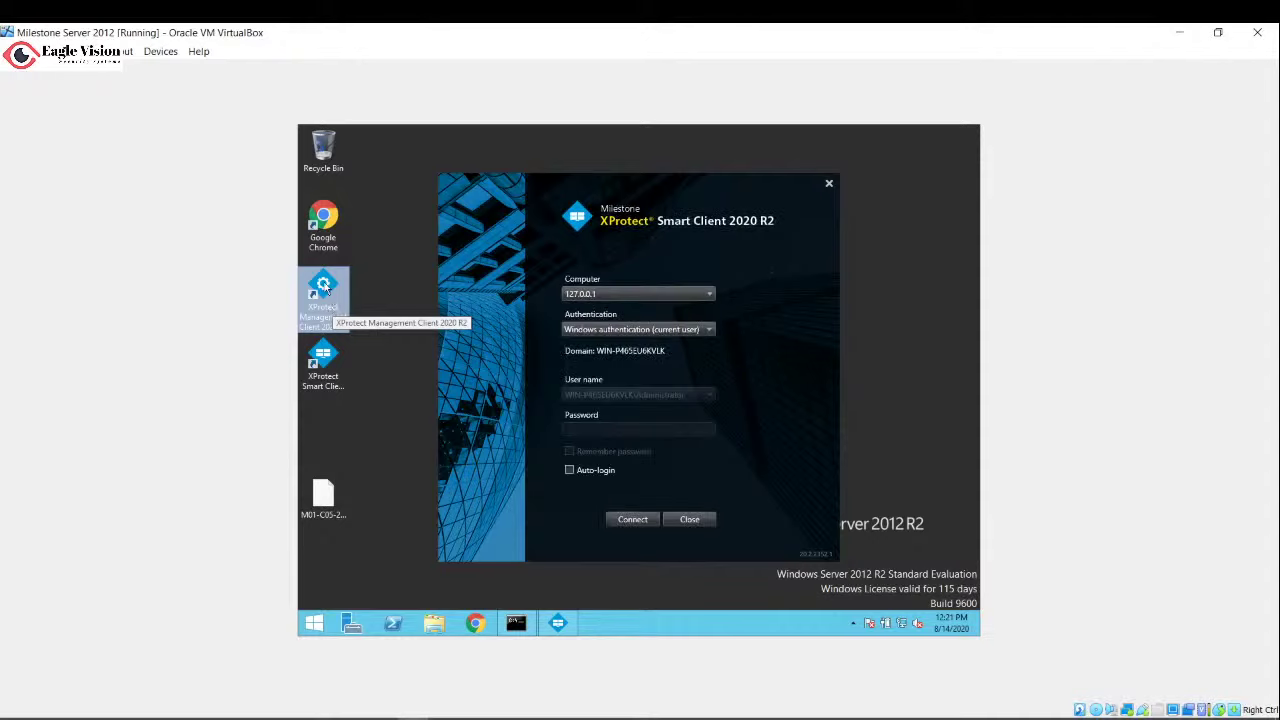
{"action": "left_click", "coordinate": [333, 308]}
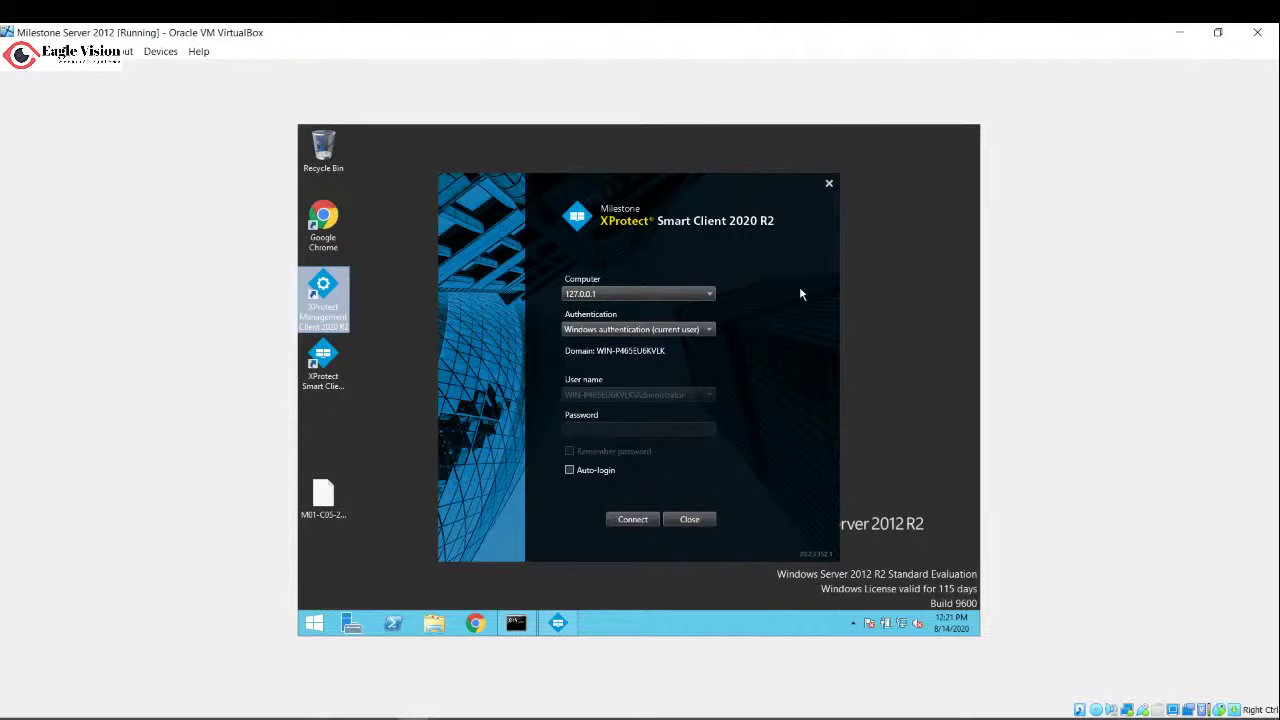
{"action": "left_click", "coordinate": [634, 522]}
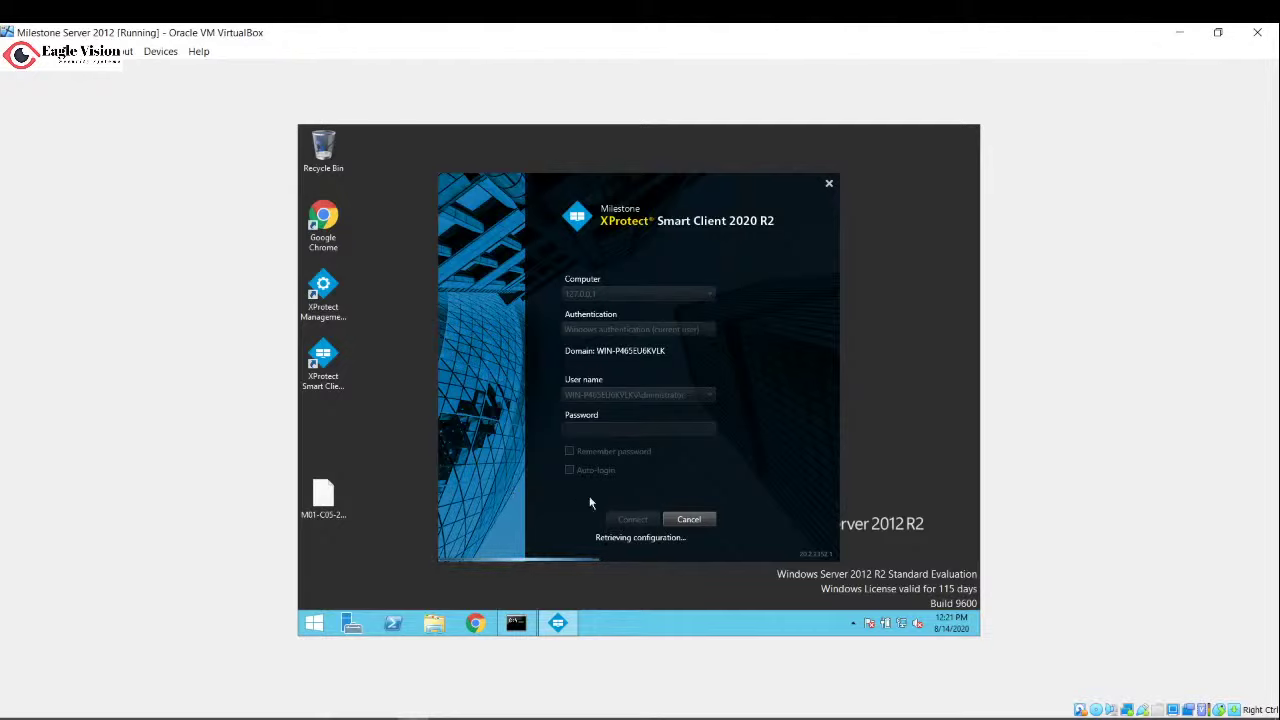
- Close the open command prompt window and bring the Smart Client to the front
{"action": "left_click", "coordinate": [516, 623]}
{"action": "left_click", "coordinate": [796, 202]}
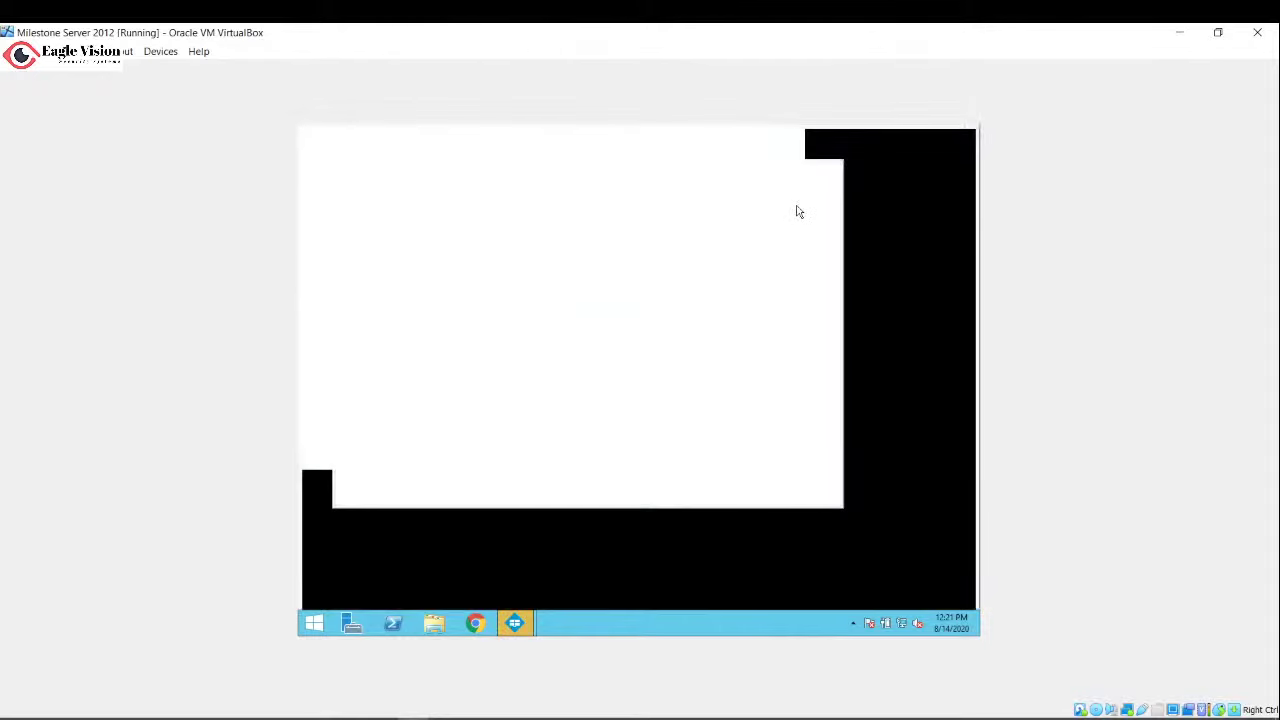
{"action": "left_click", "coordinate": [517, 625]}
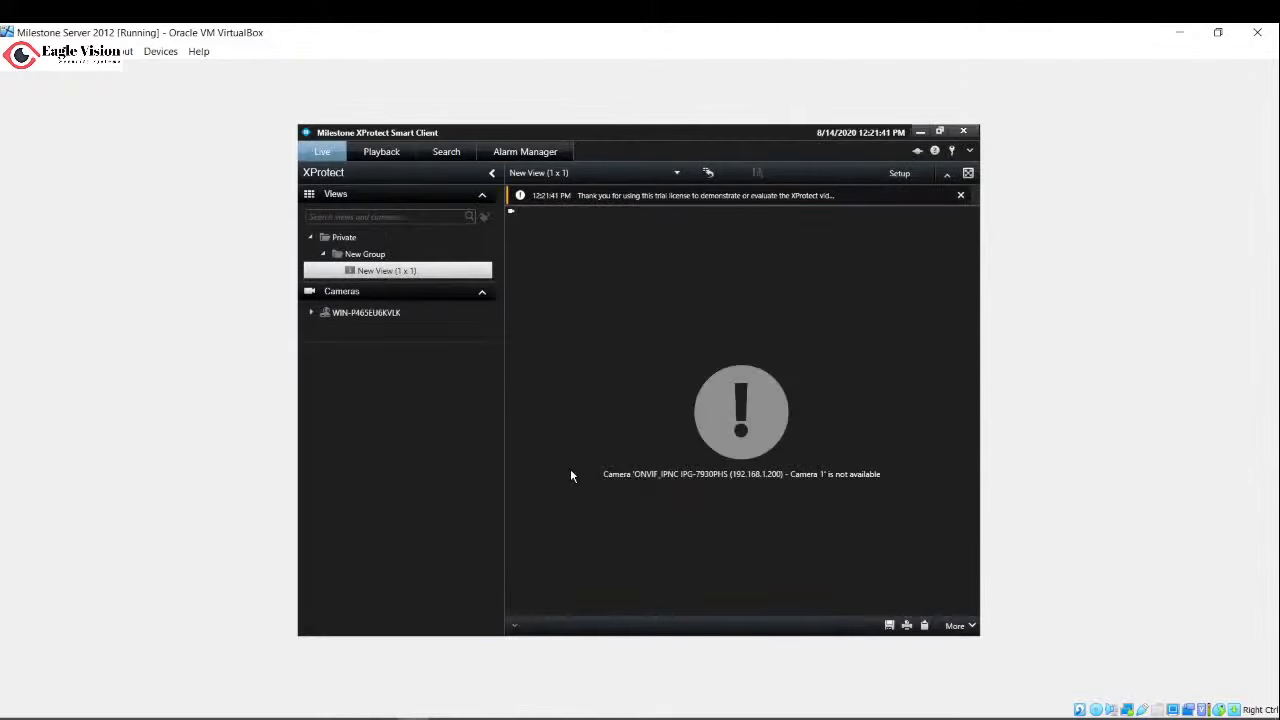
- Expand the server's EVSS camera group, select the ONVIF_IPNC IPG-7930PHS camera, and dismiss the trial license notice
{"action": "left_click", "coordinate": [311, 313]}
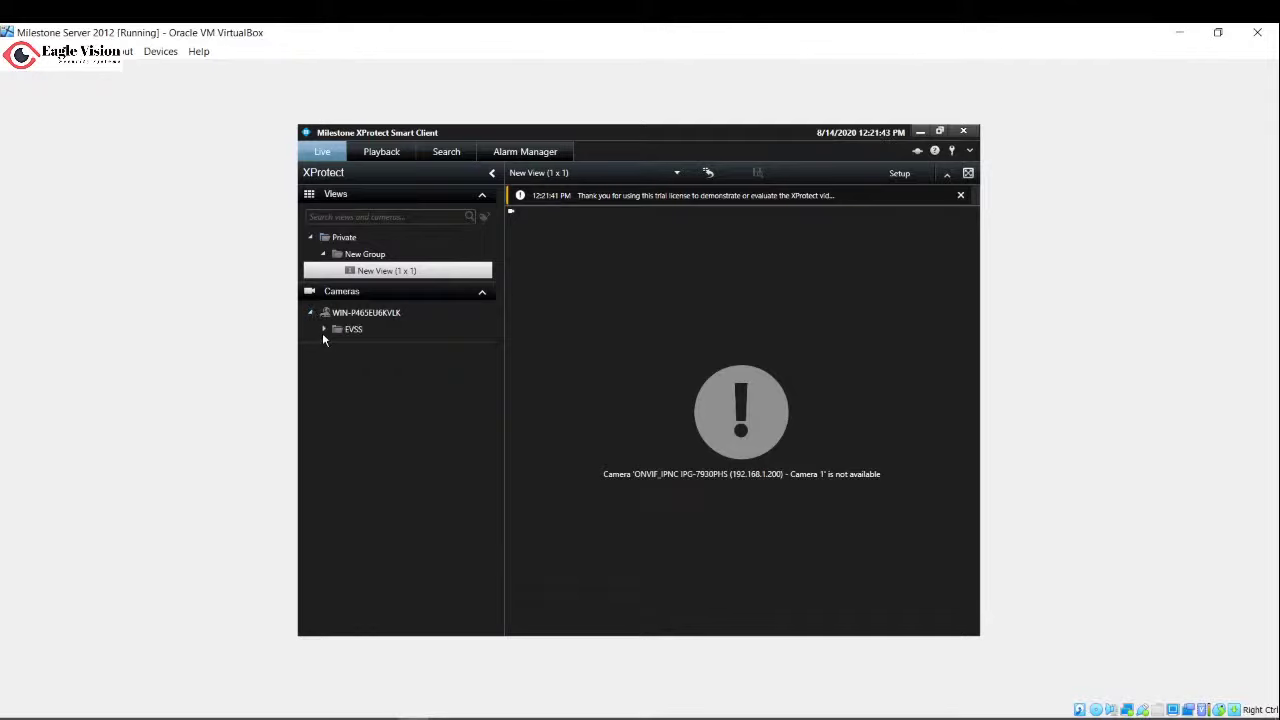
{"action": "left_click", "coordinate": [323, 330]}
{"action": "left_click", "coordinate": [421, 346]}
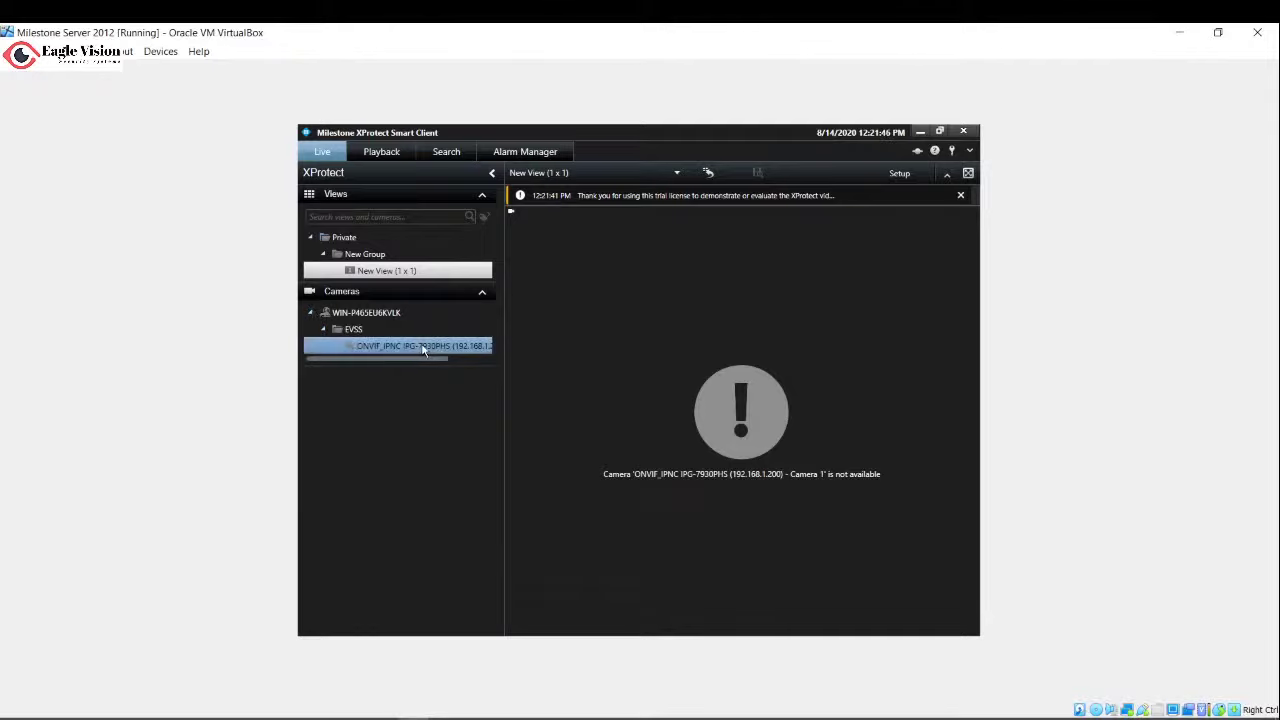
{"action": "left_click", "coordinate": [958, 196]}
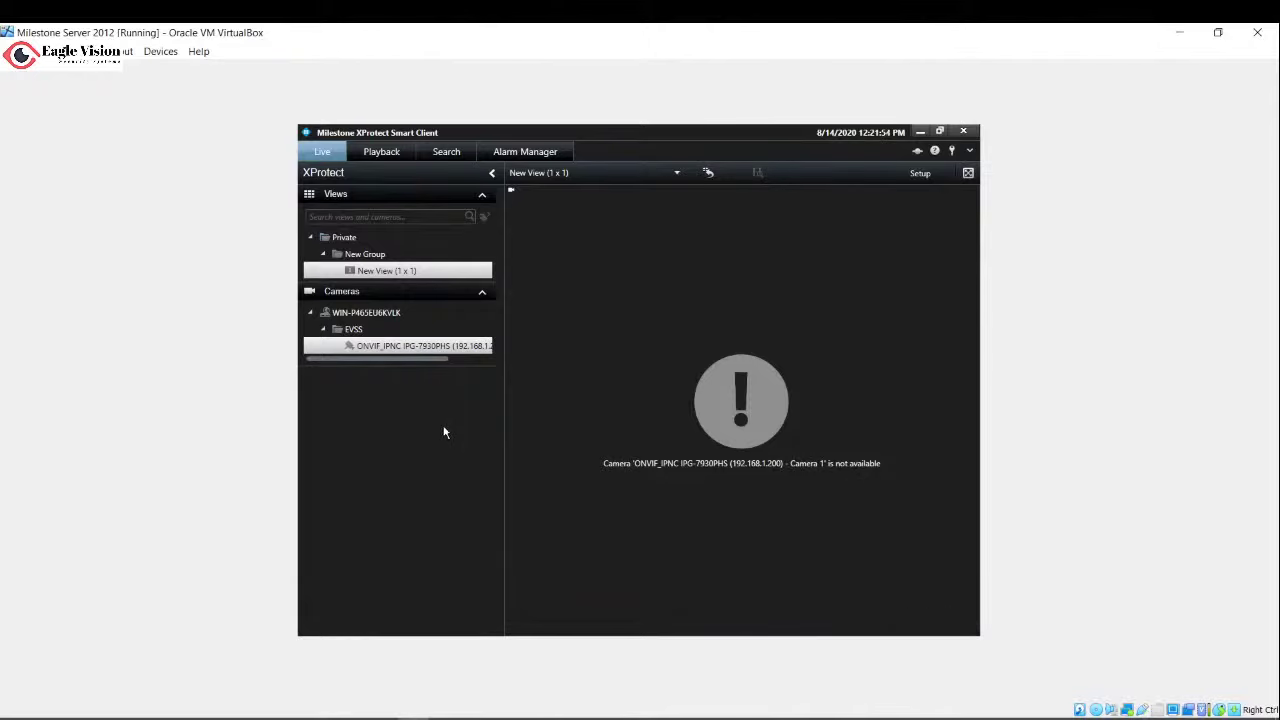
- Enter setup mode, expand the server's EVSS group, and remove the unavailable camera from New View (1 x 1)
{"action": "left_click", "coordinate": [918, 174]}
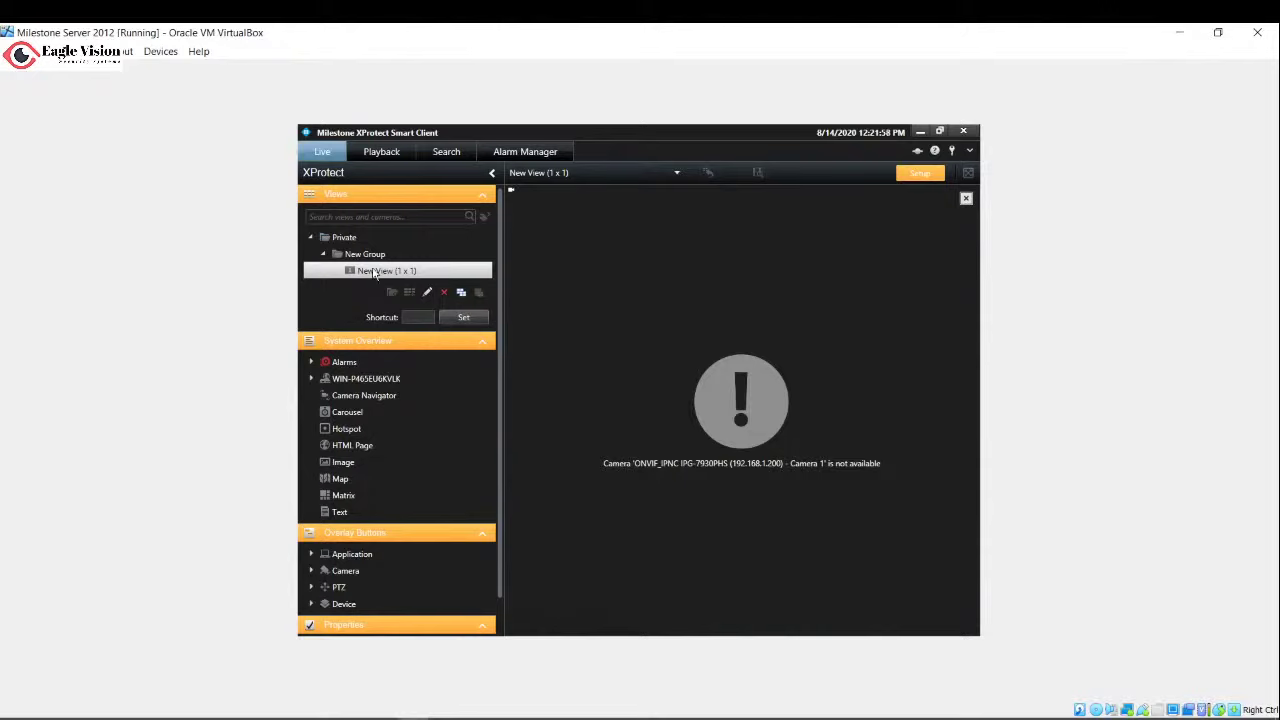
{"action": "left_click", "coordinate": [311, 378]}
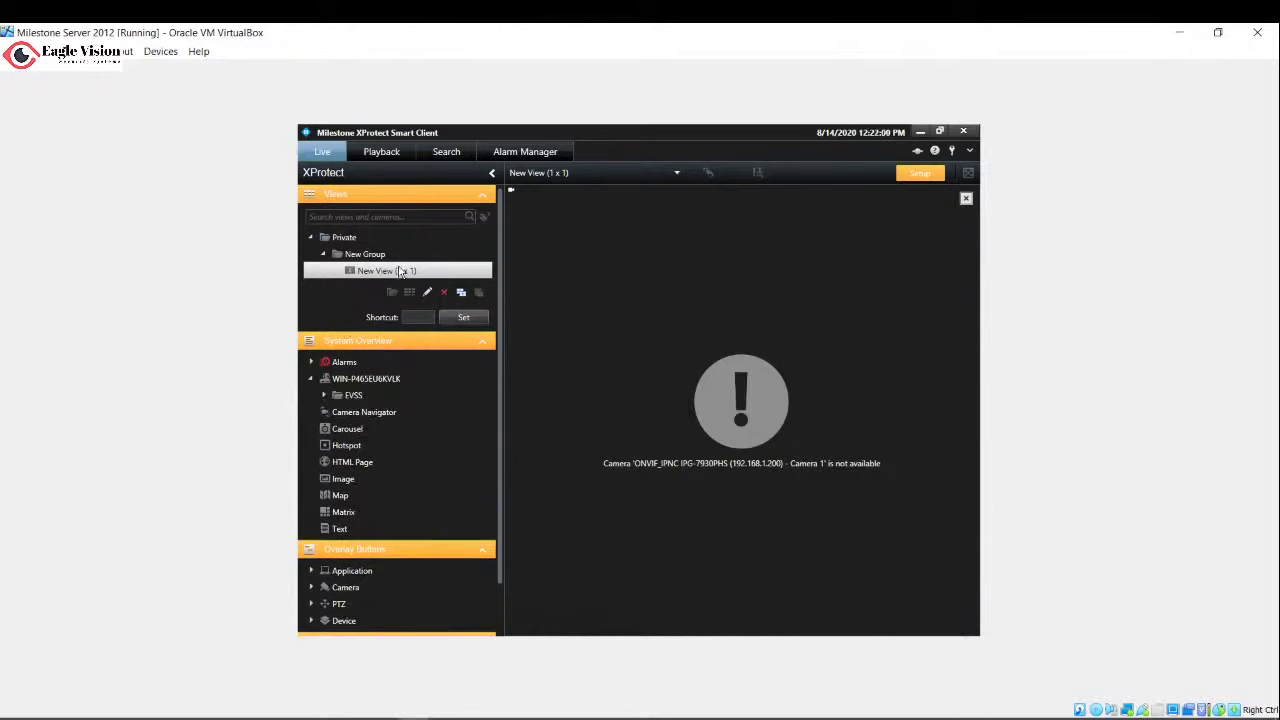
{"action": "left_click", "coordinate": [323, 395]}
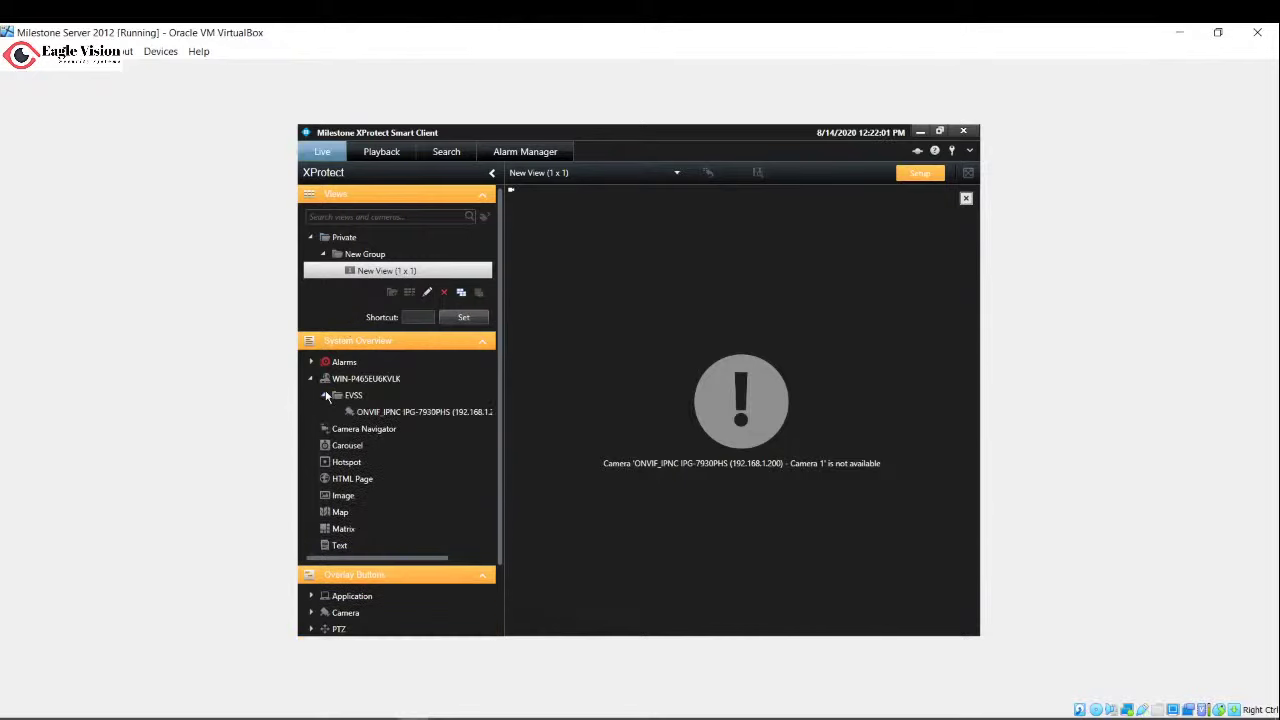
{"action": "left_click", "coordinate": [412, 271]}
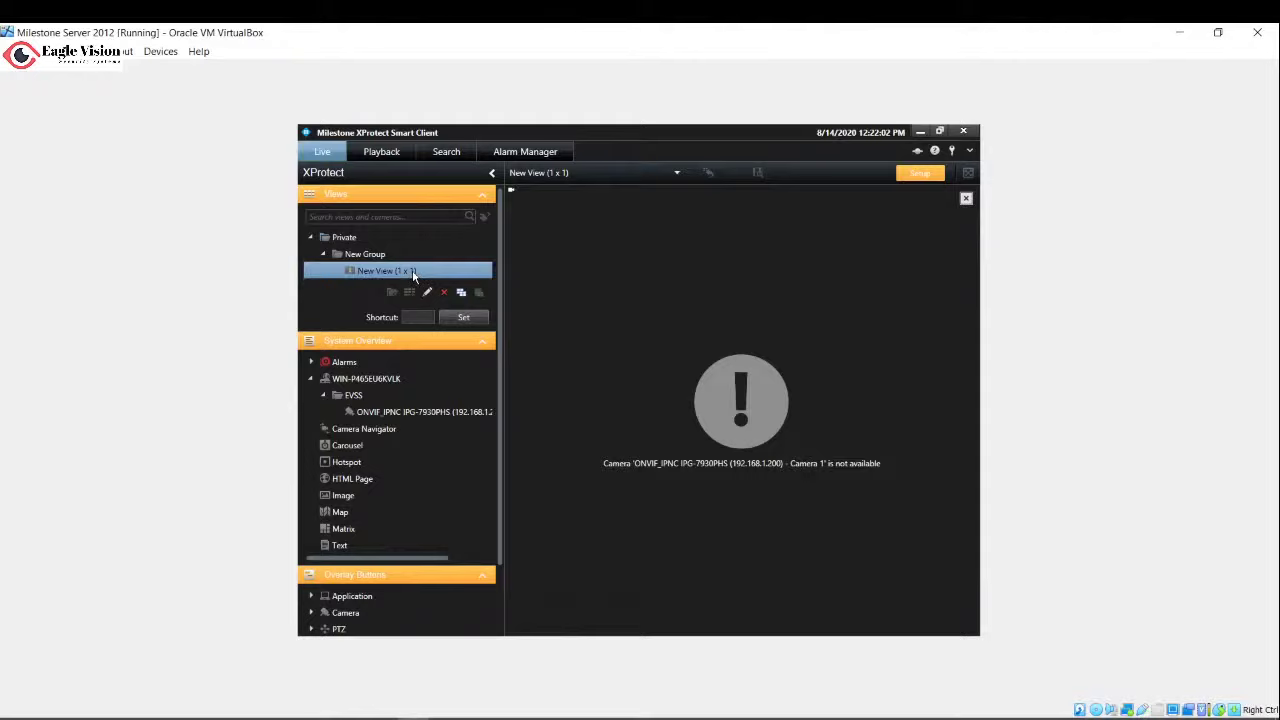
{"action": "left_click", "coordinate": [966, 198]}
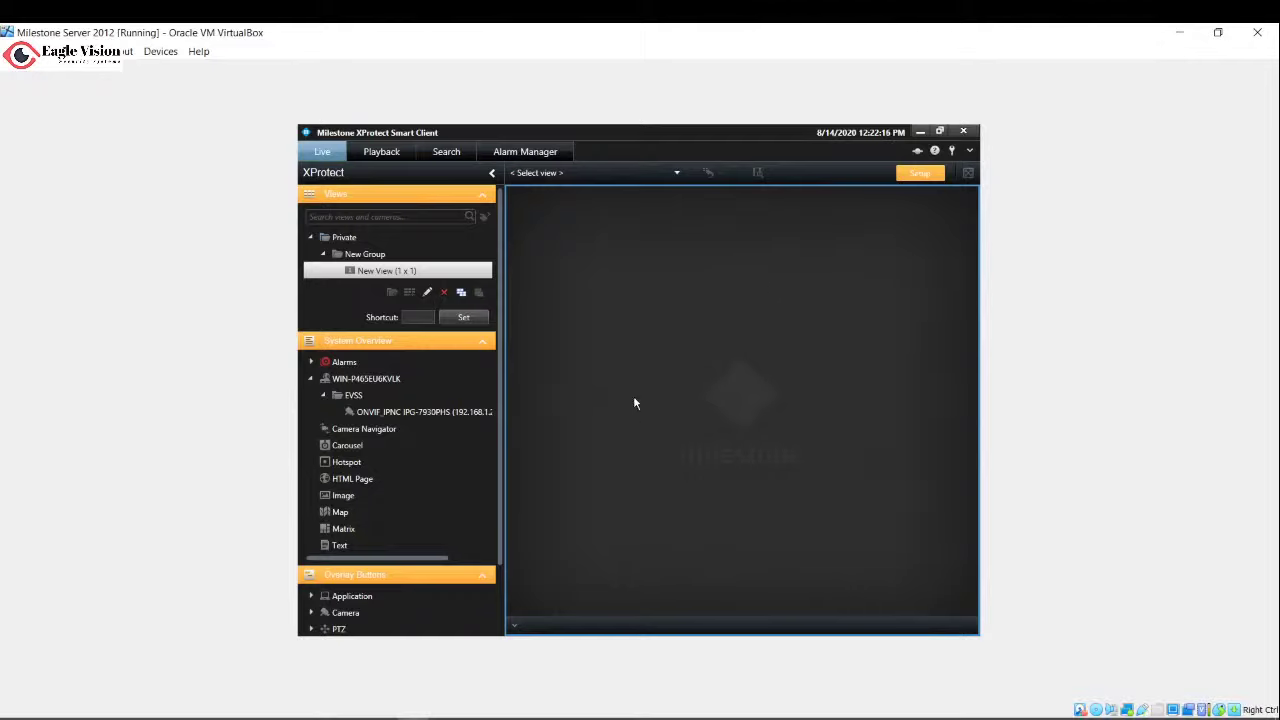
- Place the ONVIF_IPNC IPG-7930PHS camera into the empty New View (1 x 1) and leave setup mode
{"action": "left_click", "coordinate": [452, 412]}
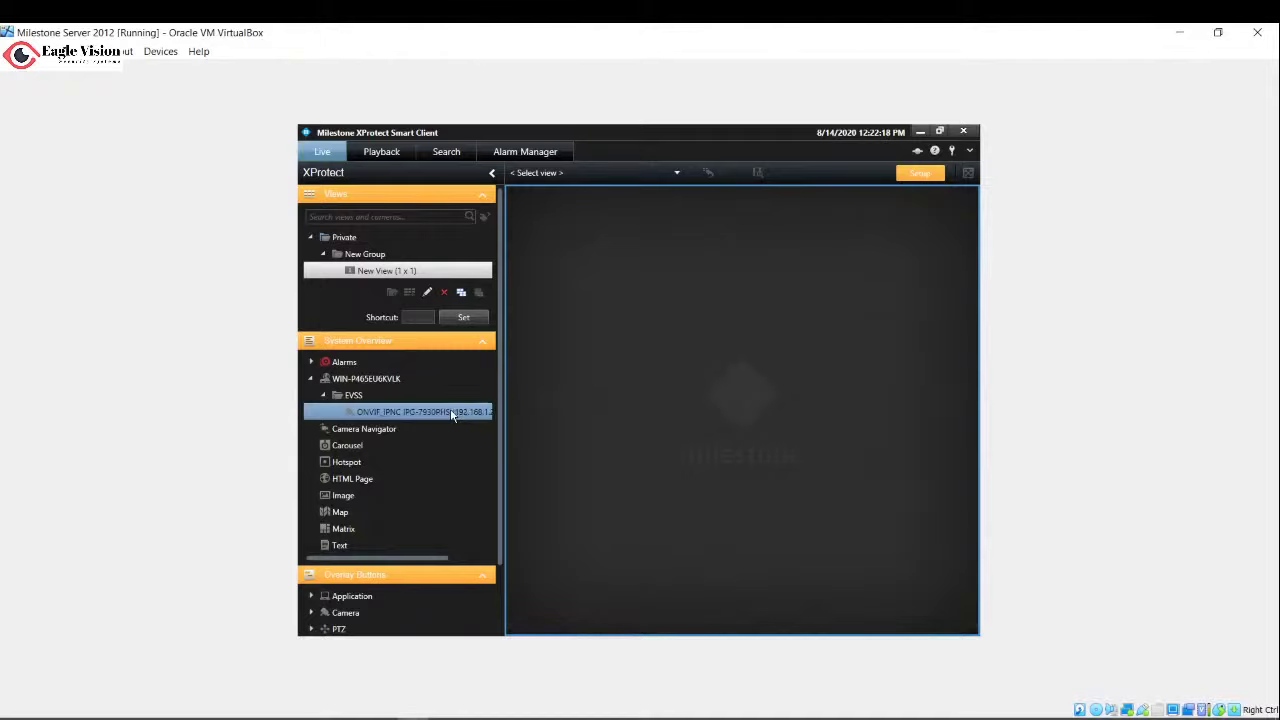
{"action": "left_click", "coordinate": [783, 370]}
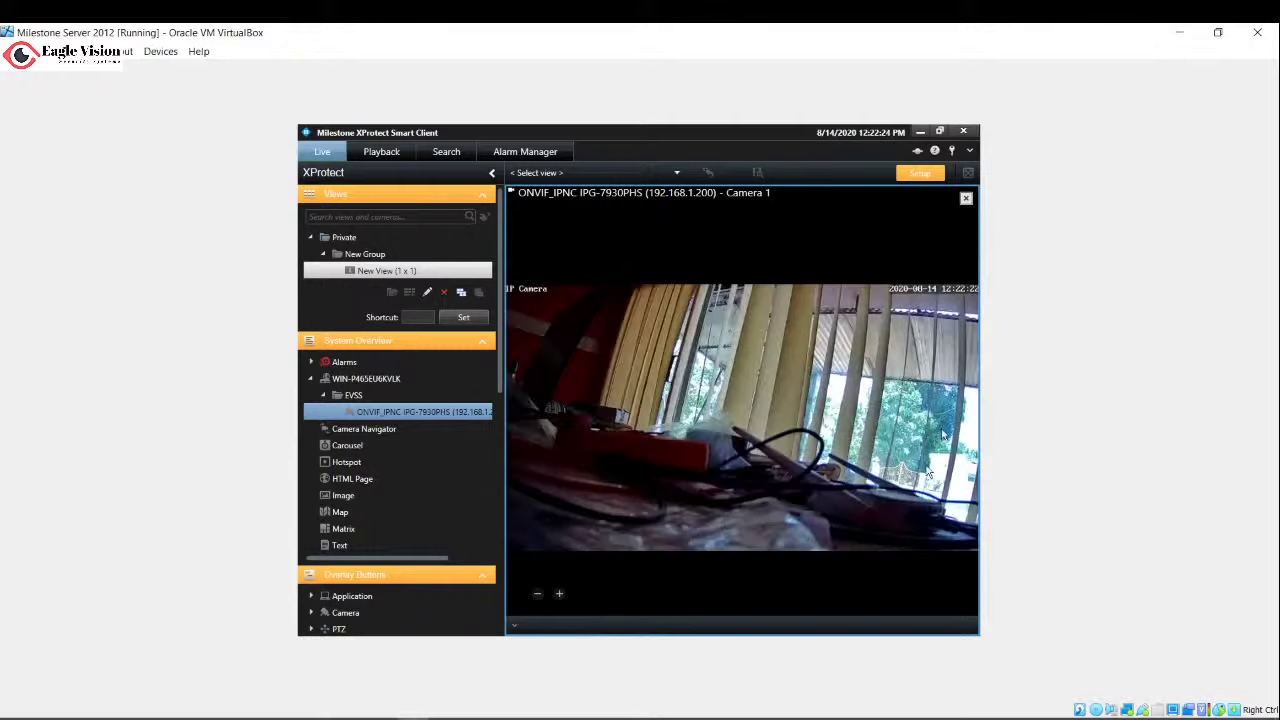
{"action": "left_click", "coordinate": [921, 176]}
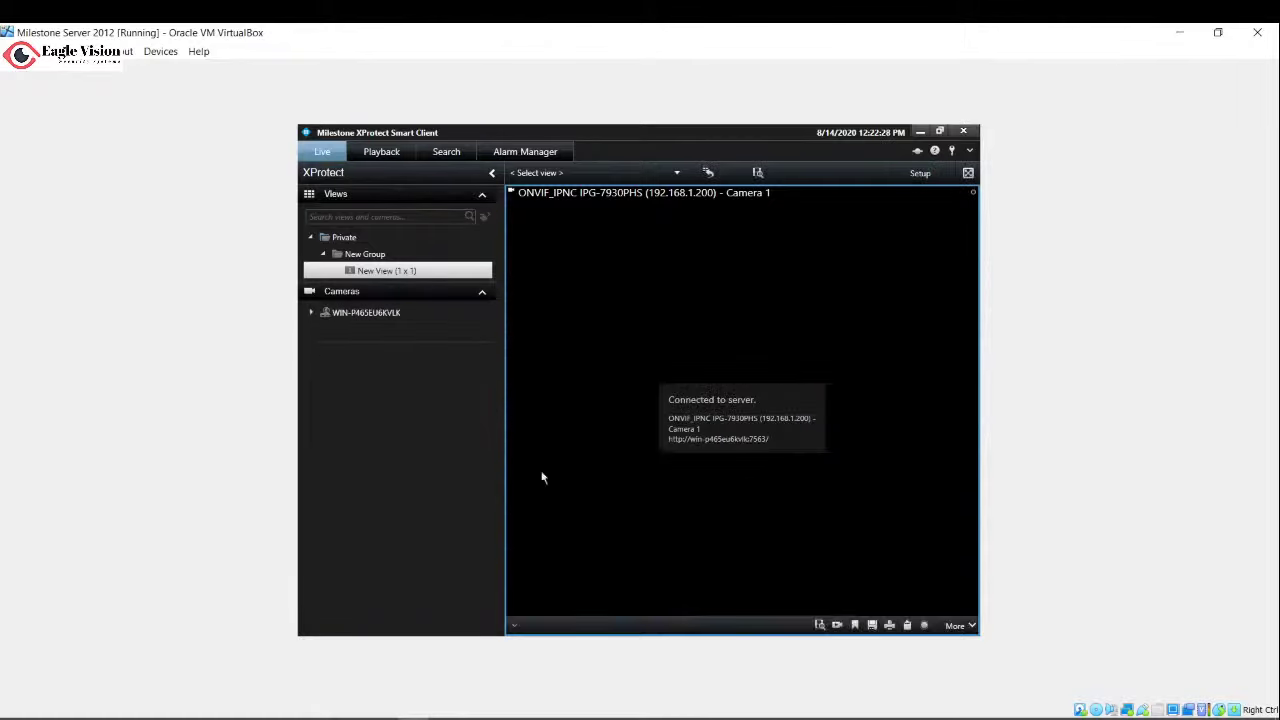
- Expand the server's EVSS group in the live camera list and select the ONVIF_IPNC IPG-7930PHS camera
{"action": "left_click", "coordinate": [311, 312]}
{"action": "left_click", "coordinate": [323, 329]}
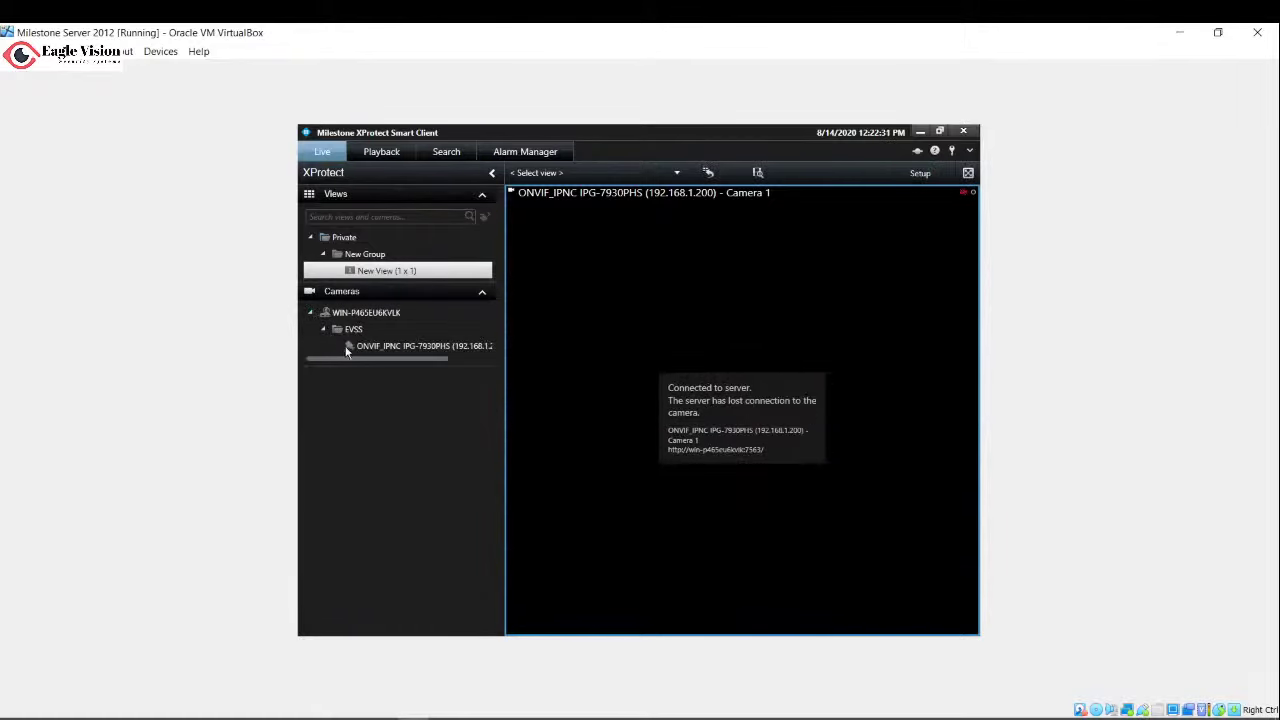
{"action": "left_click", "coordinate": [372, 350]}
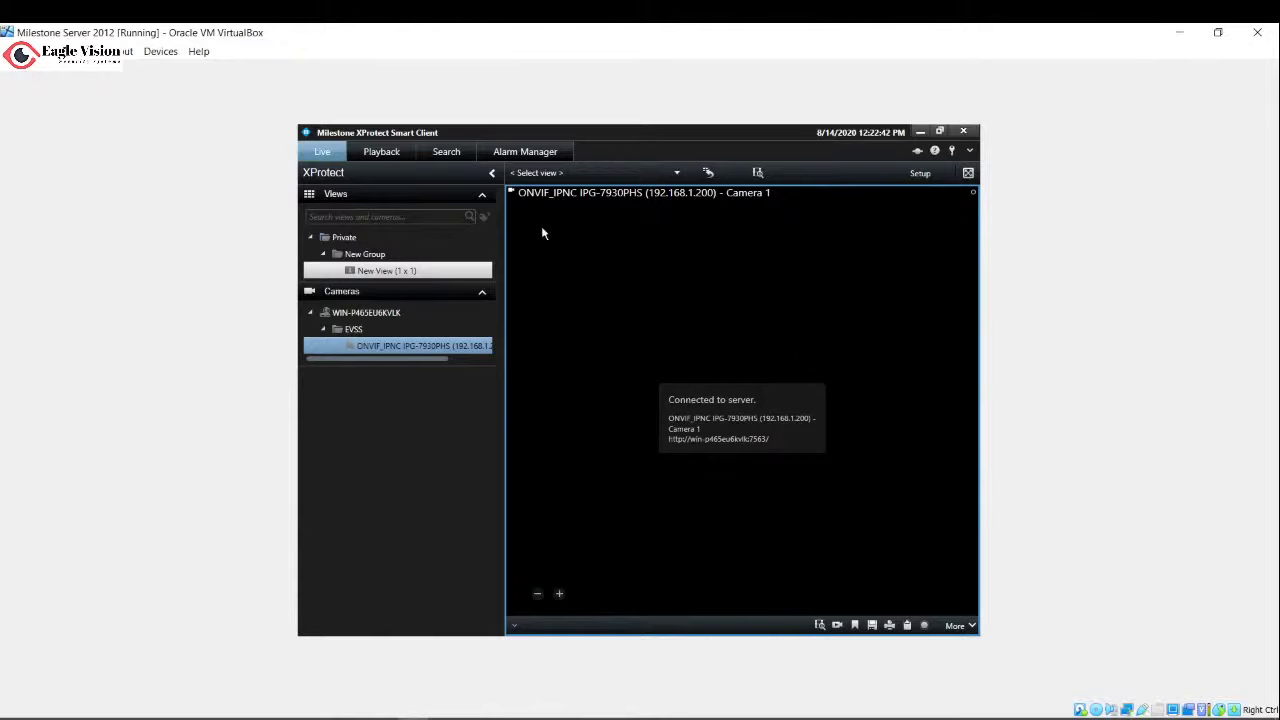
- Switch to playback and scrub the camera's recording back to about 12:19:24 PM, then forward to about 12:20:44 PM
{"action": "left_click", "coordinate": [378, 154]}
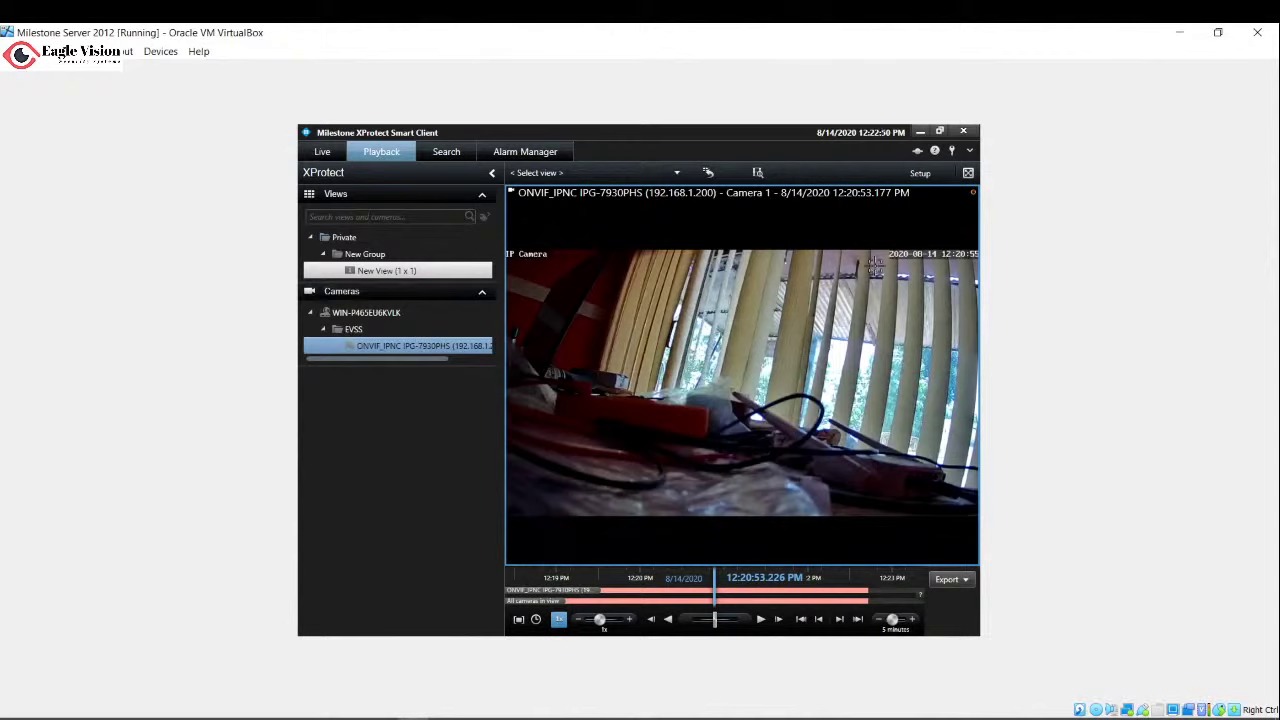
{"action": "mouse_move", "coordinate": [650, 410]}
{"action": "left_click_drag", "start_coordinate": [738, 600], "coordinate": [858, 610]}
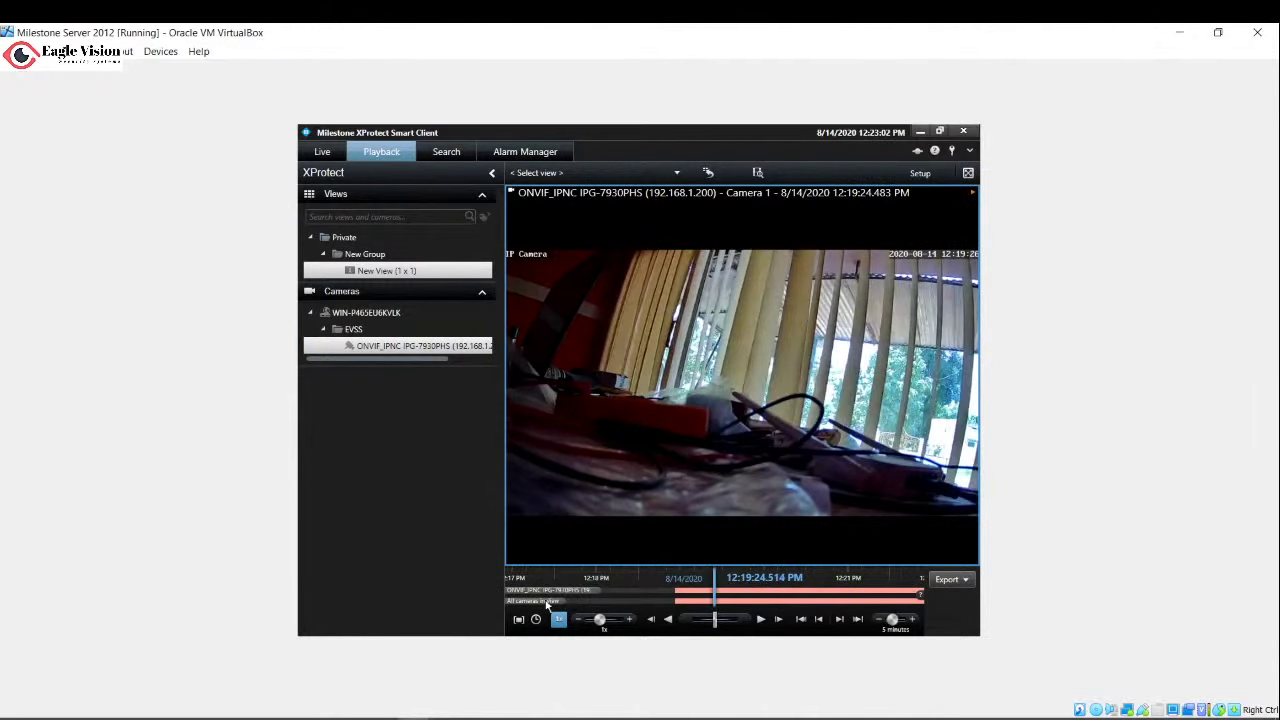
{"action": "scroll", "coordinate": [760, 605], "scroll_direction": "down", "scroll_amount": 1}
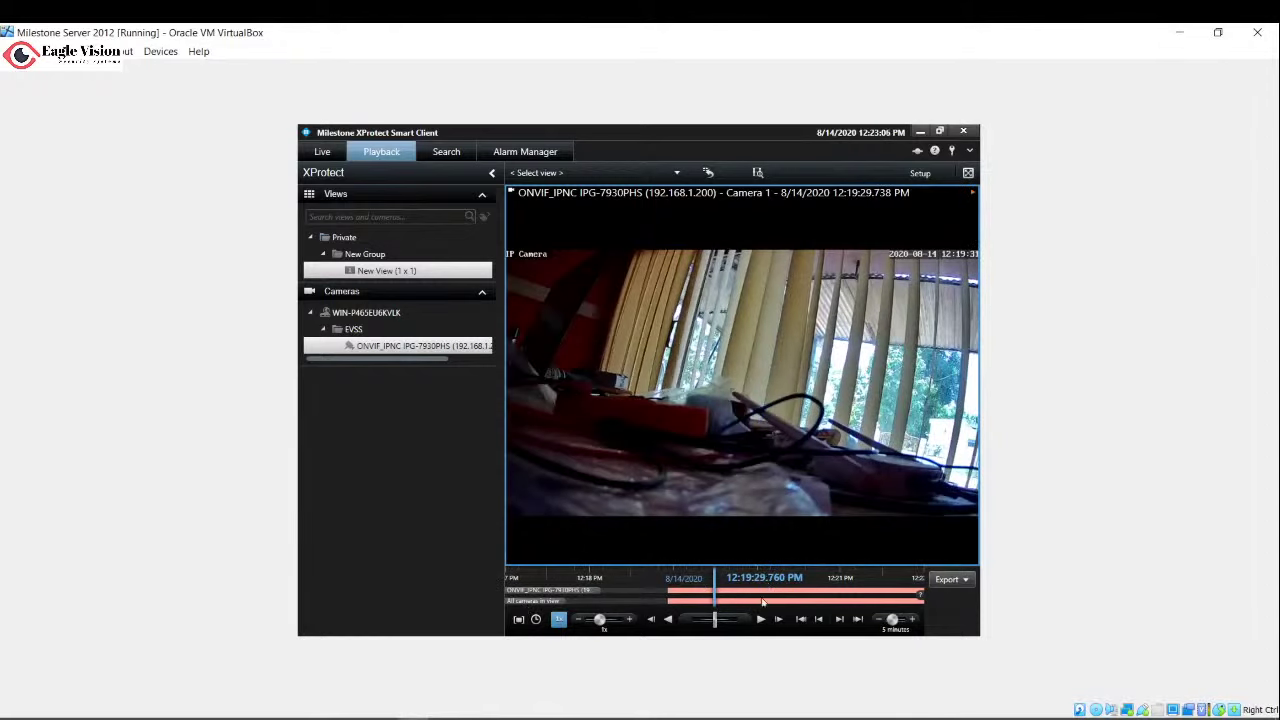
{"action": "left_click_drag", "start_coordinate": [775, 603], "coordinate": [683, 600]}
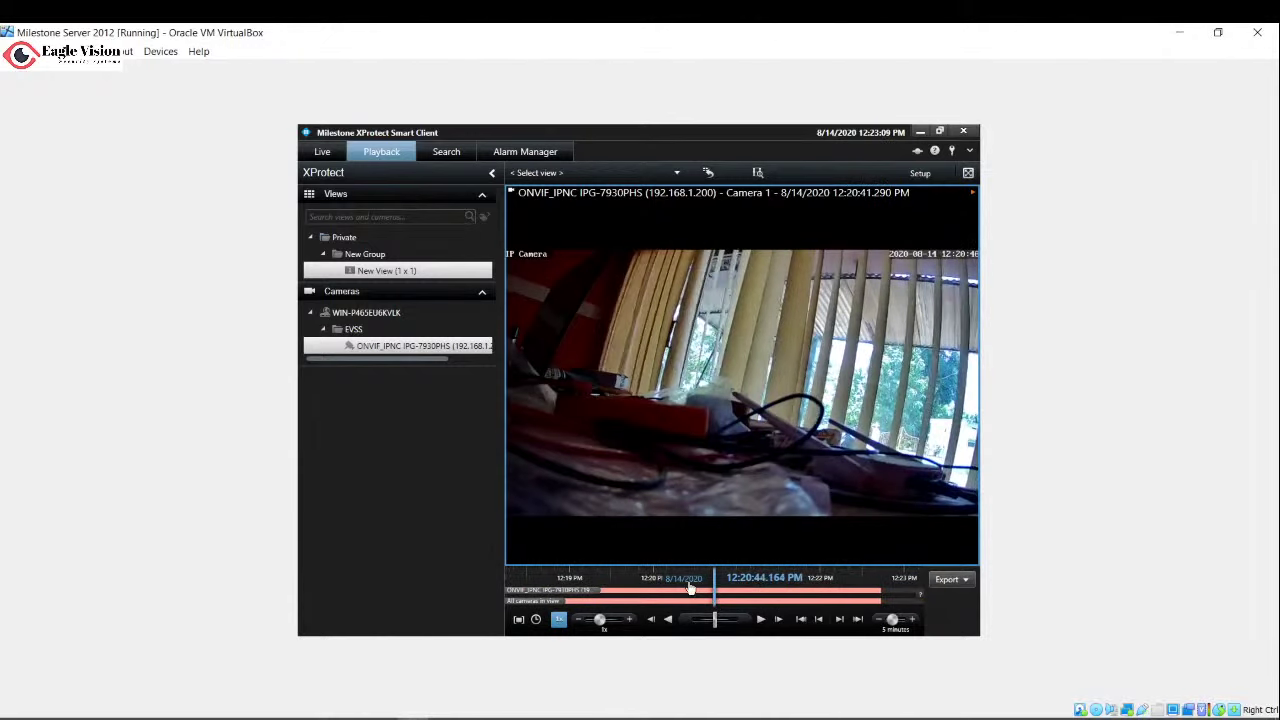
- Go to 12:20:44 PM on August 14, 2020 in the recording, using both the timeline's date and time selectors
{"action": "left_click", "coordinate": [688, 582]}
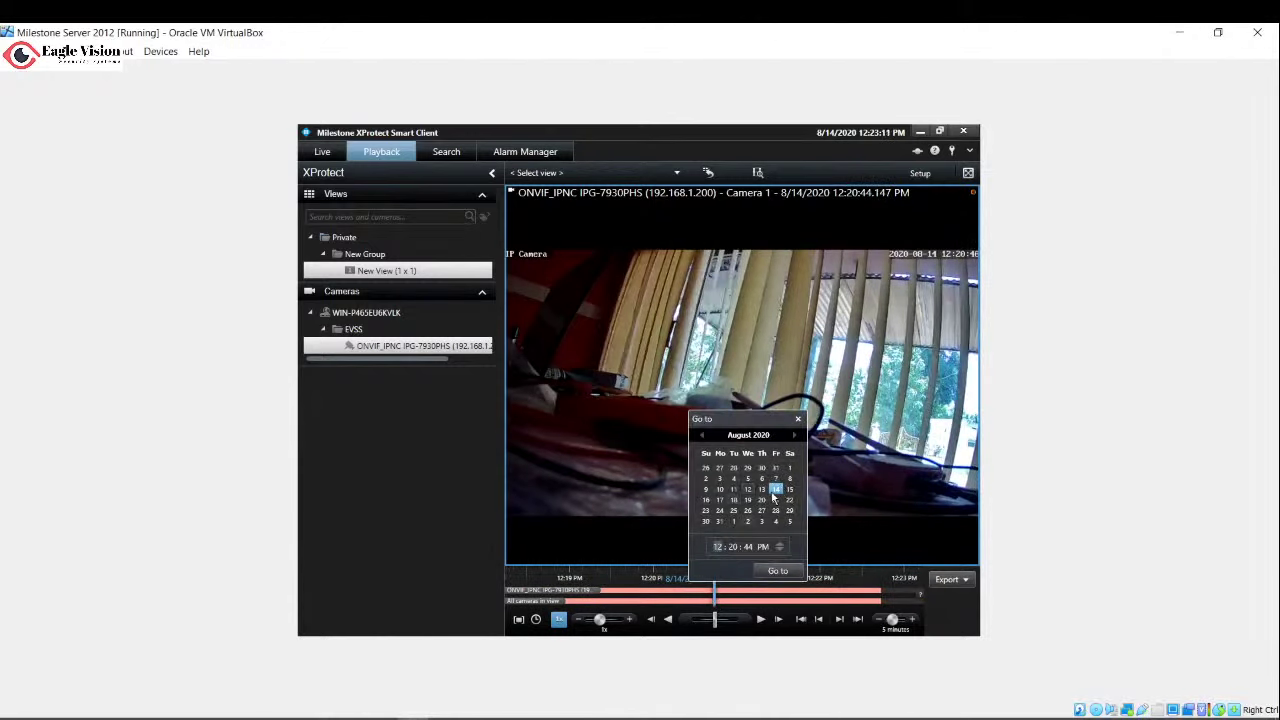
{"action": "left_click", "coordinate": [779, 572]}
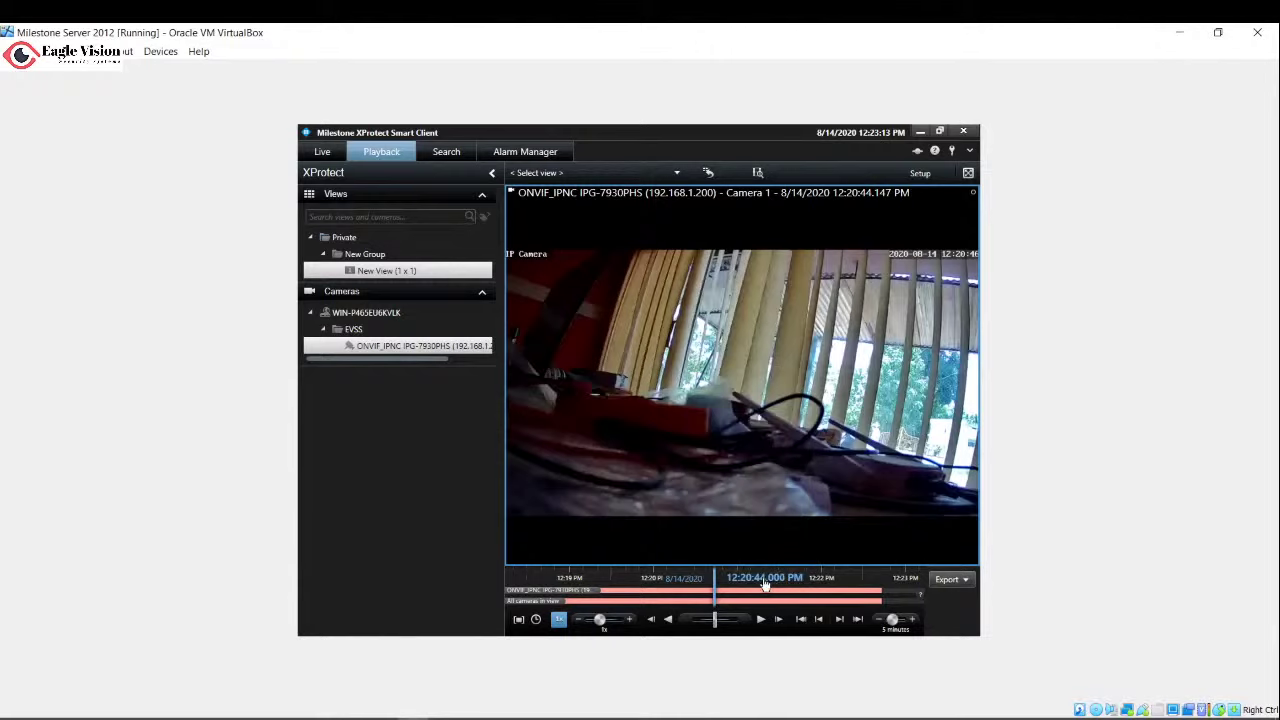
{"action": "left_click", "coordinate": [764, 580]}
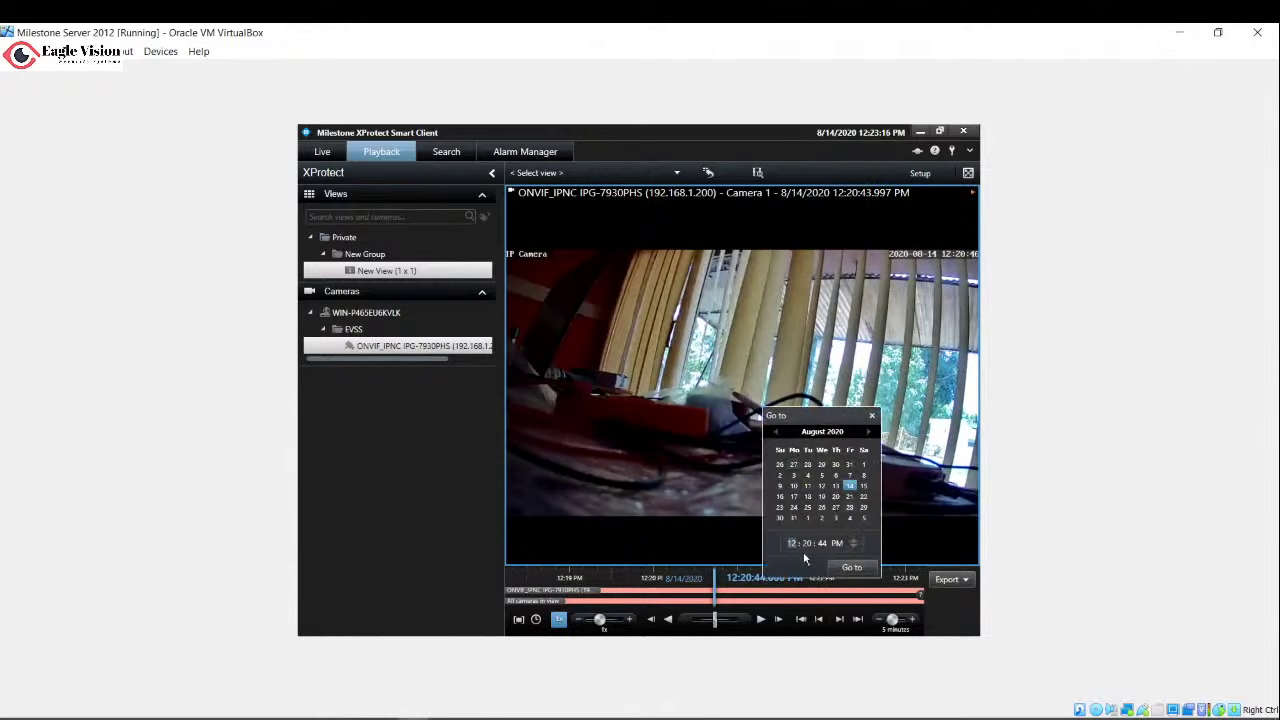
{"action": "left_click", "coordinate": [851, 567]}
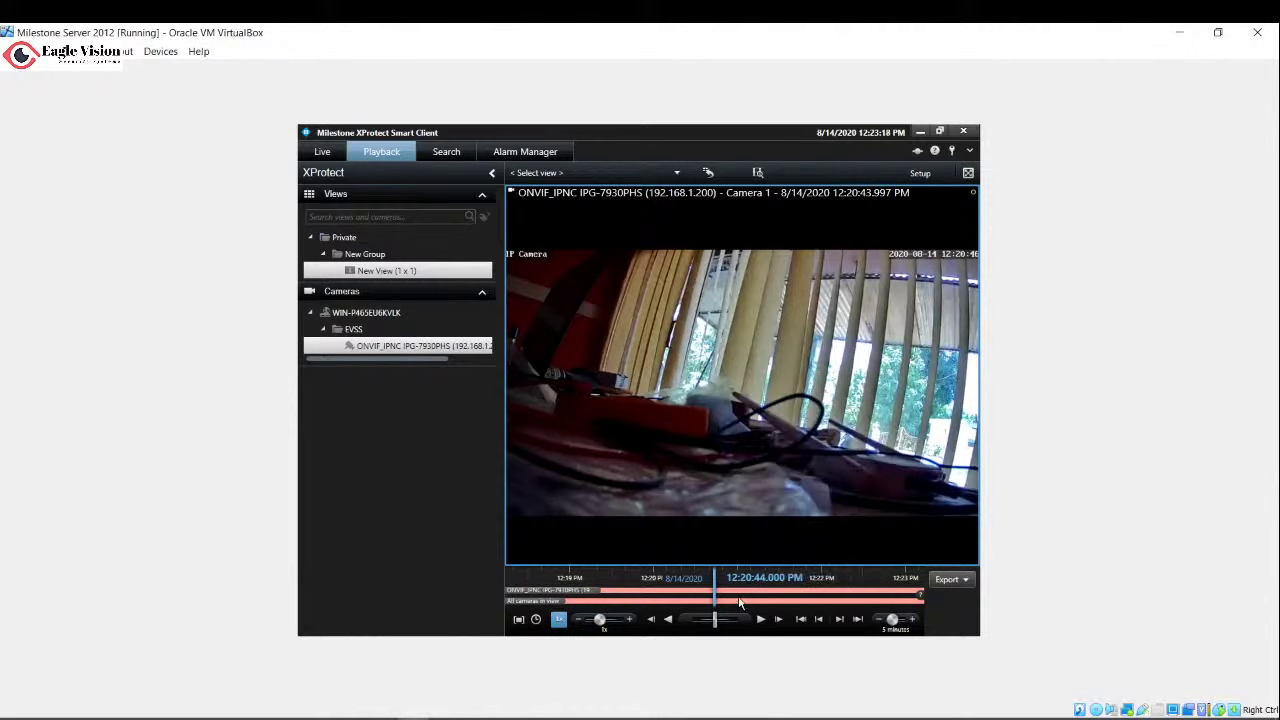
- Scrub the recording to about 12:20:59 PM, play it forward, and pause at about 12:21:13 PM
{"action": "left_click_drag", "start_coordinate": [720, 603], "coordinate": [672, 609]}
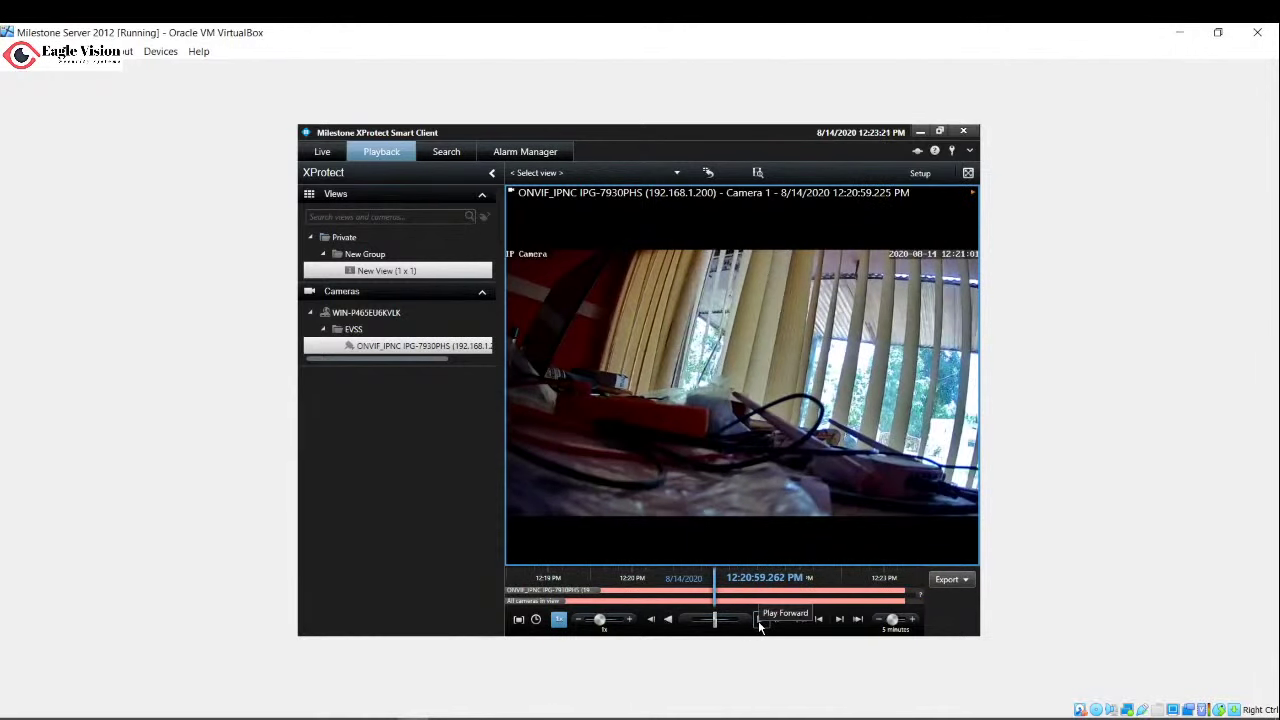
{"action": "left_click", "coordinate": [759, 622]}
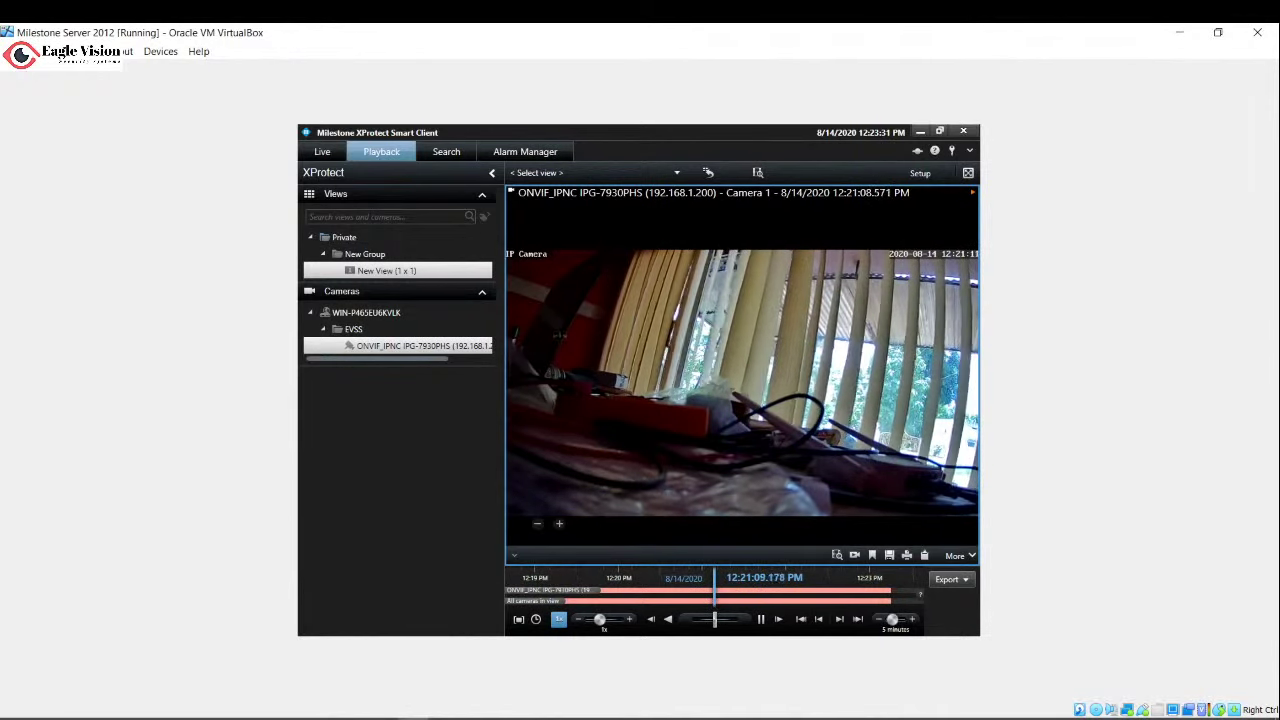
{"action": "left_click", "coordinate": [760, 619]}
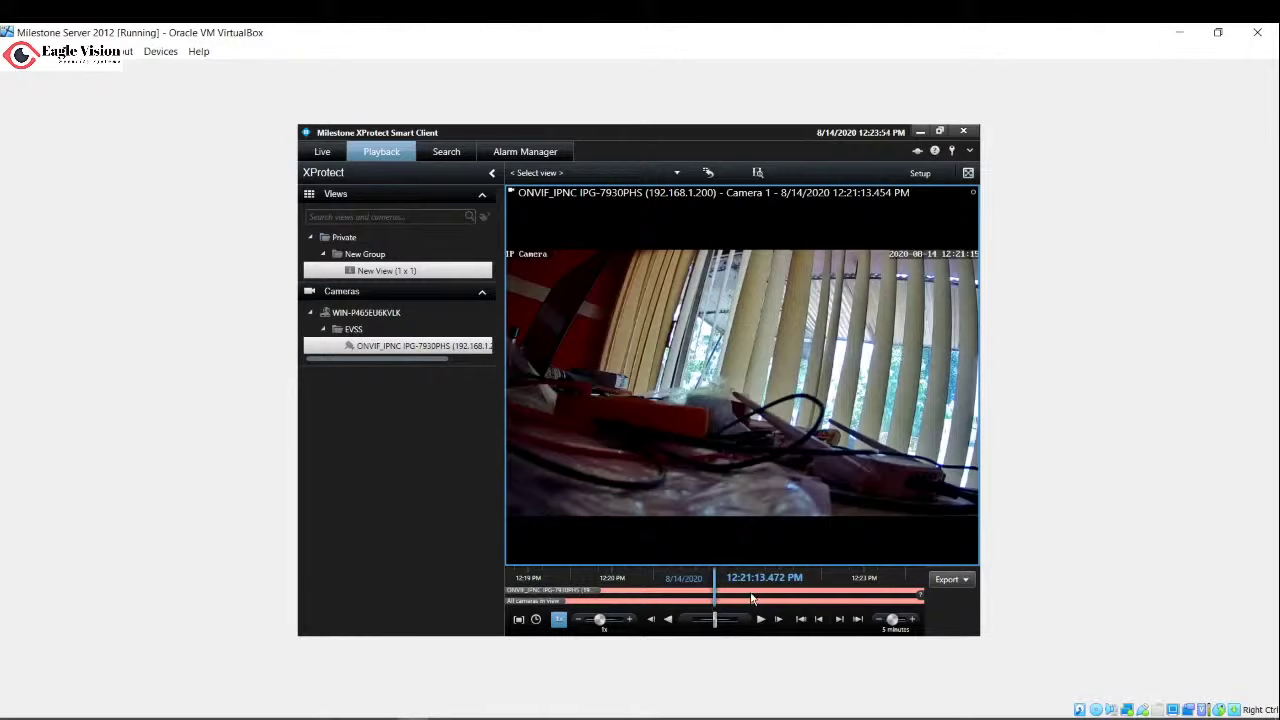
- Select a short time range starting at about 12:21:13 PM on the timeline and open the export settings for it
{"action": "left_click", "coordinate": [519, 620]}
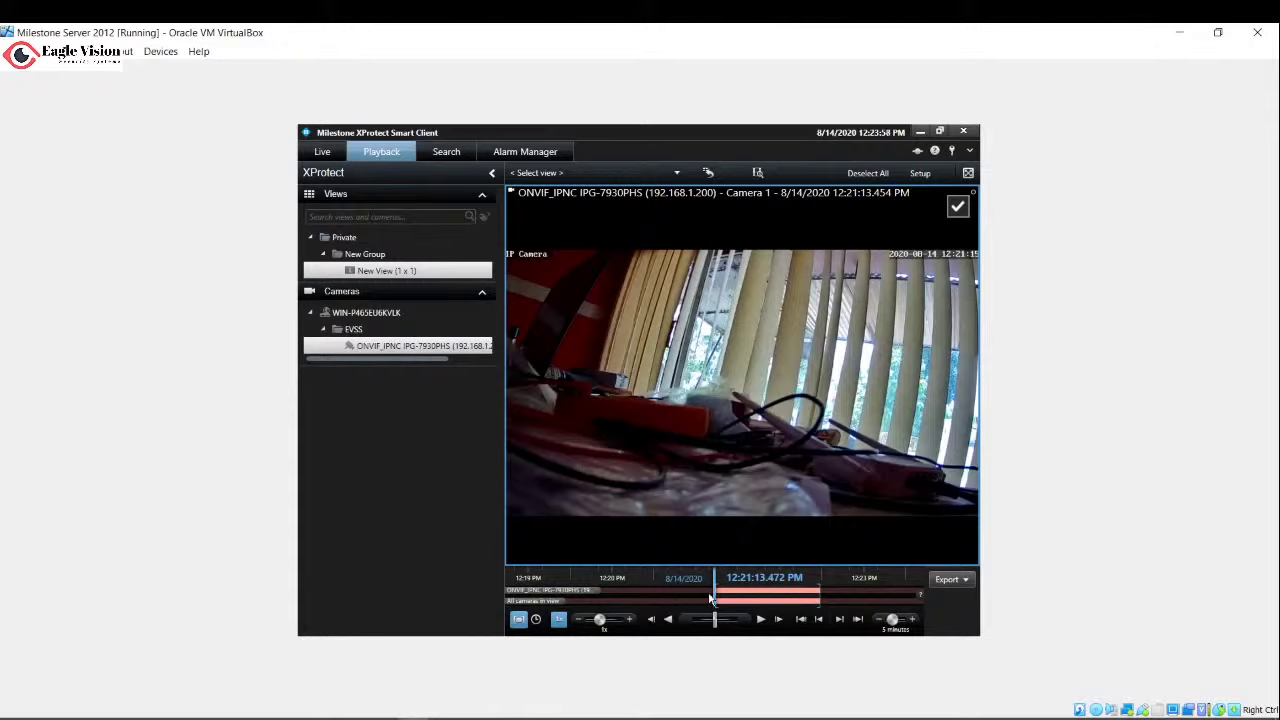
{"action": "left_click_drag", "start_coordinate": [820, 596], "coordinate": [720, 596]}
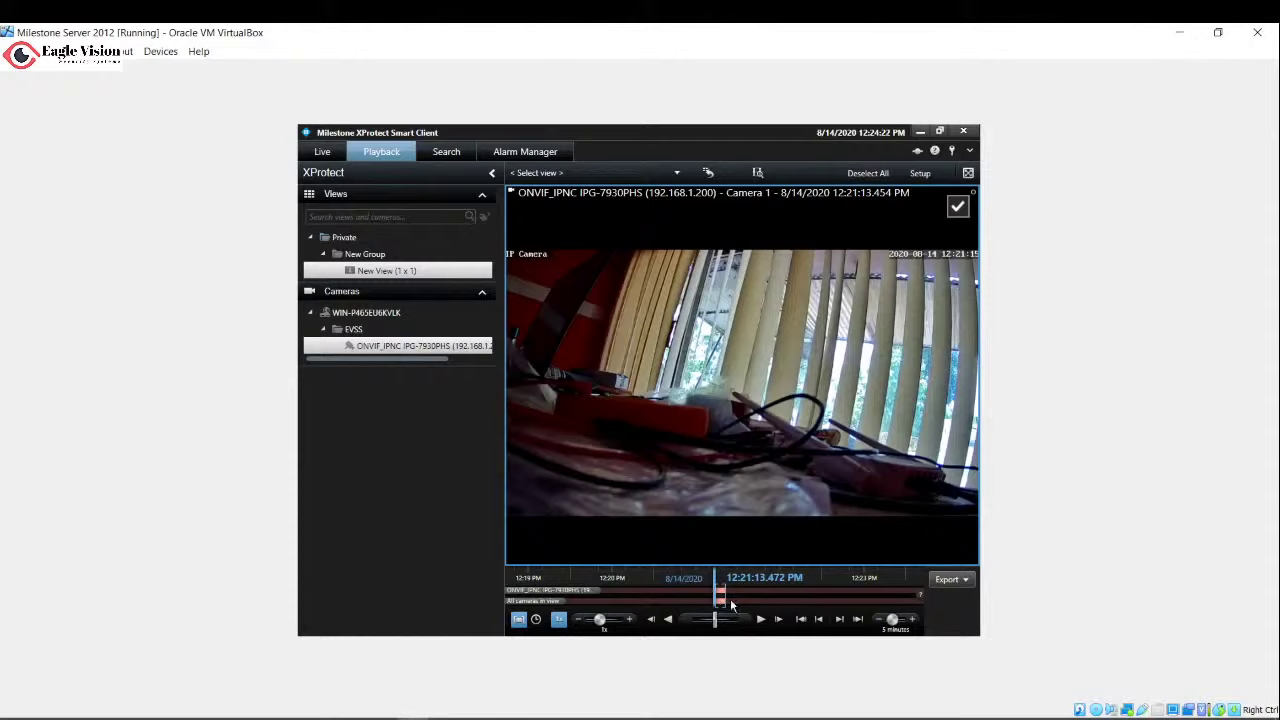
{"action": "left_click", "coordinate": [946, 582]}
{"action": "left_click", "coordinate": [809, 434]}
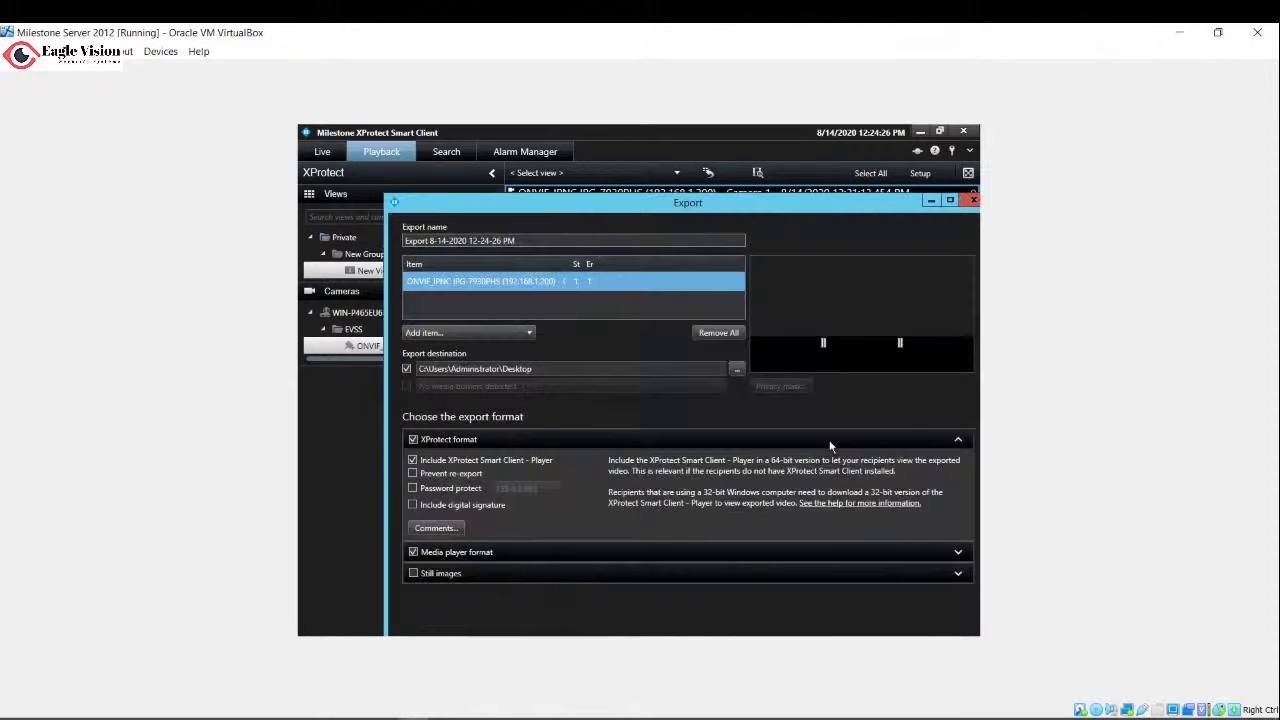